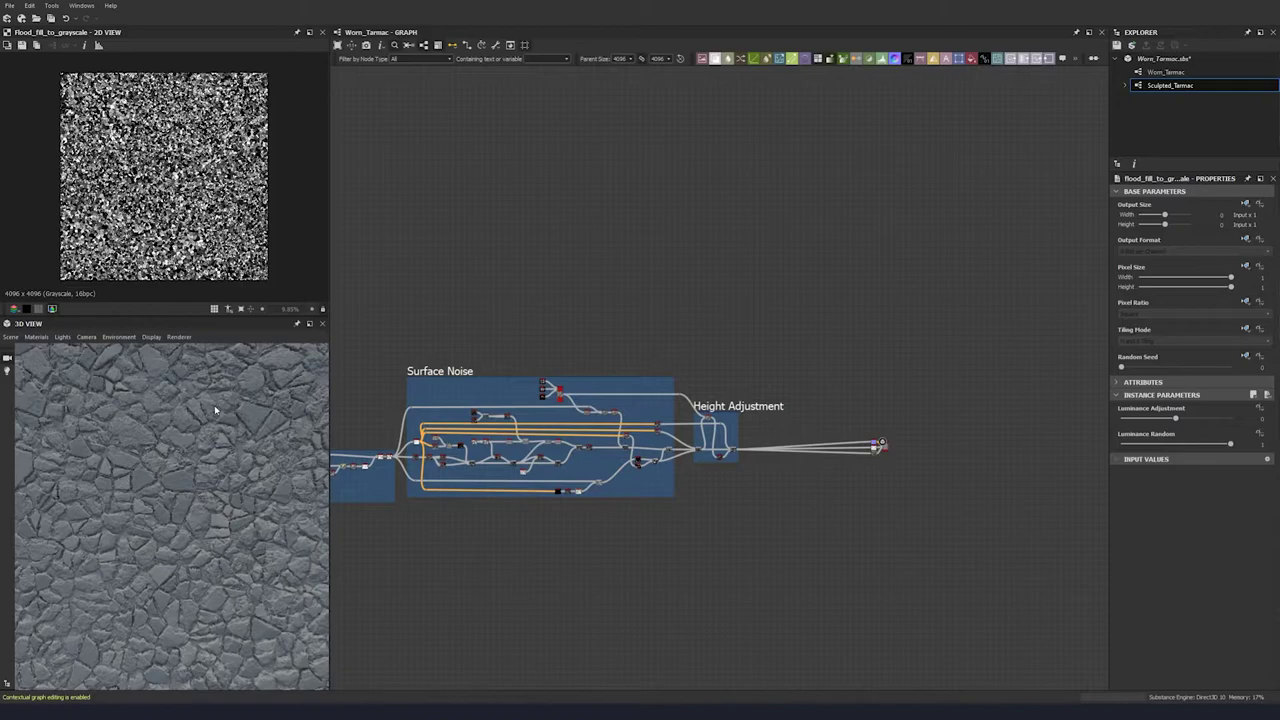
# - Add a Clouds 1 noise node in the empty graph area above the Surface Noise and Height Adjustment frames
pyautogui.moveTo(299, 399); pyautogui.dragTo(146, 606, button='right')
pyautogui.moveTo(146, 606); pyautogui.dragTo(225, 455)
pyautogui.moveTo(688, 322); pyautogui.dragTo(628, 326, button='middle')
pyautogui.moveTo(504, 266); pyautogui.dragTo(708, 370)
pyautogui.moveTo(640, 356); pyautogui.dragTo(572, 335, button='middle')
pyautogui.scroll(2, 572, 335)
pyautogui.moveTo(486, 320); pyautogui.dragTo(539, 324, button='middle')
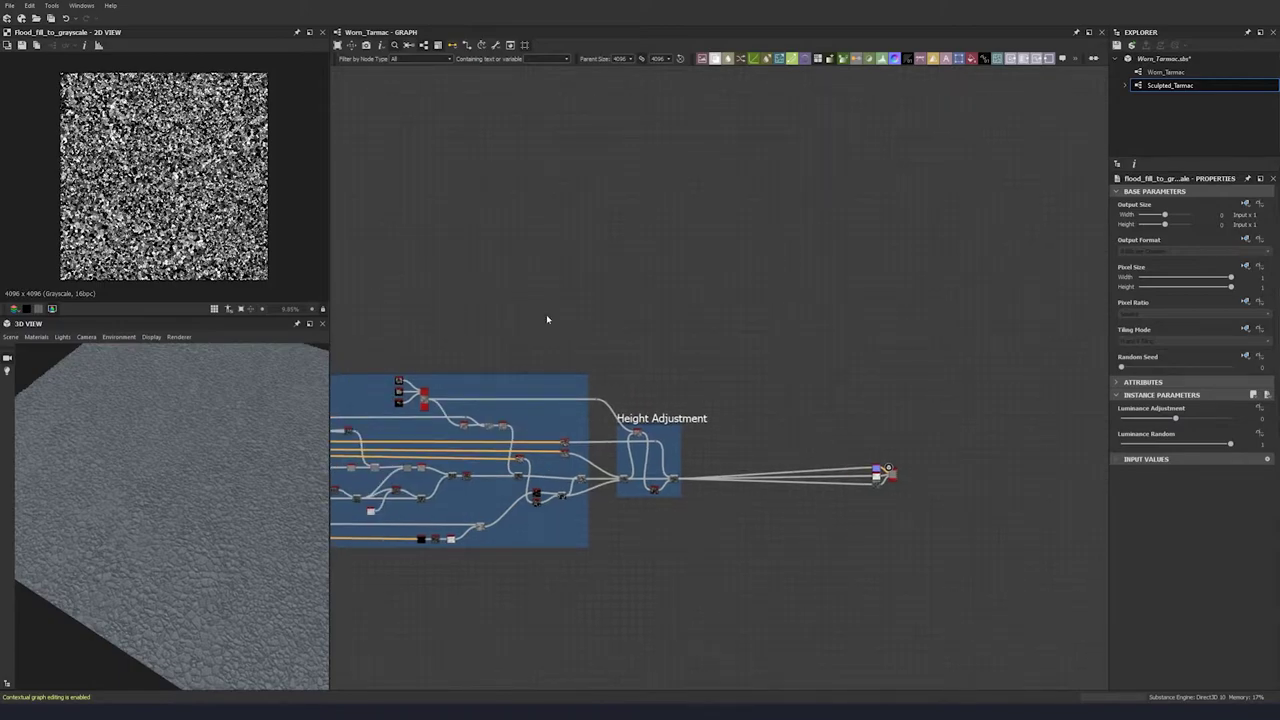
pyautogui.press('space')
pyautogui.write('cloud')
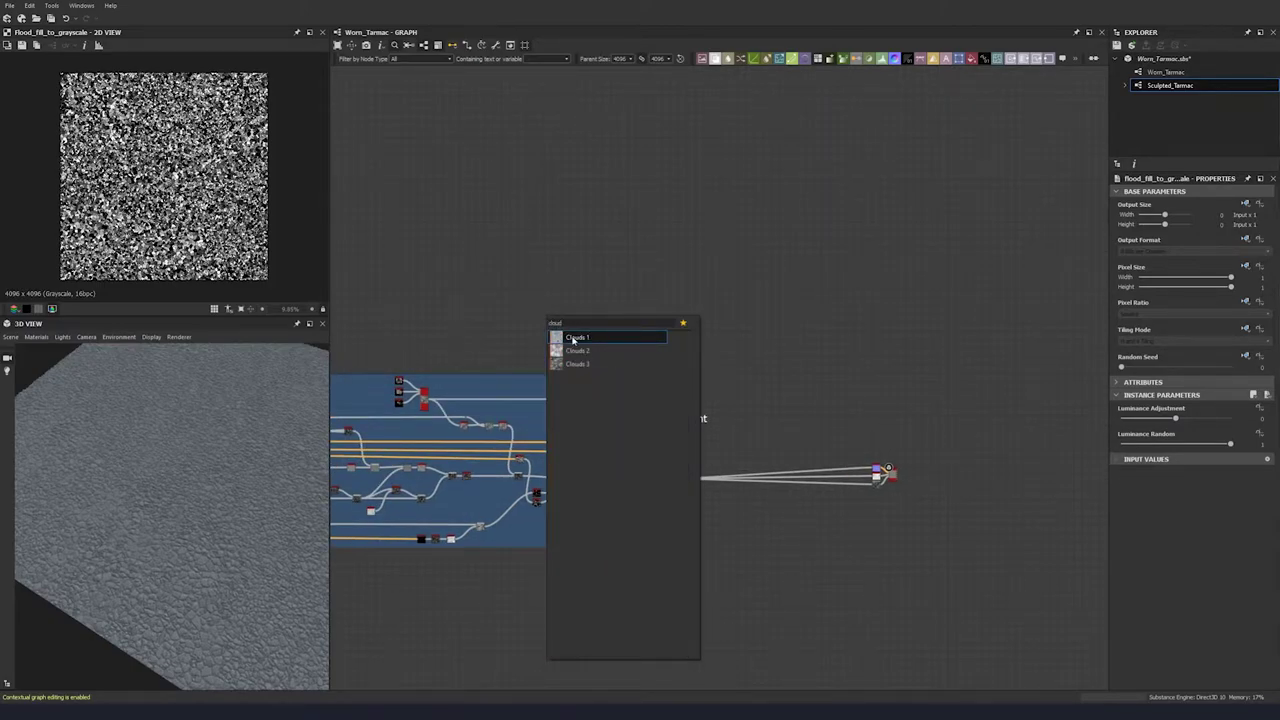
pyautogui.click(574, 339)
# - Add a Clouds 2 noise node directly below the Clouds 1 node
pyautogui.scroll(4, 574, 339)
pyautogui.press('space')
pyautogui.write('clouds')
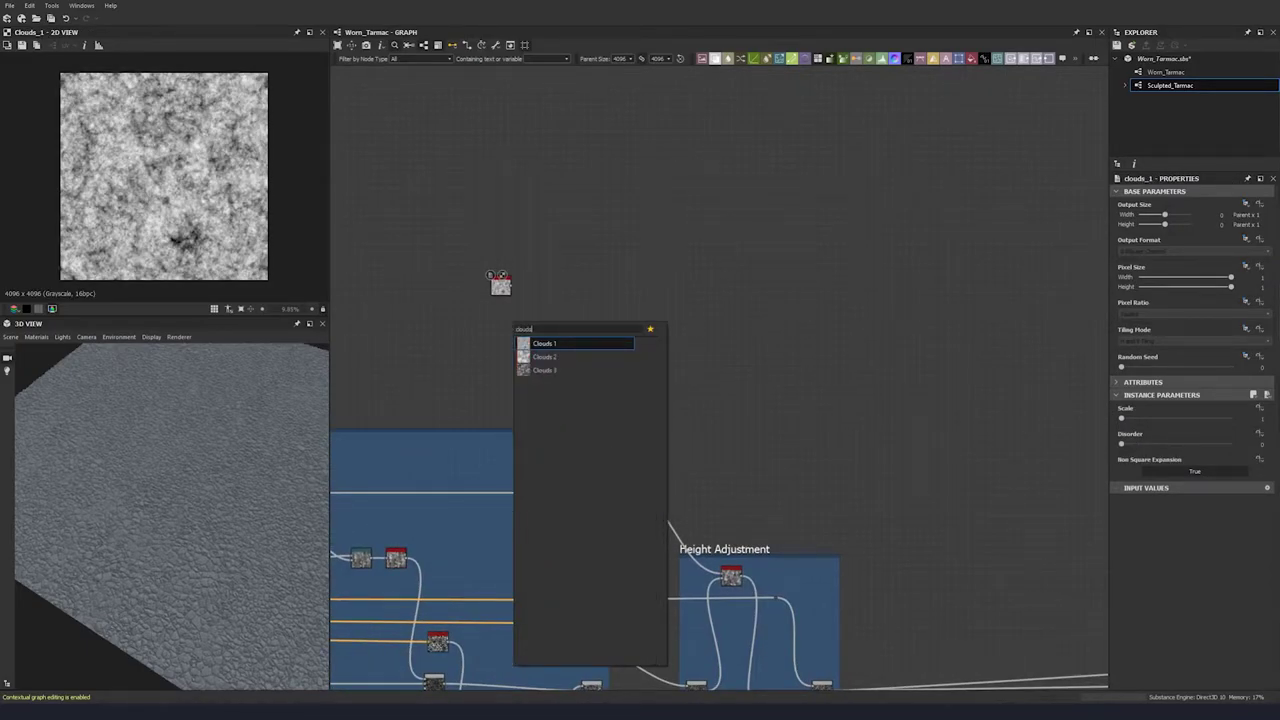
pyautogui.press('Down')
pyautogui.press('Return')
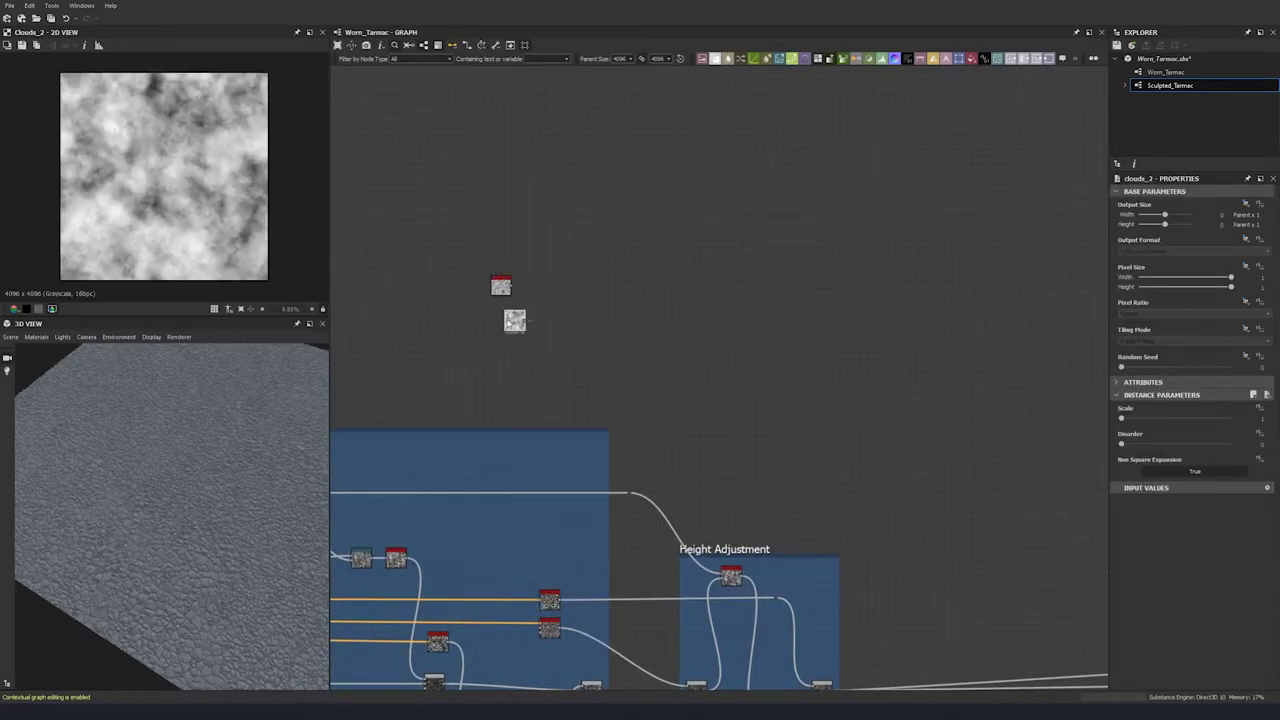
# - Blend Clouds 1 as foreground over Clouds 2 as background with the blending mode set to Soft Light
pyautogui.press('space')
pyautogui.click(591, 346)
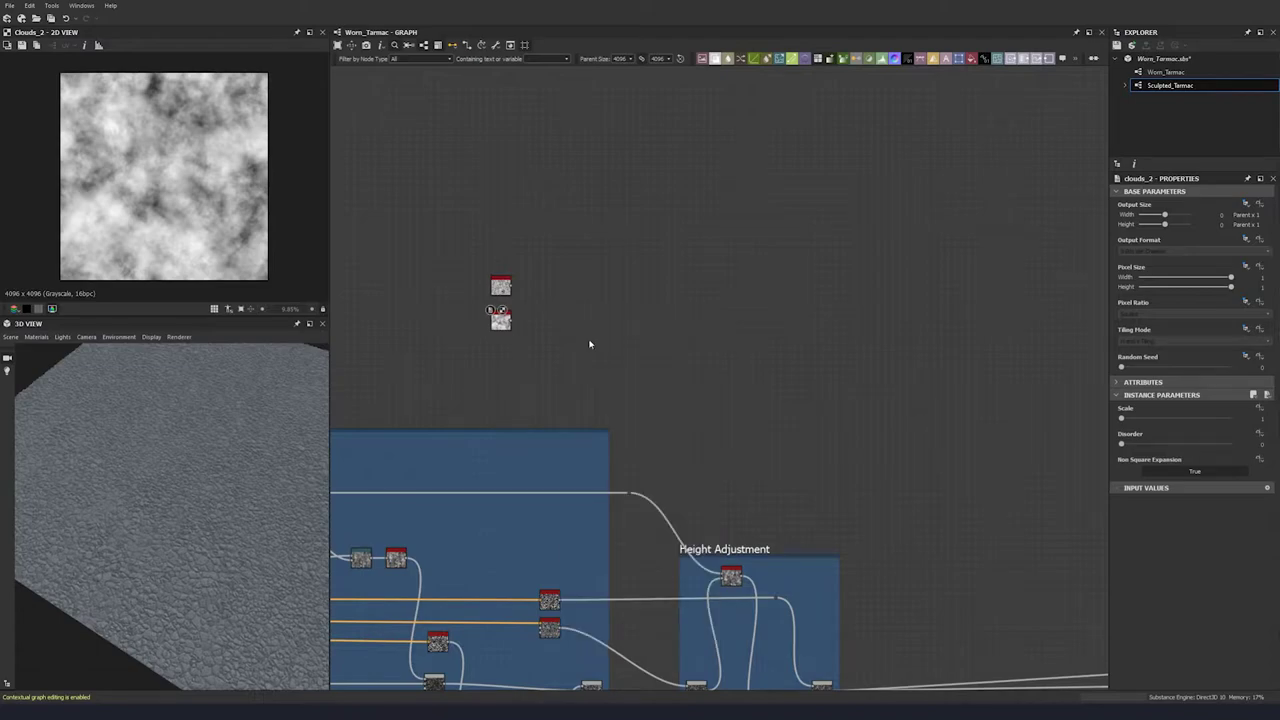
pyautogui.moveTo(512, 289); pyautogui.dragTo(543, 311)
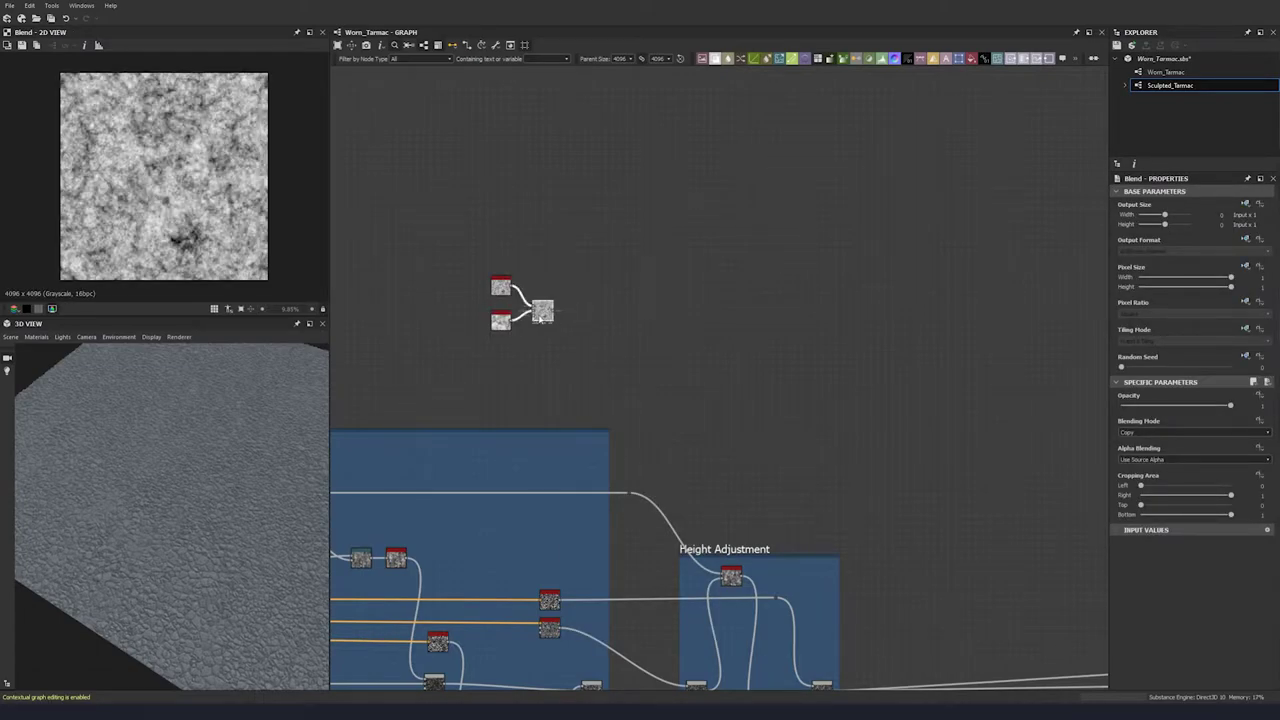
pyautogui.click(1152, 436)
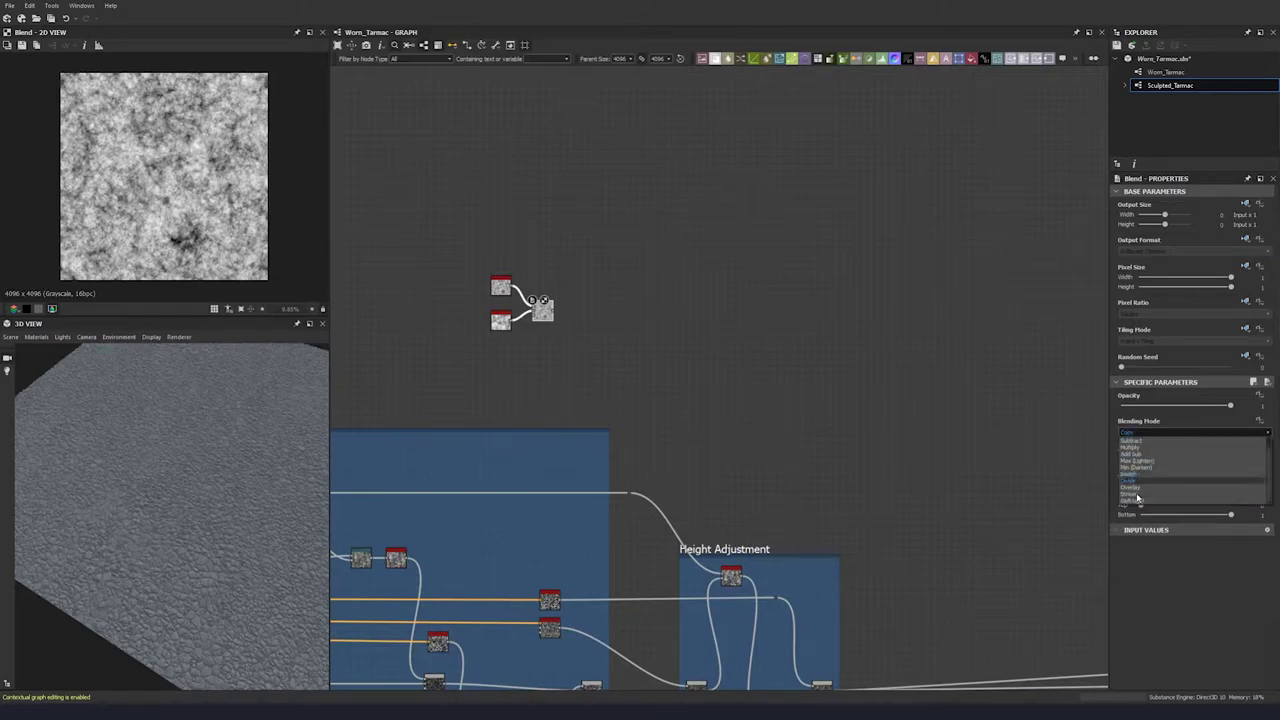
pyautogui.click(1137, 503)
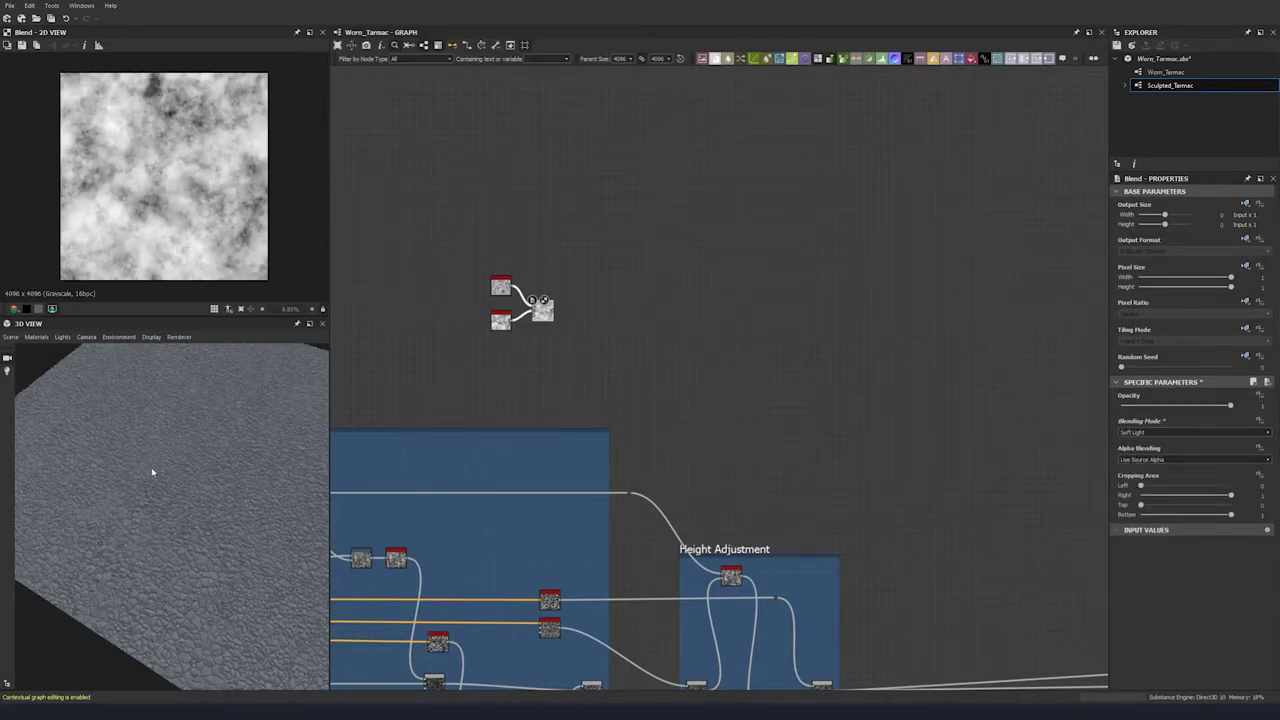
# - Set the Disorder of the Clouds 1 node to 0.37 and that of the Clouds 2 node to 0.25
pyautogui.scroll(3, 500, 320)
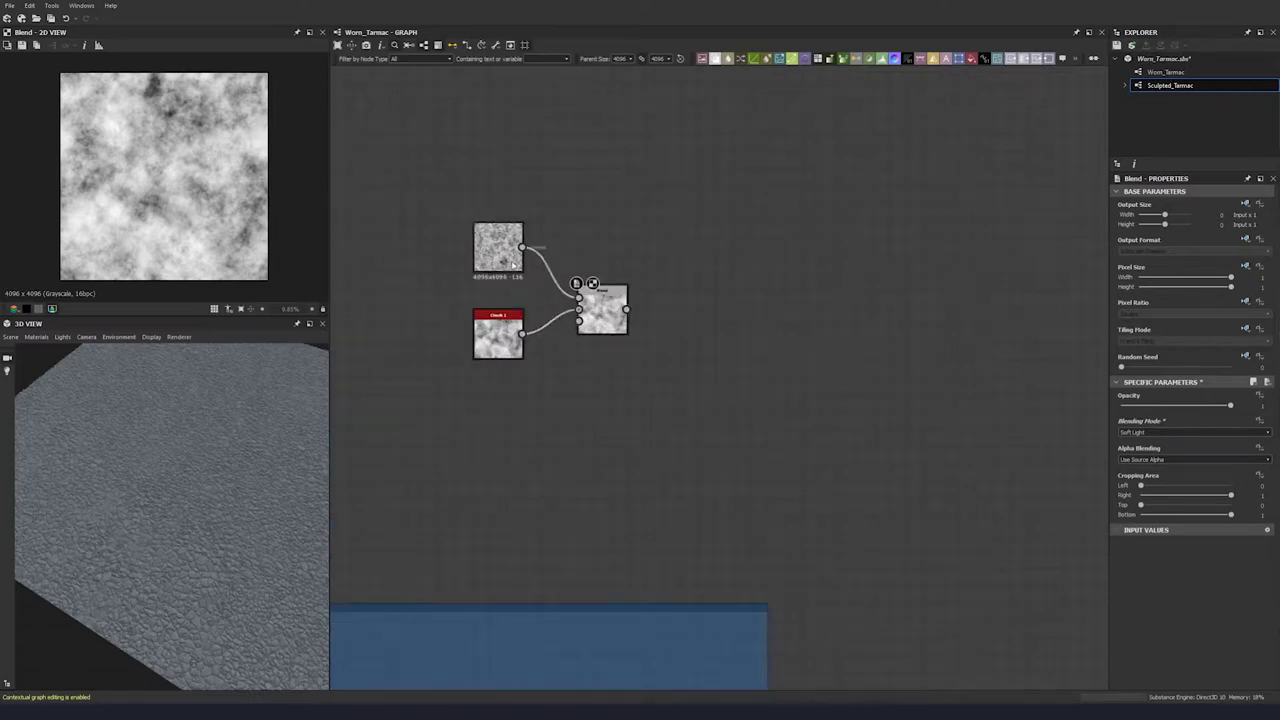
pyautogui.click(498, 250)
pyautogui.doubleClick(1262, 444)
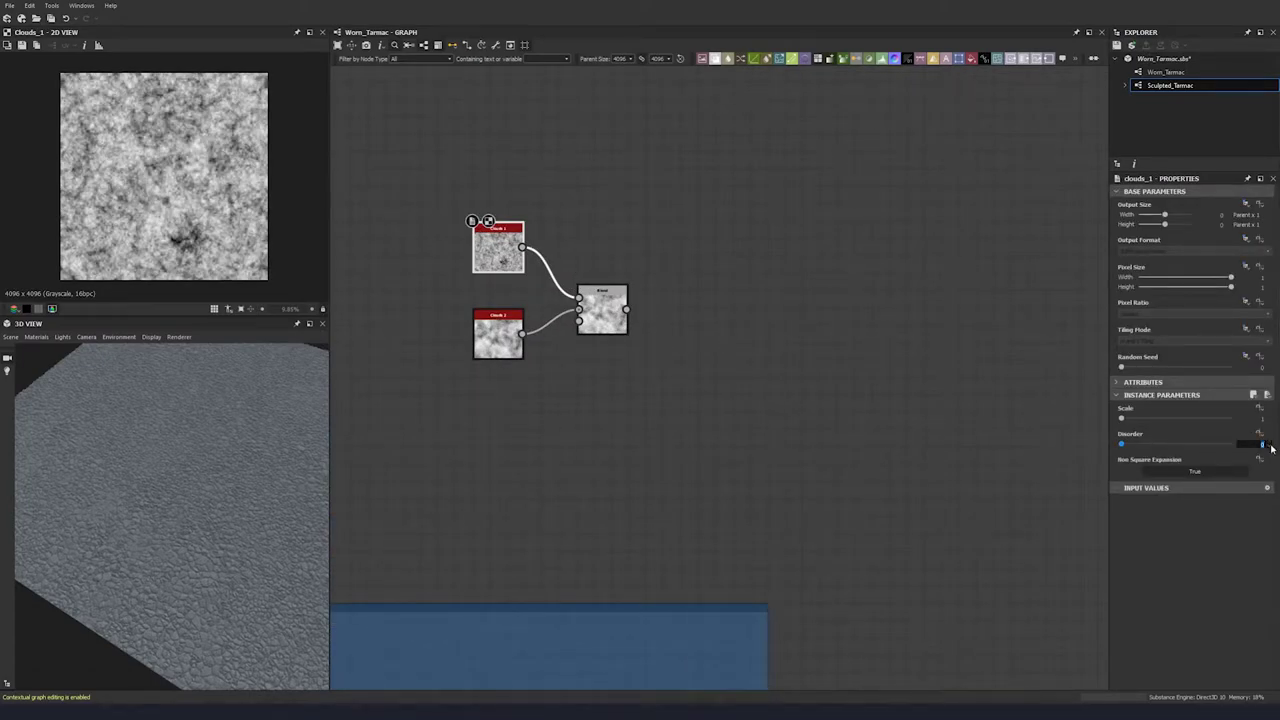
pyautogui.press('Return')
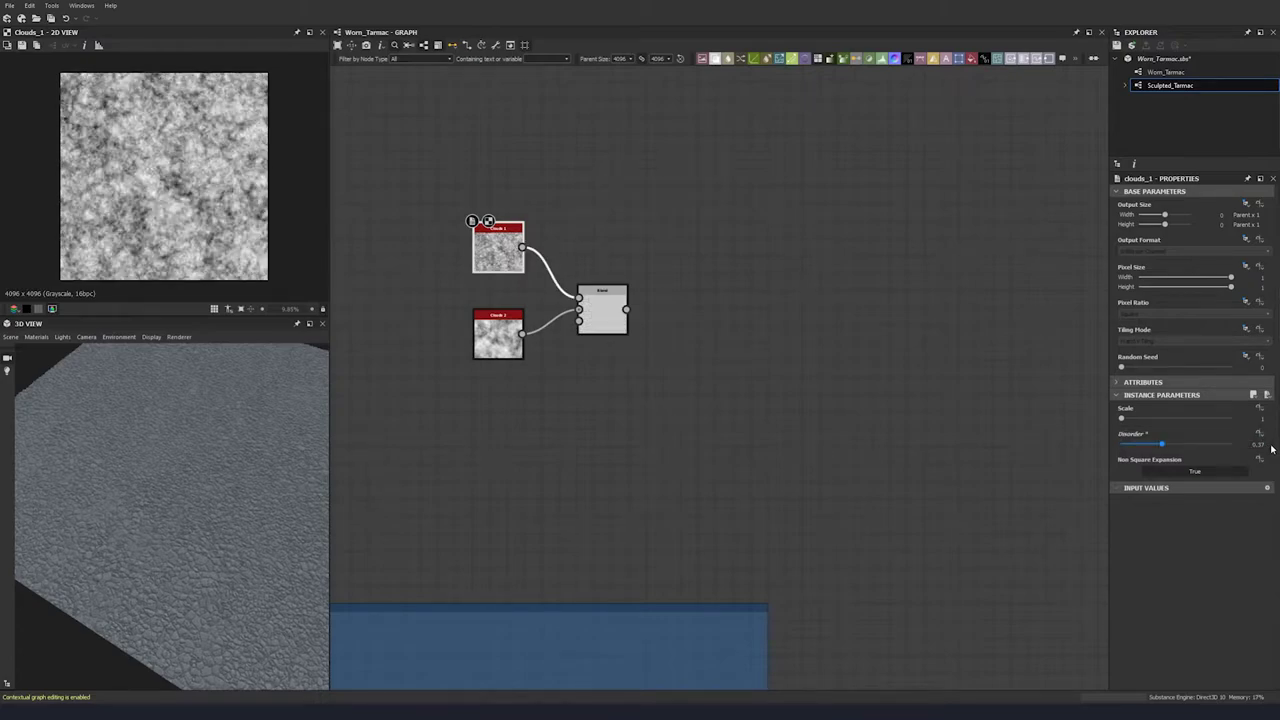
pyautogui.click(505, 345)
pyautogui.click(1262, 444)
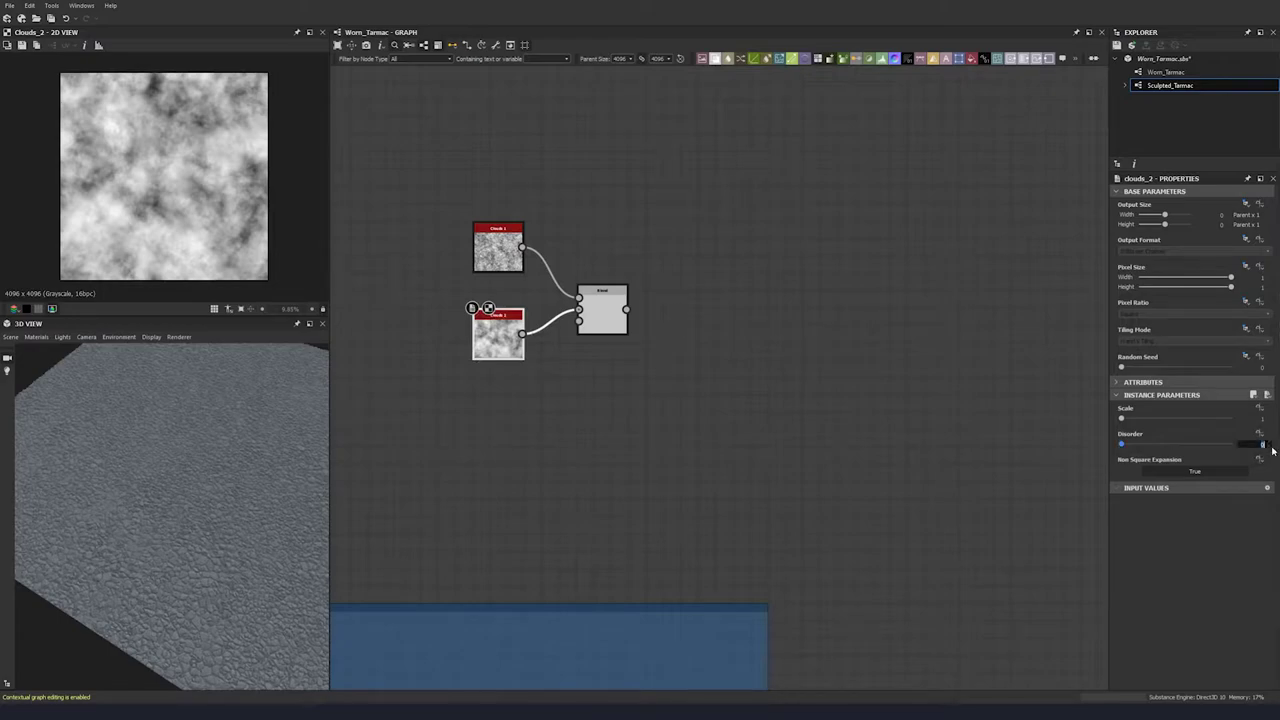
pyautogui.write('0.25')
pyautogui.press('Return')
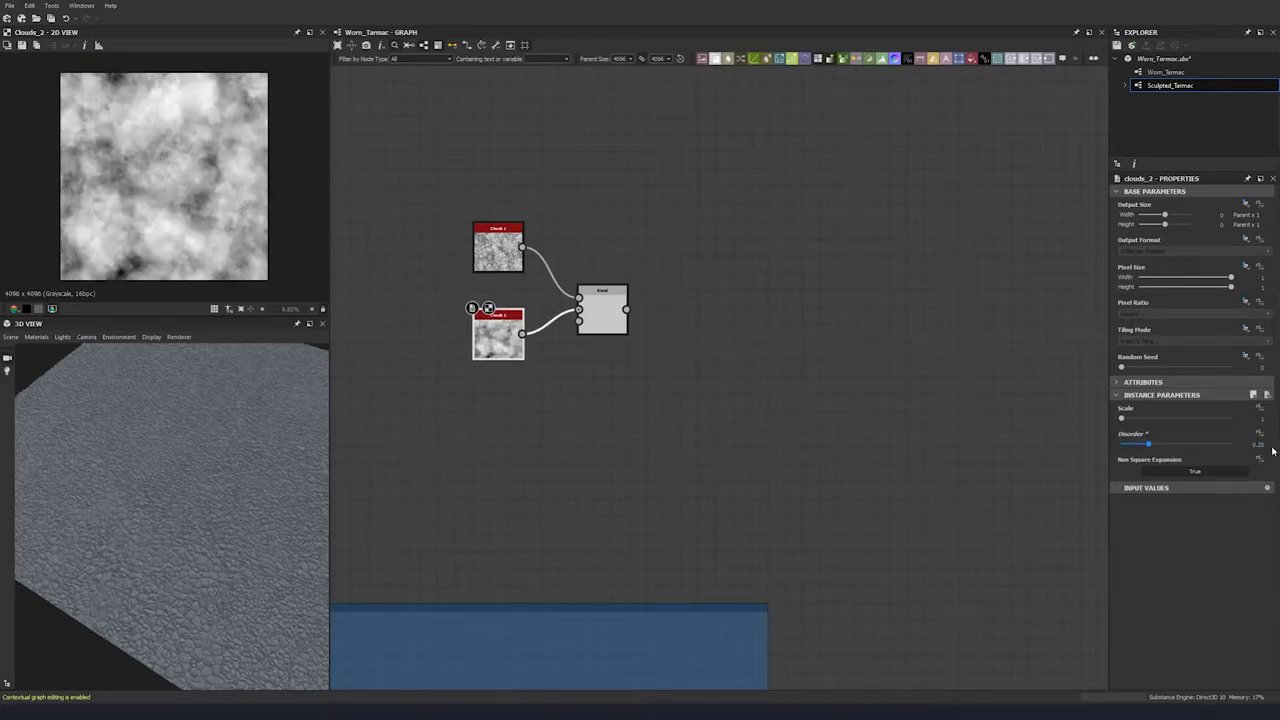
# - Add a Multi Directional Warp Grayscale node after the Blend and feed the Blend output into both of its inputs
pyautogui.click(600, 315)
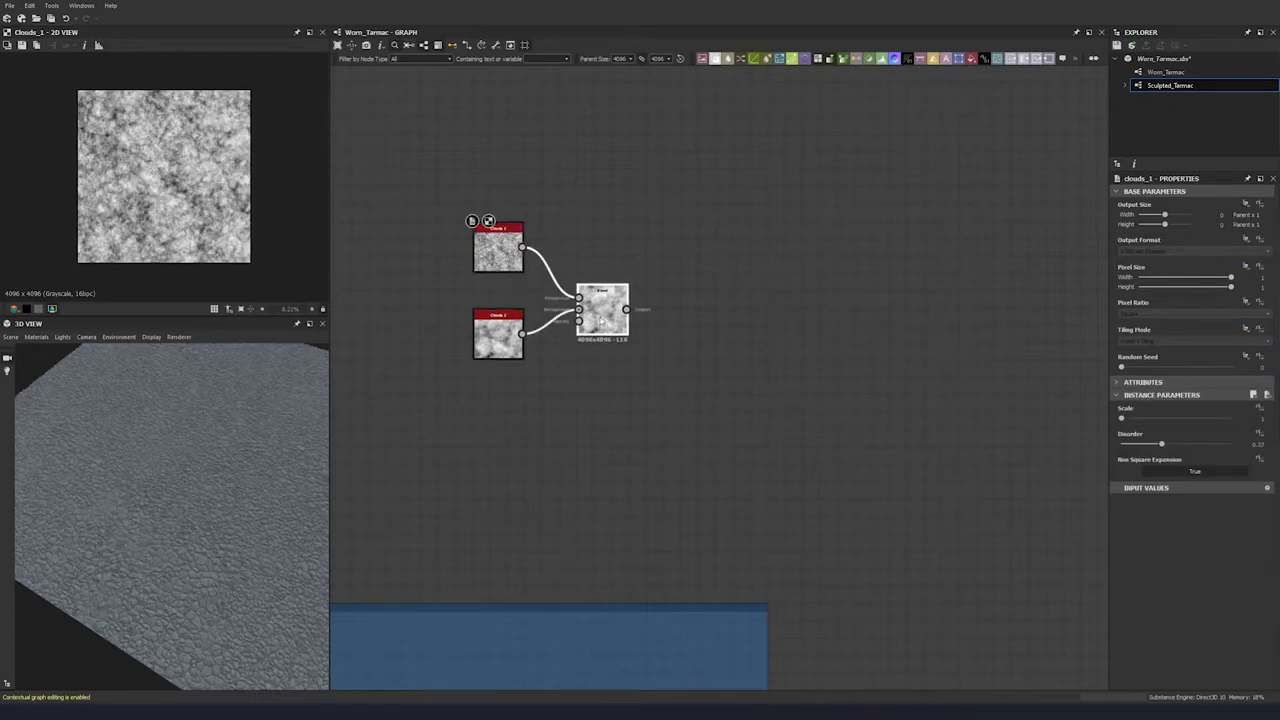
pyautogui.moveTo(644, 270); pyautogui.dragTo(517, 264, button='middle')
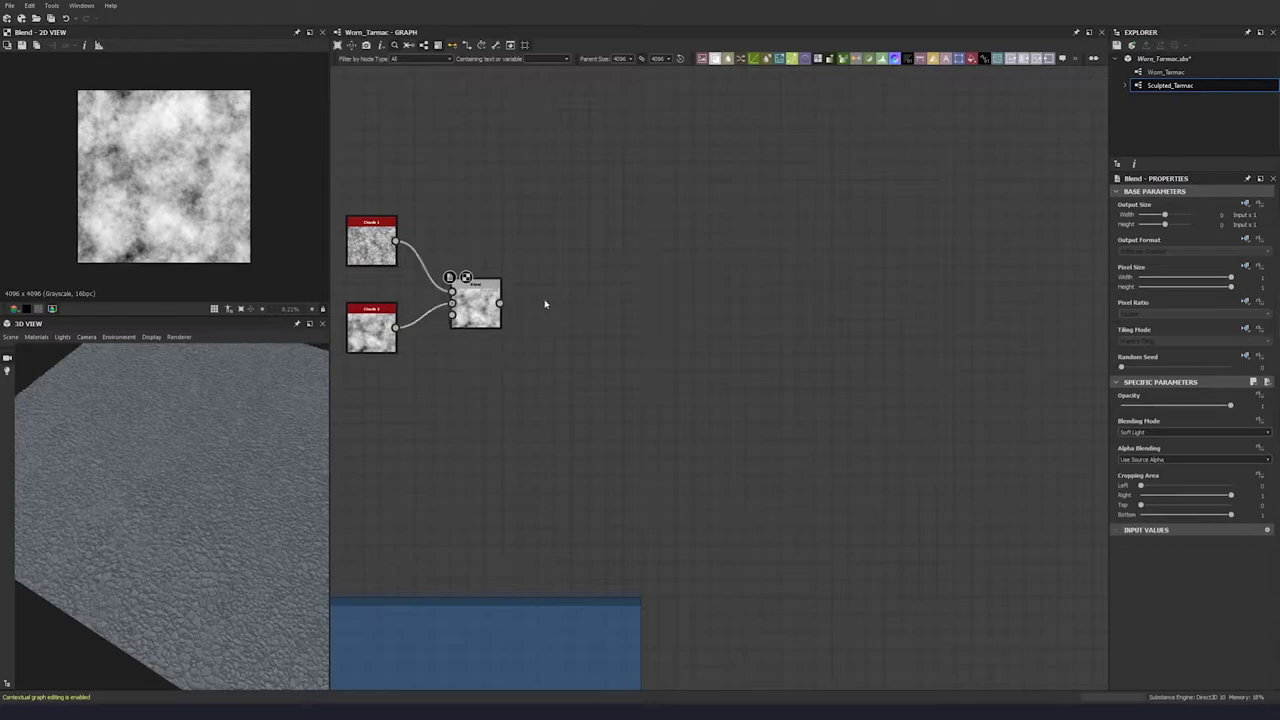
pyautogui.press('space')
pyautogui.write('mult')
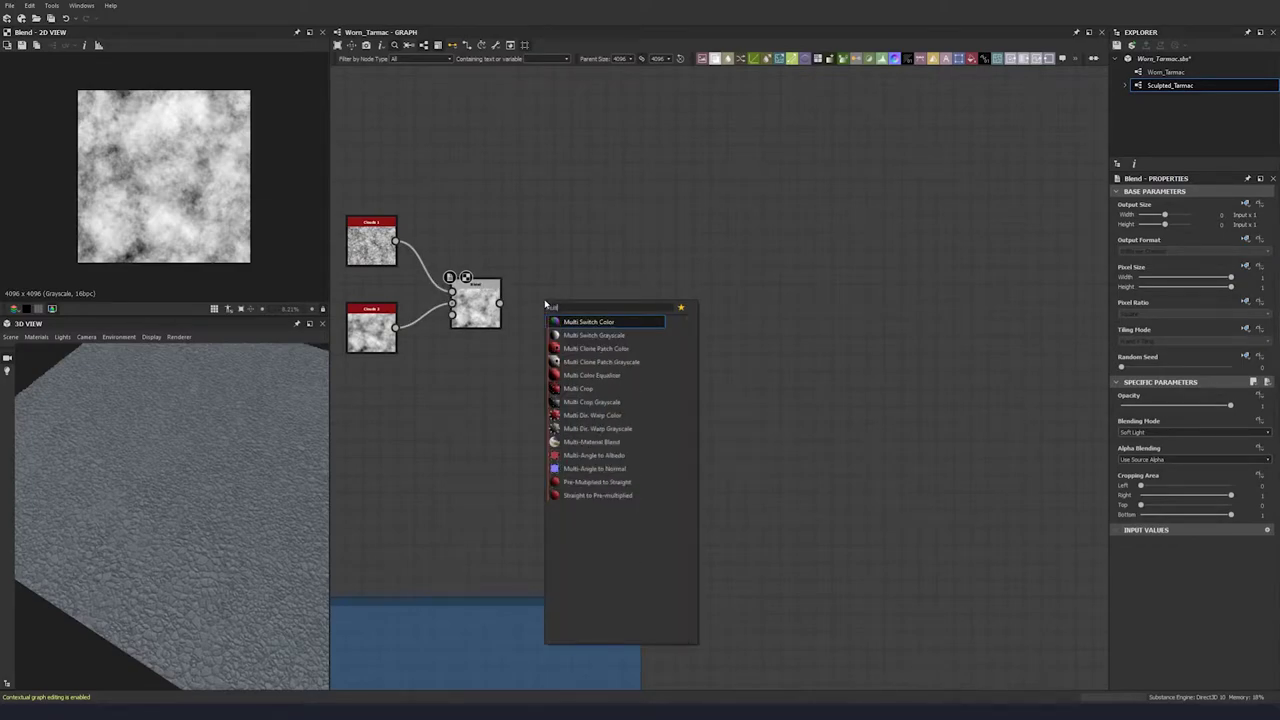
pyautogui.click(600, 428)
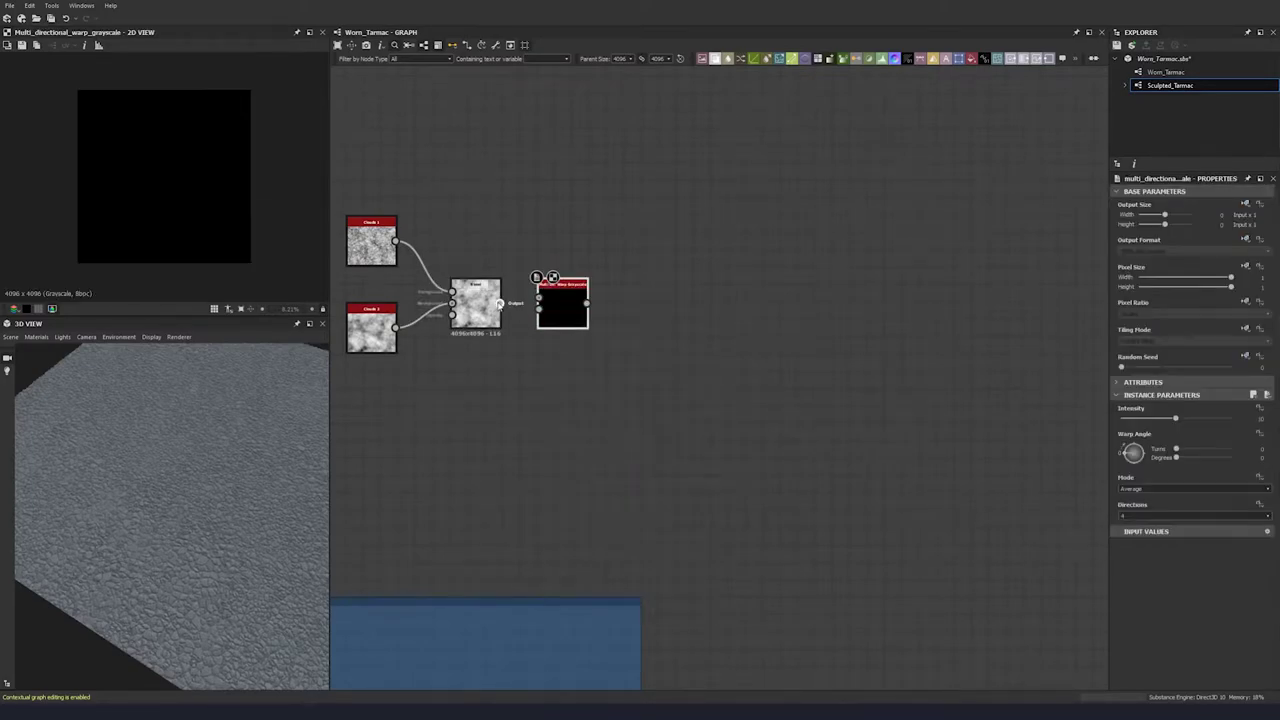
pyautogui.moveTo(500, 302); pyautogui.dragTo(587, 300)
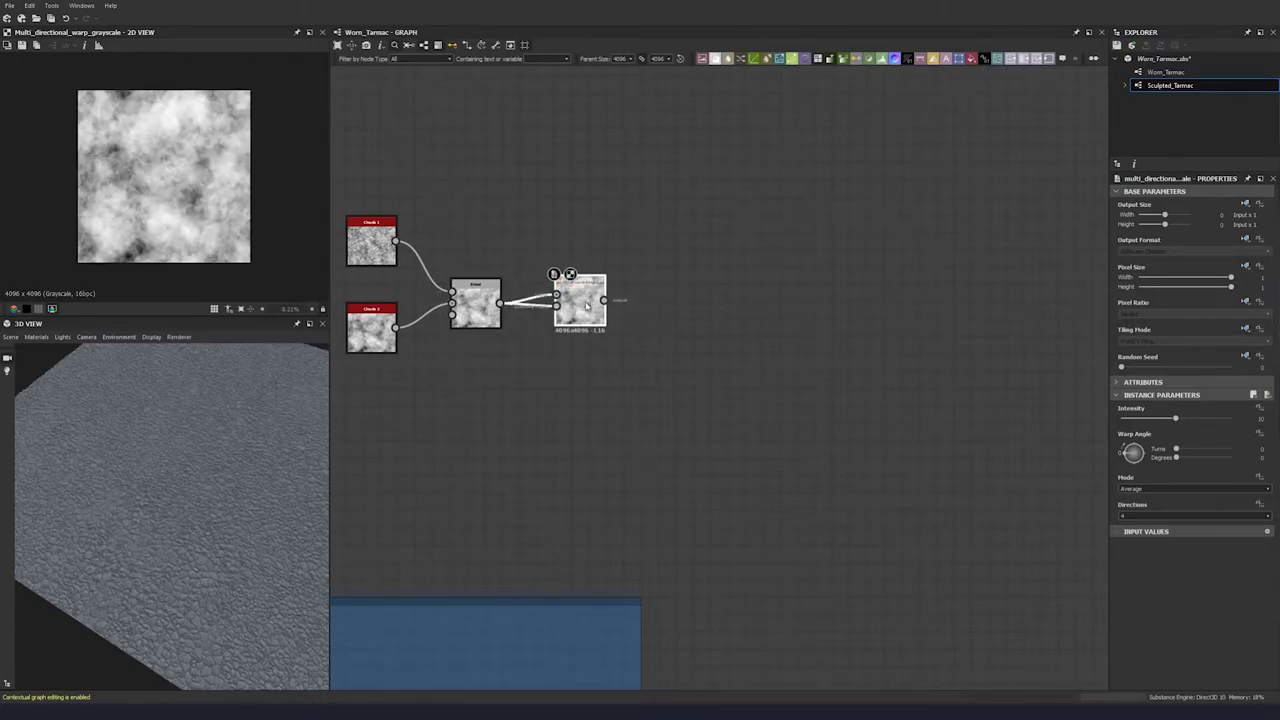
# - Set the multi-directional warp's Intensity to 7.68 and its Mode to Chain
pyautogui.click(1183, 421)
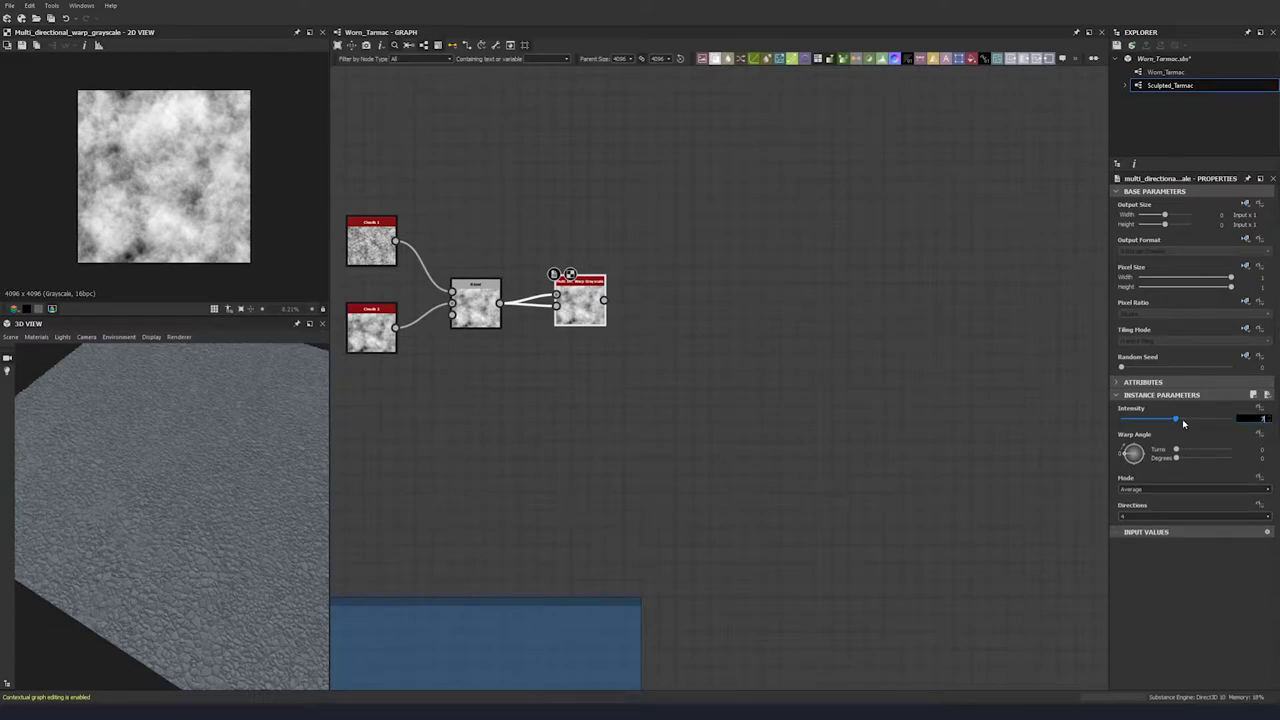
pyautogui.write('7.68')
pyautogui.press('Return')
pyautogui.click(1155, 489)
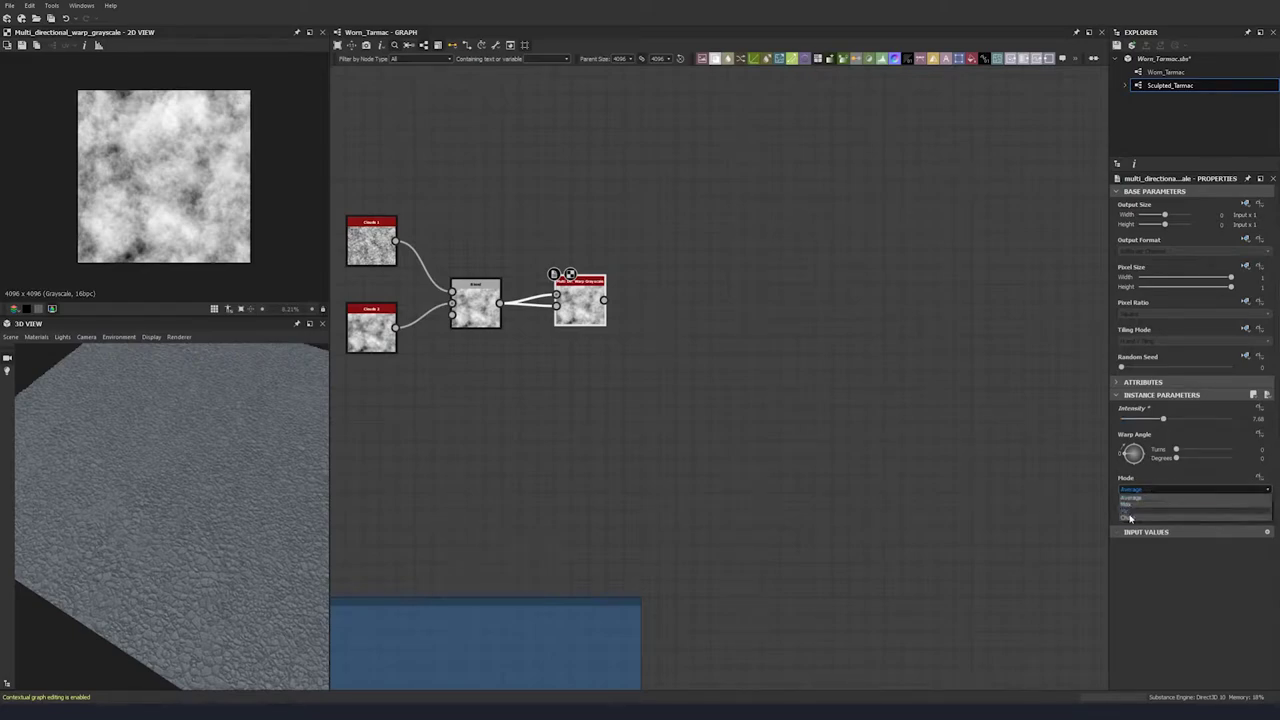
pyautogui.click(1130, 519)
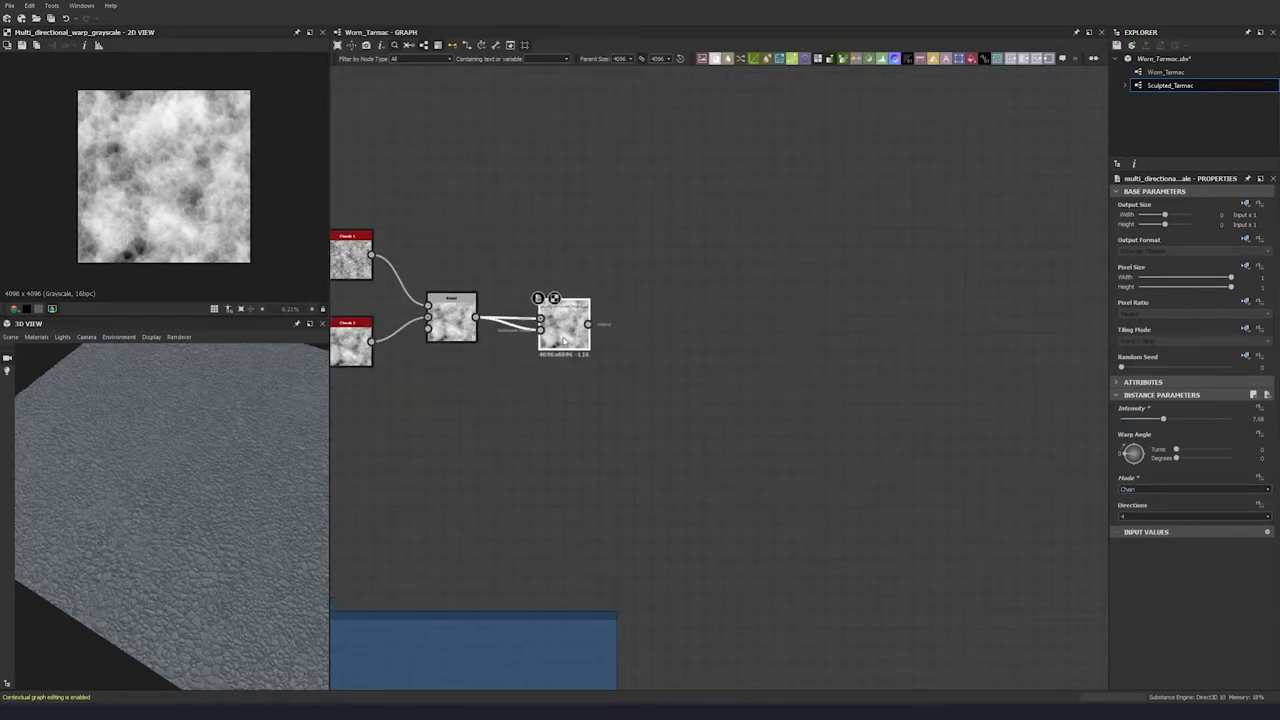
# - Add a Highpass Grayscale node after the Multi Directional Warp node
pyautogui.moveTo(123, 463)
pyautogui.mouseDown()
pyautogui.moveTo(157, 506)
pyautogui.moveTo(102, 474)
pyautogui.mouseUp()
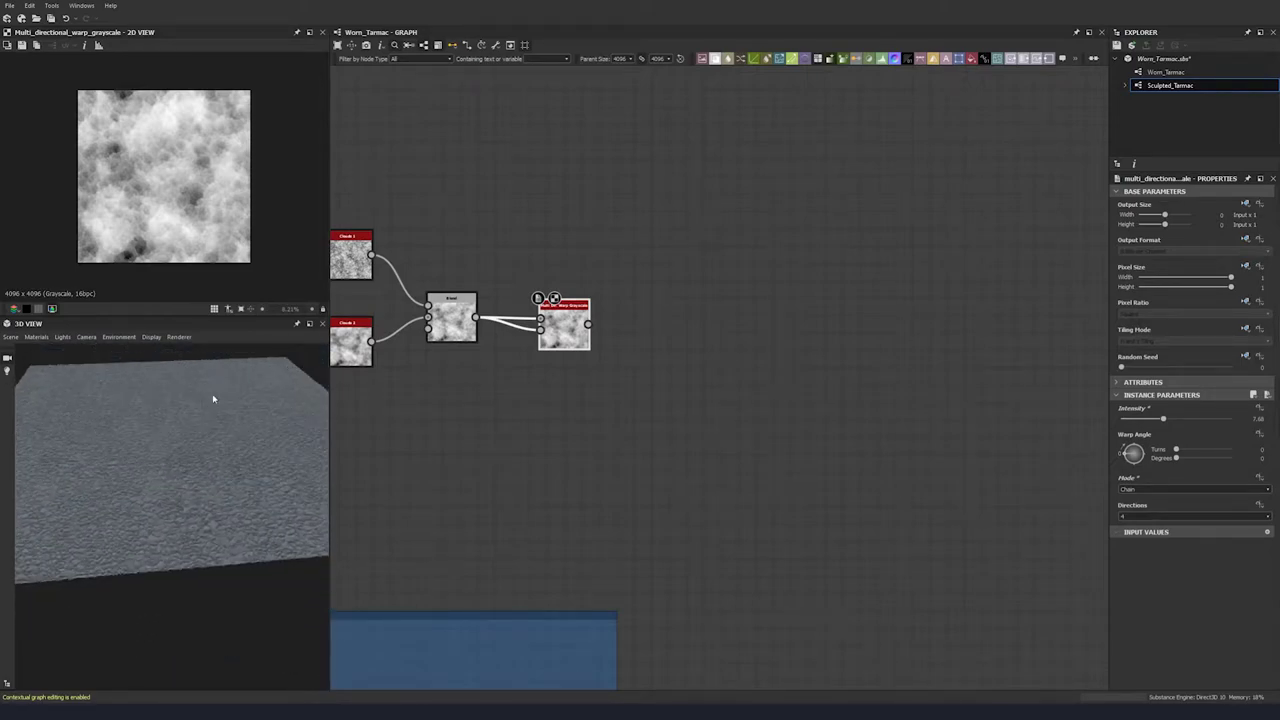
pyautogui.moveTo(177, 449); pyautogui.dragTo(285, 443)
pyautogui.moveTo(648, 322); pyautogui.dragTo(618, 324, button='middle')
pyautogui.click(617, 324)
pyautogui.press('space')
pyautogui.write('high')
pyautogui.press('Down')
pyautogui.press('Return')
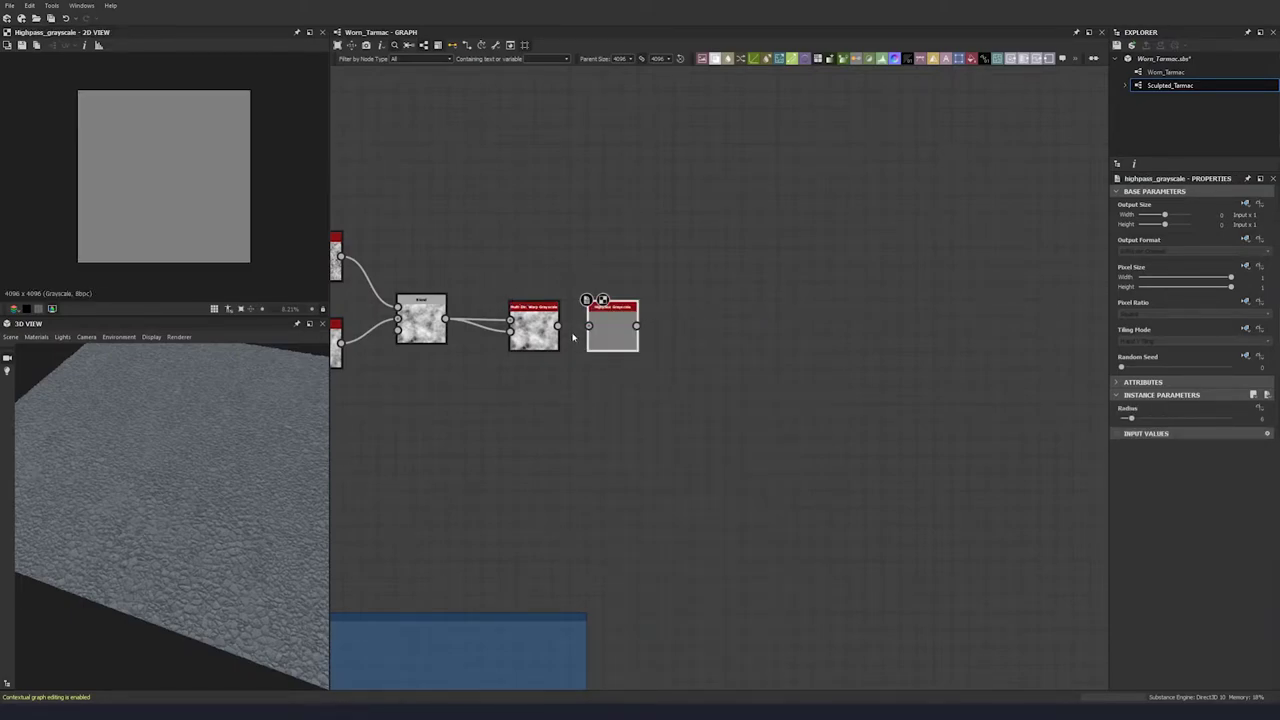
# - Set the Highpass Radius to 5.15, feed it the warp output and preview the result
pyautogui.click(1131, 419)
pyautogui.write('5.15')
pyautogui.press('Return')
pyautogui.click(421, 318)
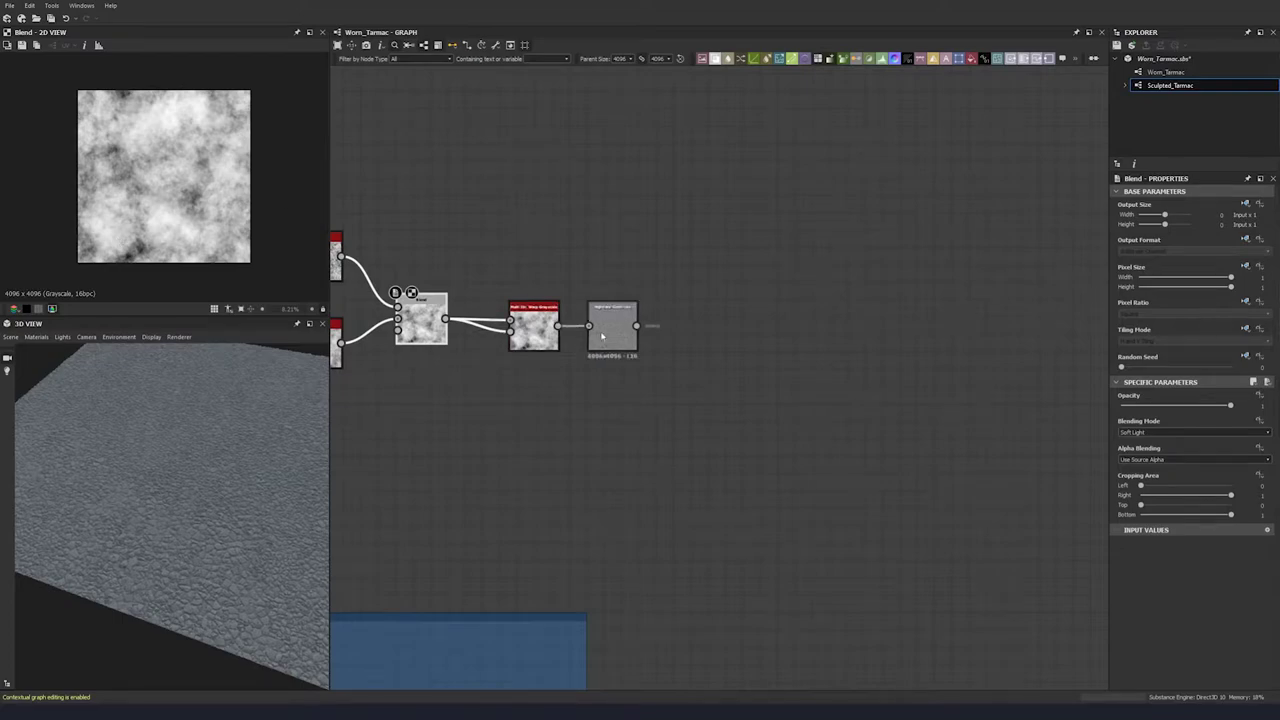
pyautogui.click(612, 326)
# - Add a Slope Blur Grayscale node and connect the Highpass output to its grayscale input
pyautogui.moveTo(711, 332); pyautogui.dragTo(589, 317, button='middle')
pyautogui.press('space')
pyautogui.write('slop')
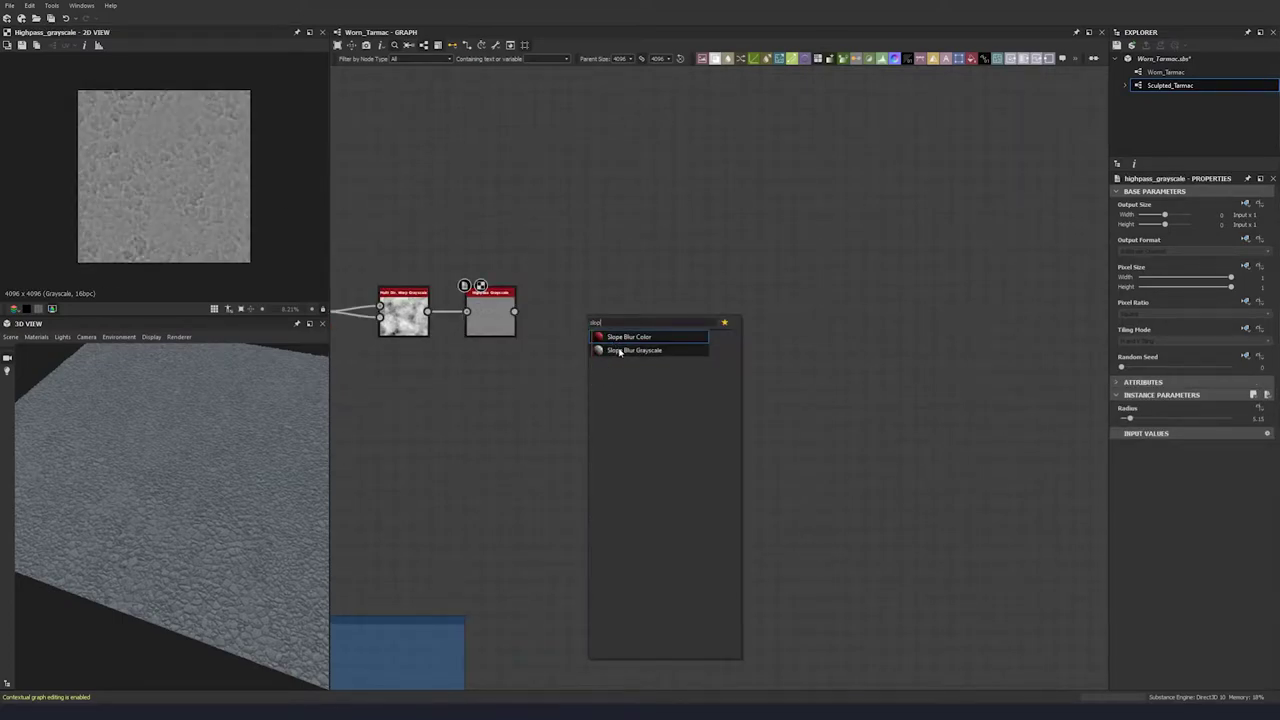
pyautogui.click(625, 350)
pyautogui.moveTo(514, 311); pyautogui.dragTo(712, 325)
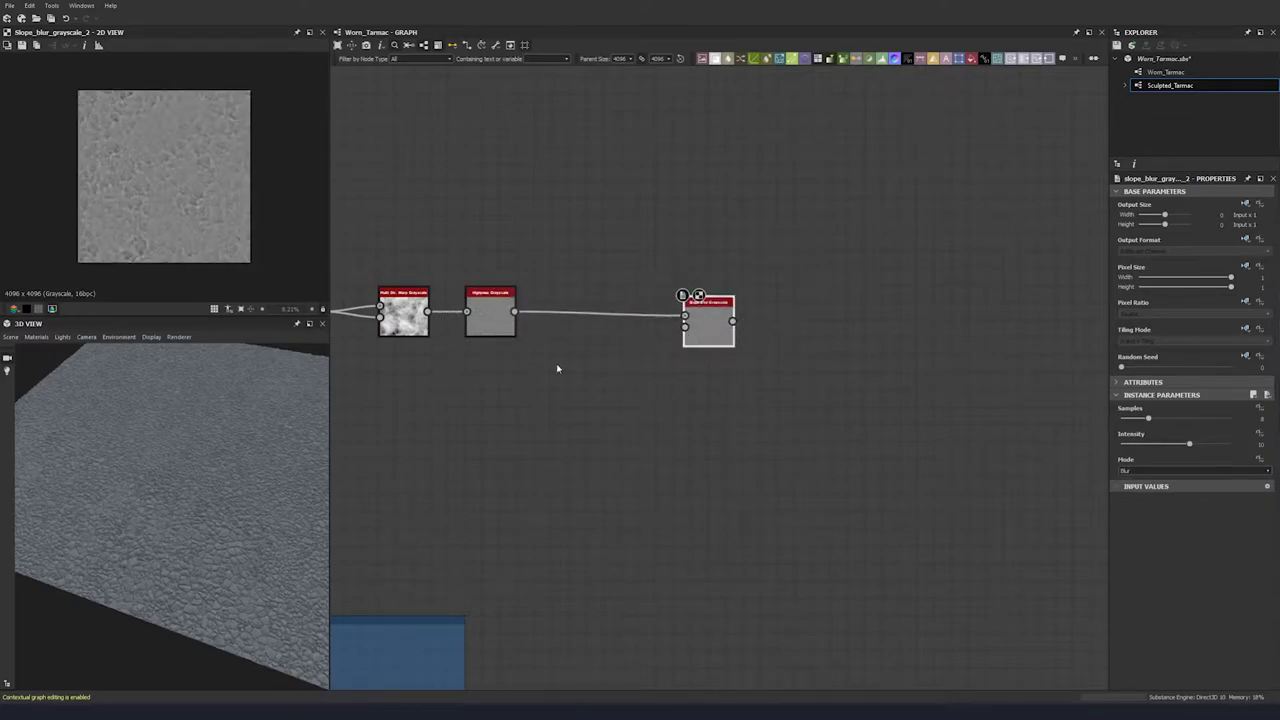
# - Insert an Invert Grayscale node that feeds the inverted Highpass output into the Slope Blur's slope input
pyautogui.press('space')
pyautogui.write('invert')
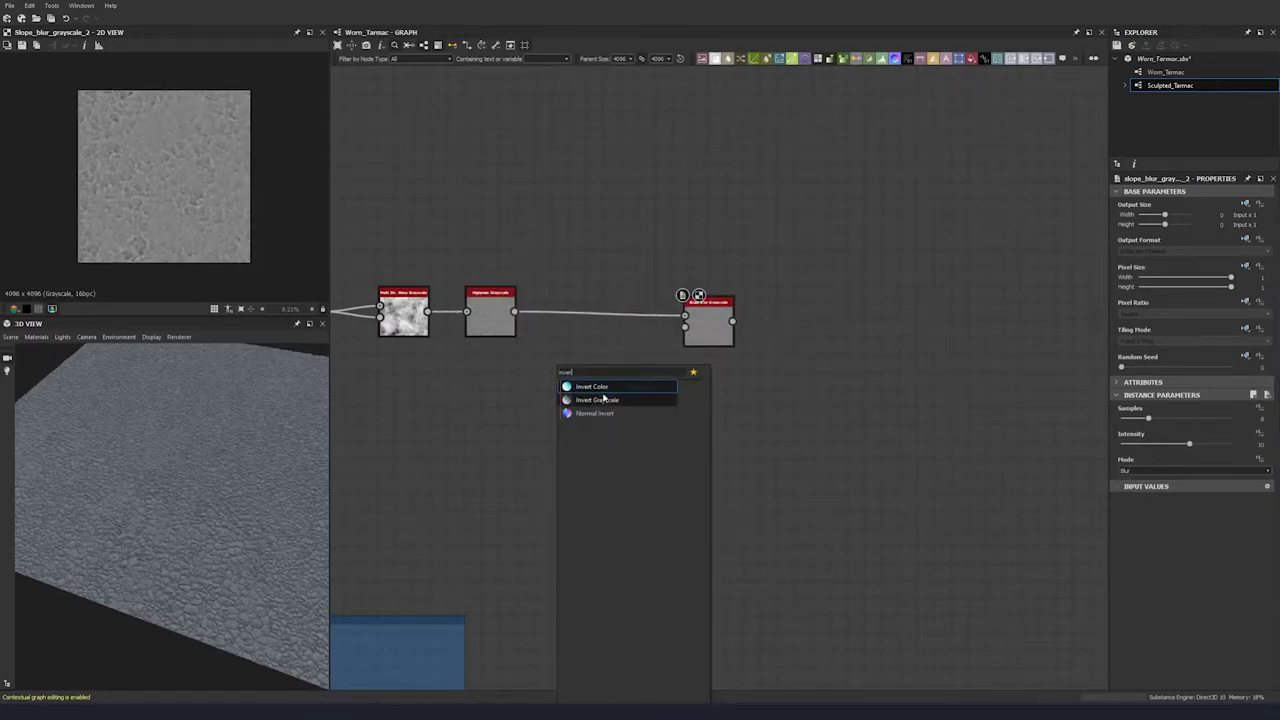
pyautogui.click(604, 399)
pyautogui.moveTo(514, 312); pyautogui.dragTo(684, 327)
# - Set the Slope Blur's Samples to 32 and its Intensity to 0.03
pyautogui.click(710, 335)
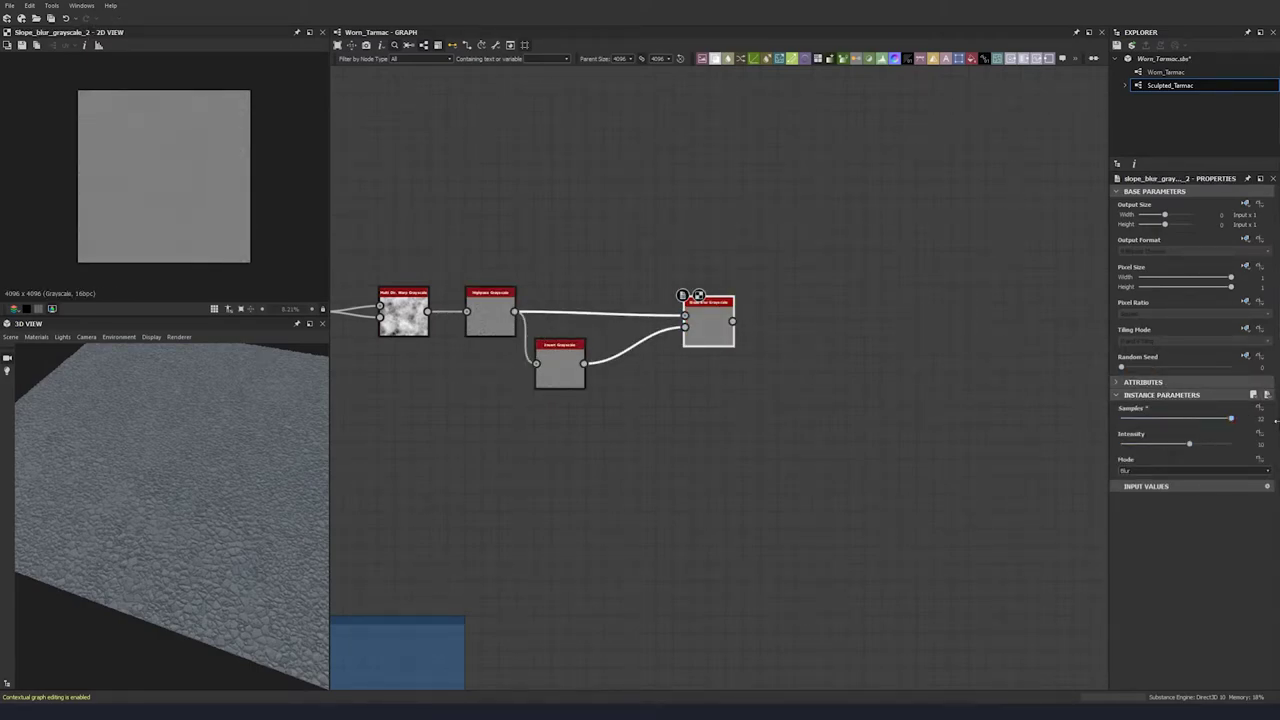
pyautogui.click(1212, 444)
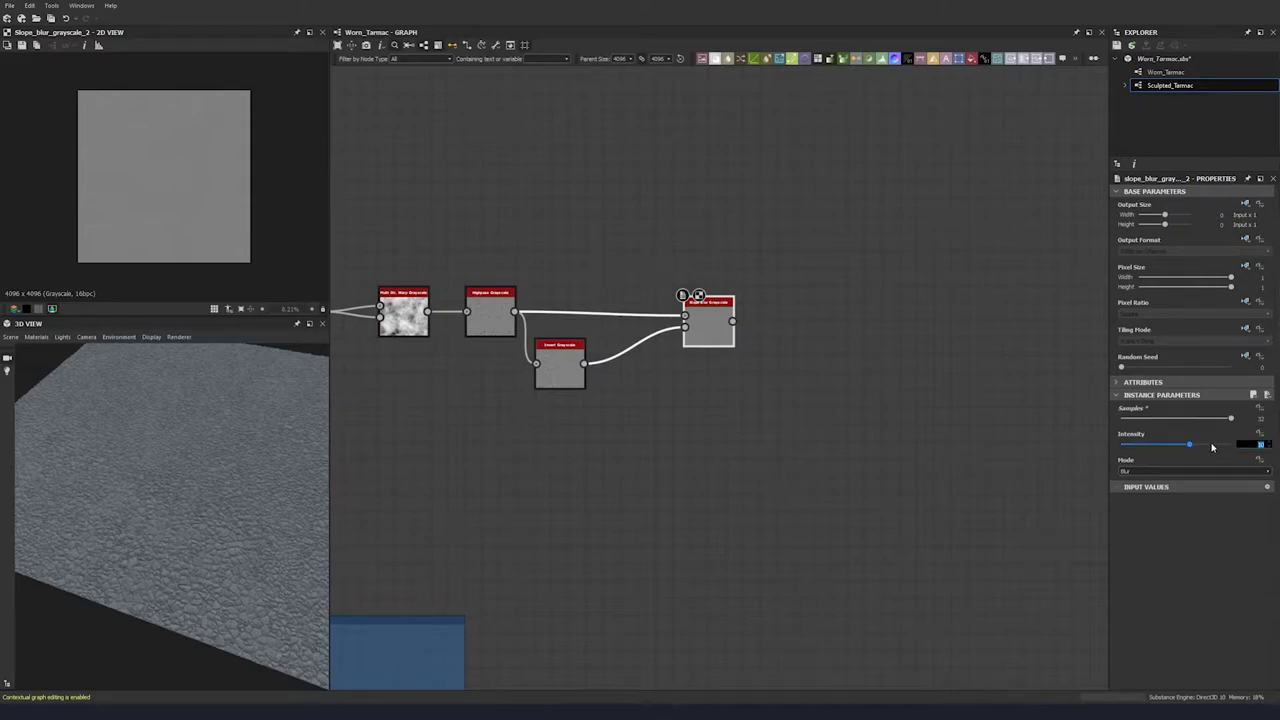
pyautogui.press('Return')
# - Compare the Highpass and Slope Blur outputs up close in the 2D view
pyautogui.scroll(3, 203, 216)
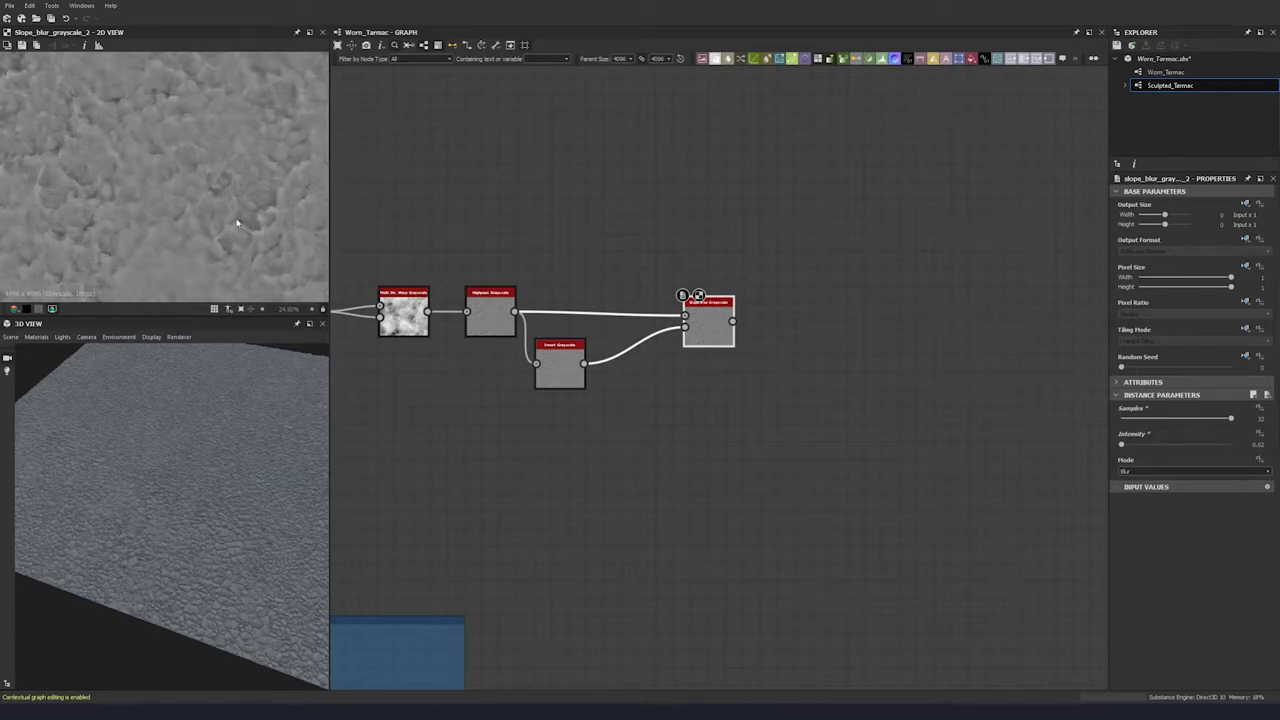
pyautogui.click(490, 316)
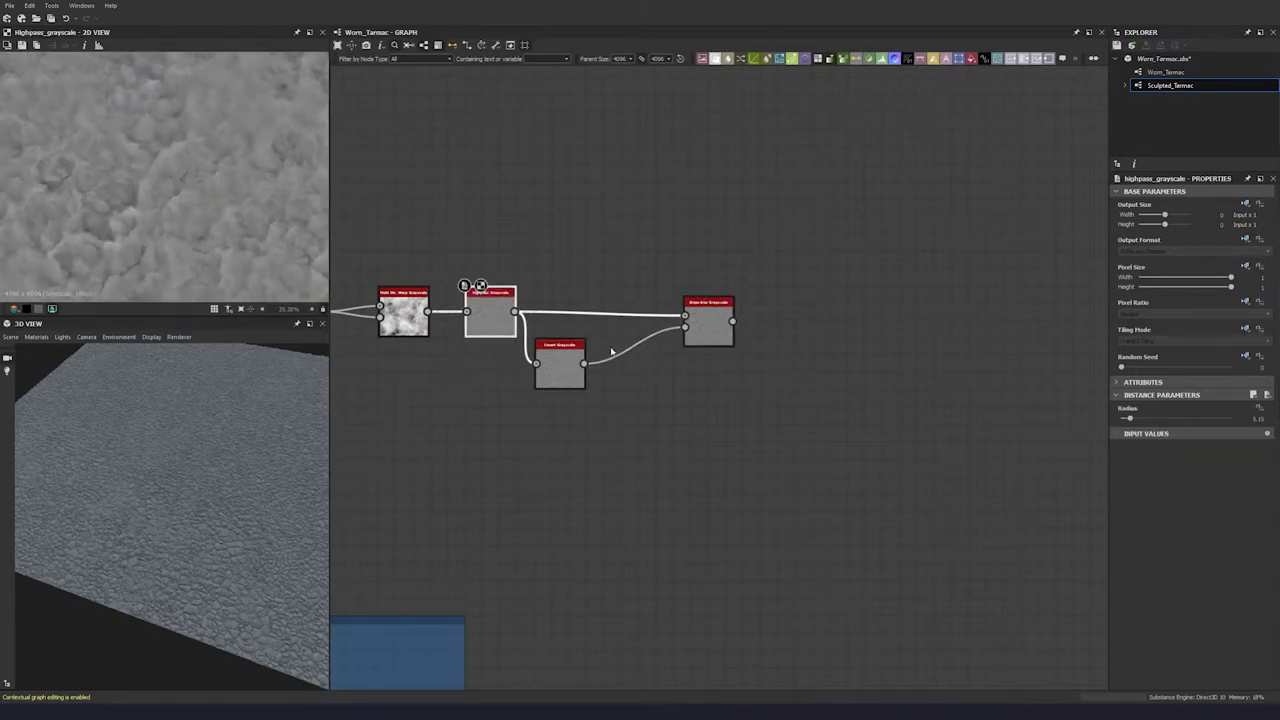
pyautogui.click(708, 322)
pyautogui.scroll(1, 234, 203)
pyautogui.moveTo(235, 203); pyautogui.dragTo(161, 222, button='middle')
pyautogui.scroll(-5, 274, 140)
pyautogui.scroll(-3, 165, 222)
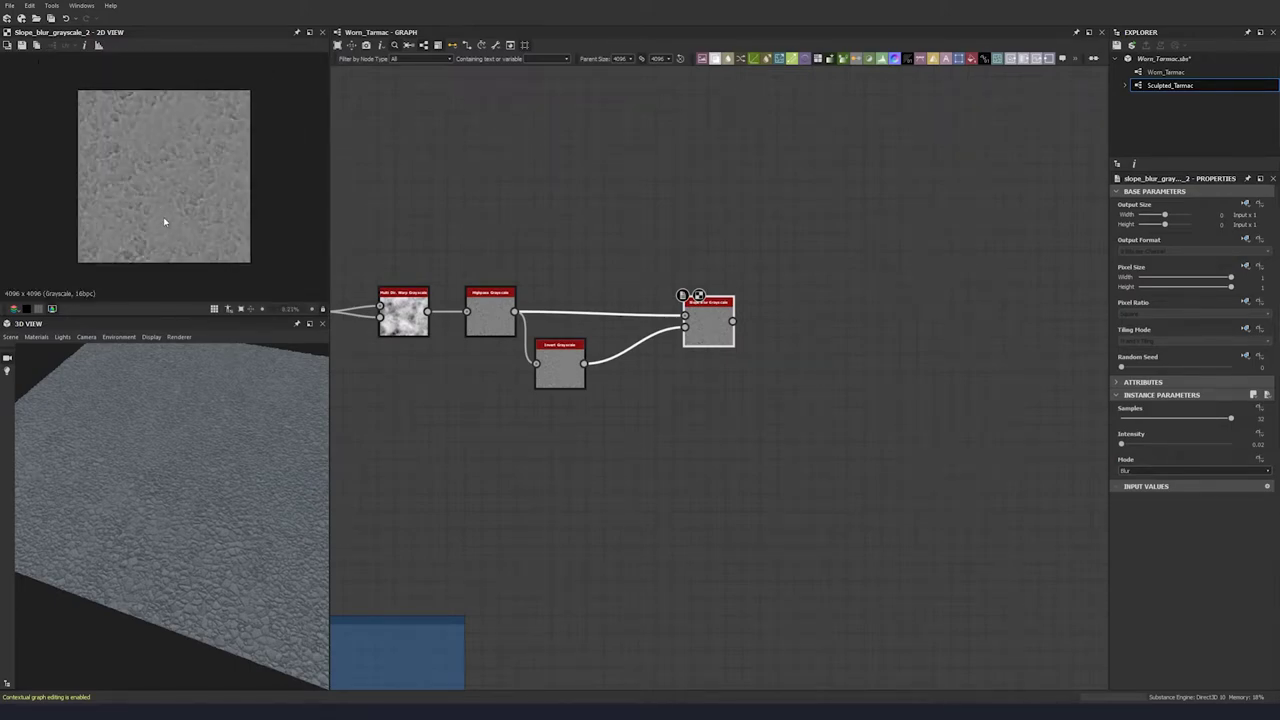
# - Move the Invert Grayscale node so it sits evenly between the Highpass and Slope Blur nodes
pyautogui.scroll(-2, 618, 318)
pyautogui.click(520, 355)
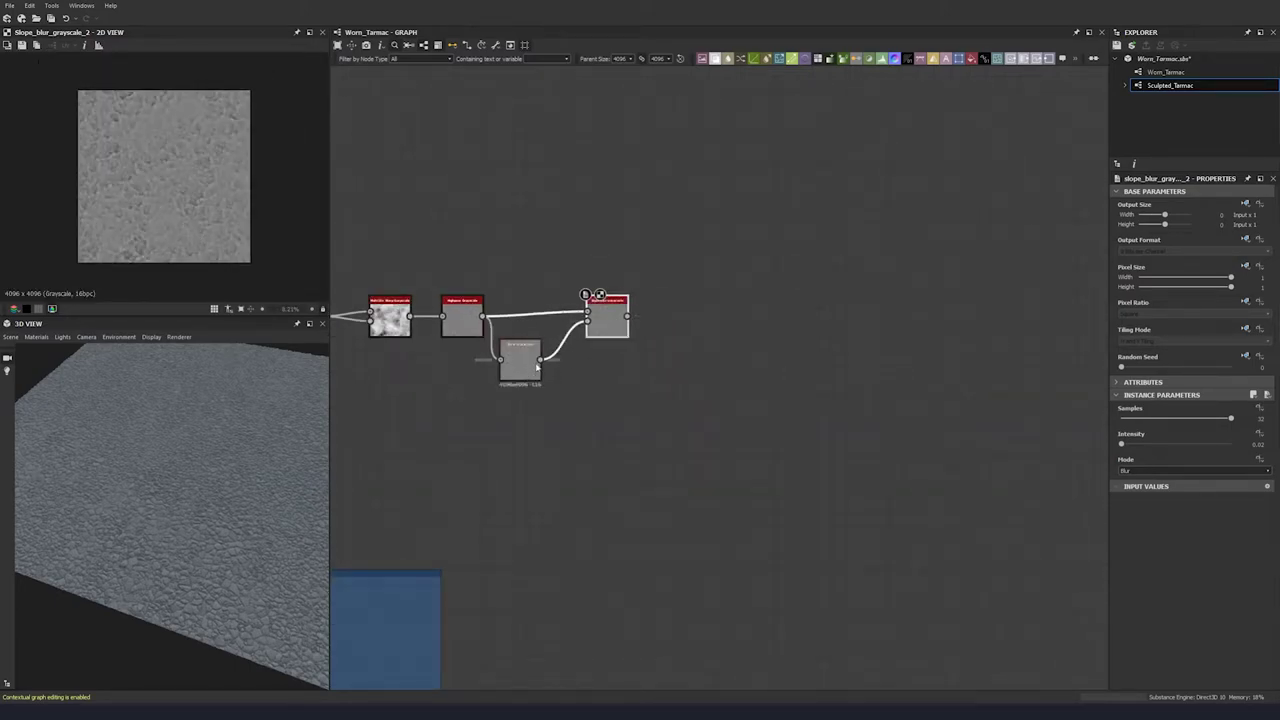
pyautogui.rightClick(542, 362)
pyautogui.moveTo(530, 365); pyautogui.dragTo(544, 365)
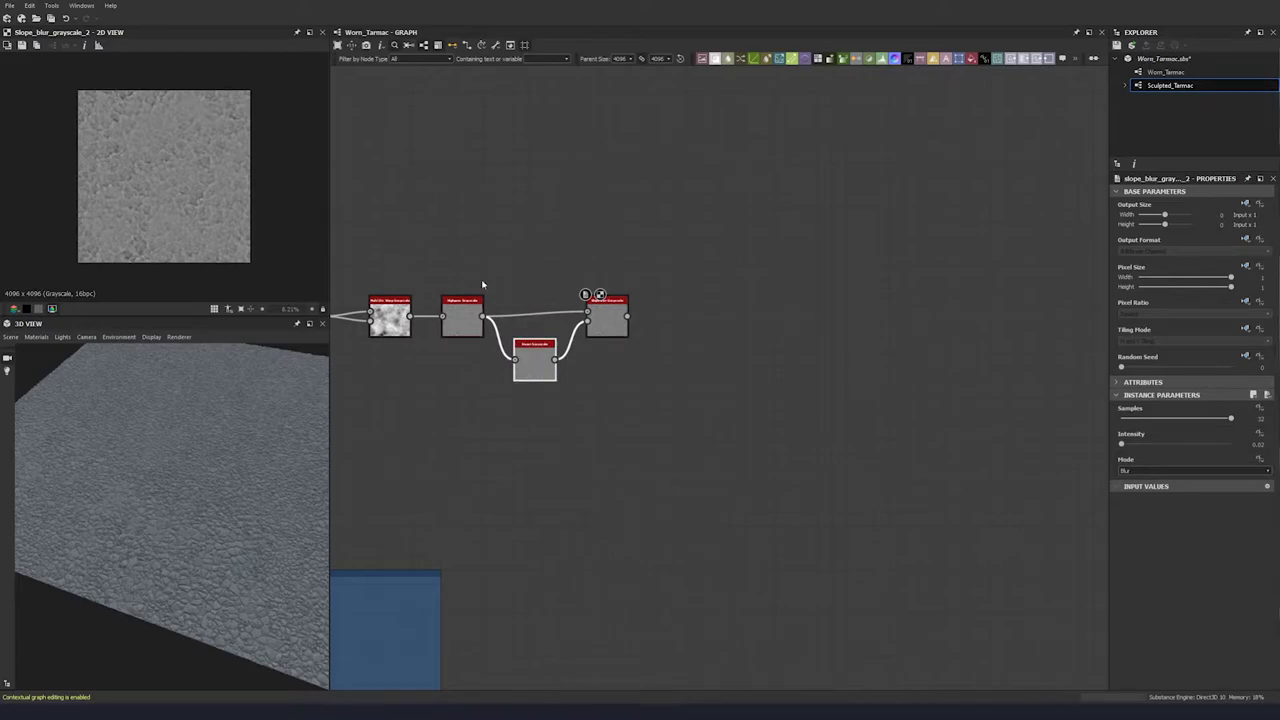
pyautogui.scroll(-2, 640, 330)
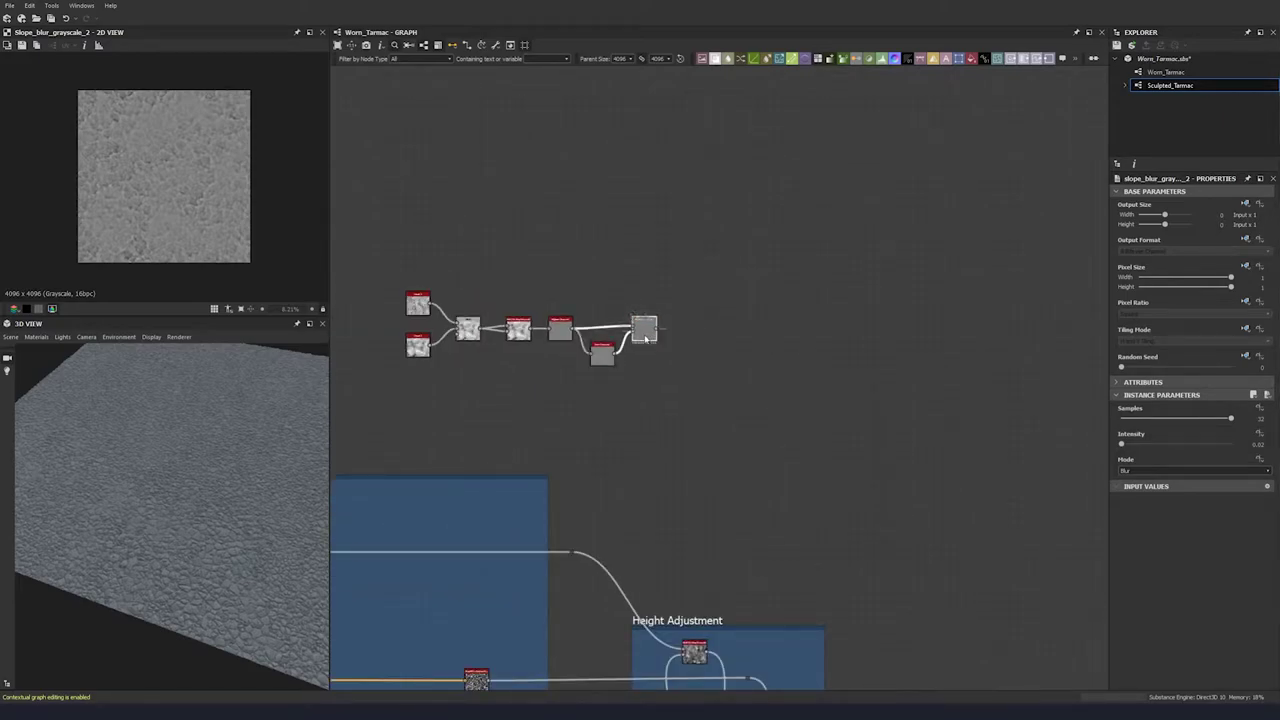
# - Shift the whole cloud noise chain slightly left in the graph to clear space around it
pyautogui.moveTo(681, 242); pyautogui.dragTo(384, 346)
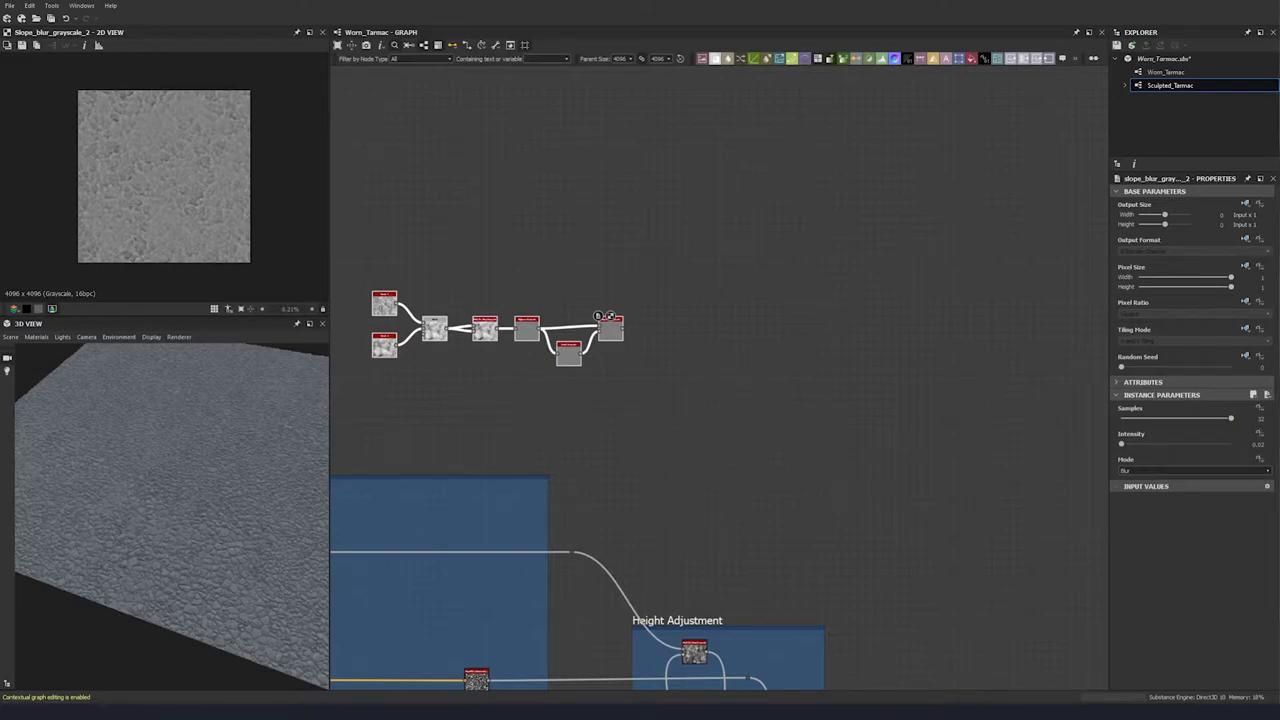
pyautogui.moveTo(571, 188); pyautogui.dragTo(580, 249, button='middle')
pyautogui.click(459, 257)
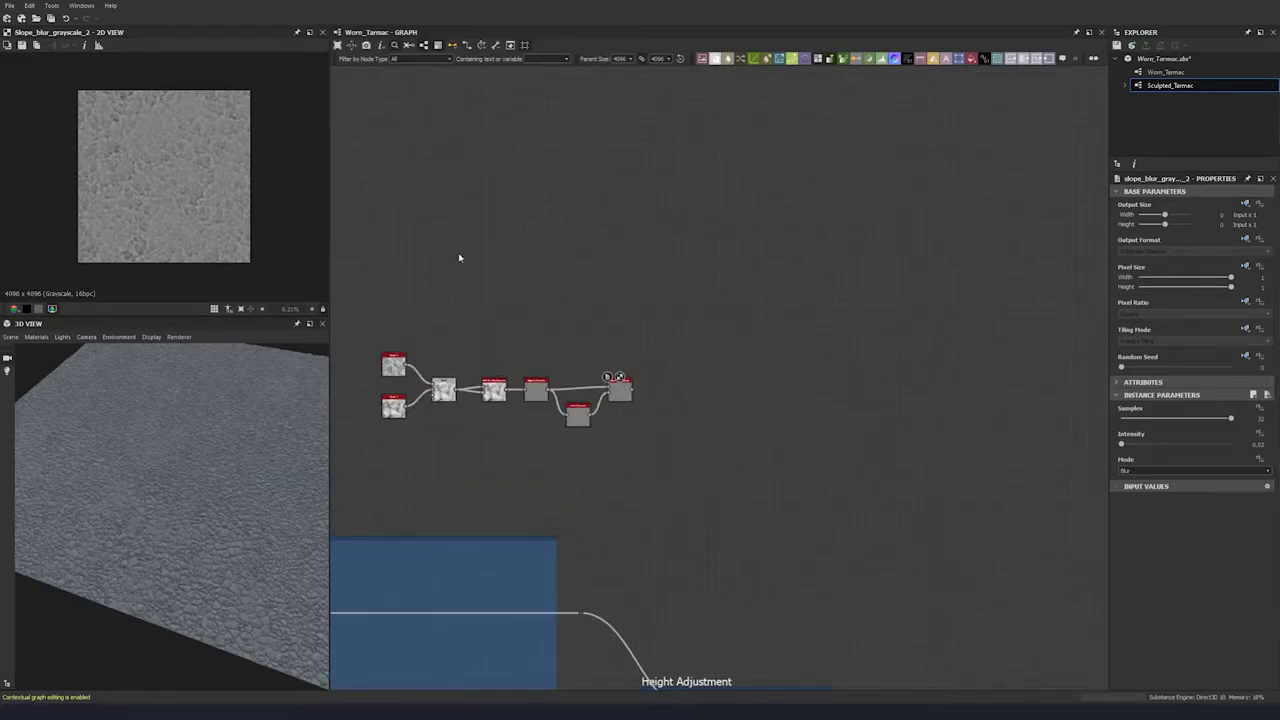
# - Add a Dirt 4 noise node above the cloud chain and duplicate it
pyautogui.press('space')
pyautogui.write('dirt')
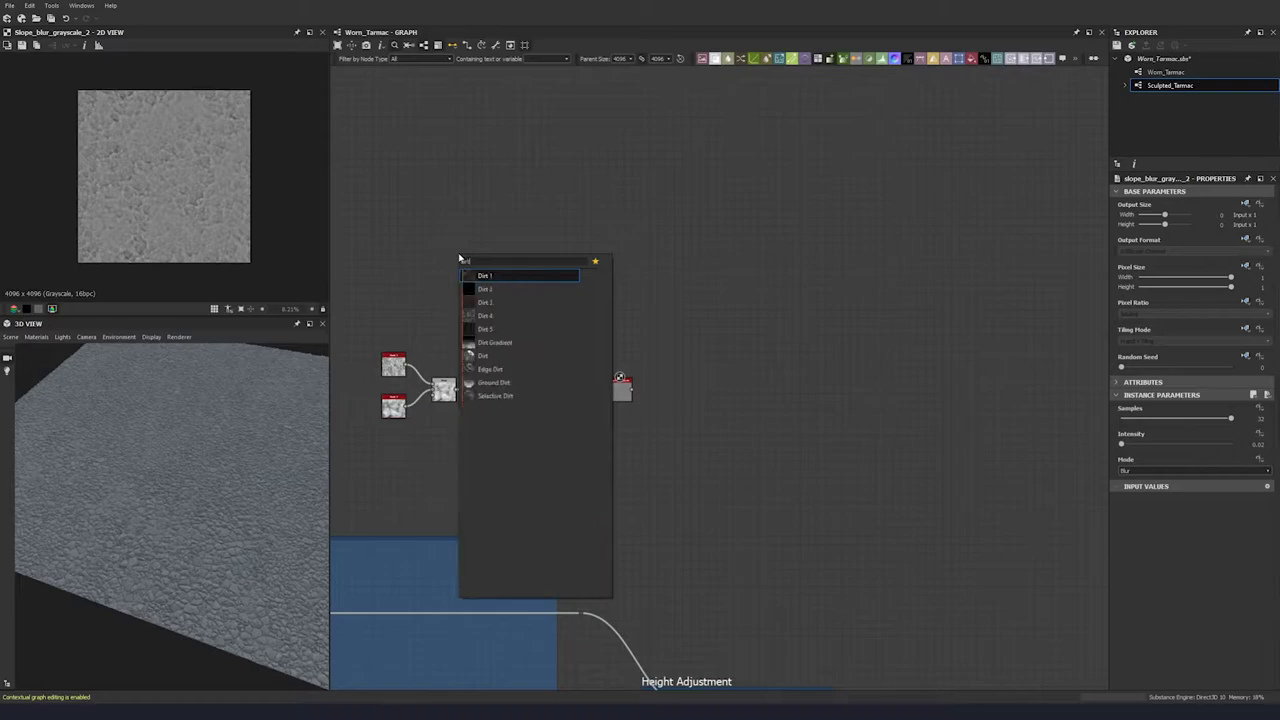
pyautogui.click(484, 319)
pyautogui.scroll(3, 465, 277)
pyautogui.hotkey('ctrl', 'c')
pyautogui.hotkey('ctrl', 'v')
pyautogui.moveTo(716, 381); pyautogui.dragTo(463, 303)
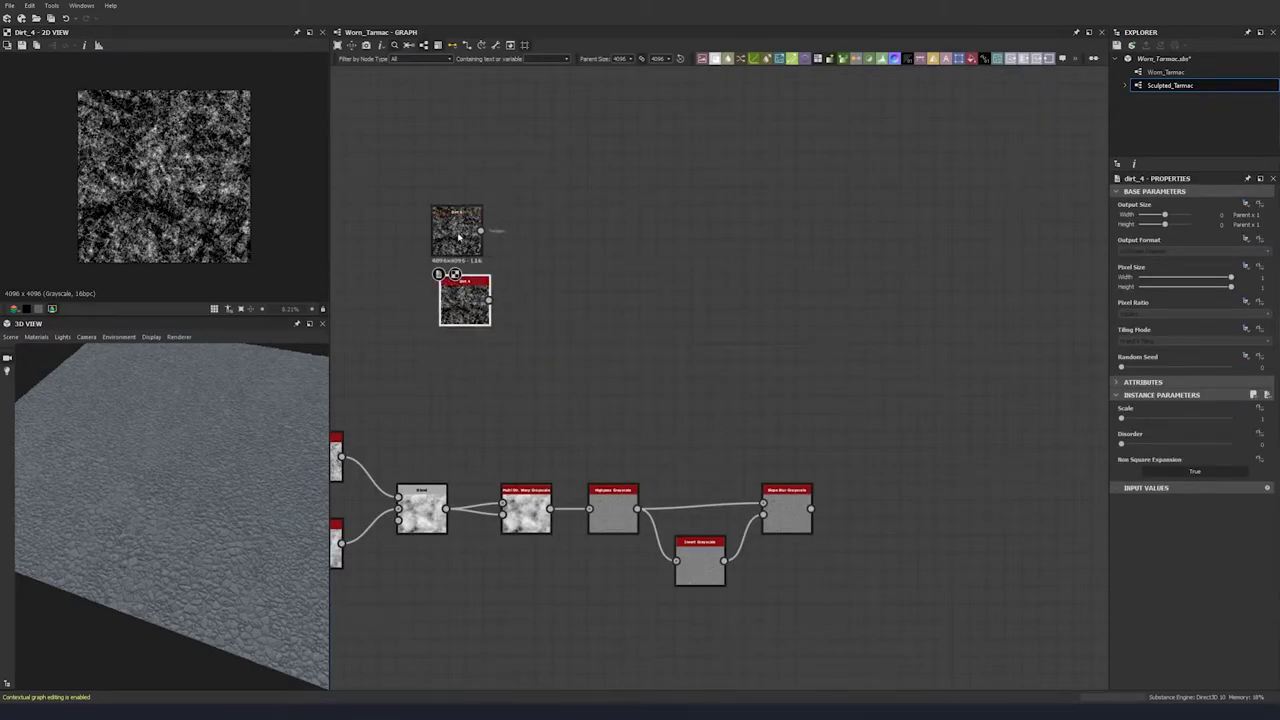
# - Set the upper Dirt 4 node's Scale to 3 and edit its Disorder value
pyautogui.click(458, 236)
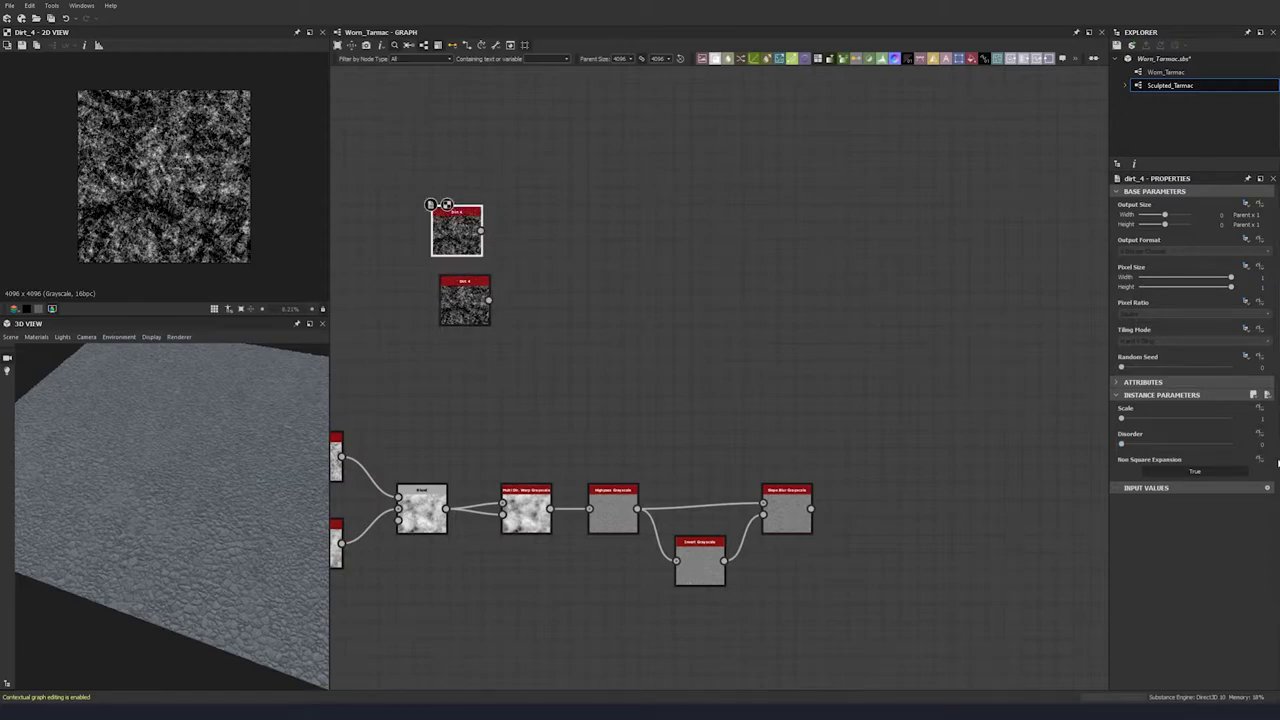
pyautogui.moveTo(1134, 422); pyautogui.dragTo(1193, 422)
pyautogui.click(1181, 446)
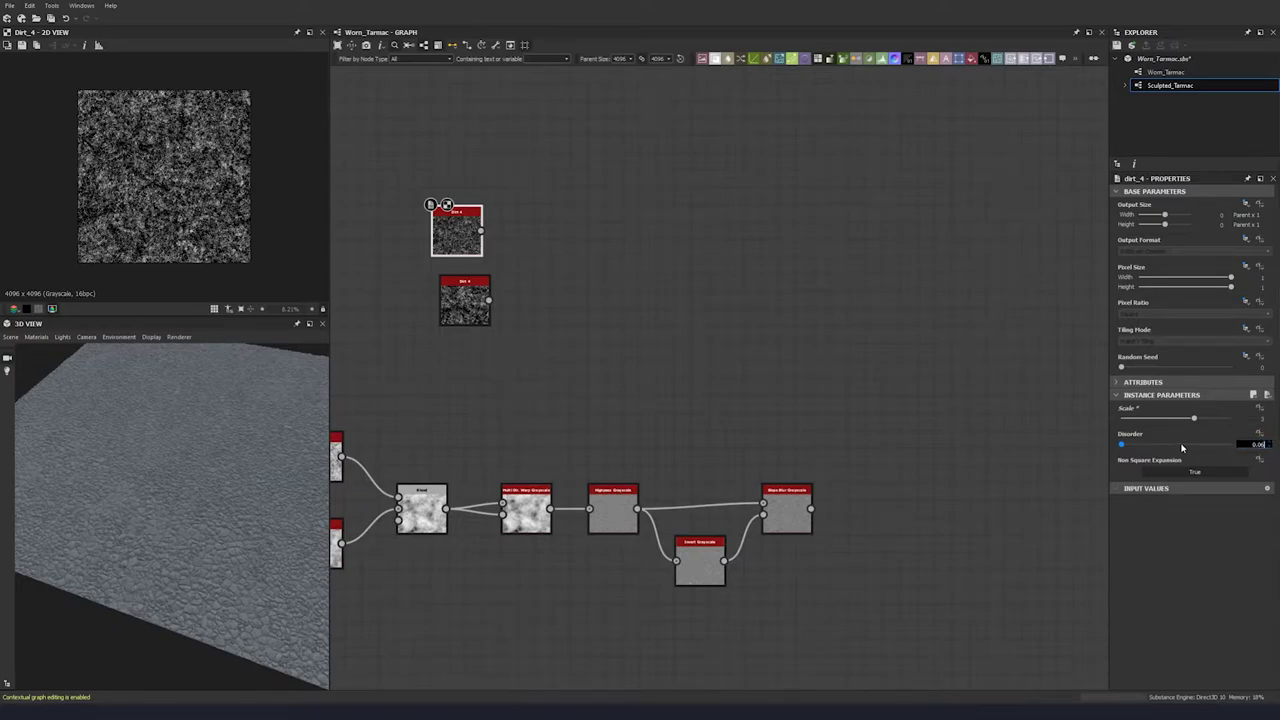
pyautogui.press('Return')
# - Align the second Dirt 4 node under the first and set its Scale to 2
pyautogui.doubleClick(464, 304)
pyautogui.moveTo(464, 304); pyautogui.dragTo(456, 304)
pyautogui.click(1144, 420)
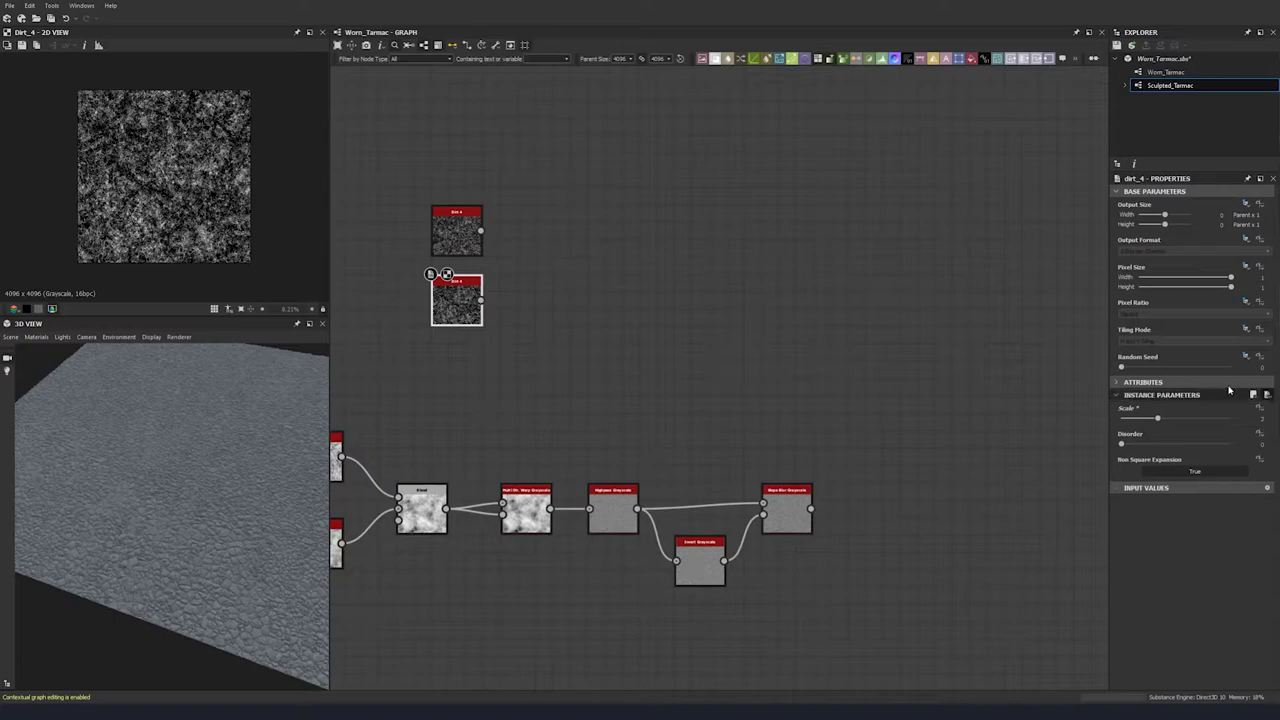
# - Combine the two Dirt 4 nodes in a Blend node set to the Soft Light blending mode
pyautogui.press('space')
pyautogui.click(593, 303)
pyautogui.moveTo(481, 231); pyautogui.dragTo(537, 254)
pyautogui.moveTo(481, 300); pyautogui.dragTo(537, 265)
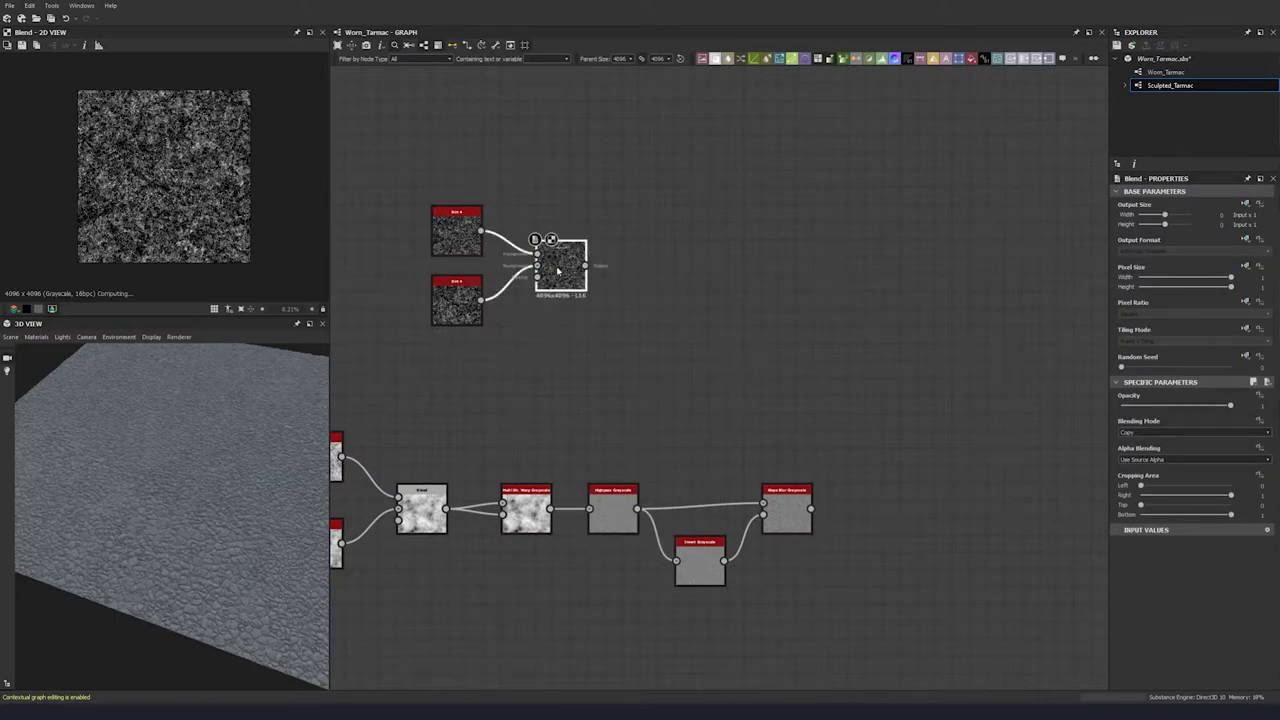
pyautogui.click(1148, 432)
pyautogui.scroll(-1, 1139, 501)
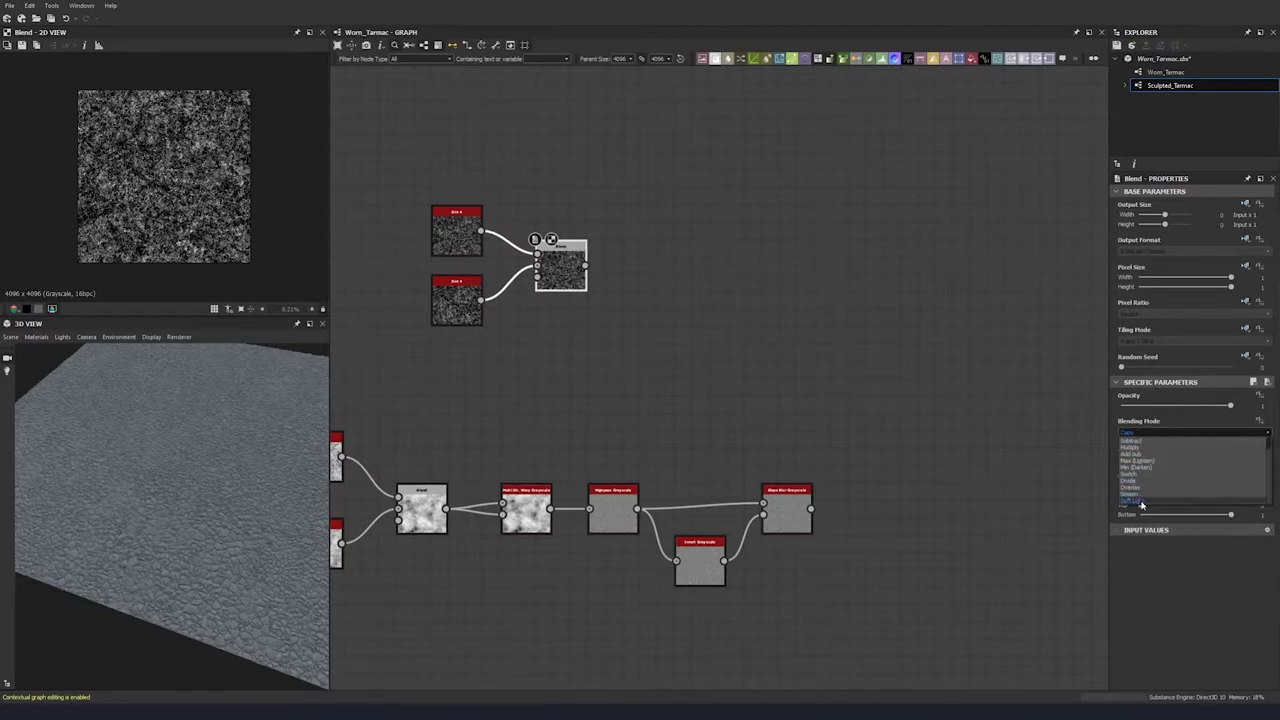
pyautogui.click(1142, 504)
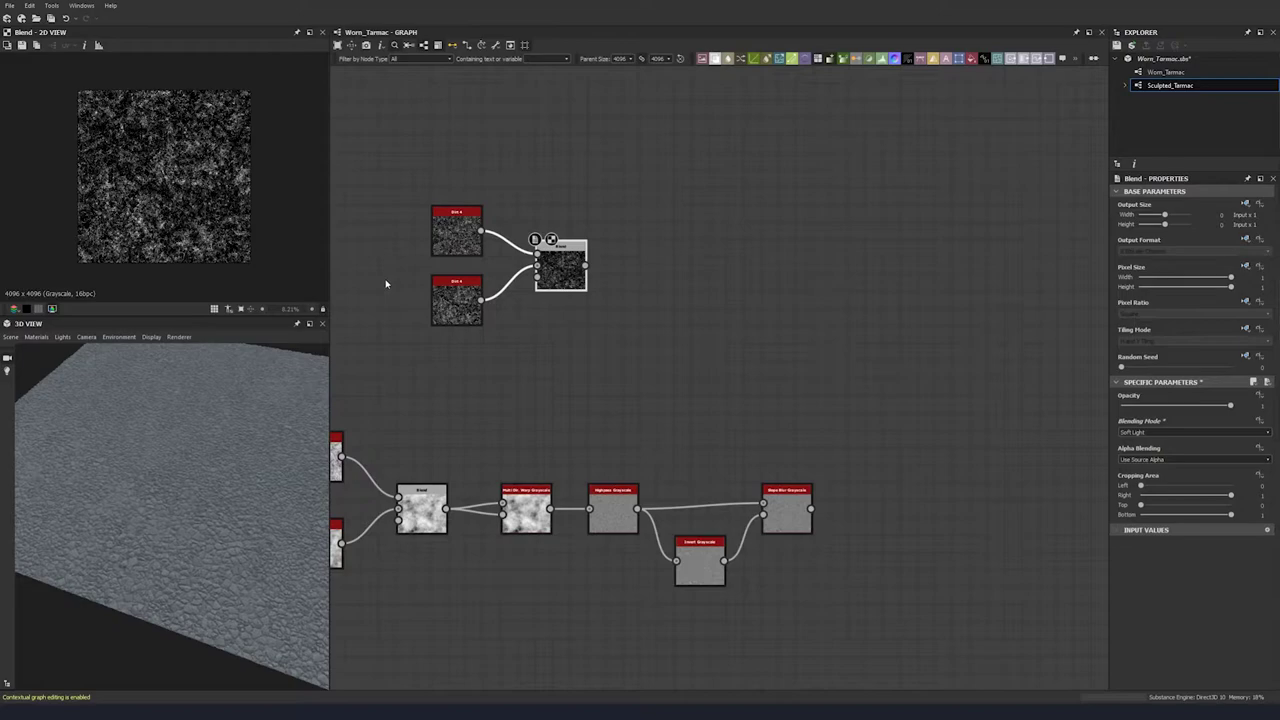
pyautogui.moveTo(386, 284); pyautogui.dragTo(170, 284, button='middle')
pyautogui.scroll(2, 160, 230)
pyautogui.moveTo(335, 276); pyautogui.dragTo(565, 278, button='middle')
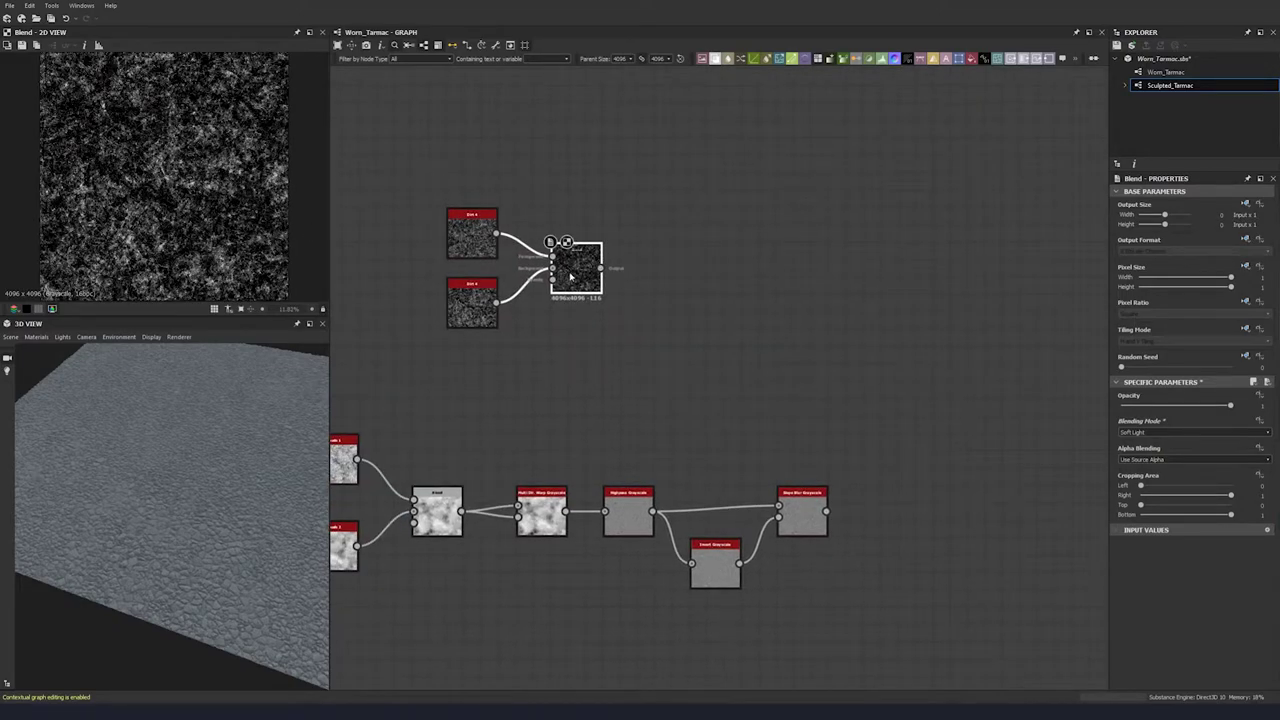
# - Add a Blur HQ Grayscale node after the dirt Blend with Quality 1 and Intensity 0.8
pyautogui.press('space')
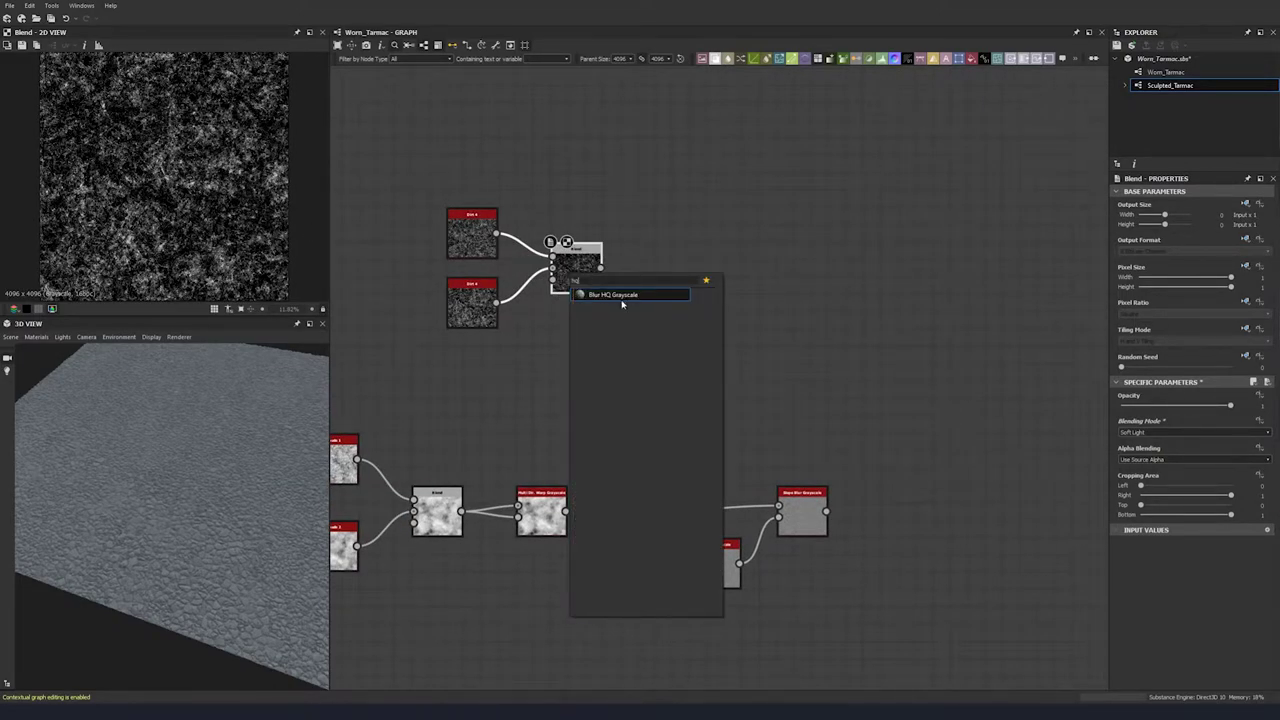
pyautogui.click(621, 298)
pyautogui.moveTo(652, 285); pyautogui.dragTo(531, 284, button='middle')
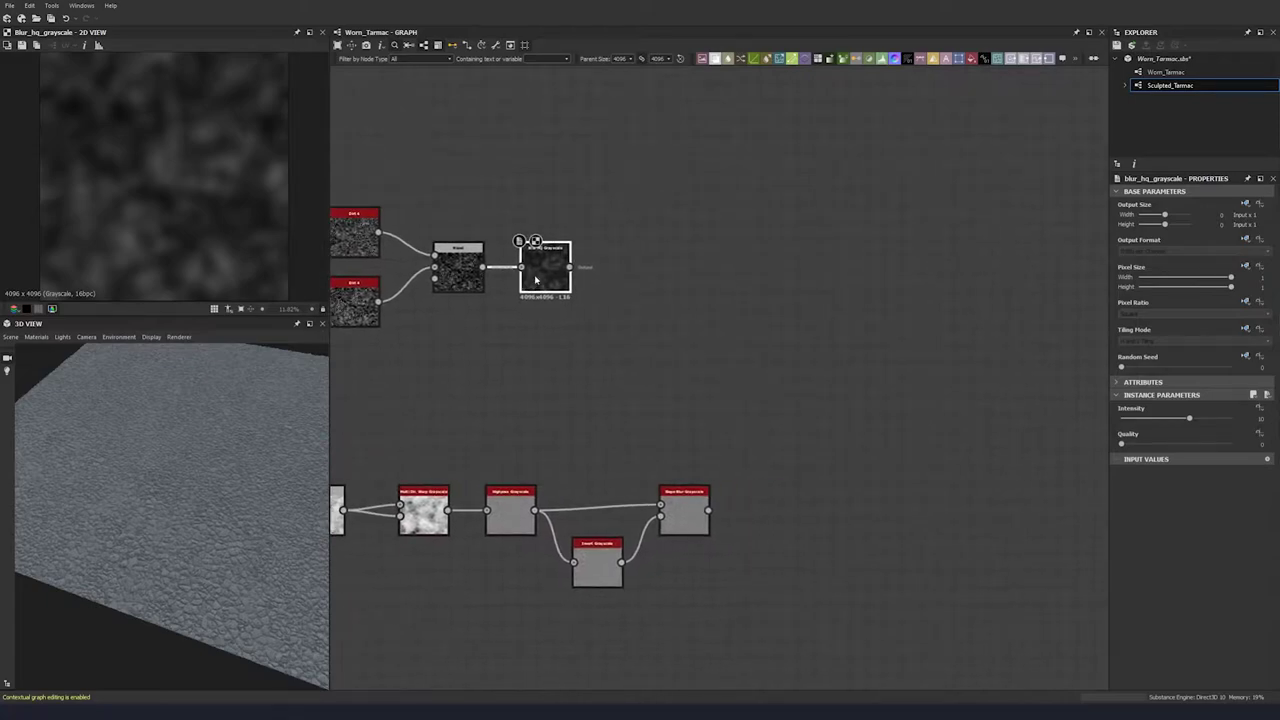
pyautogui.moveTo(1122, 444); pyautogui.dragTo(1266, 454)
pyautogui.moveTo(1192, 418); pyautogui.dragTo(1196, 419)
pyautogui.write('6')
pyautogui.press('Return')
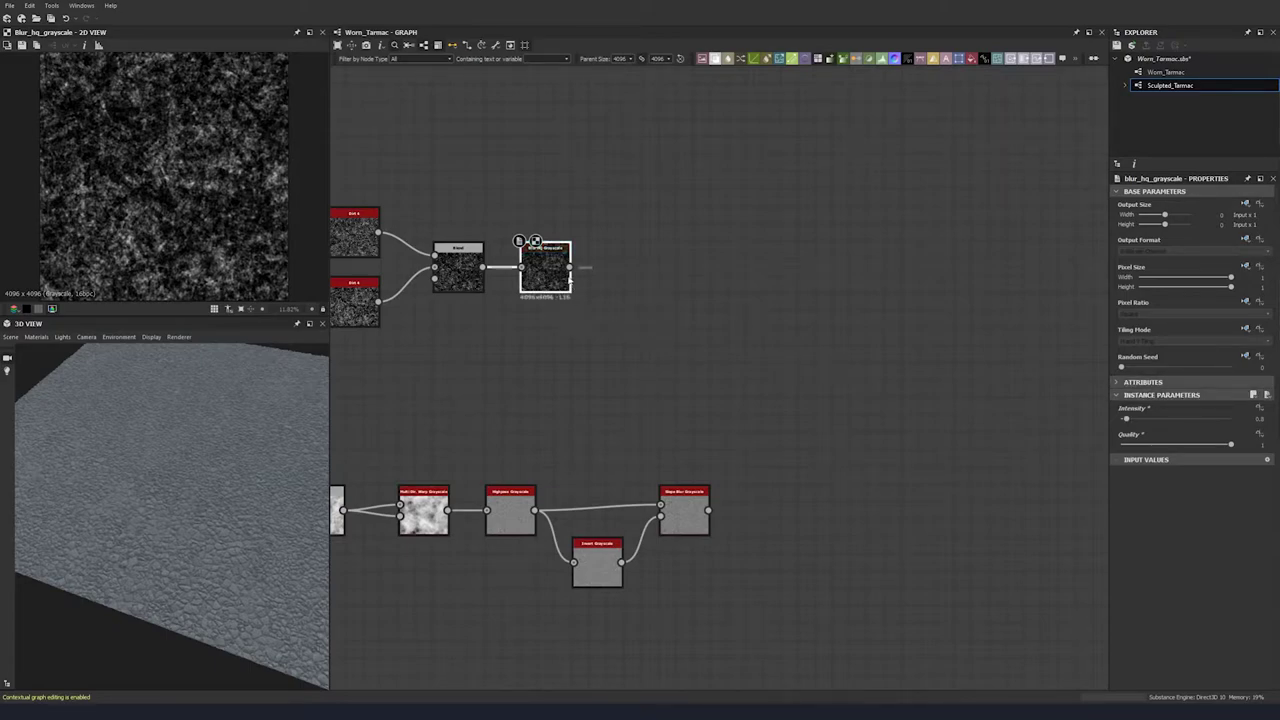
# - Add a Histogram Scan node after the Blur HQ Grayscale node
pyautogui.press('space')
pyautogui.write('hist')
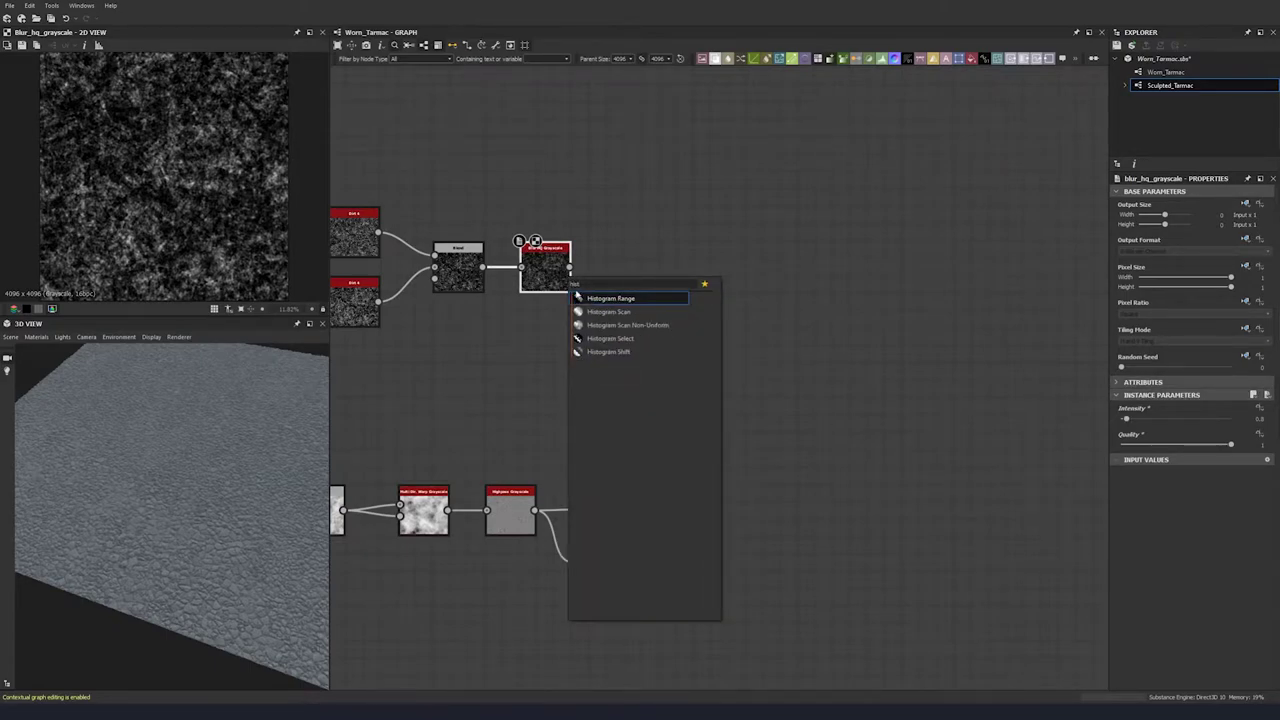
pyautogui.click(611, 311)
pyautogui.moveTo(619, 291); pyautogui.dragTo(519, 288, button='middle')
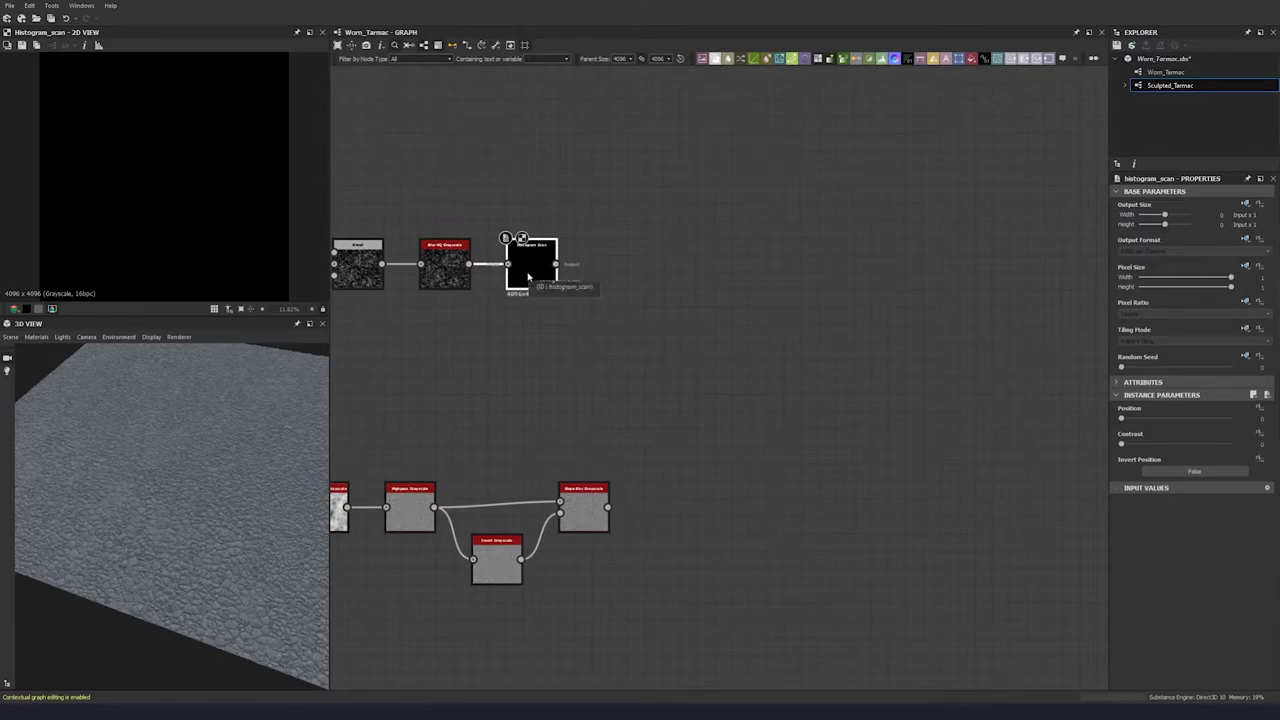
pyautogui.click(1152, 191)
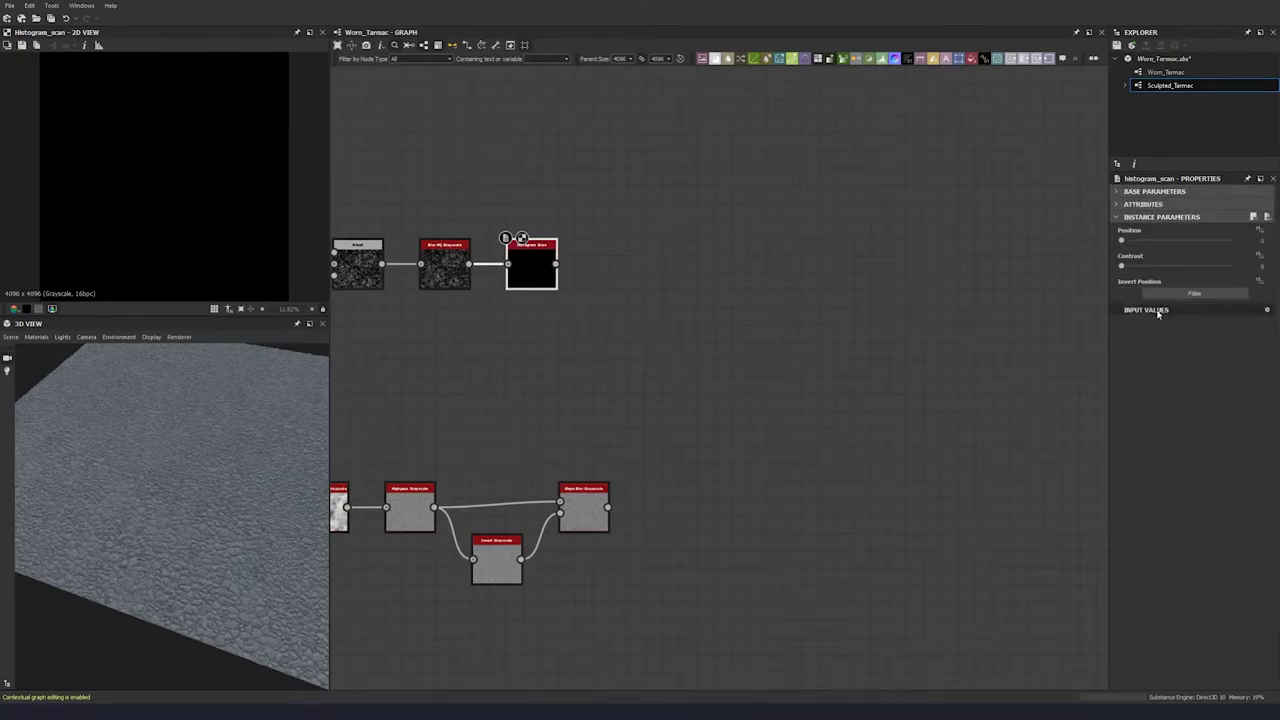
# - Set the Histogram Scan's Contrast to 0.94 and raise its Position to turn the dirt into a black-and-white mask
pyautogui.moveTo(1142, 272); pyautogui.dragTo(1226, 272)
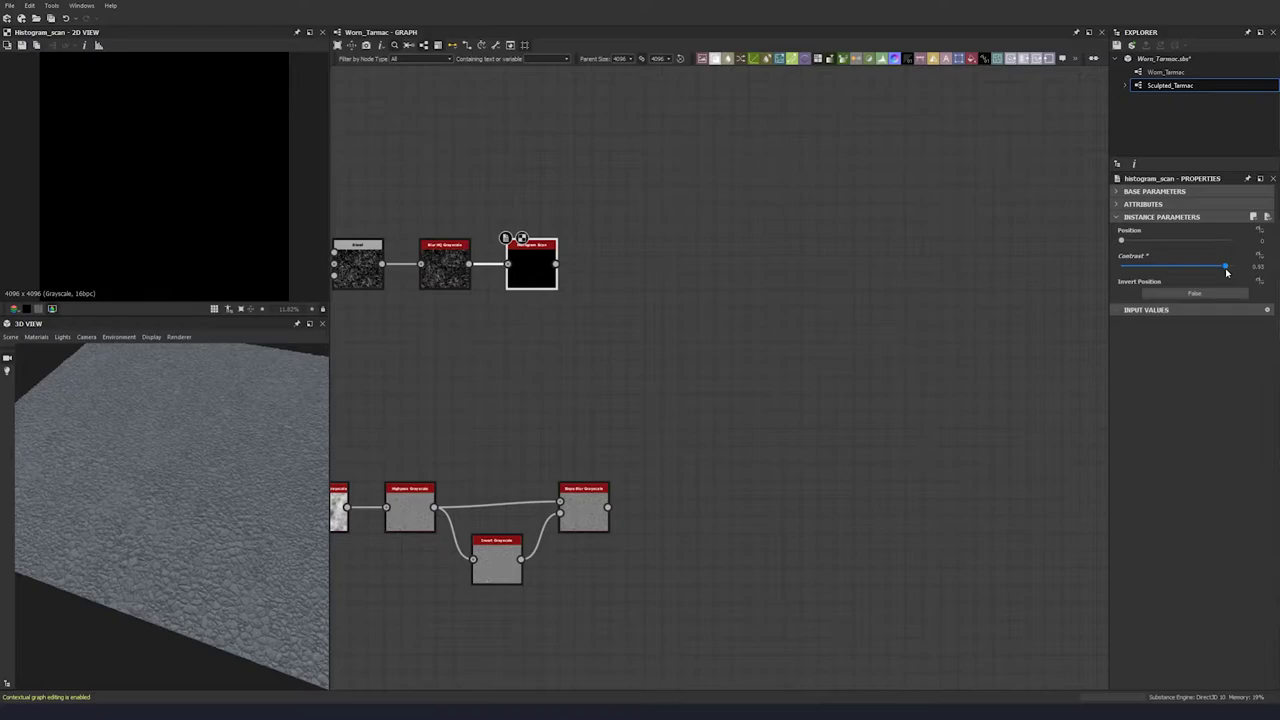
pyautogui.click(1136, 242)
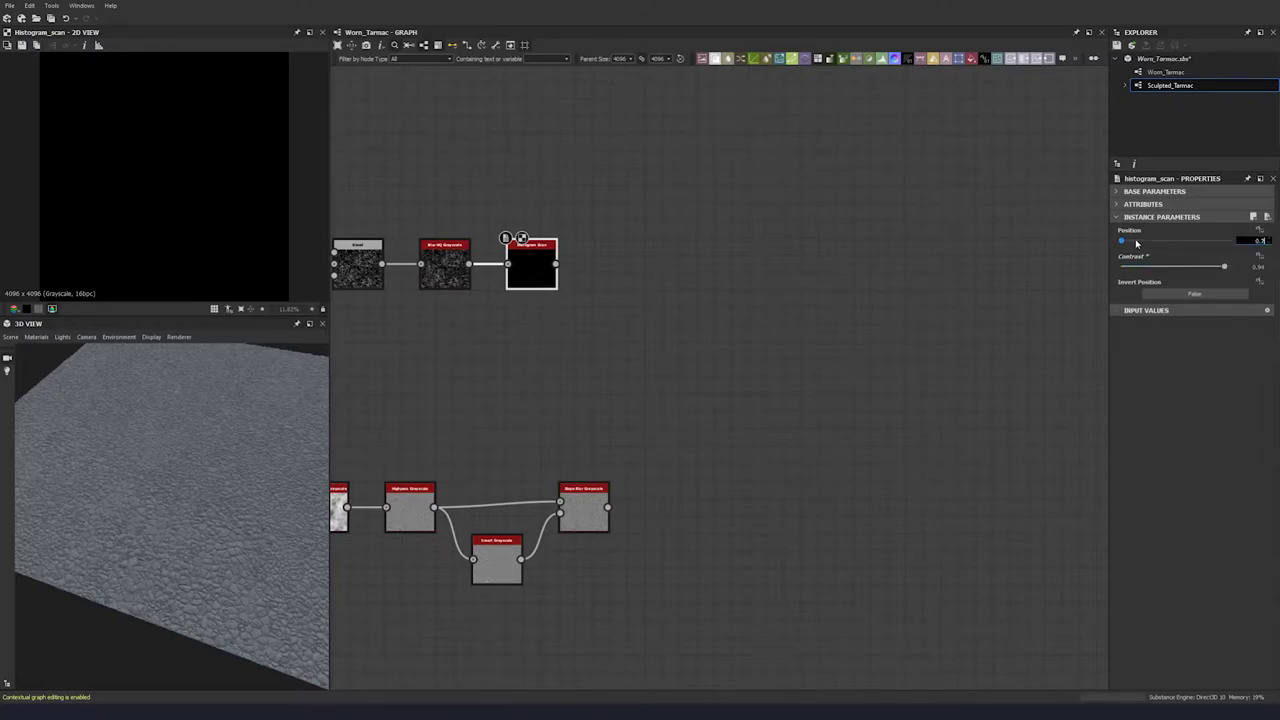
pyautogui.write('0.5')
pyautogui.press('Return')
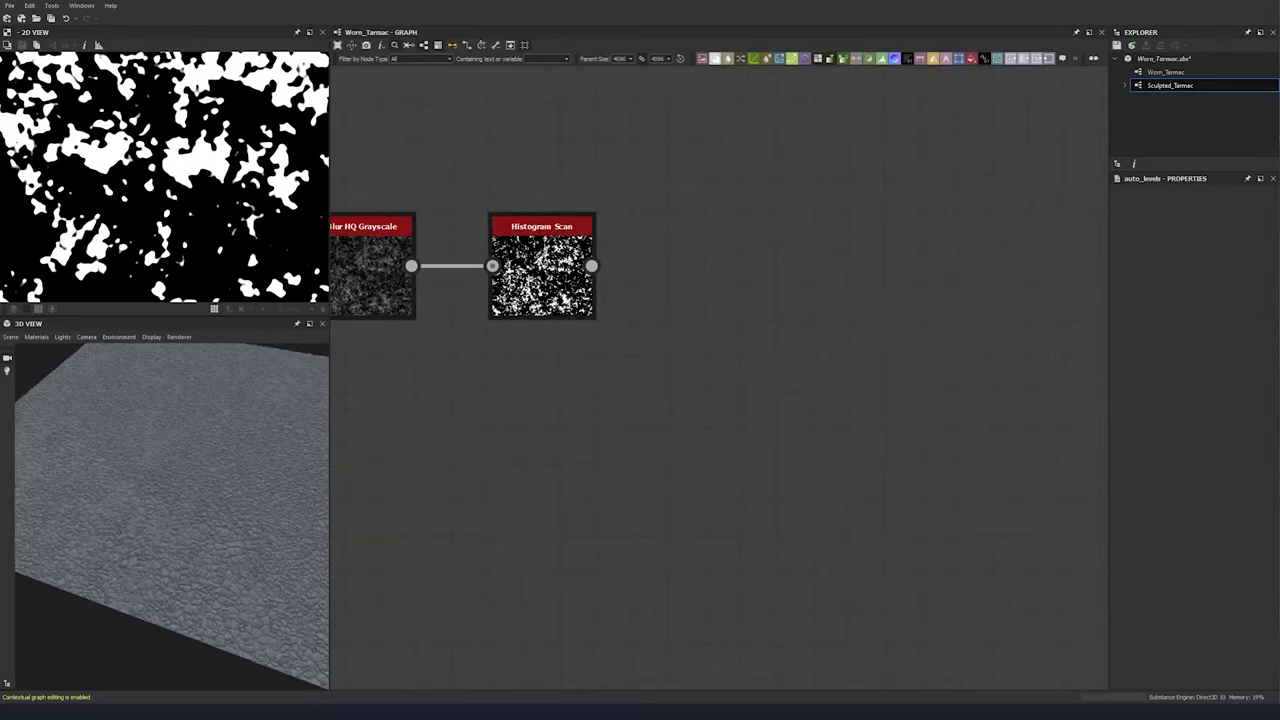
# - Move the Highpass, Invert Grayscale and Slope Blur nodes away from the Multi Directional Warp to make room
pyautogui.scroll(-4, 577, 426)
pyautogui.moveTo(521, 417); pyautogui.dragTo(503, 250, button='middle')
pyautogui.moveTo(612, 344); pyautogui.dragTo(823, 316, button='middle')
pyautogui.moveTo(905, 341); pyautogui.dragTo(648, 456)
pyautogui.moveTo(720, 441); pyautogui.dragTo(559, 371, button='middle')
pyautogui.scroll(-3, 559, 370)
pyautogui.moveTo(508, 346); pyautogui.dragTo(678, 380)
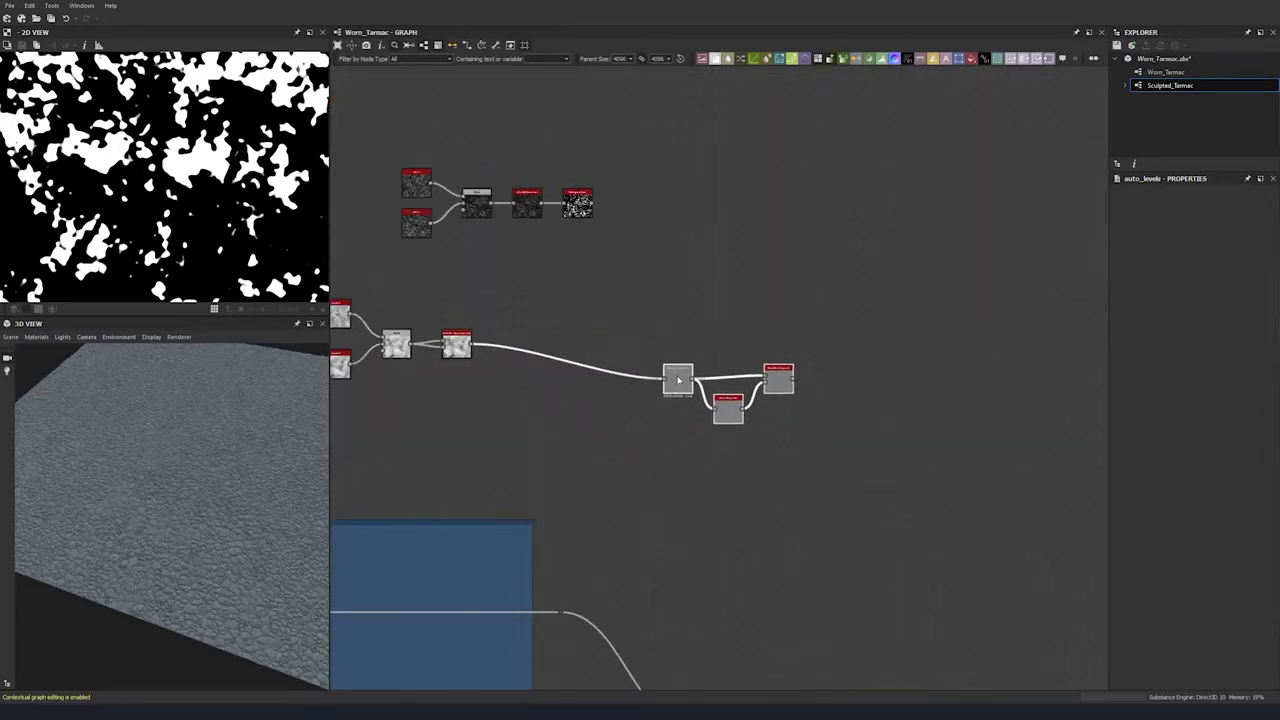
# - Add a Slope Blur Grayscale node fed by the Histogram Scan, with the Multi Directional Warp output as its slope
pyautogui.press('space')
pyautogui.write('slope')
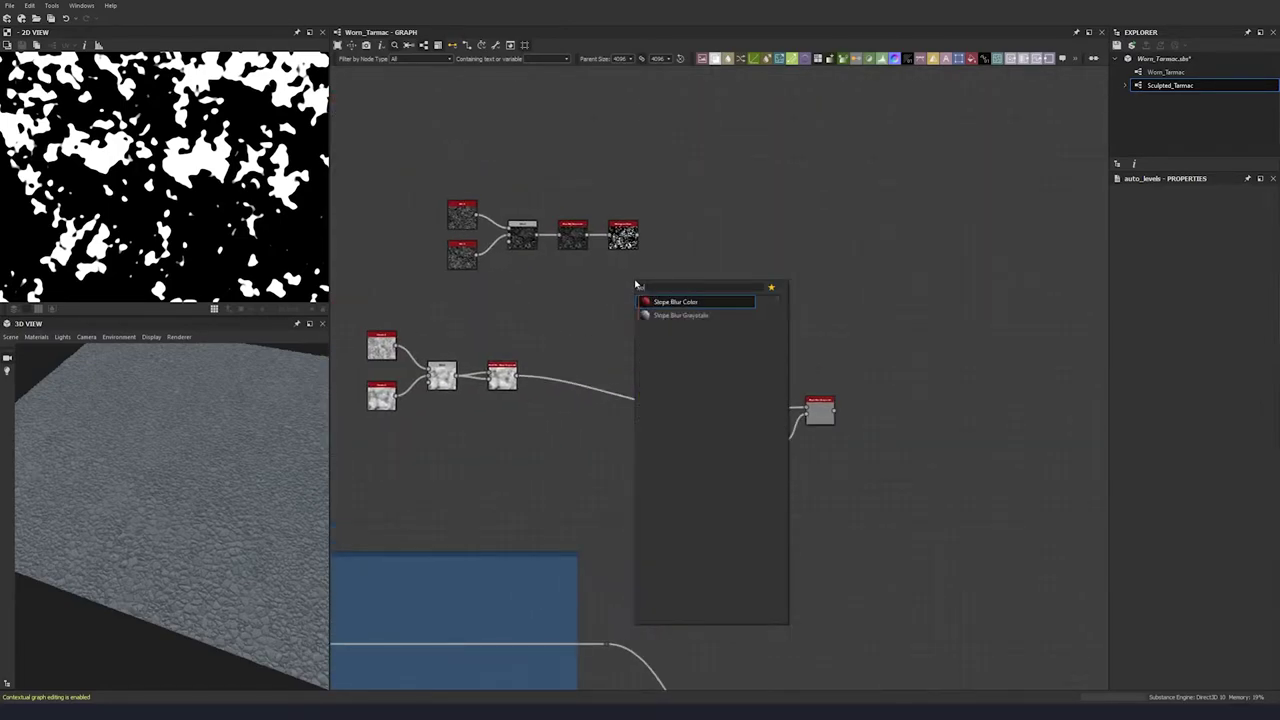
pyautogui.click(677, 318)
pyautogui.moveTo(637, 236); pyautogui.dragTo(516, 376)
pyautogui.moveTo(632, 275); pyautogui.dragTo(683, 263)
# - Insert an Auto Levels node between the Multi Directional Warp and the new Slope Blur's slope input
pyautogui.press('space')
pyautogui.write('auto')
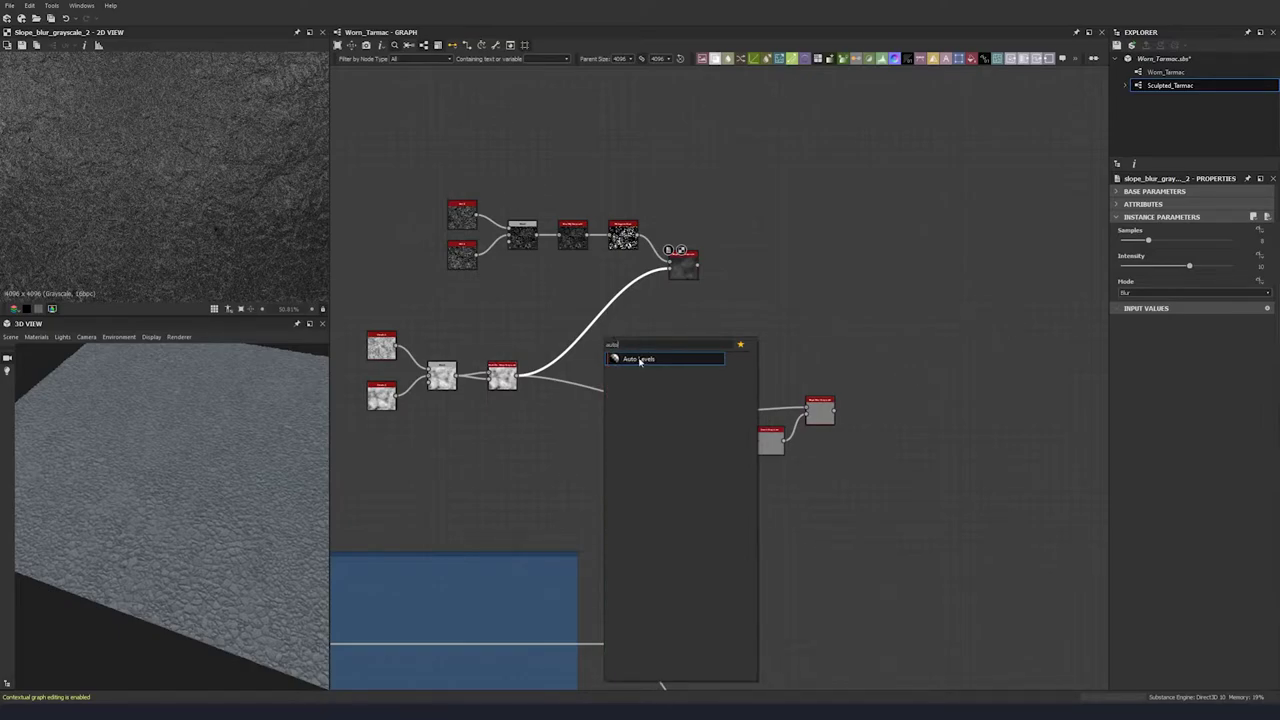
pyautogui.click(640, 359)
pyautogui.doubleClick(506, 381)
pyautogui.doubleClick(594, 325)
pyautogui.moveTo(684, 274)
pyautogui.mouseDown()
pyautogui.moveTo(704, 254)
pyautogui.moveTo(694, 273)
pyautogui.mouseUp()
# - Set the new Slope Blur's Samples to 32, Mode to Min and Intensity to 0.34
pyautogui.doubleClick(704, 254)
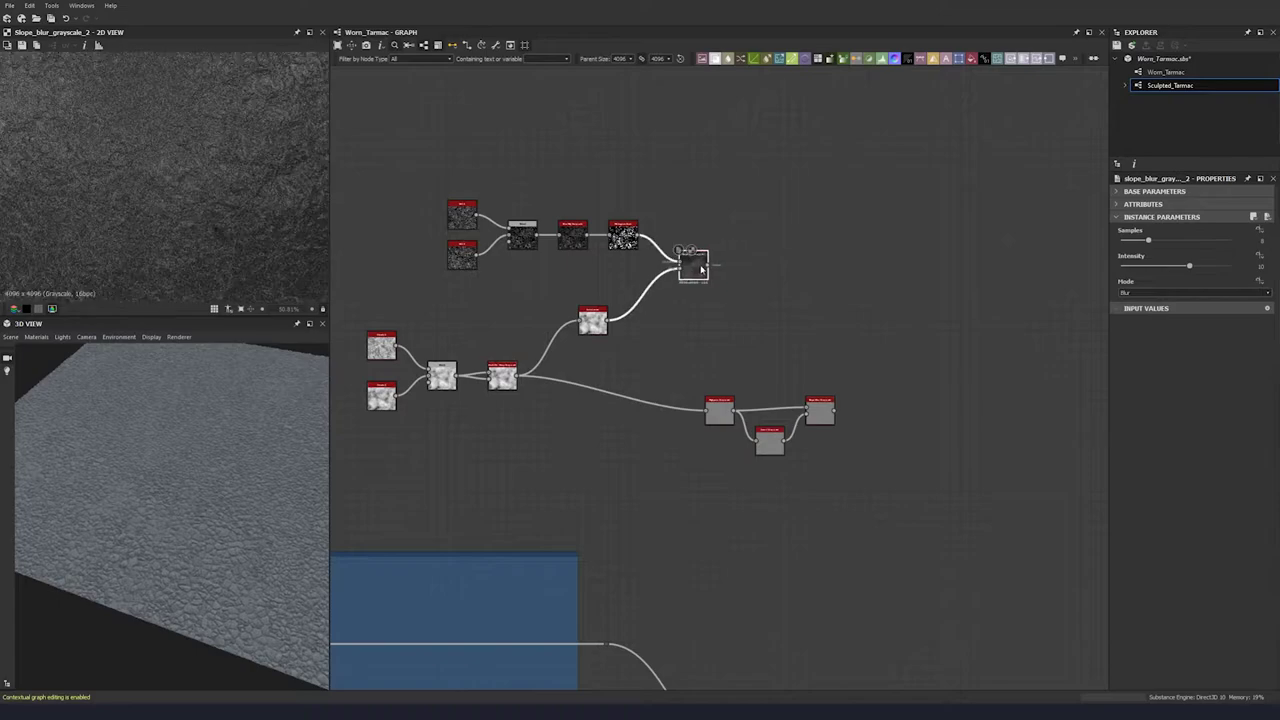
pyautogui.moveTo(1170, 243); pyautogui.dragTo(1231, 241)
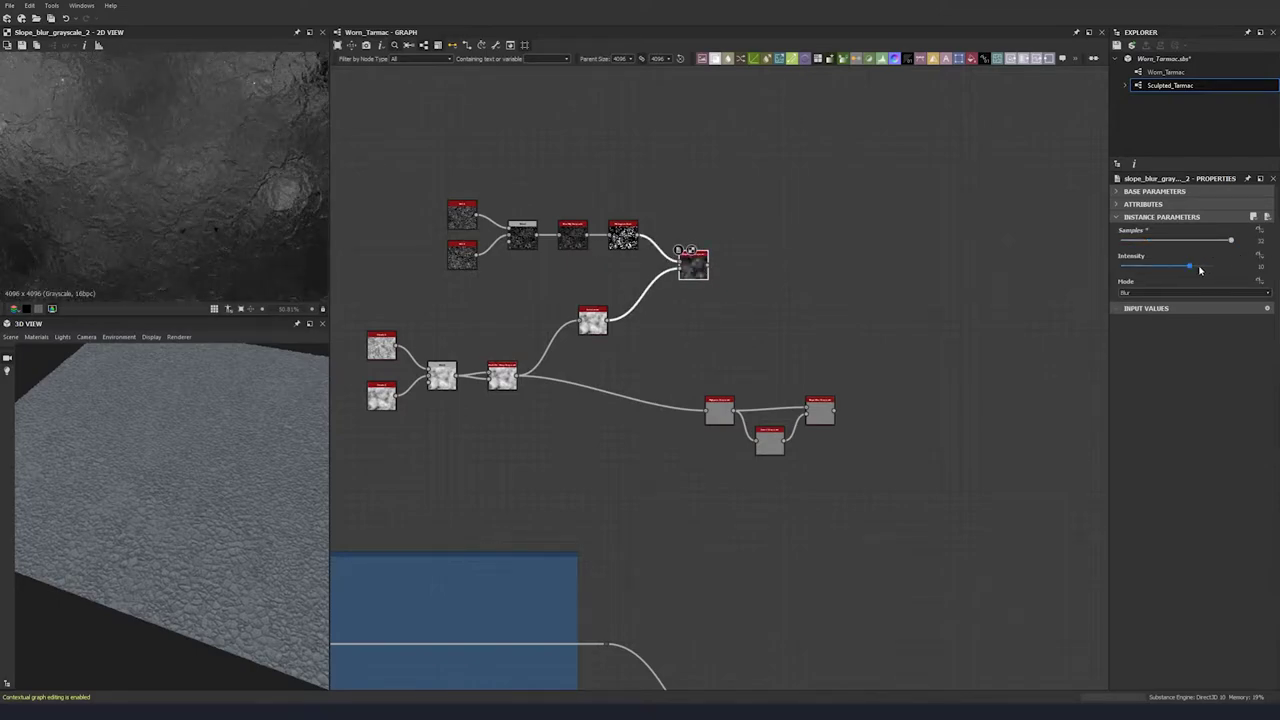
pyautogui.click(1140, 293)
pyautogui.click(1140, 312)
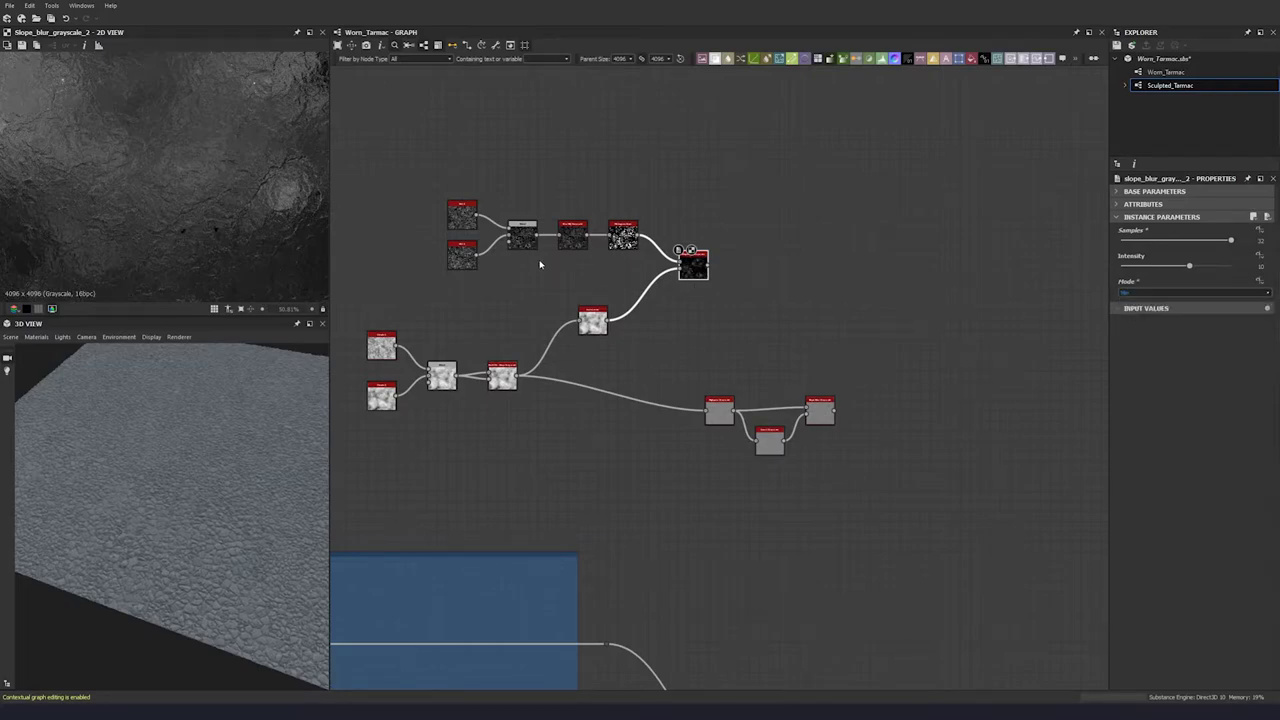
pyautogui.click(1136, 268)
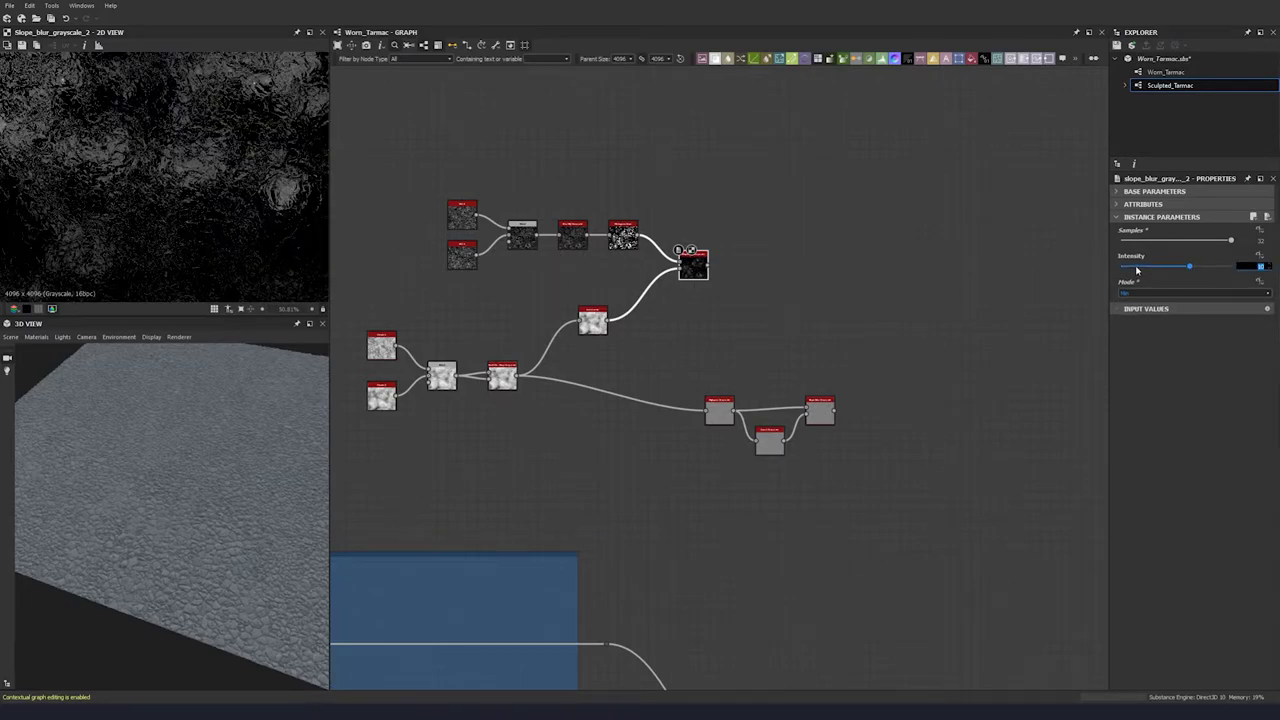
pyautogui.press('Return')
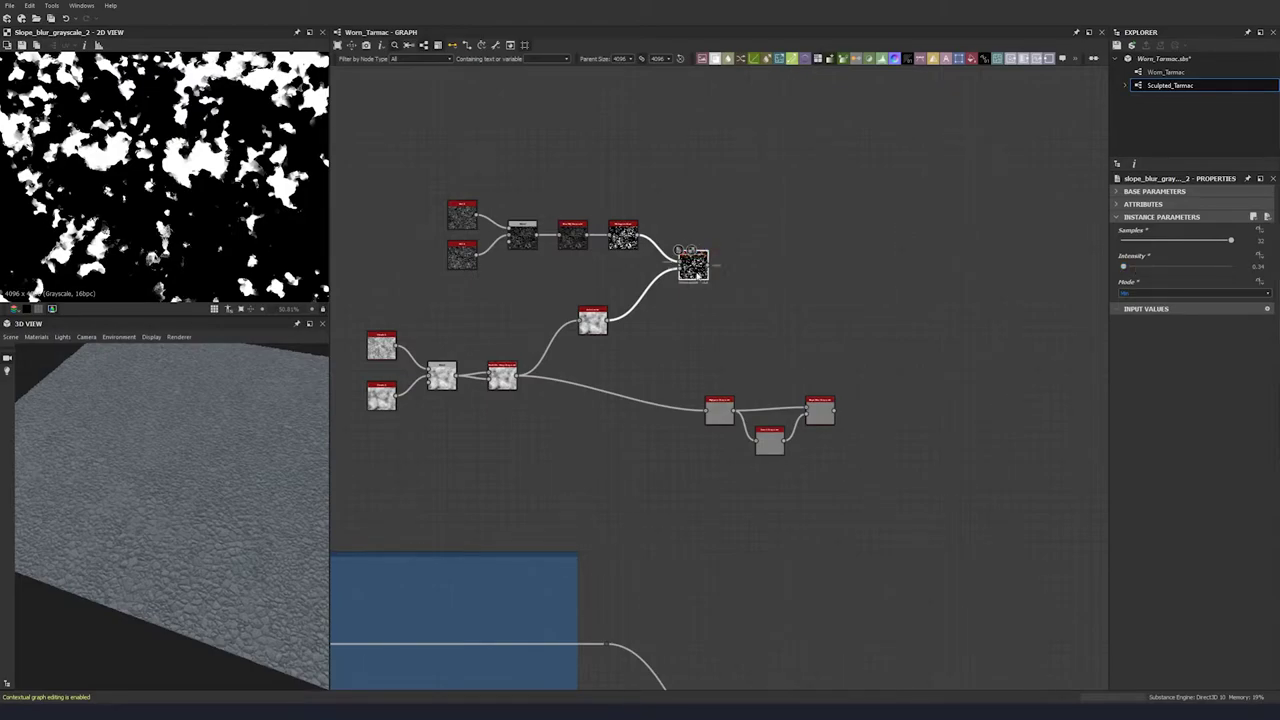
# - Add a Levels node after the dirt Slope Blur and shift its midtones to brighten the greys
pyautogui.press('space')
pyautogui.write('lelev')
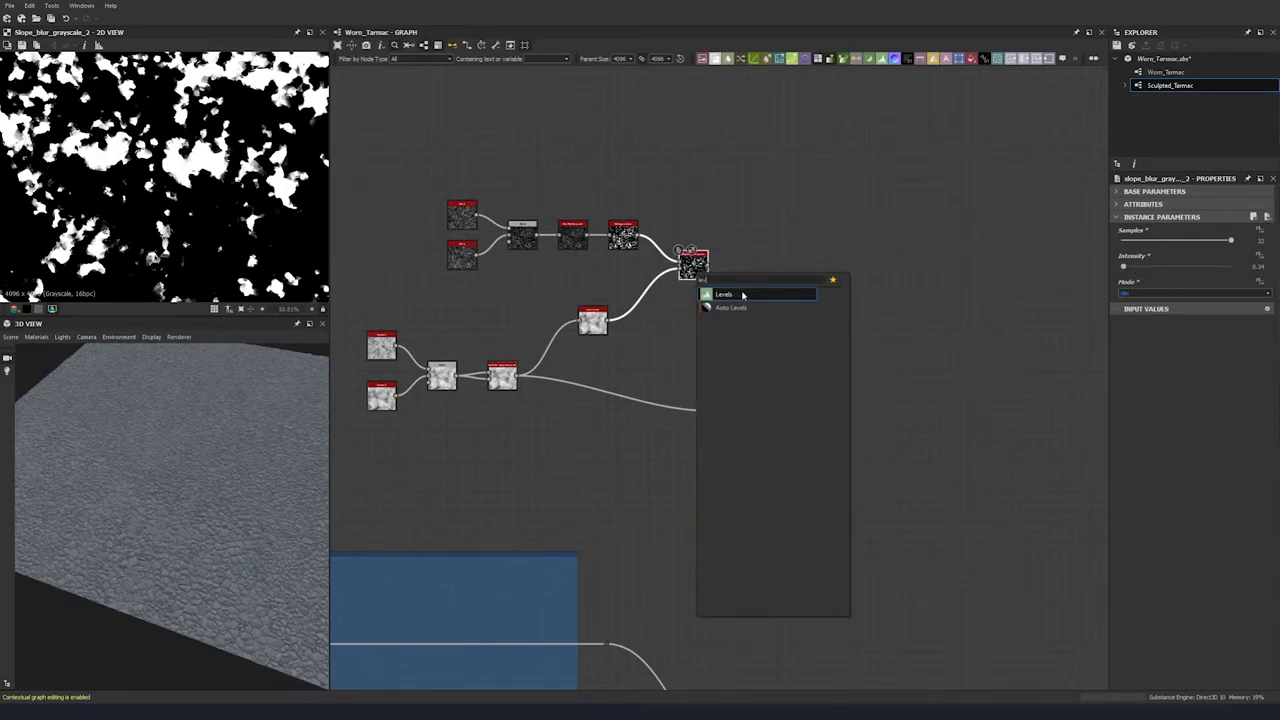
pyautogui.click(743, 296)
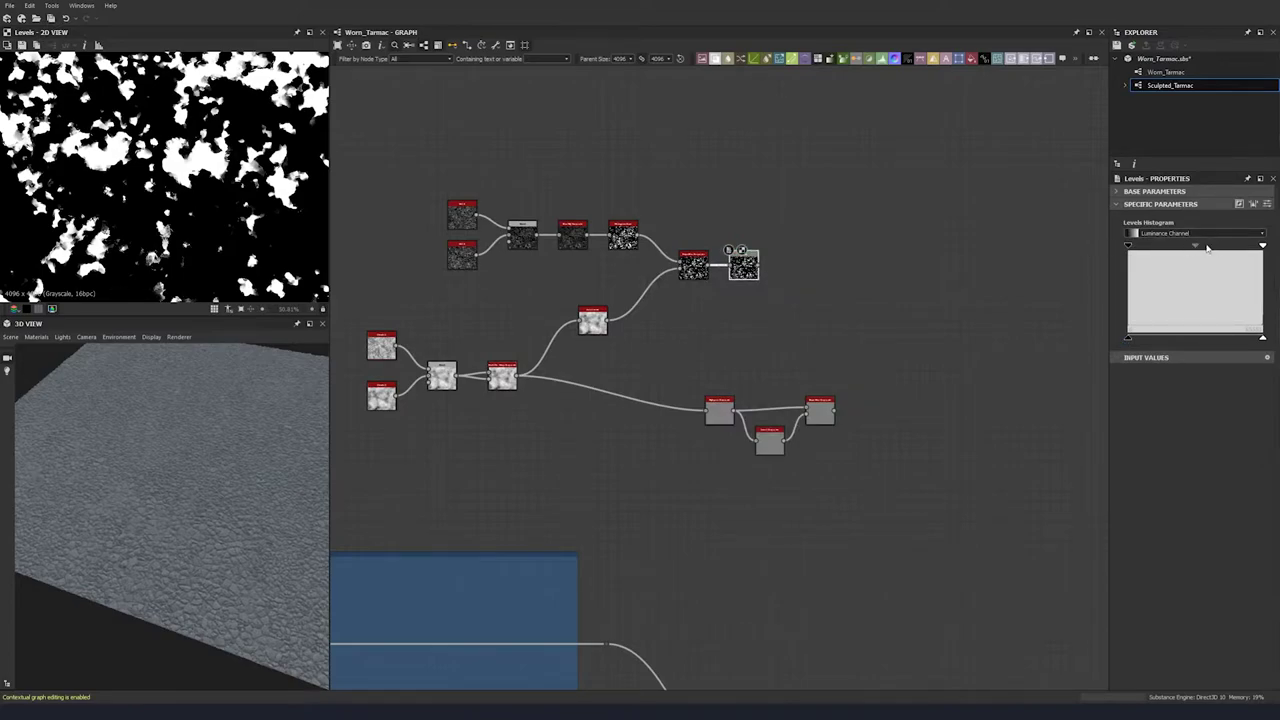
pyautogui.moveTo(1194, 249); pyautogui.dragTo(1177, 253)
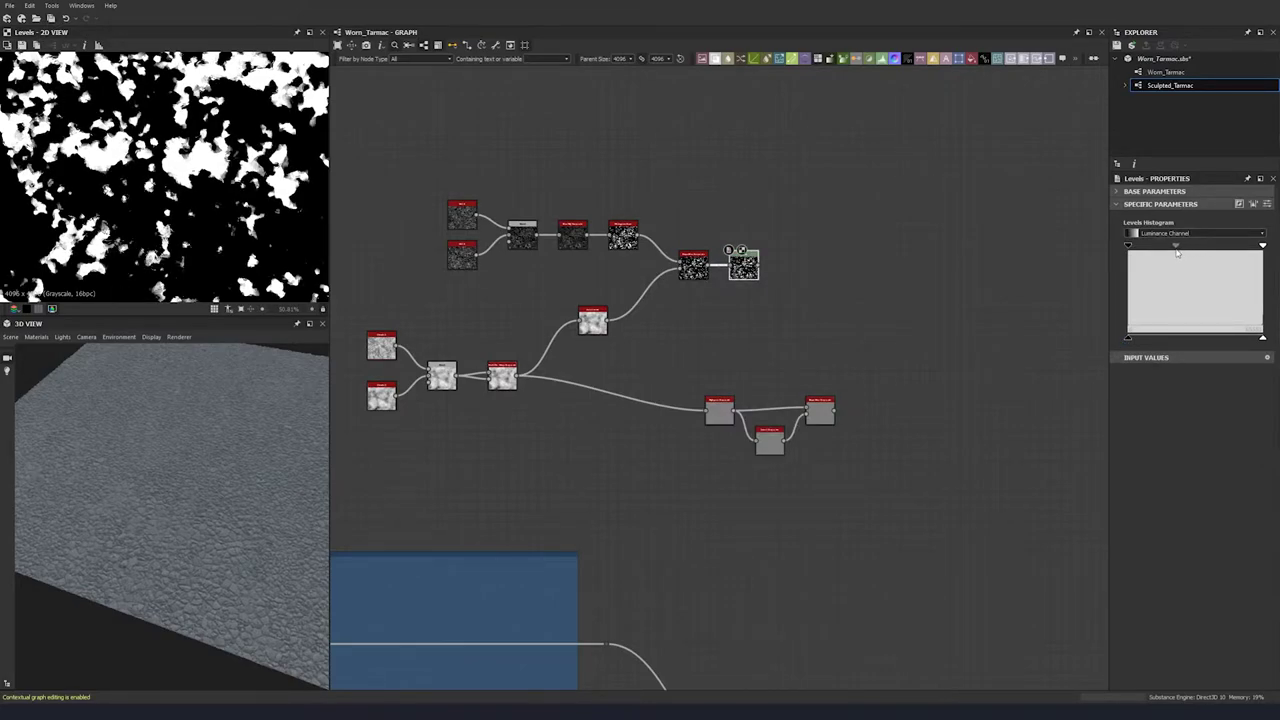
# - Add a Blend node after the Levels node, leaving a gap between the two
pyautogui.moveTo(770, 260); pyautogui.dragTo(592, 286, button='middle')
pyautogui.click(592, 286)
pyautogui.press('space')
pyautogui.click(630, 331)
pyautogui.moveTo(611, 297); pyautogui.dragTo(646, 295)
# - Add a BnW Spots 2 noise node above the dirt chain
pyautogui.moveTo(462, 204); pyautogui.dragTo(663, 251, button='middle')
pyautogui.press('space')
pyautogui.write('bnw')
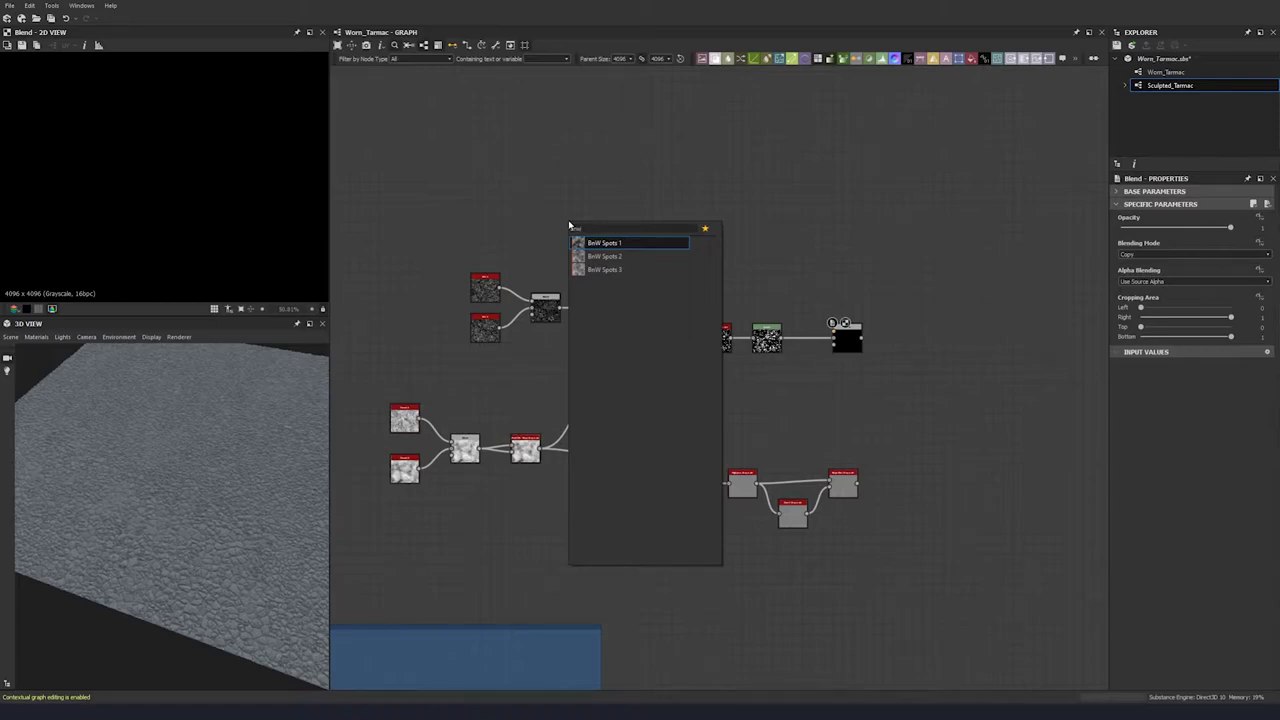
pyautogui.click(604, 256)
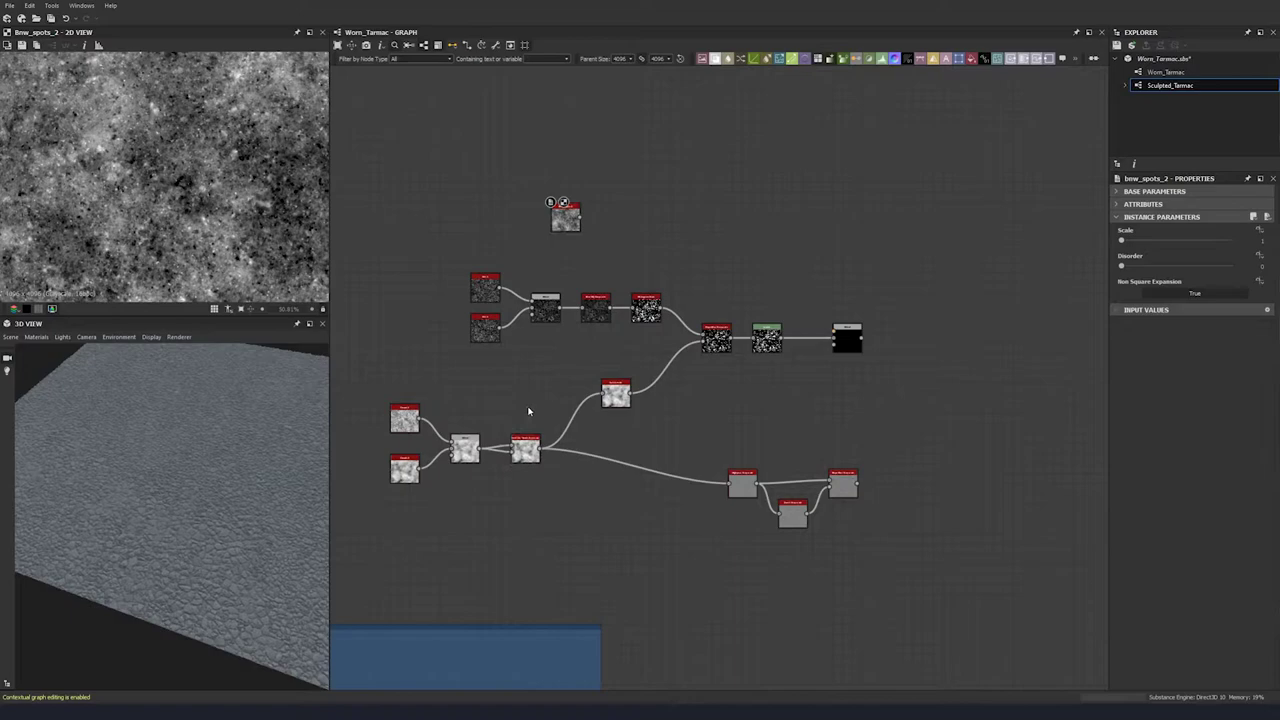
# - Duplicate the Multi Directional Warp Grayscale node and place the copy beside BnW Spots 2
pyautogui.click(512, 437)
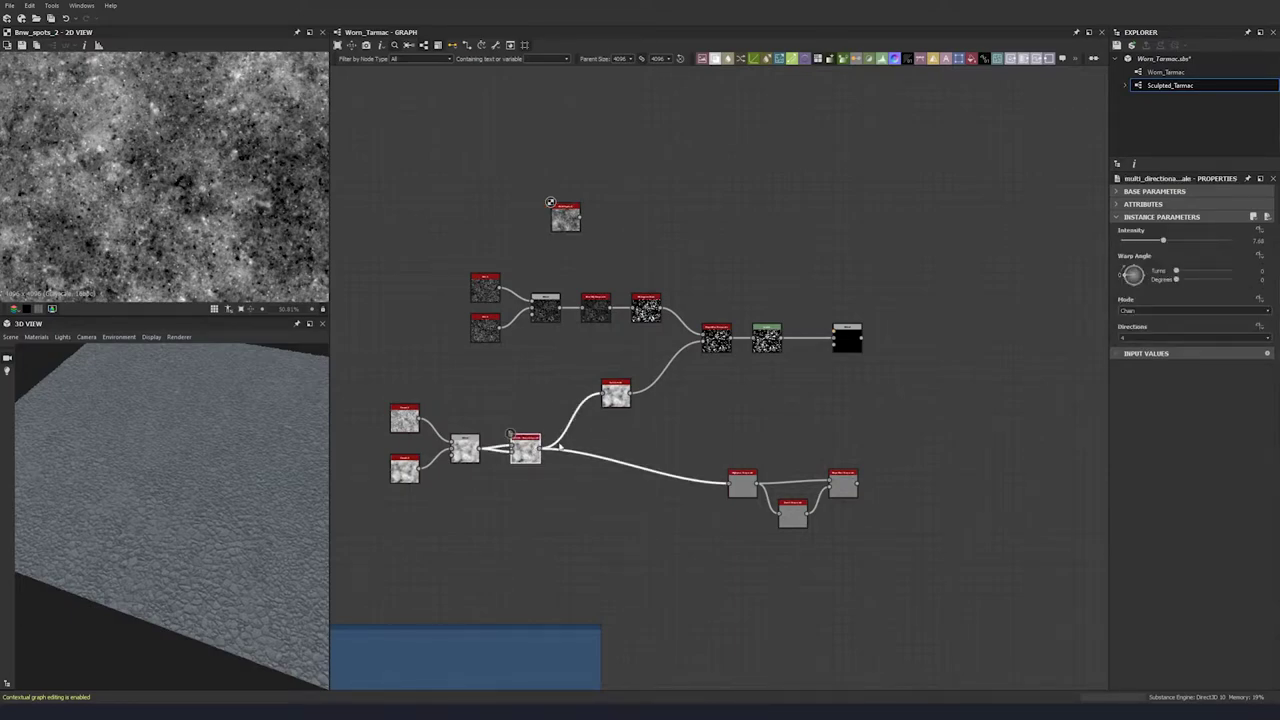
pyautogui.hotkey('ctrl', 'd')
pyautogui.moveTo(719, 383); pyautogui.dragTo(639, 216)
# - Feed the BnW Spots 2 output into both inputs of the copied Multi Directional Warp Grayscale node
pyautogui.scroll(4, 604, 219)
pyautogui.moveTo(554, 217)
pyautogui.mouseDown()
pyautogui.moveTo(643, 200)
pyautogui.moveTo(554, 217)
pyautogui.mouseUp()
pyautogui.moveTo(655, 234); pyautogui.dragTo(655, 245)
# - Lower the copied warp node's intensity to about 2.8 and set its mode to Average
pyautogui.click(1256, 241)
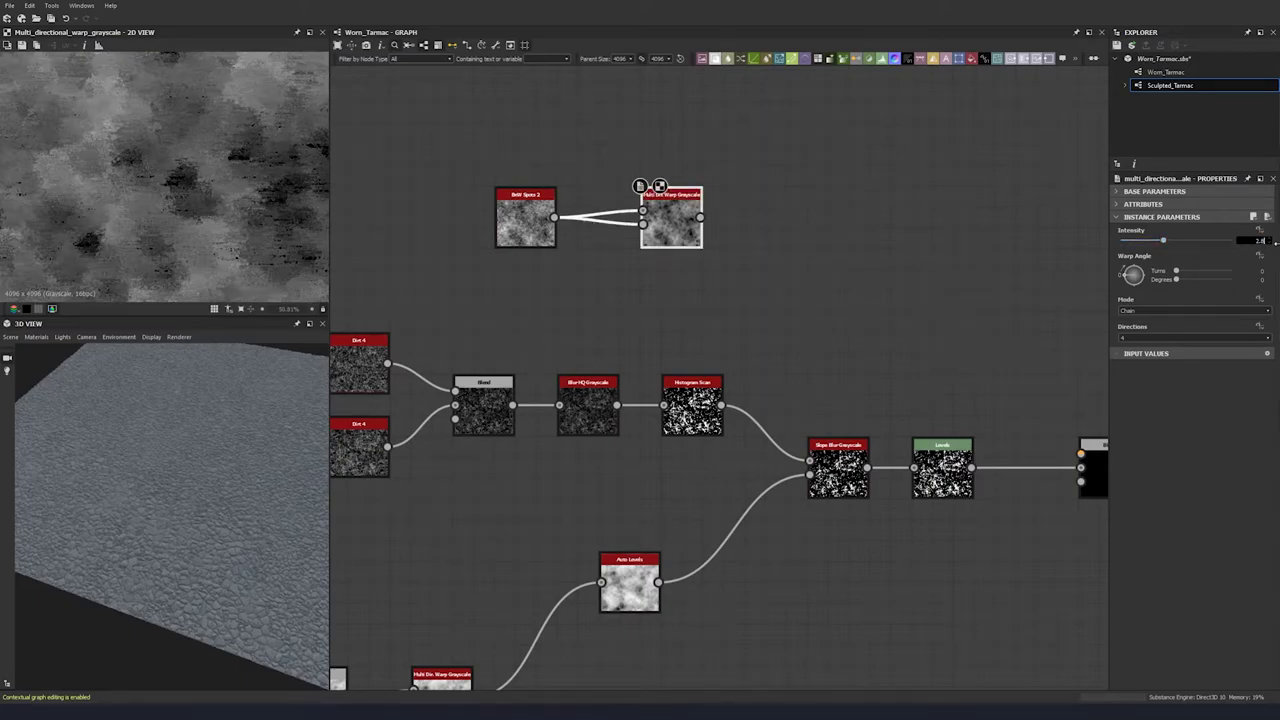
pyautogui.press('Return')
pyautogui.click(1211, 312)
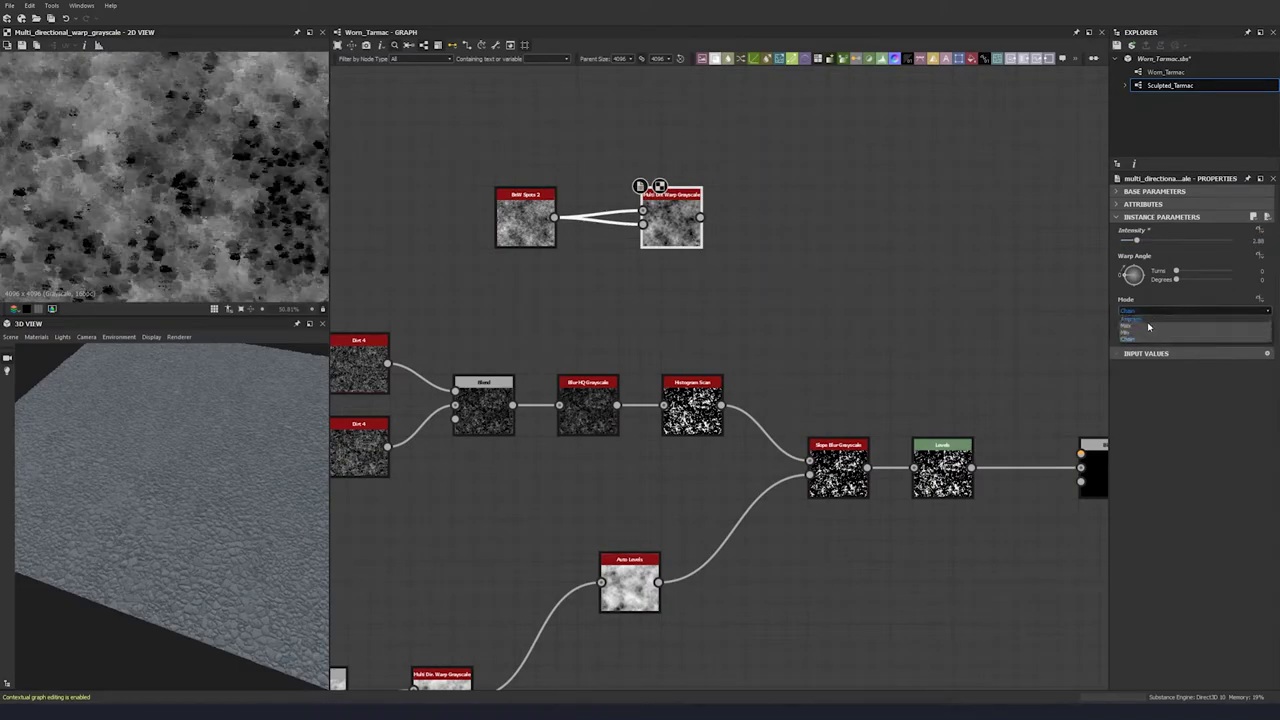
pyautogui.click(1144, 320)
pyautogui.scroll(-2, 240, 180)
# - Duplicate the Histogram Scan node and connect the copy after the BnW Spots 2 warp node
pyautogui.moveTo(702, 385); pyautogui.dragTo(680, 382, button='middle')
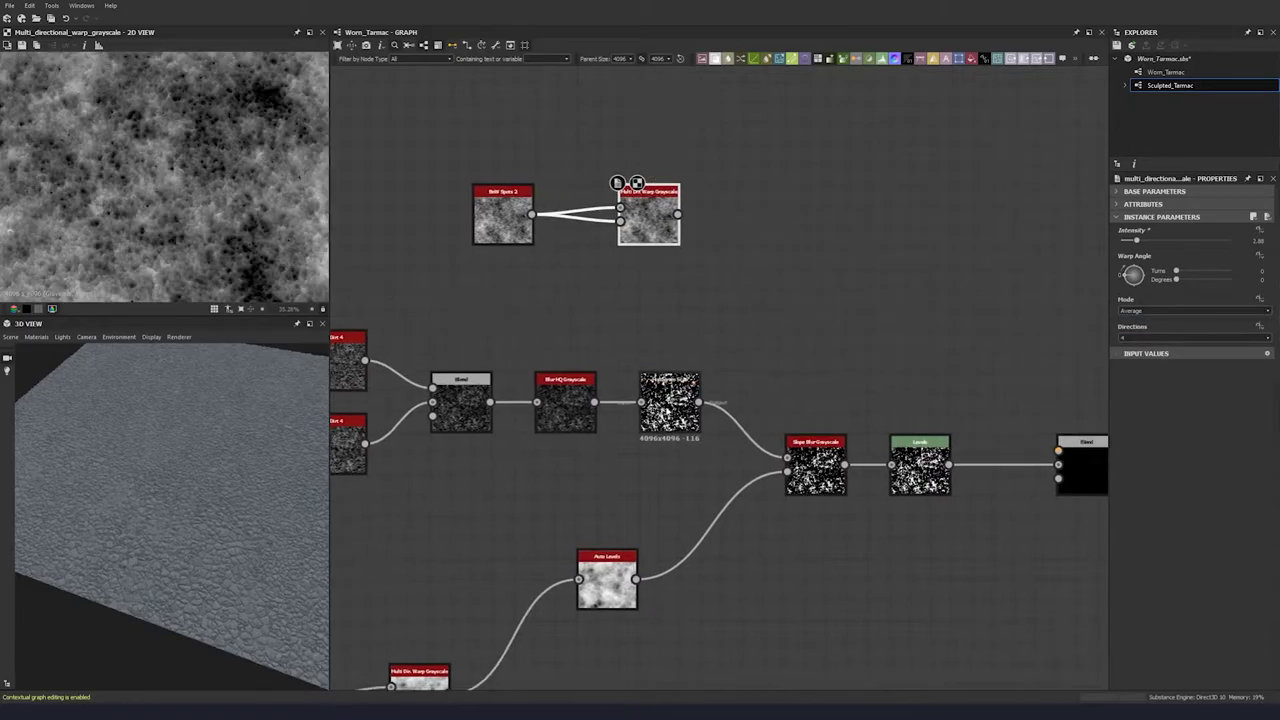
pyautogui.click(681, 391)
pyautogui.hotkey('ctrl', 'd')
pyautogui.moveTo(719, 380); pyautogui.dragTo(796, 217)
pyautogui.moveTo(678, 214); pyautogui.dragTo(766, 214)
pyautogui.moveTo(797, 262); pyautogui.dragTo(692, 277, button='middle')
# - Set the copied Histogram Scan's contrast to 0 and its position to 0.74
pyautogui.moveTo(1224, 265); pyautogui.dragTo(1058, 266)
pyautogui.click(1192, 241)
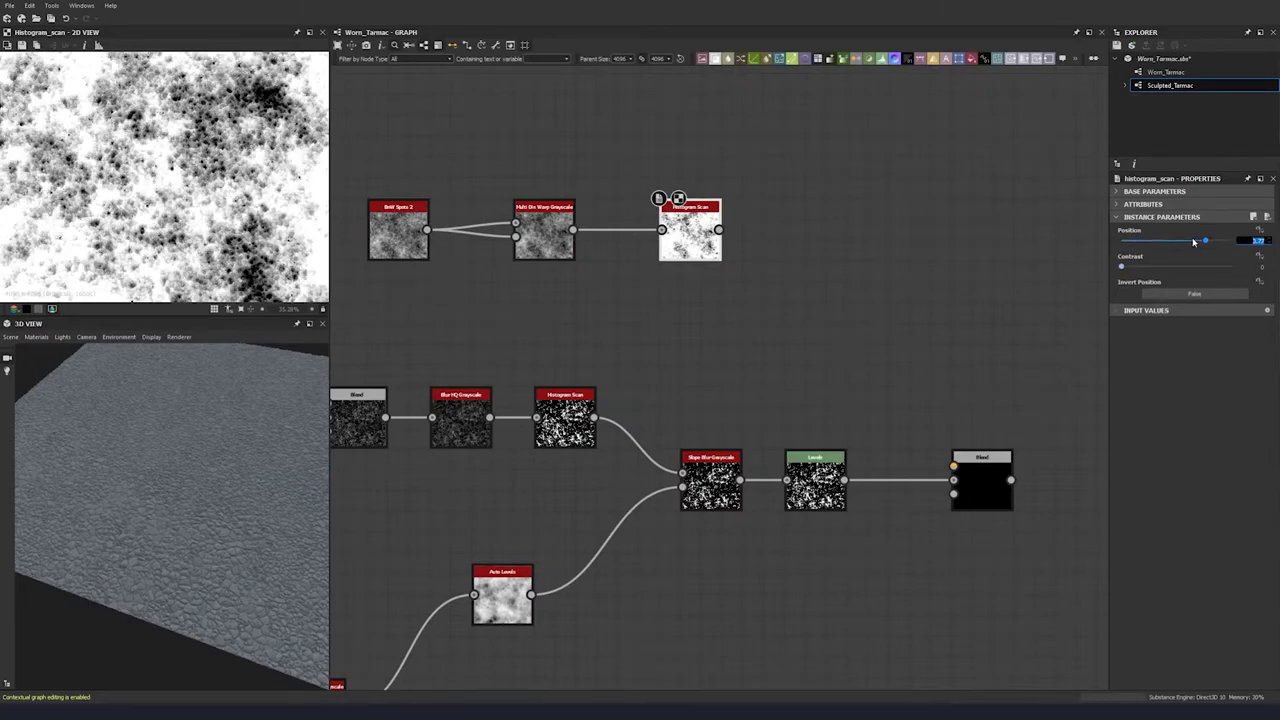
pyautogui.write('0')
pyautogui.press('Return')
pyautogui.click(1193, 241)
pyautogui.write('0.74')
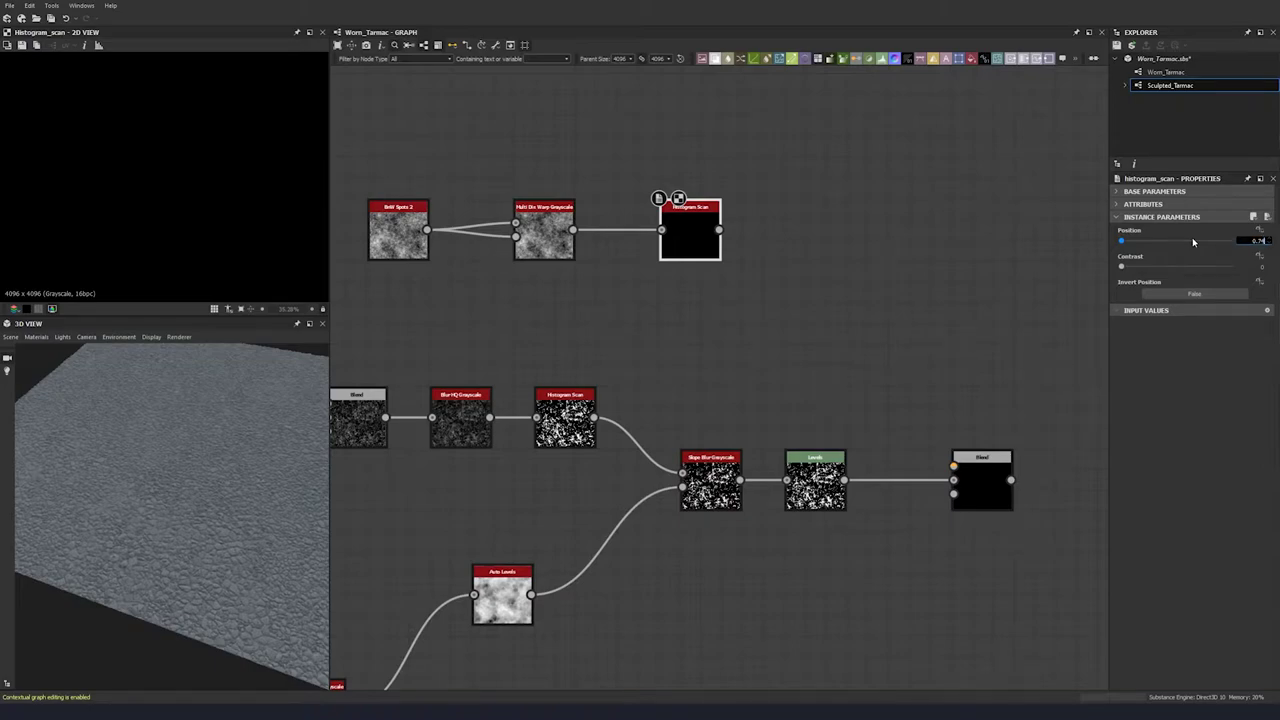
pyautogui.press('Return')
# - Add an Invert Grayscale node after the spots chain's Histogram Scan
pyautogui.moveTo(686, 251); pyautogui.dragTo(633, 242, button='middle')
pyautogui.press('space')
pyautogui.write('invert')
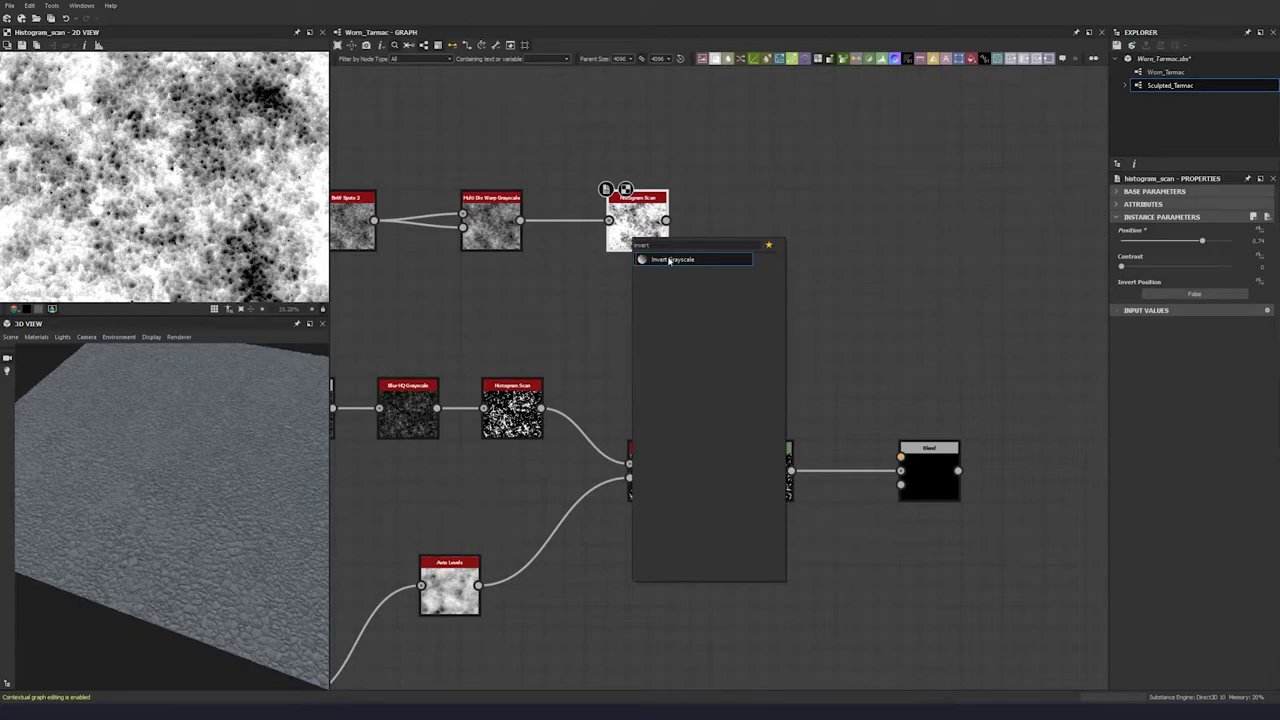
pyautogui.click(670, 261)
pyautogui.moveTo(733, 286); pyautogui.dragTo(457, 291, button='middle')
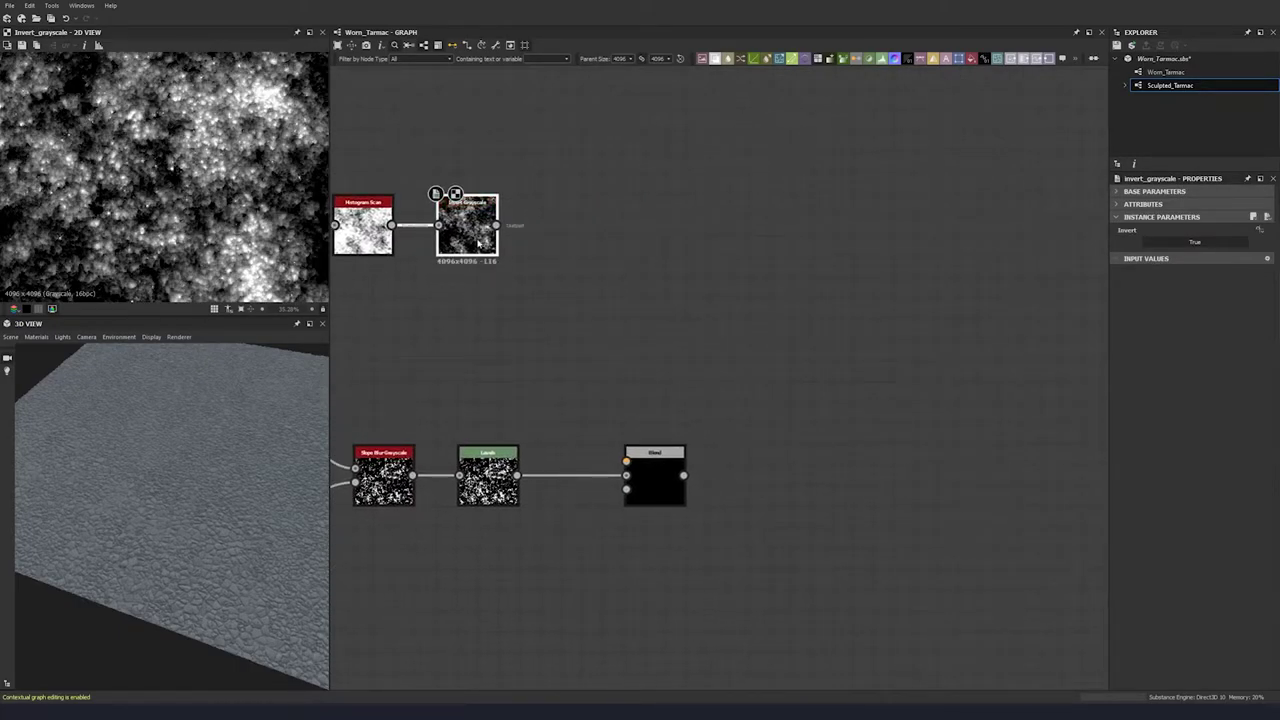
# - Add a Blur HQ Grayscale node after Invert Grayscale, with quality 1 and intensity about 1.6
pyautogui.press('space')
pyautogui.write('hq')
pyautogui.click(529, 262)
pyautogui.moveTo(529, 262); pyautogui.dragTo(429, 262, button='middle')
pyautogui.moveTo(1176, 266); pyautogui.dragTo(1157, 243)
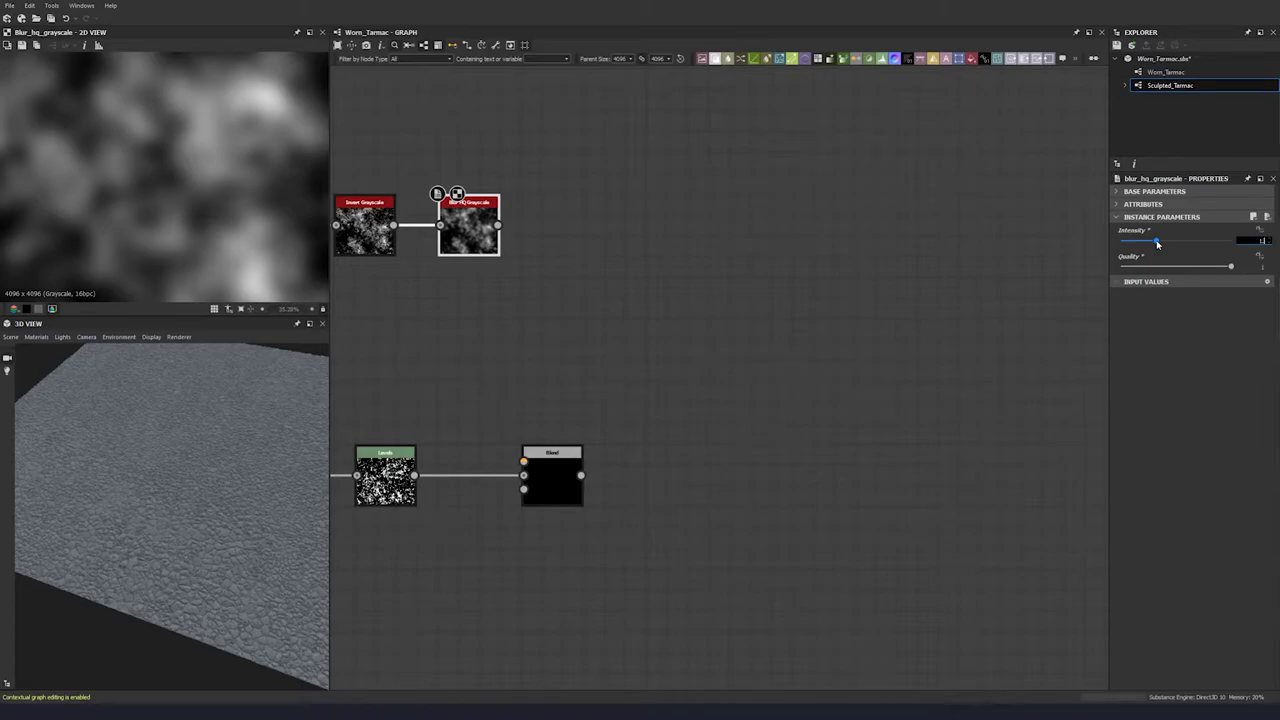
pyautogui.press('Return')
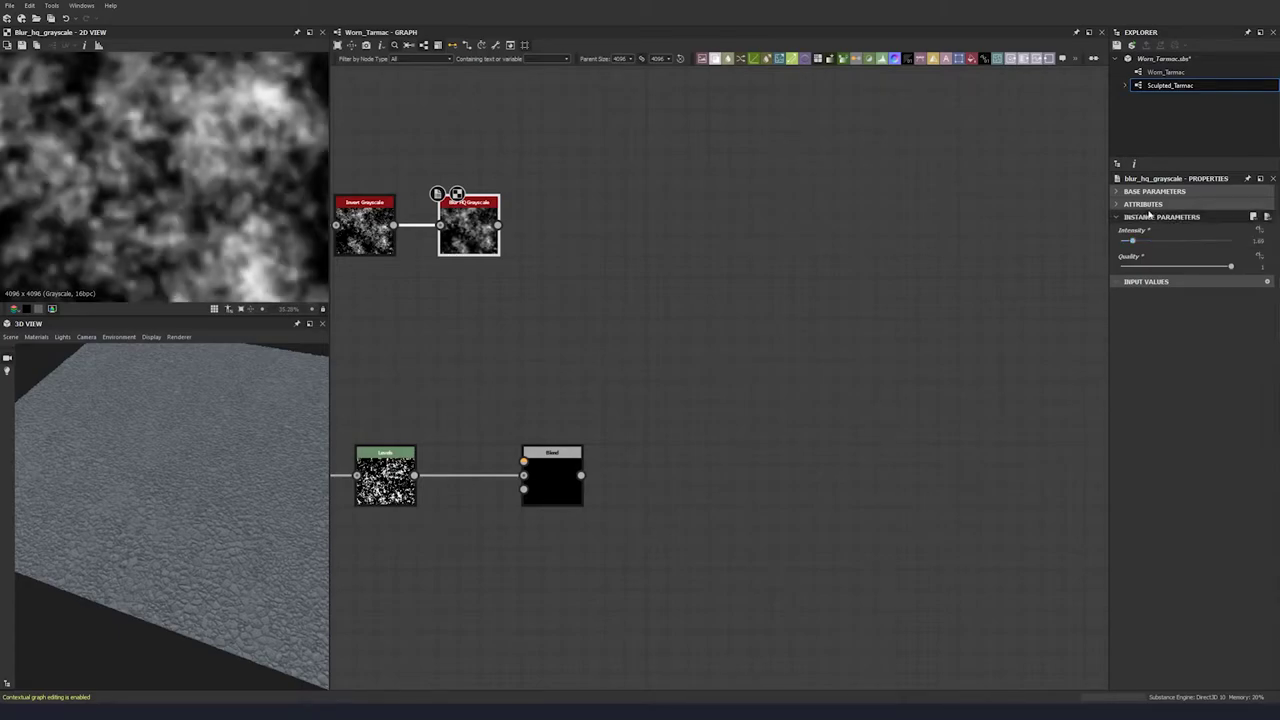
# - Add an Auto Levels node after the spots chain's Blur HQ Grayscale
pyautogui.press('space')
pyautogui.write('auto')
pyautogui.click(516, 268)
pyautogui.moveTo(656, 293); pyautogui.dragTo(446, 270, button='middle')
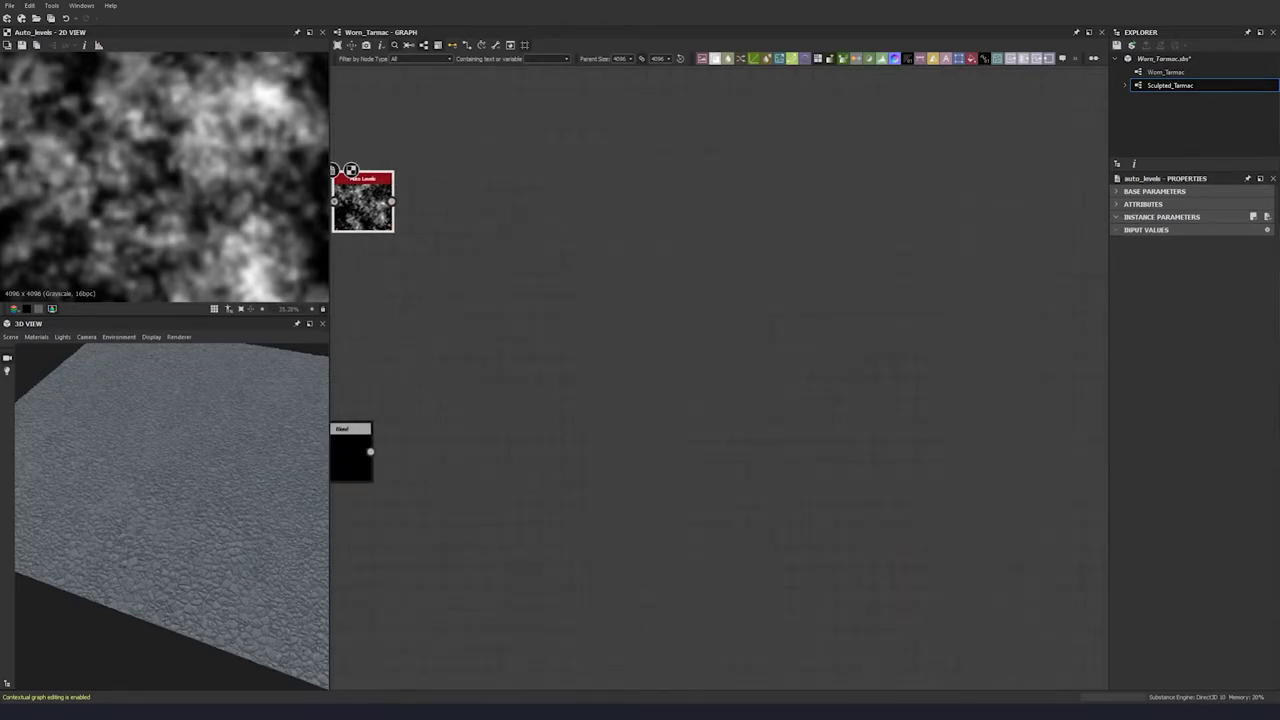
pyautogui.moveTo(468, 416); pyautogui.dragTo(693, 372, button='middle')
# - Connect Auto Levels to the foreground of the Blend node after the dirt Levels and set that Blend to Multiply
pyautogui.moveTo(582, 420); pyautogui.dragTo(646, 420)
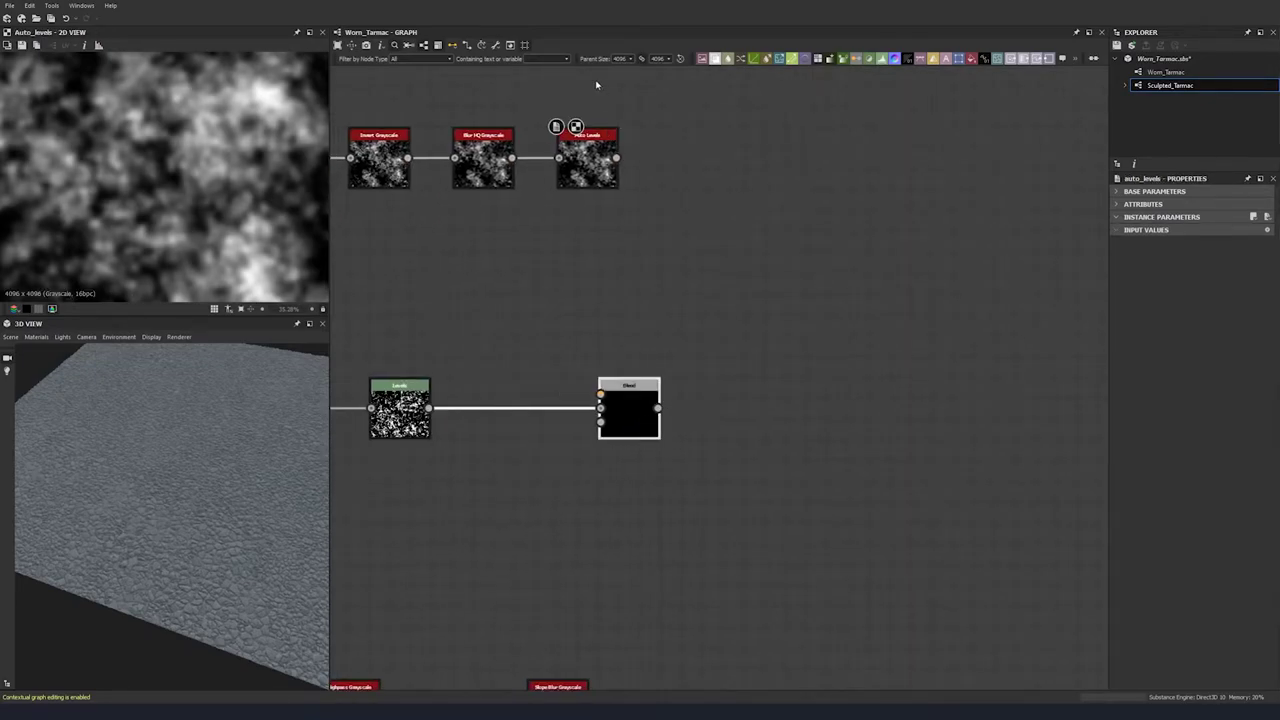
pyautogui.click(604, 163)
pyautogui.moveTo(616, 158); pyautogui.dragTo(600, 393)
pyautogui.moveTo(652, 287); pyautogui.dragTo(717, 224, button='middle')
pyautogui.click(687, 345)
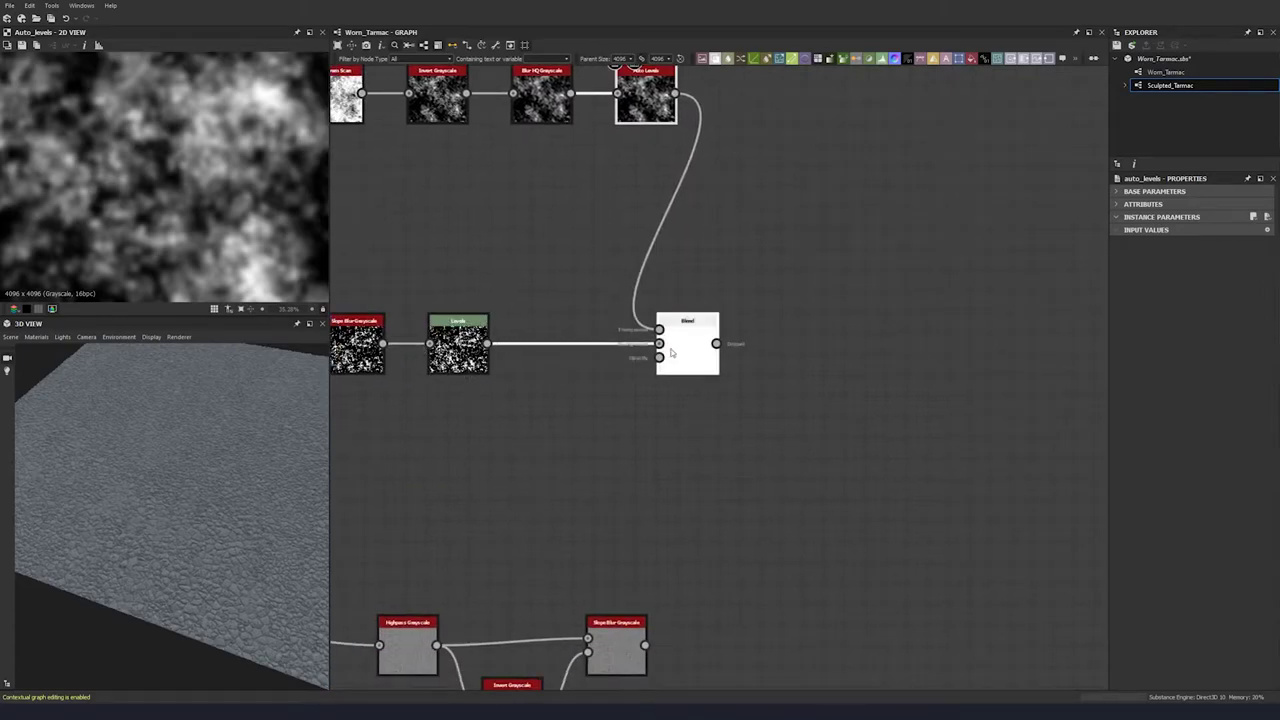
pyautogui.click(1190, 254)
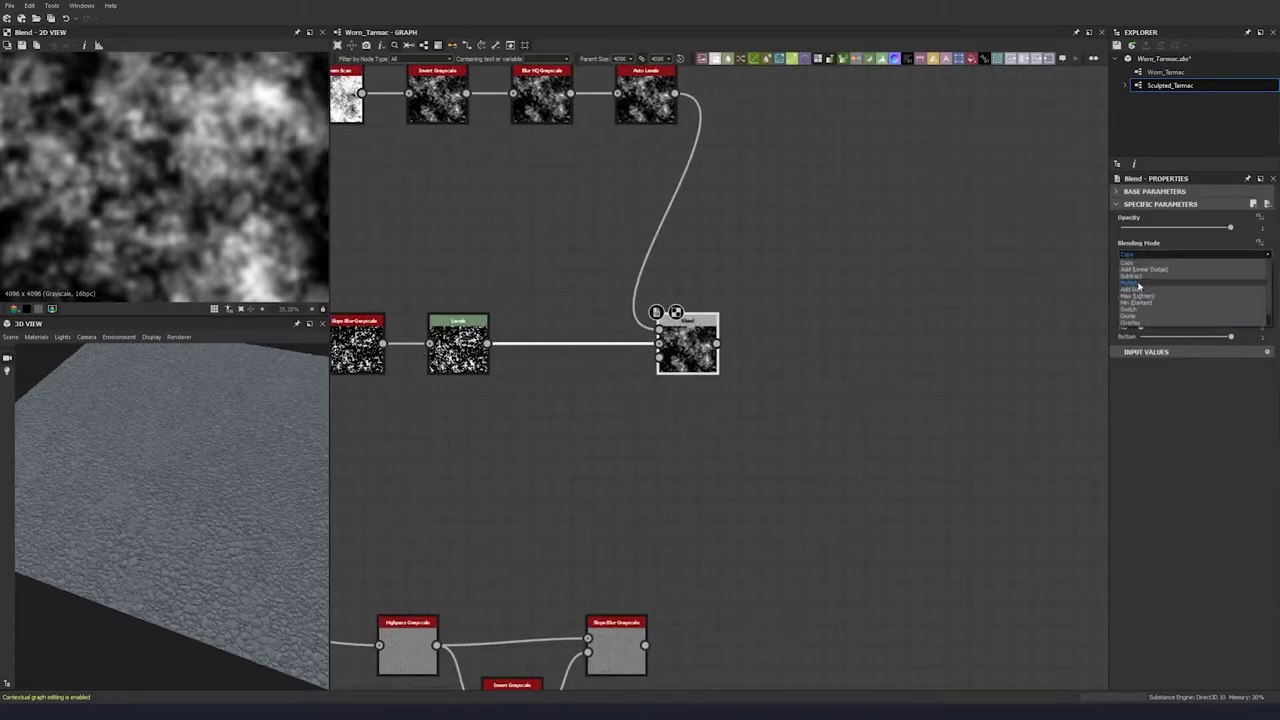
pyautogui.click(1133, 286)
pyautogui.moveTo(1231, 229)
pyautogui.mouseDown()
pyautogui.moveTo(1083, 237)
pyautogui.moveTo(1250, 234)
pyautogui.mouseUp()
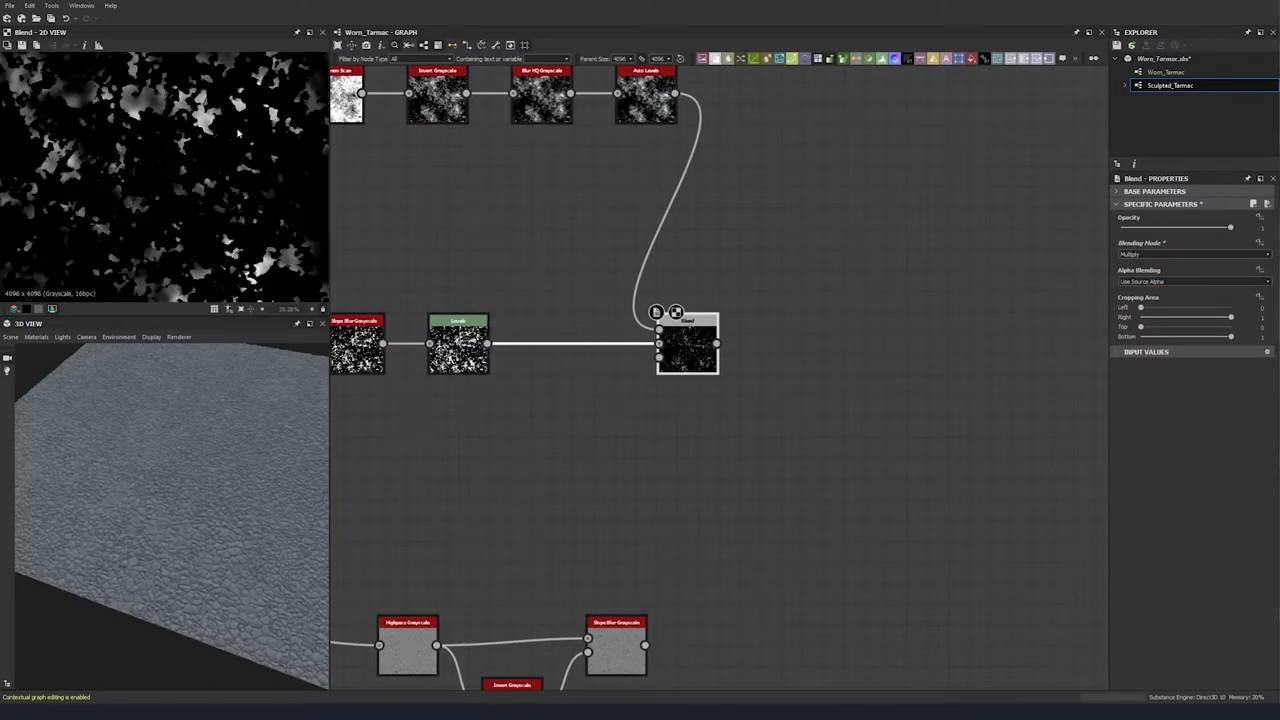
# - Add a Blur HQ Grayscale node after the Multiply Blend, with quality 1 and intensity 0.4
pyautogui.scroll(-3, 238, 133)
pyautogui.press('space')
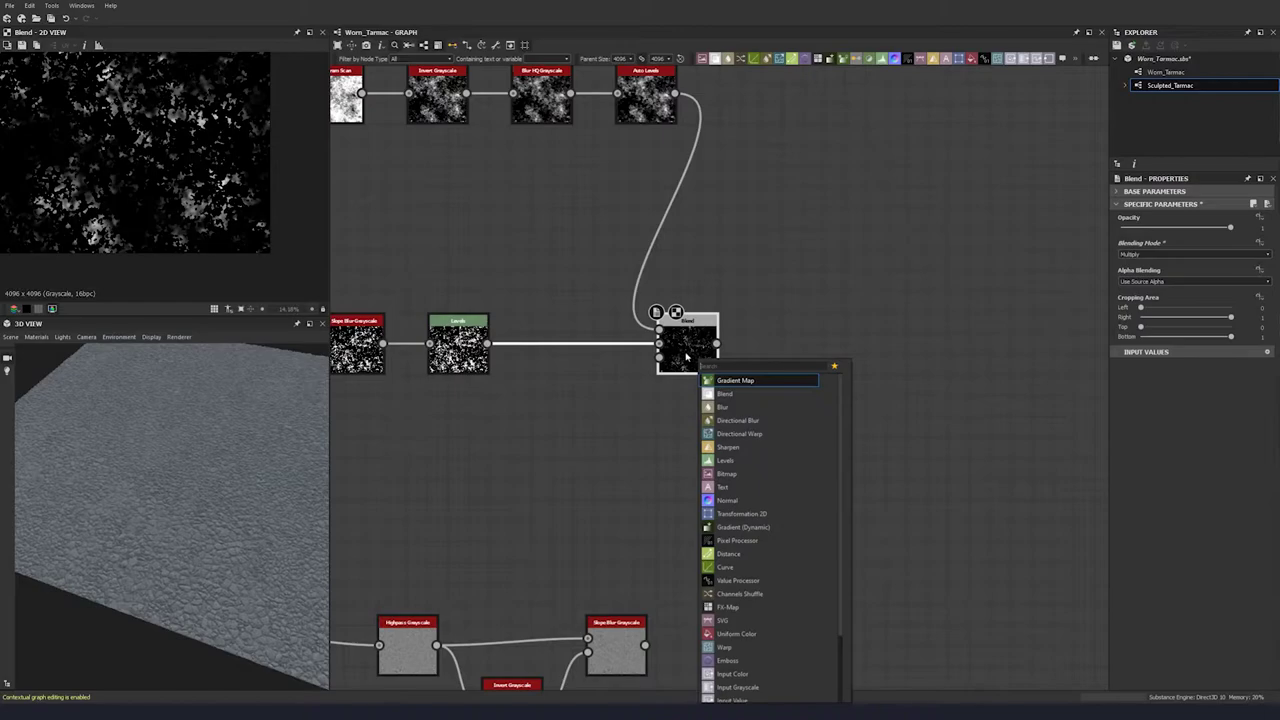
pyautogui.write('hq')
pyautogui.click(755, 384)
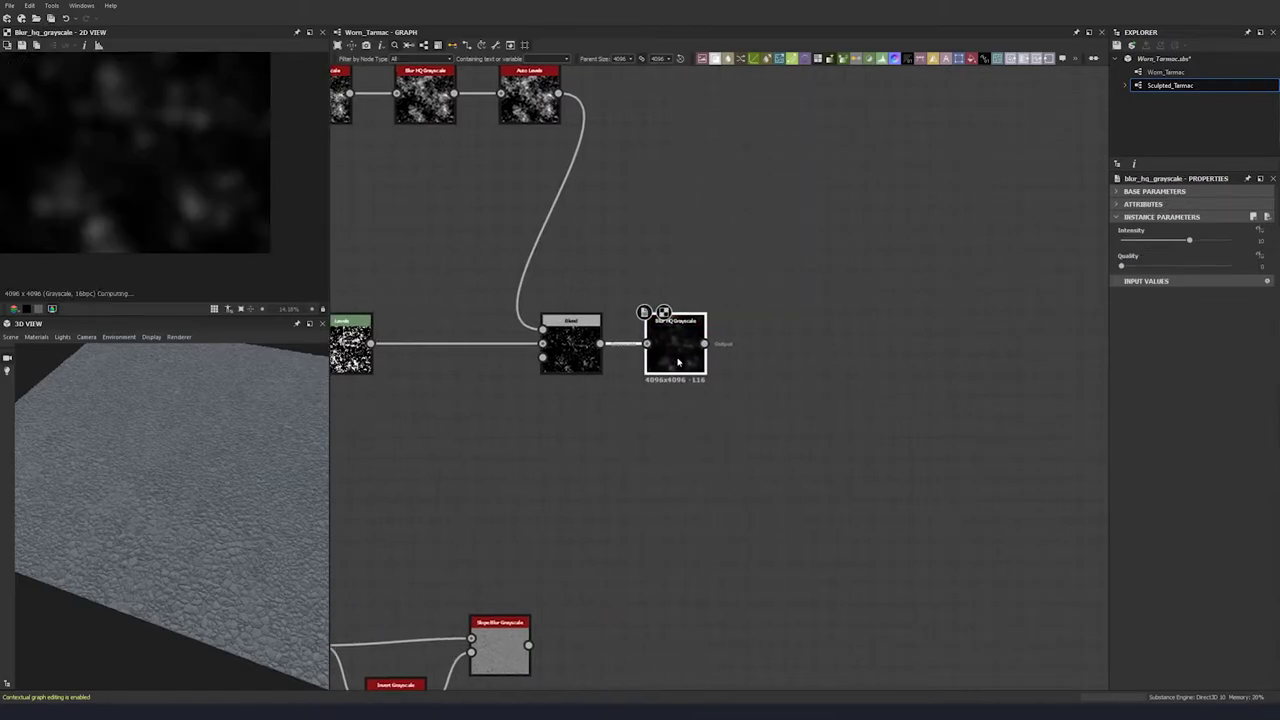
pyautogui.click(1189, 242)
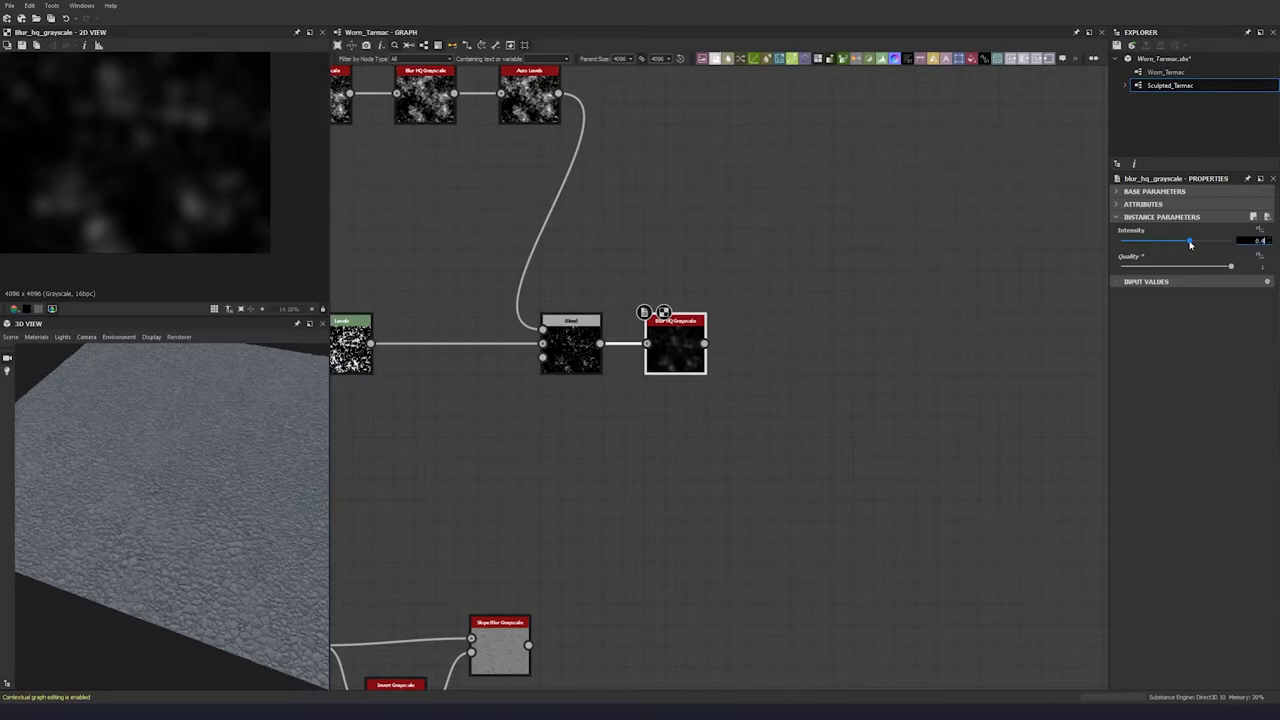
pyautogui.press('Return')
# - Add a Blend node with the clouds chain's Slope Blur as background and the new Blur HQ as foreground
pyautogui.scroll(-3, 692, 412)
pyautogui.moveTo(661, 519); pyautogui.dragTo(694, 443, button='middle')
pyautogui.click(751, 382)
pyautogui.press('space')
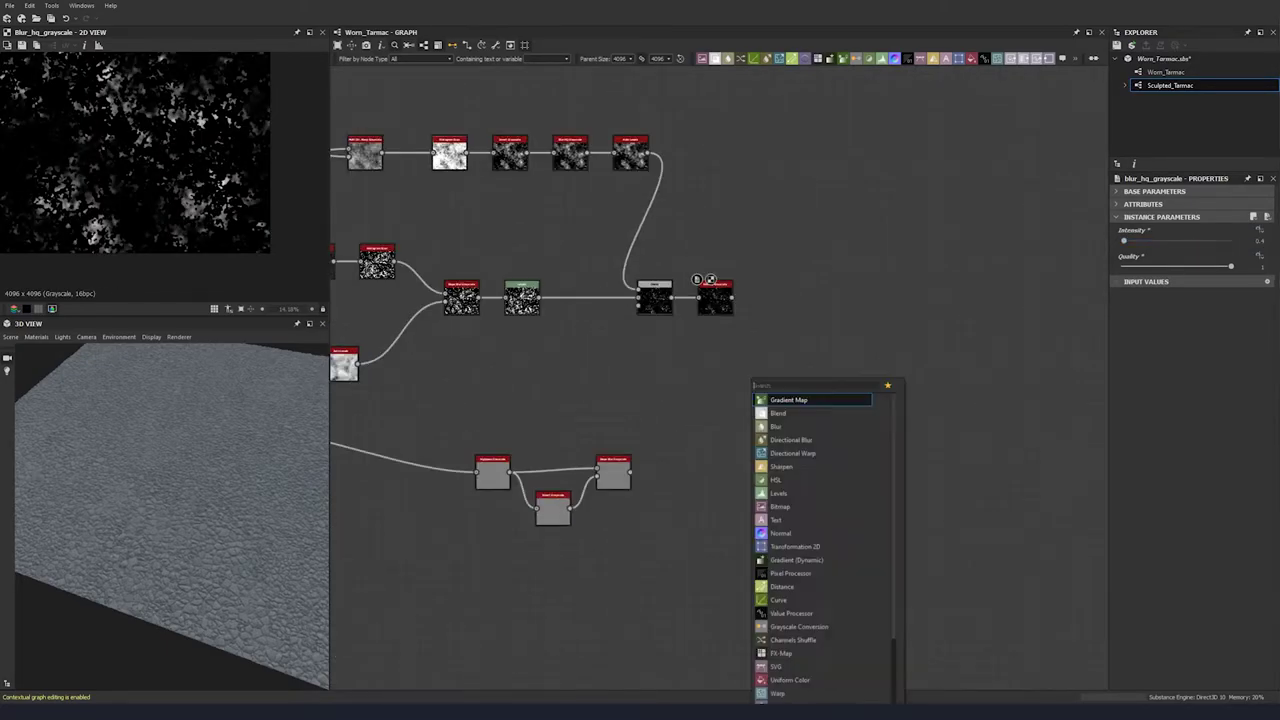
pyautogui.click(778, 413)
pyautogui.moveTo(630, 471); pyautogui.dragTo(735, 375)
pyautogui.moveTo(733, 298); pyautogui.dragTo(770, 474)
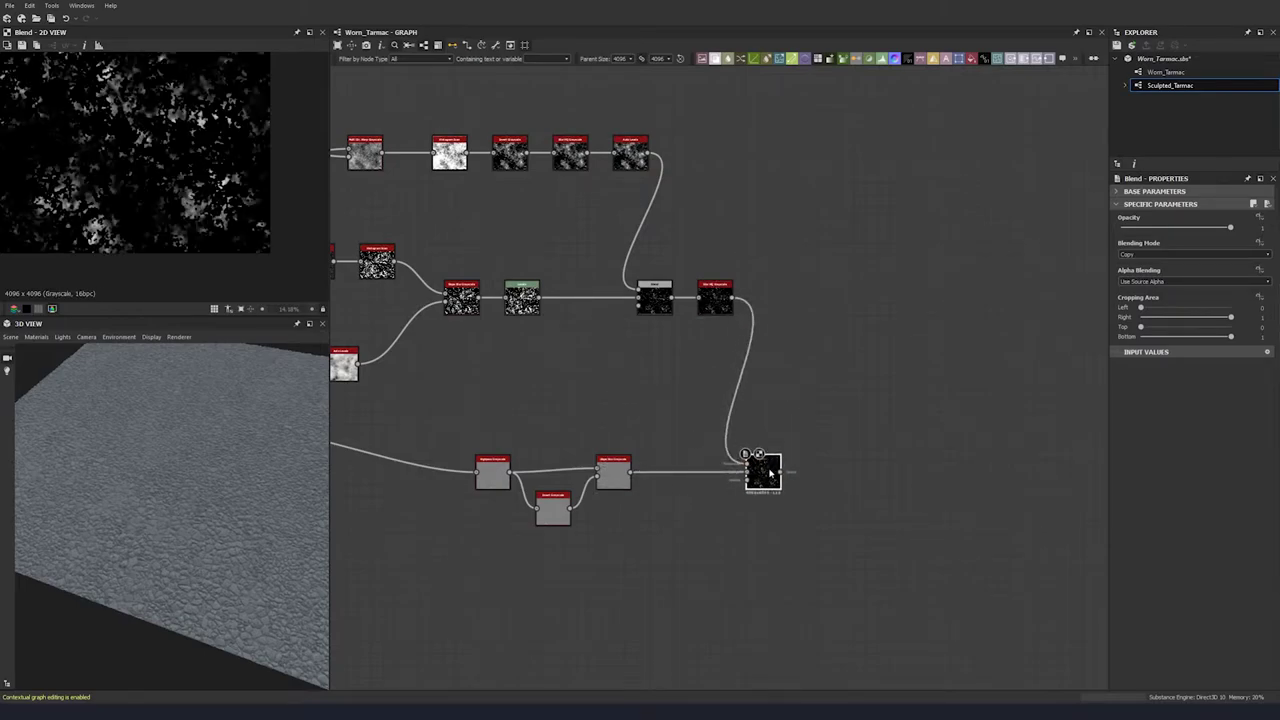
# - Set the new Blend to Subtract with opacity 0.35 and compare its output with the Slope Blur
pyautogui.click(1184, 255)
pyautogui.click(1138, 280)
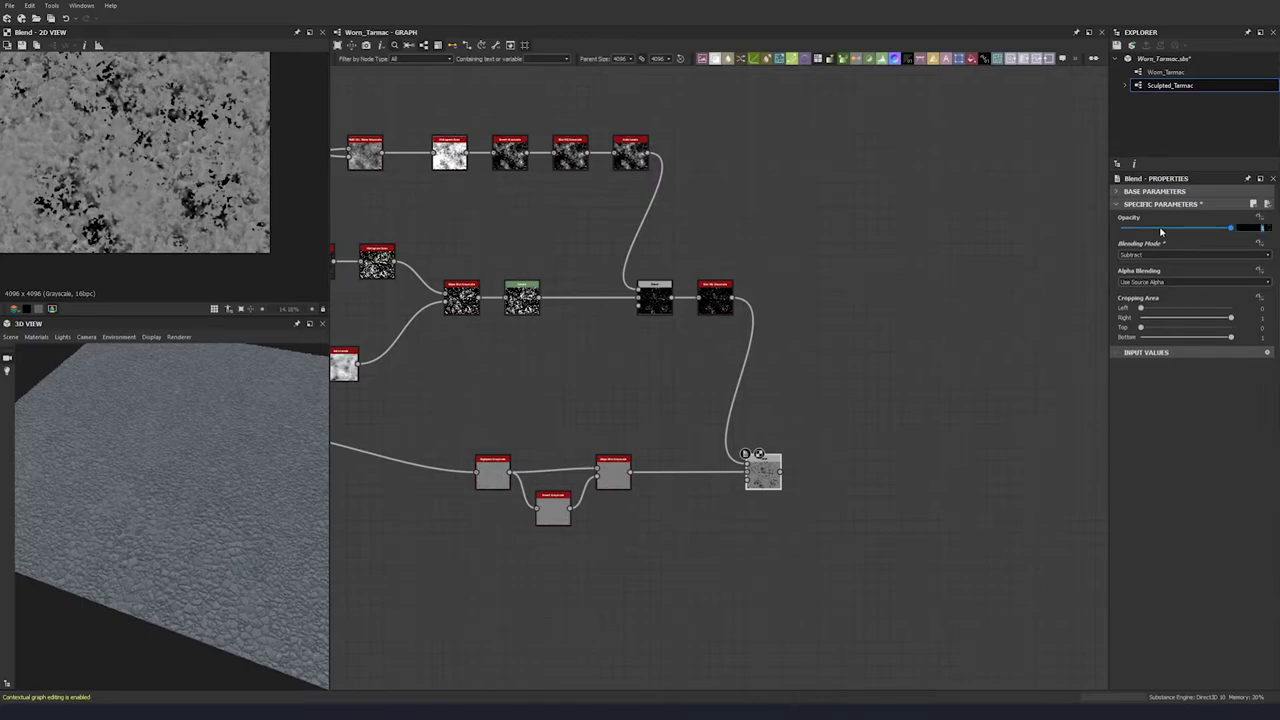
pyautogui.click(1160, 229)
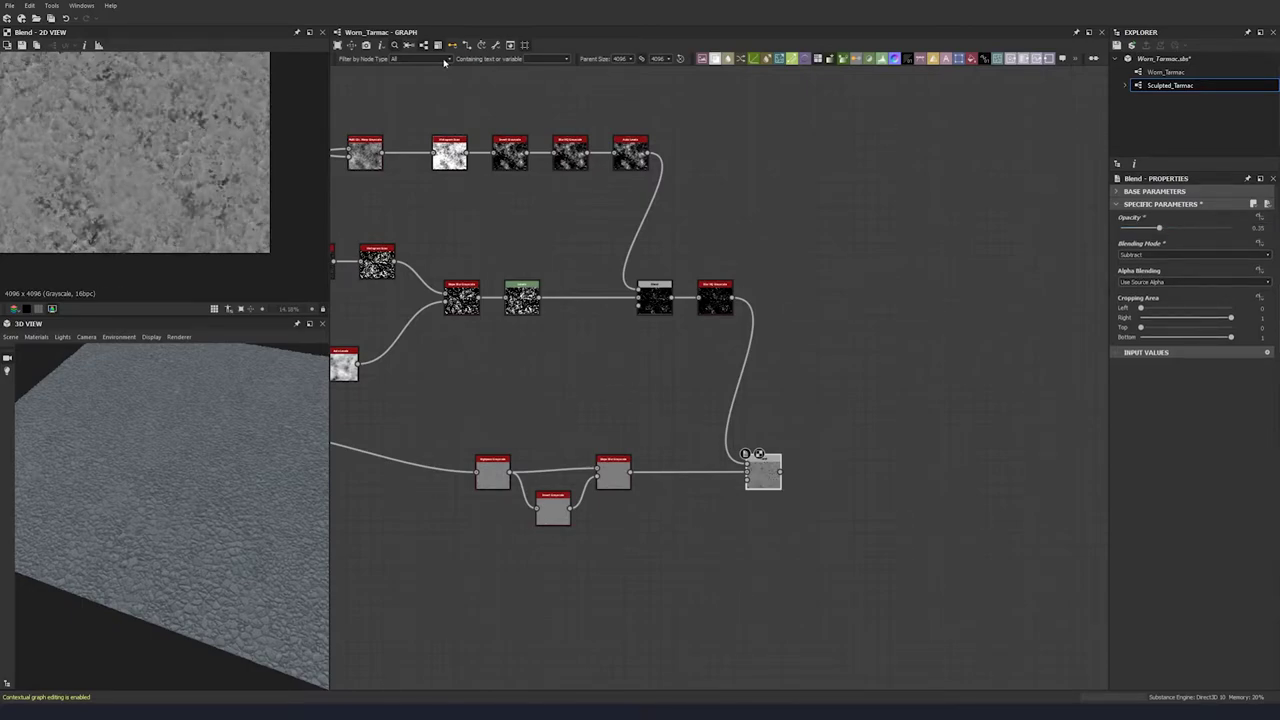
pyautogui.press('f')
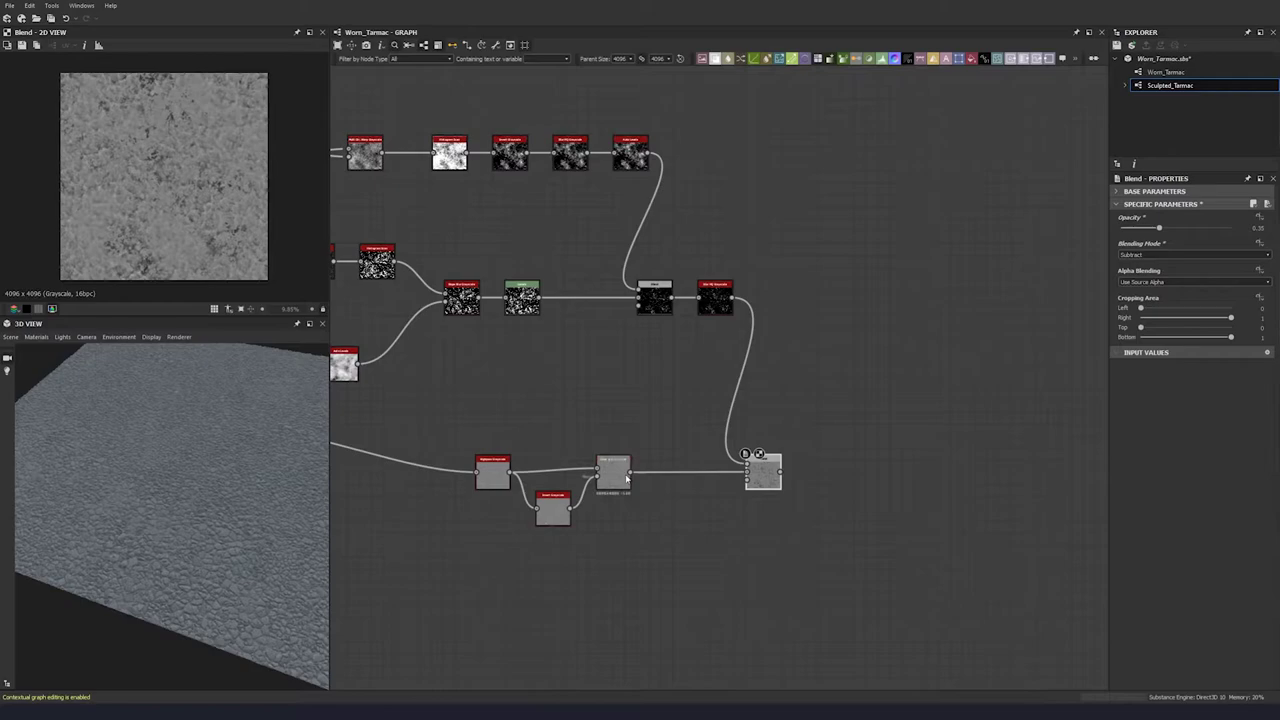
pyautogui.doubleClick(627, 478)
pyautogui.doubleClick(767, 475)
pyautogui.moveTo(767, 475); pyautogui.dragTo(652, 438, button='middle')
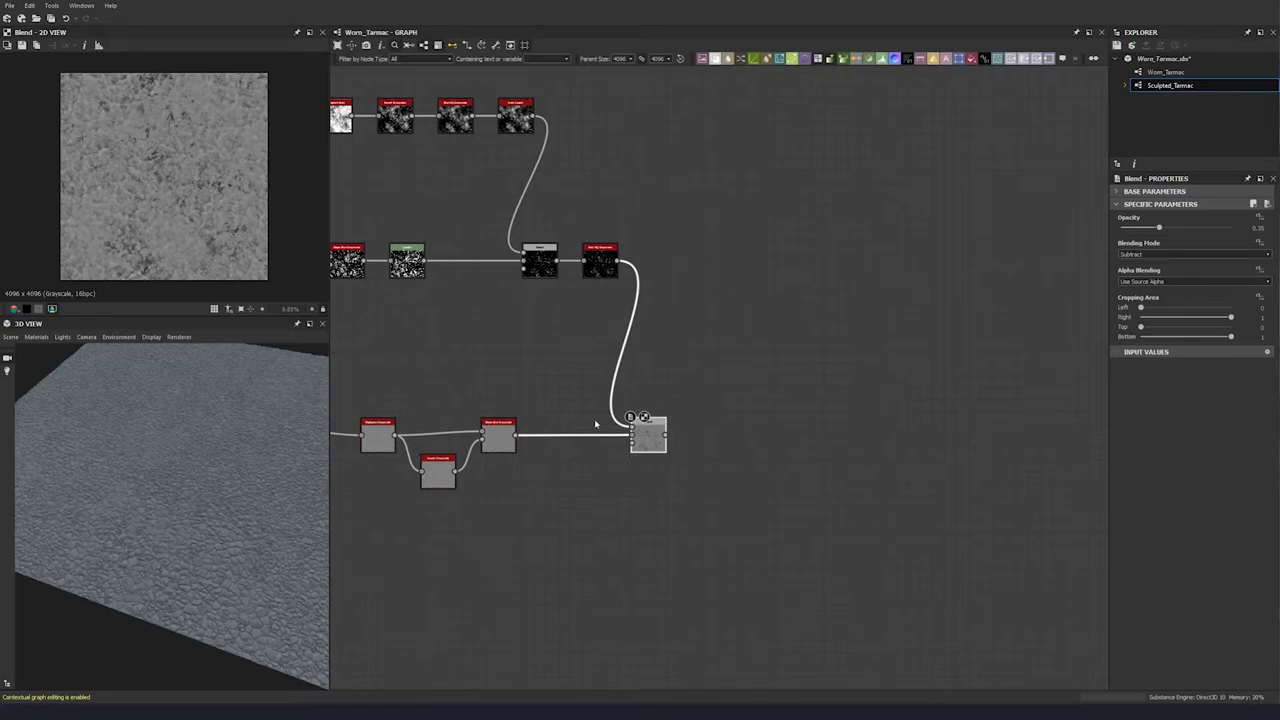
# - Add a Safe Transform Grayscale node fed by the Blur HQ Grayscale that follows the Multiply Blend
pyautogui.moveTo(595, 425); pyautogui.dragTo(425, 415, button='middle')
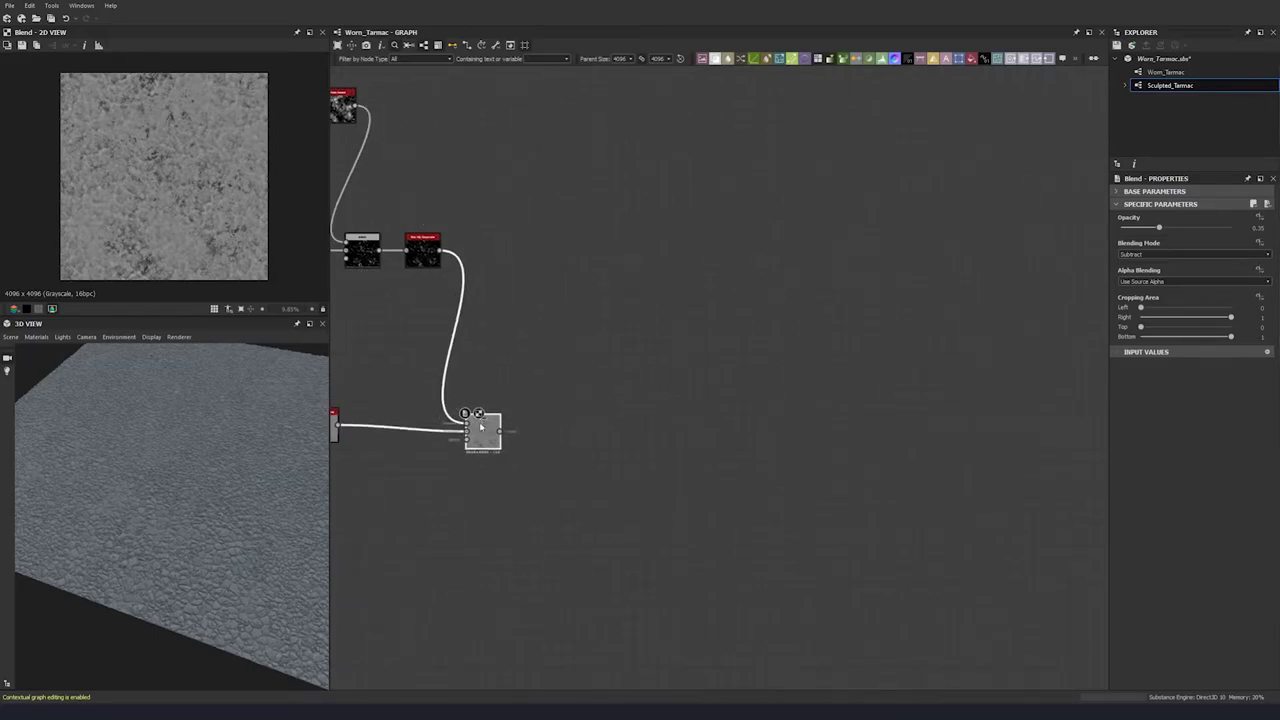
pyautogui.press('space')
pyautogui.write('saf')
pyautogui.click(627, 356)
pyautogui.click(446, 252)
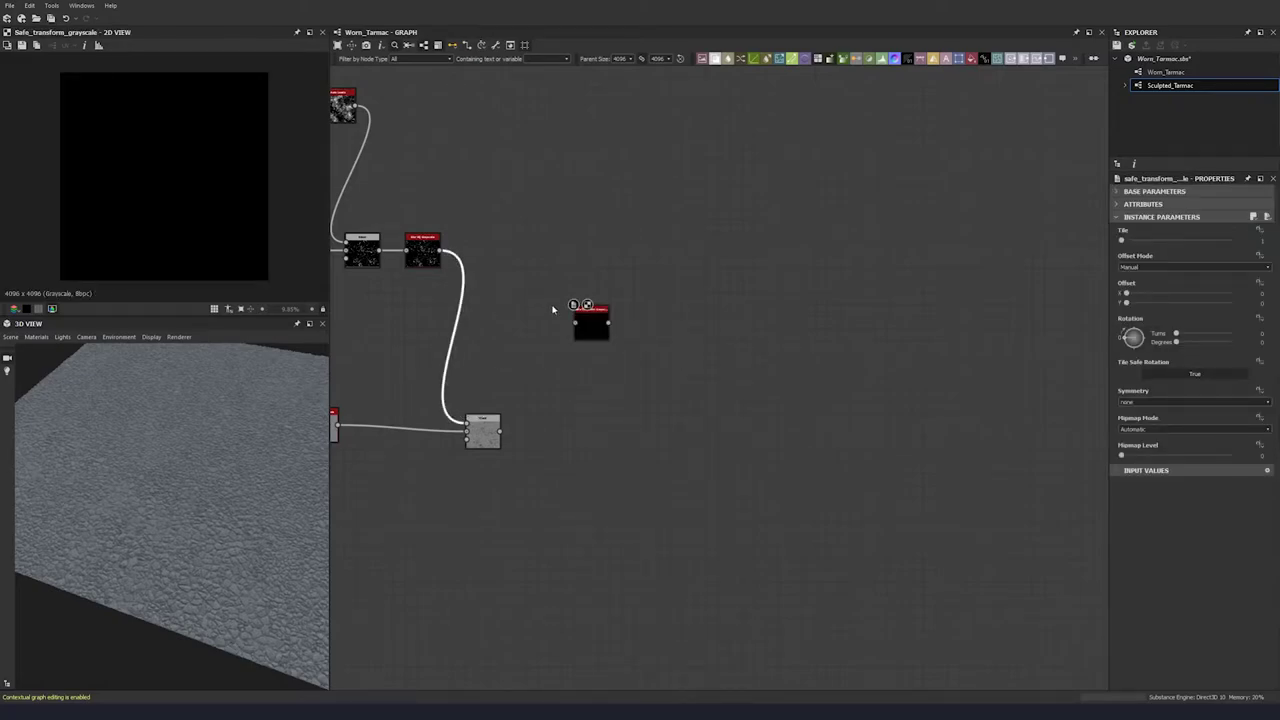
pyautogui.moveTo(440, 250); pyautogui.dragTo(530, 320)
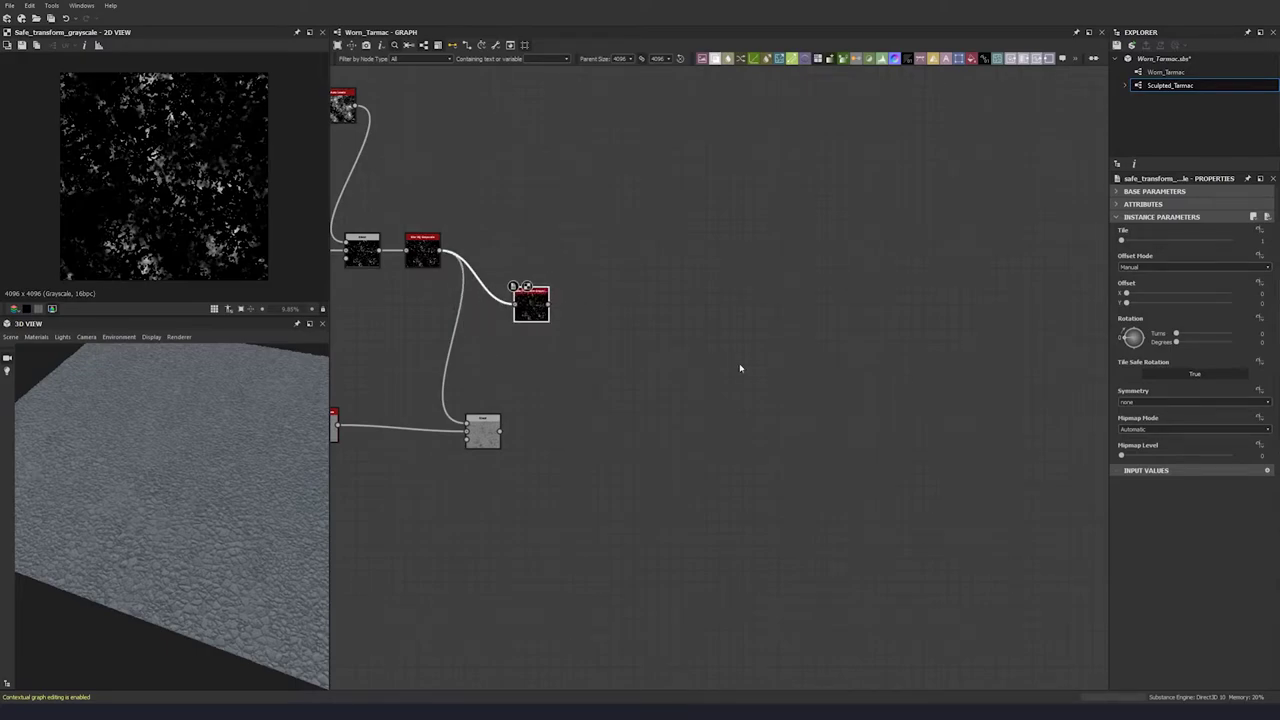
# - Set the Safe Transform's X offset to about 0.33 and its rotation to 104 degrees
pyautogui.click(1138, 294)
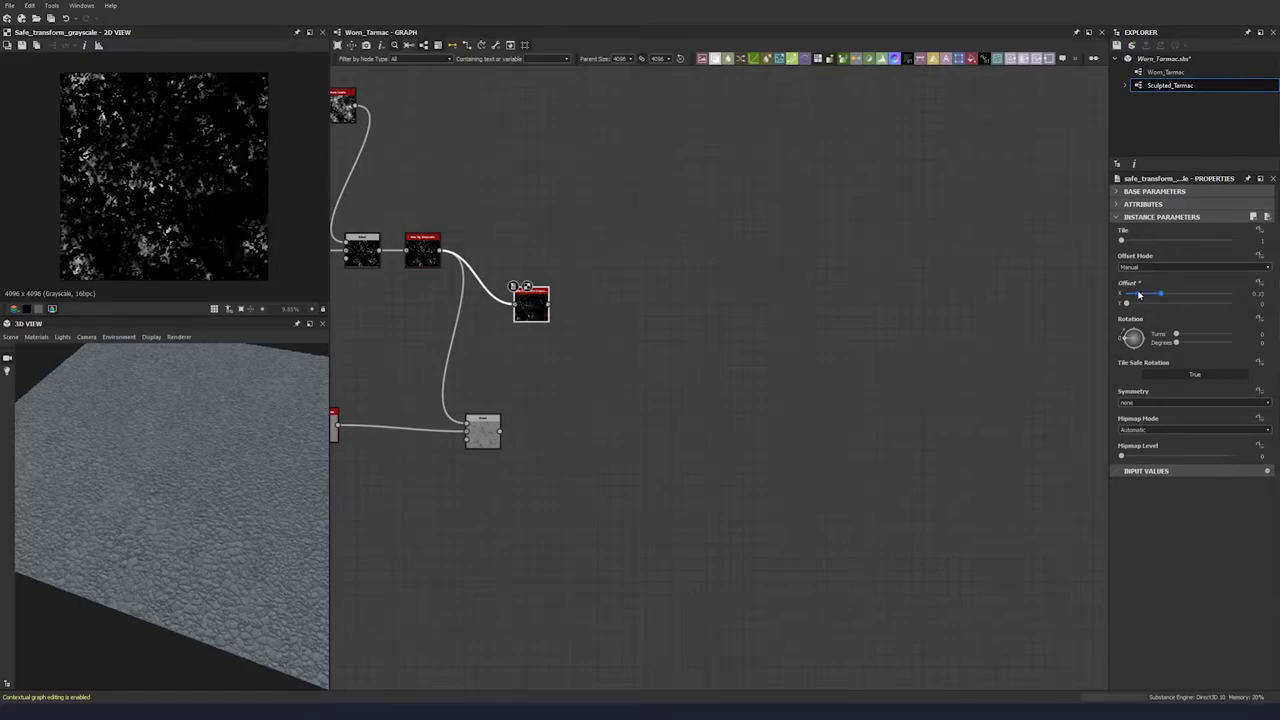
pyautogui.doubleClick(1262, 342)
pyautogui.press('Return')
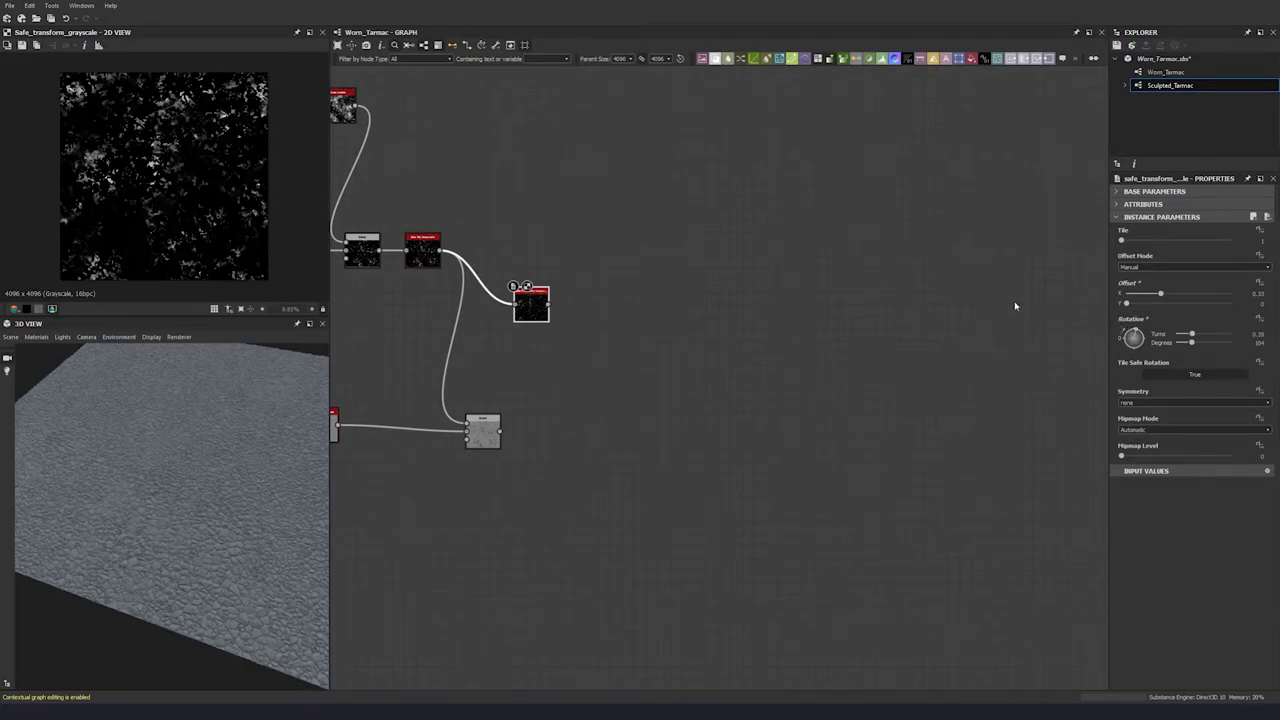
# - Add a Blend node with the Subtract Blend as background and the Safe Transform as foreground
pyautogui.moveTo(548, 401); pyautogui.dragTo(519, 387, button='middle')
pyautogui.click(518, 386)
pyautogui.press('space')
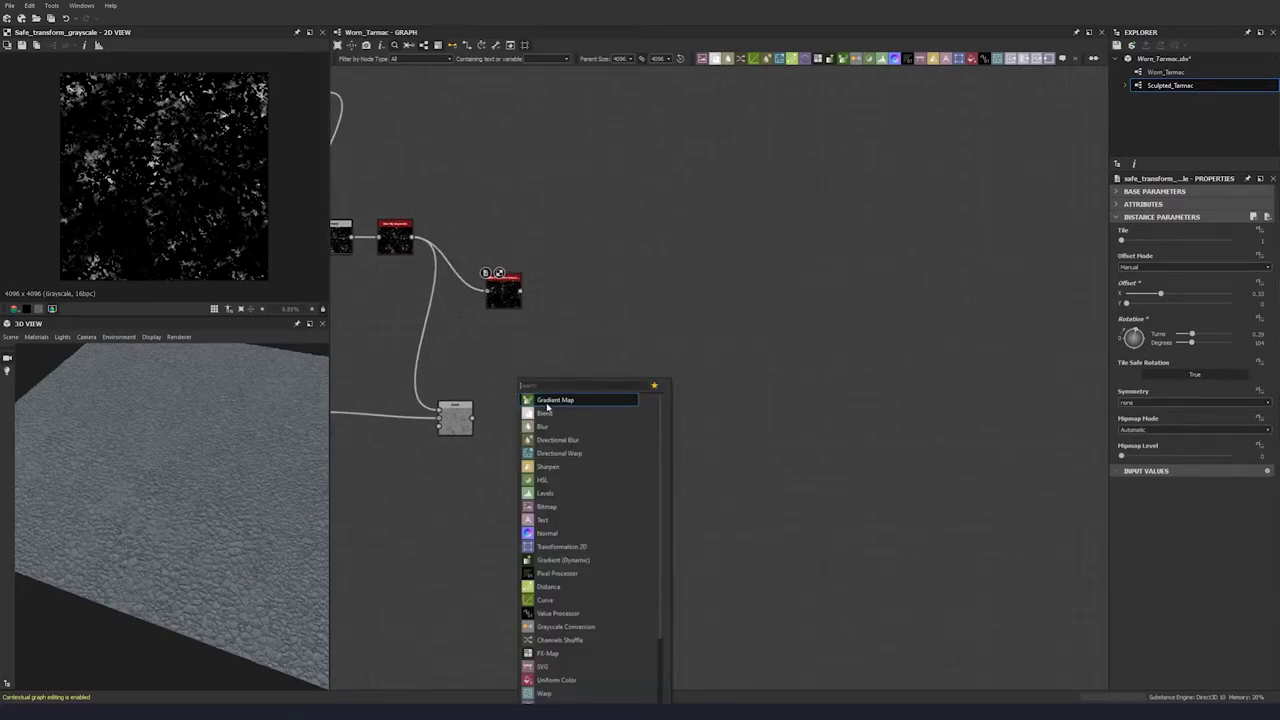
pyautogui.click(546, 413)
pyautogui.moveTo(473, 418); pyautogui.dragTo(527, 295)
# - Set the last Blend to Screen with opacity about 0.48 and place it further along the chain
pyautogui.click(1150, 254)
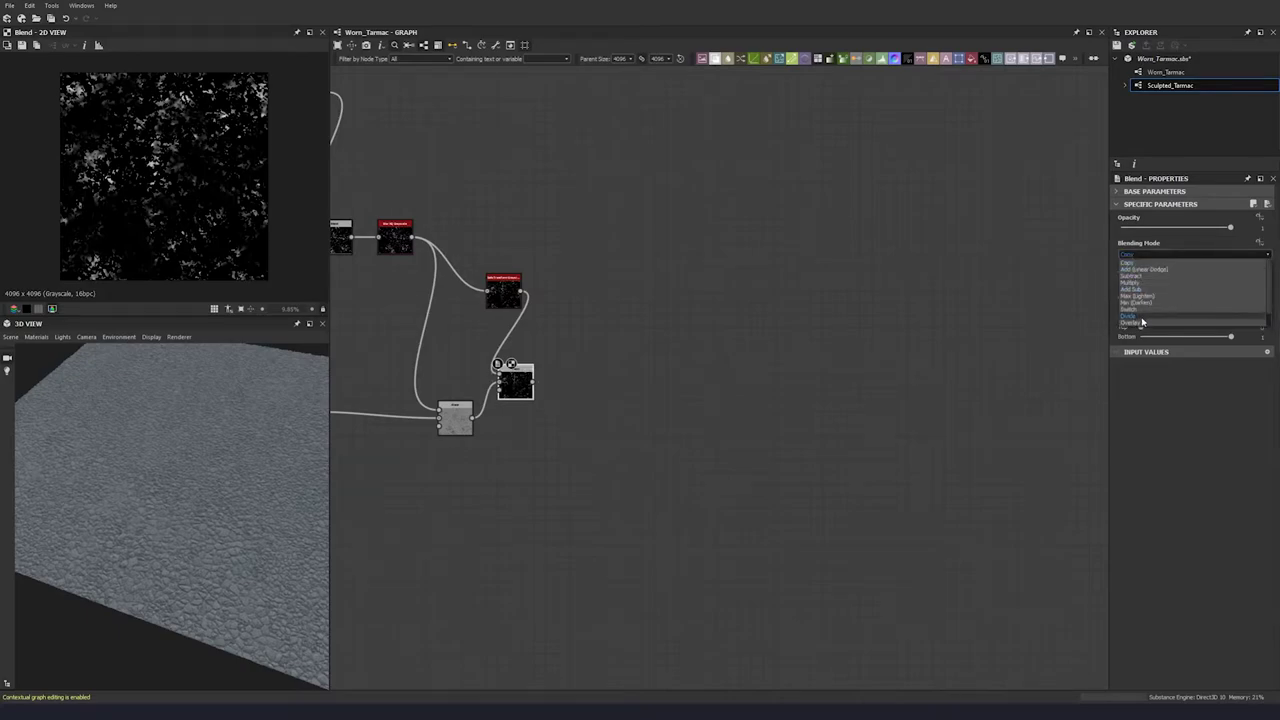
pyautogui.click(1141, 318)
pyautogui.moveTo(517, 391); pyautogui.dragTo(590, 428)
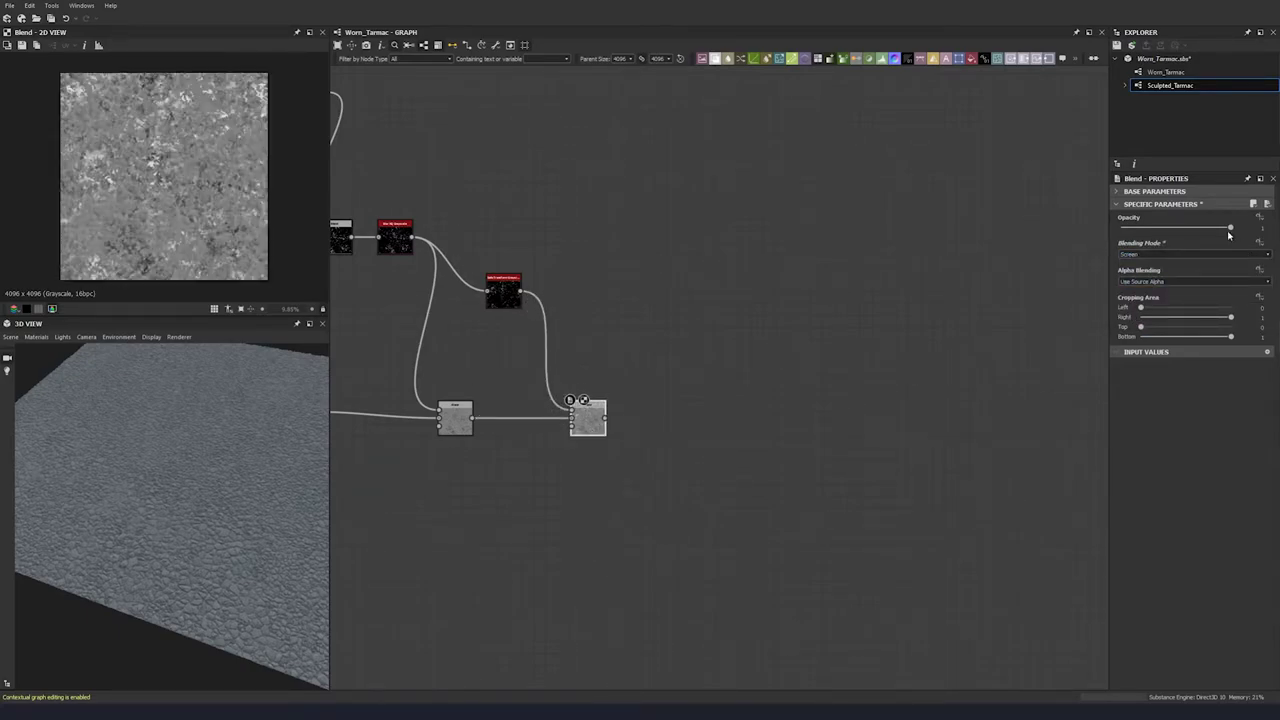
pyautogui.press('Return')
pyautogui.scroll(-3, 638, 421)
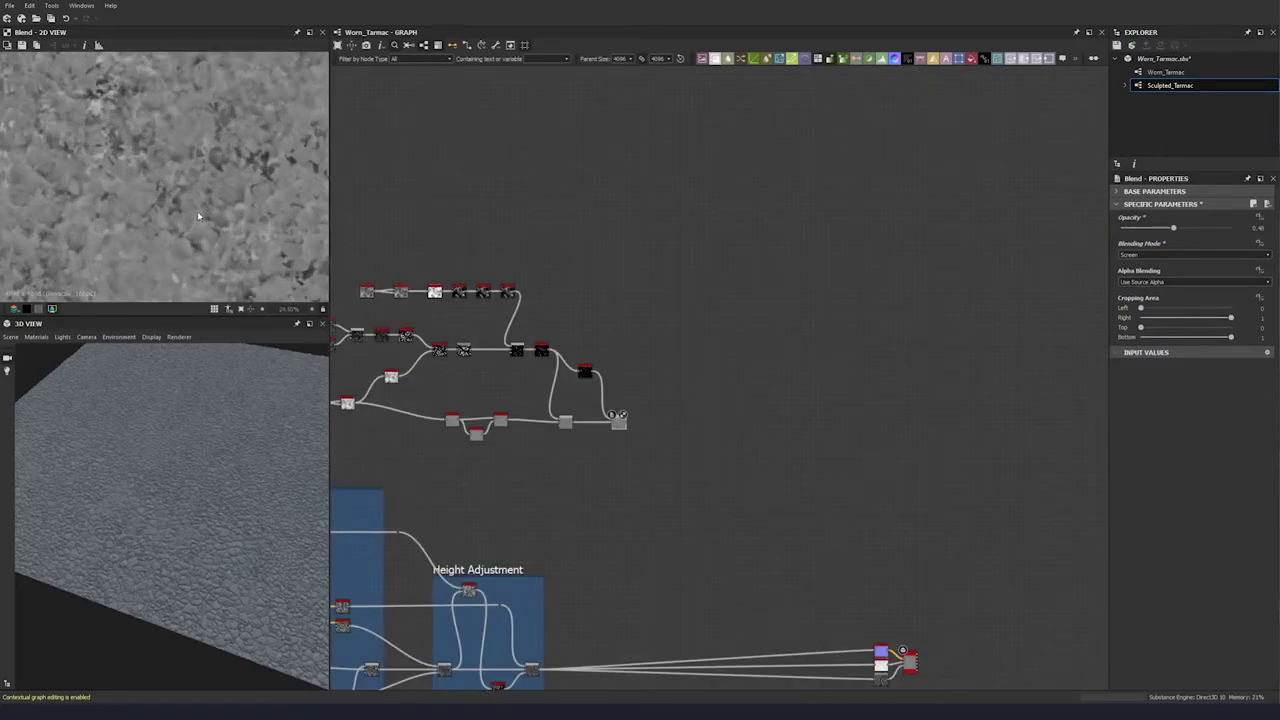
# - Select the whole new node network and move it up and left, away from the existing frames
pyautogui.moveTo(697, 412); pyautogui.dragTo(806, 328, button='middle')
pyautogui.moveTo(797, 177); pyautogui.dragTo(325, 367)
pyautogui.moveTo(544, 351); pyautogui.dragTo(654, 348, button='middle')
pyautogui.moveTo(697, 350); pyautogui.dragTo(619, 308)
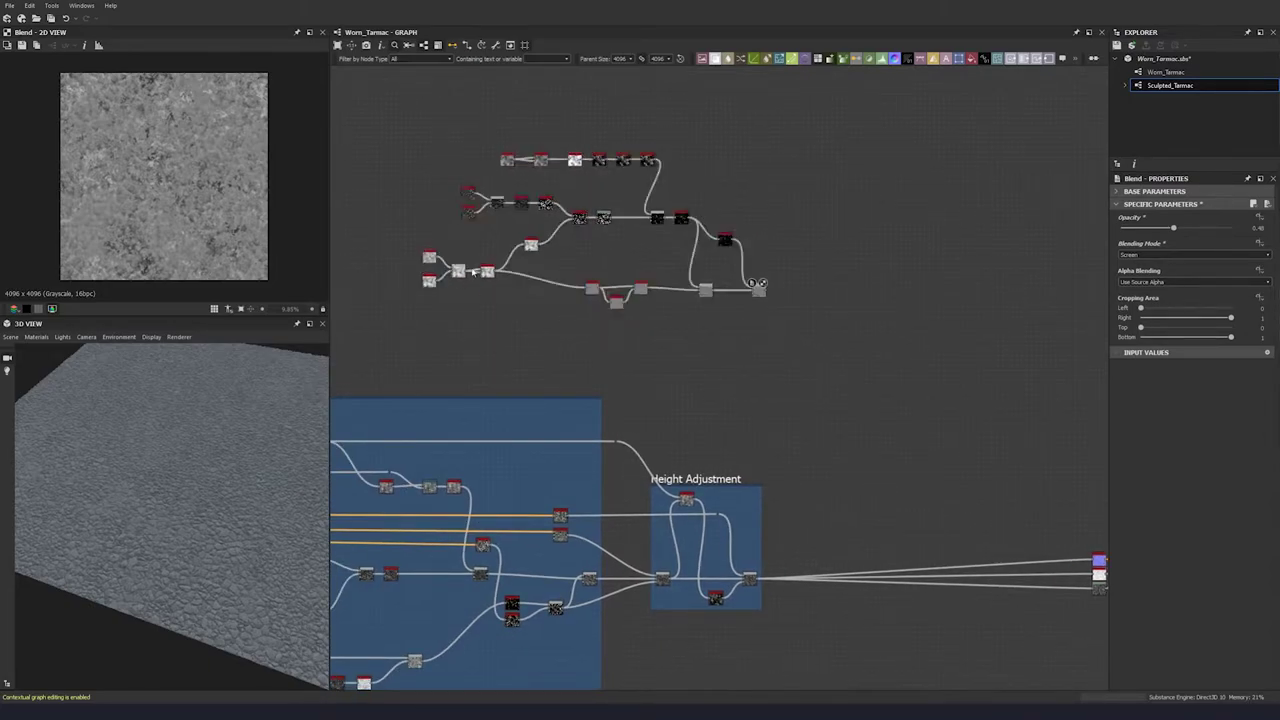
pyautogui.moveTo(421, 312); pyautogui.dragTo(417, 302)
# - Enclose the selected noise network in a frame titled Bitumen
pyautogui.moveTo(545, 340); pyautogui.dragTo(603, 349, button='middle')
pyautogui.moveTo(849, 149); pyautogui.dragTo(429, 326)
pyautogui.press('space')
pyautogui.write('fr')
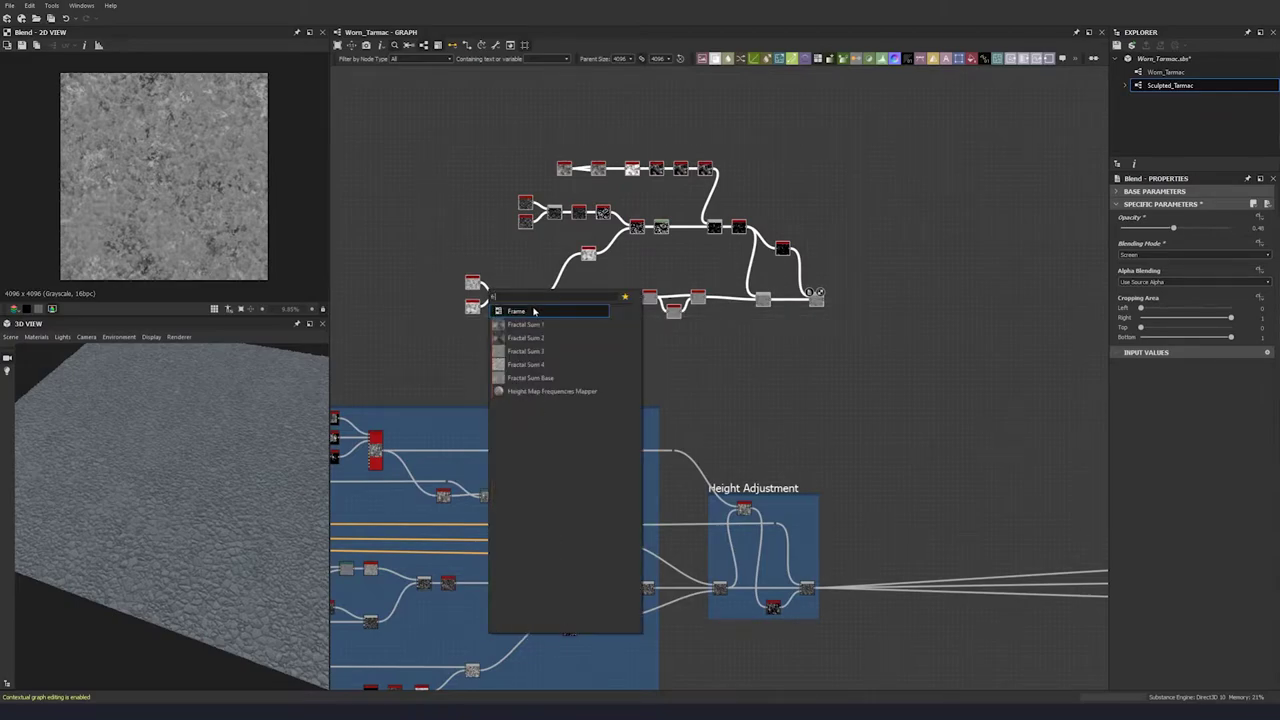
pyautogui.click(533, 311)
pyautogui.doubleClick(1130, 242)
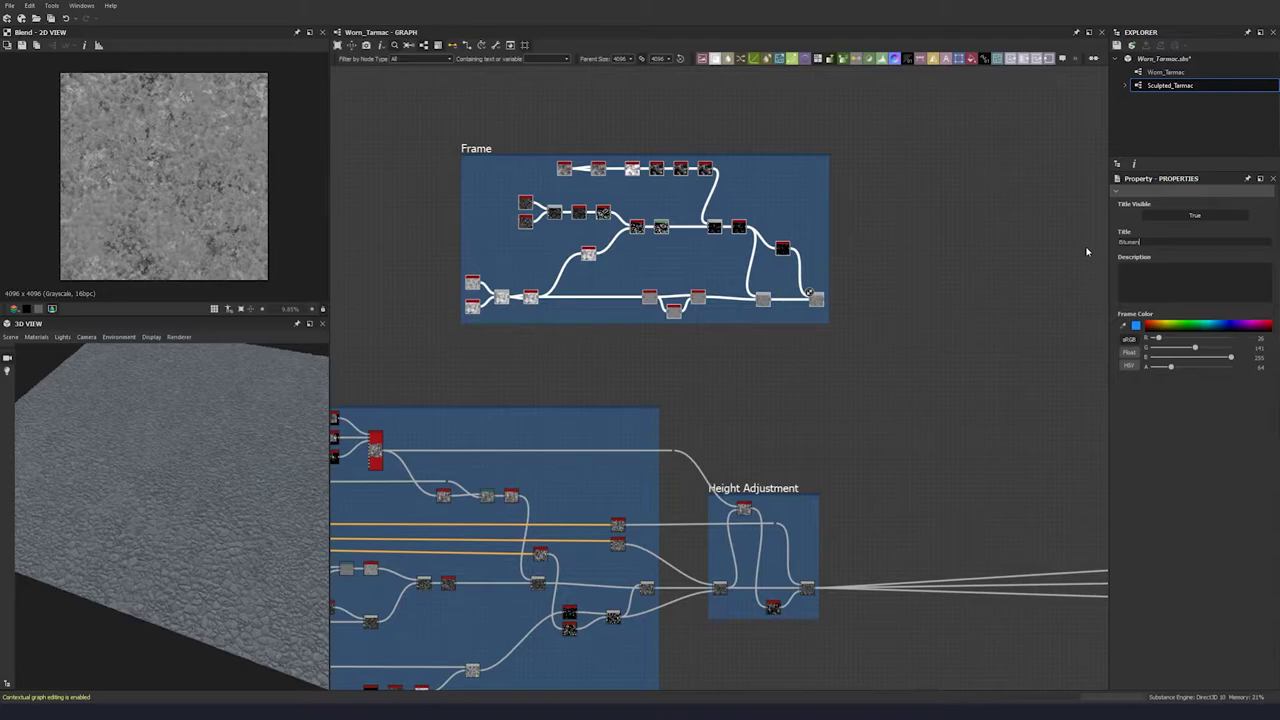
pyautogui.click(801, 449)
# - Add a Blend node and an Auto Levels node after the Height Adjustment frame
pyautogui.moveTo(801, 449); pyautogui.dragTo(637, 344, button='middle')
pyautogui.moveTo(300, 458); pyautogui.dragTo(224, 453)
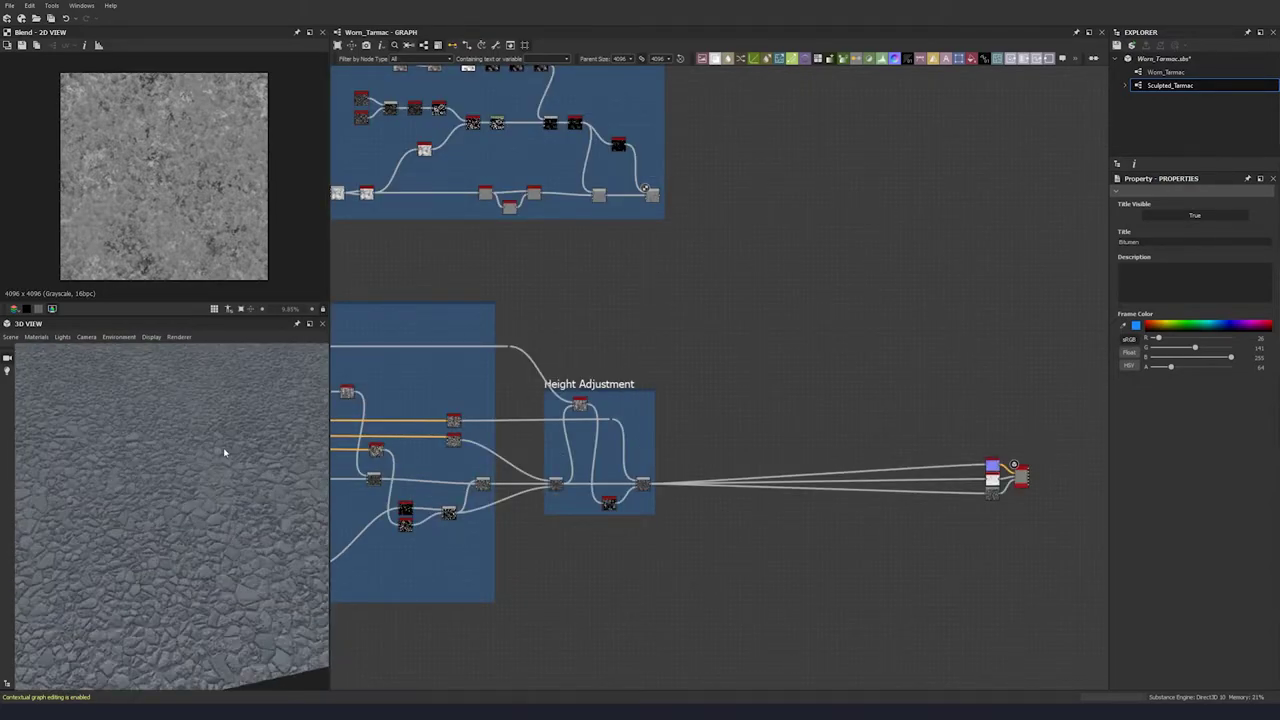
pyautogui.press('space')
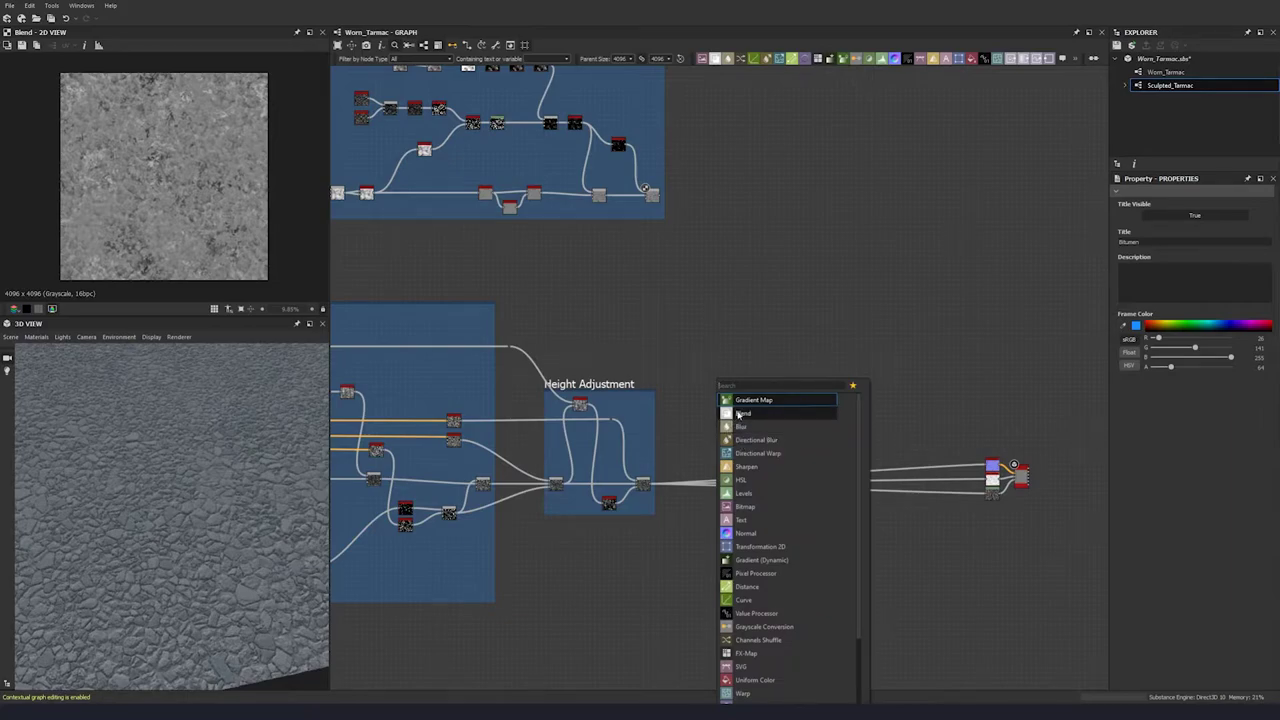
pyautogui.click(743, 413)
pyautogui.scroll(4, 718, 407)
pyautogui.press('space')
pyautogui.write('aut')
pyautogui.press('Return')
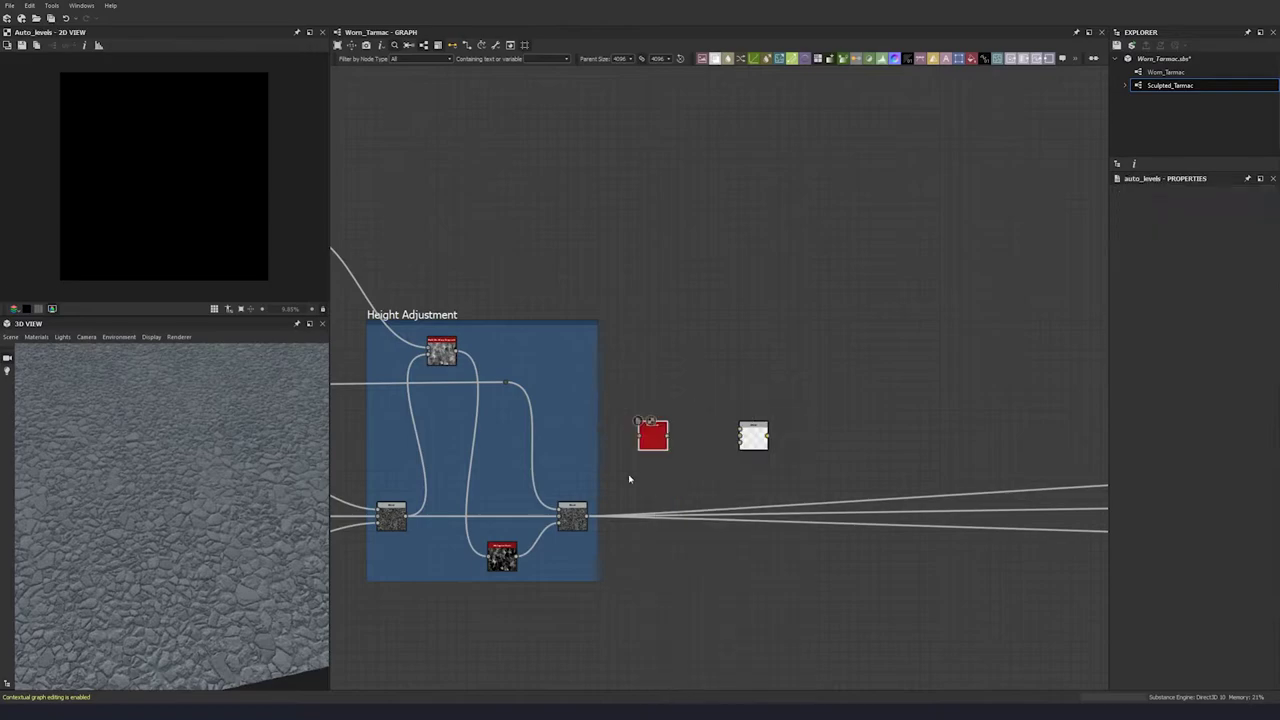
# - Feed the Height Adjustment output into one Auto Levels node and the Bitumen output into a second Auto Levels node
pyautogui.moveTo(590, 517); pyautogui.dragTo(717, 375)
pyautogui.scroll(-3, 640, 437)
pyautogui.scroll(-2, 641, 437)
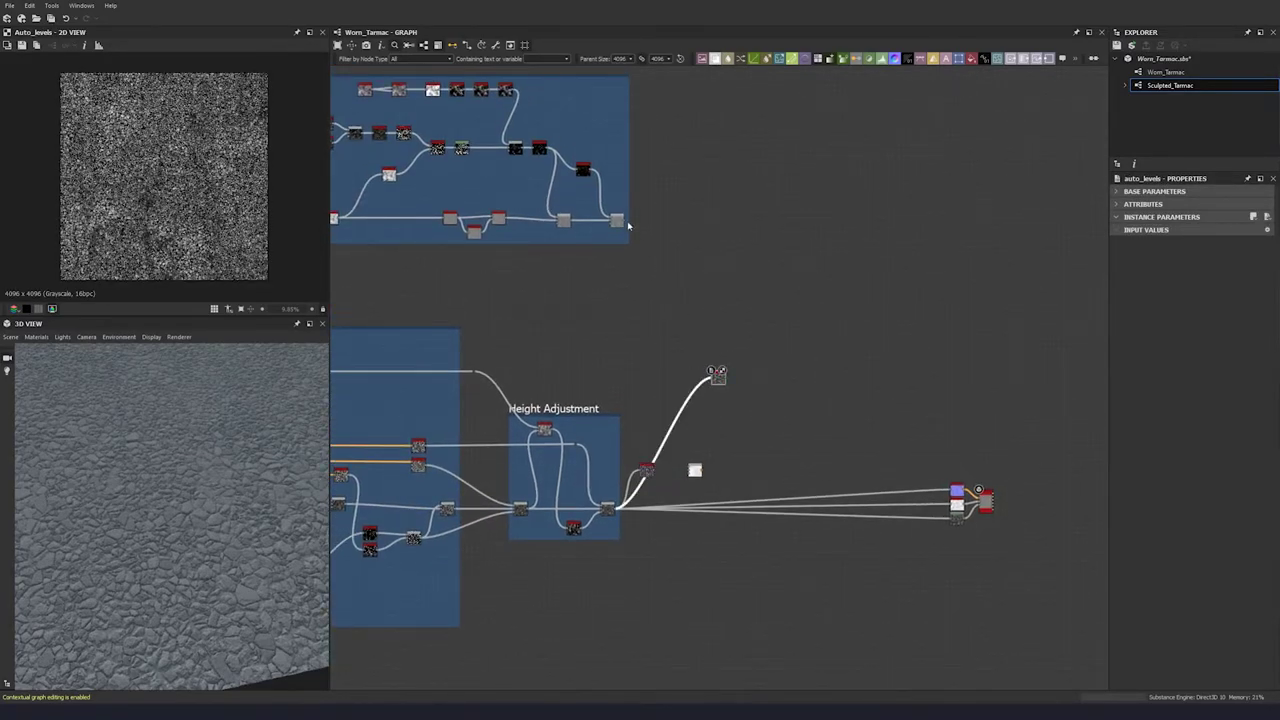
pyautogui.moveTo(622, 221); pyautogui.dragTo(647, 376)
# - Connect the Bitumen Auto Levels as foreground and the height Auto Levels as background of the Blend, set to Max (Lighten)
pyautogui.scroll(3, 690, 390)
pyautogui.moveTo(530, 360); pyautogui.dragTo(629, 358)
pyautogui.moveTo(531, 300); pyautogui.dragTo(629, 350)
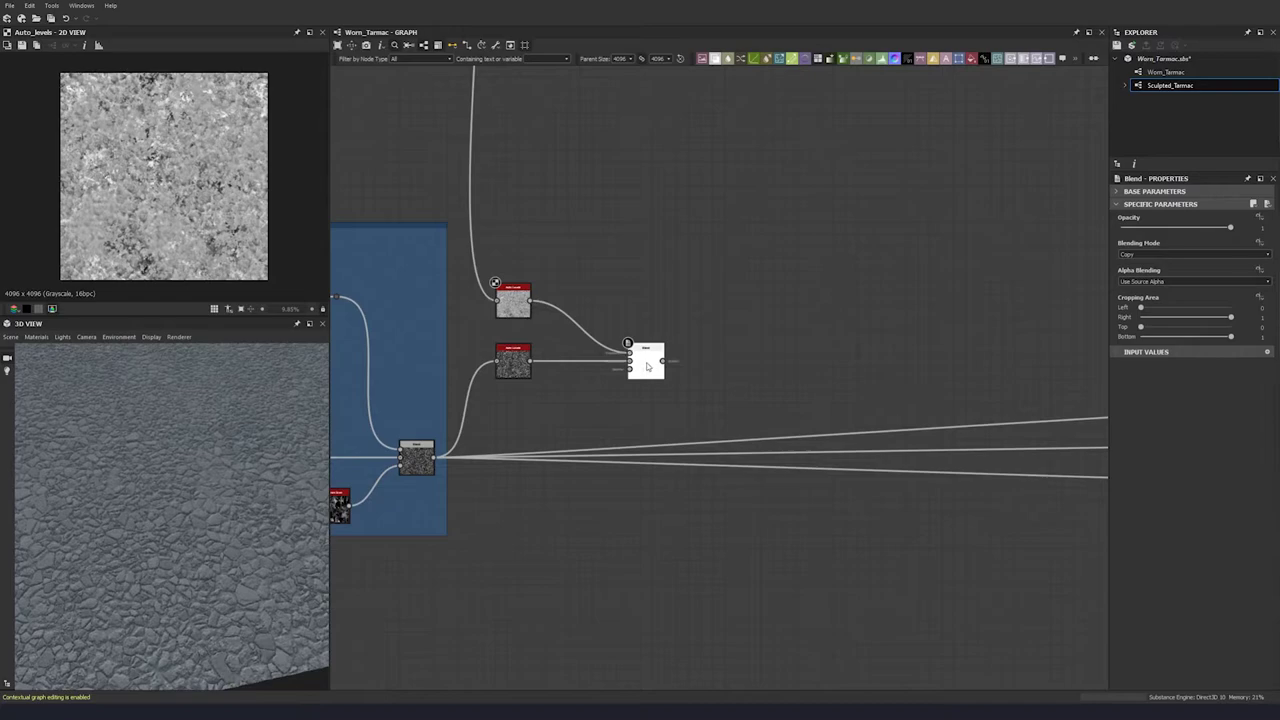
pyautogui.click(1168, 256)
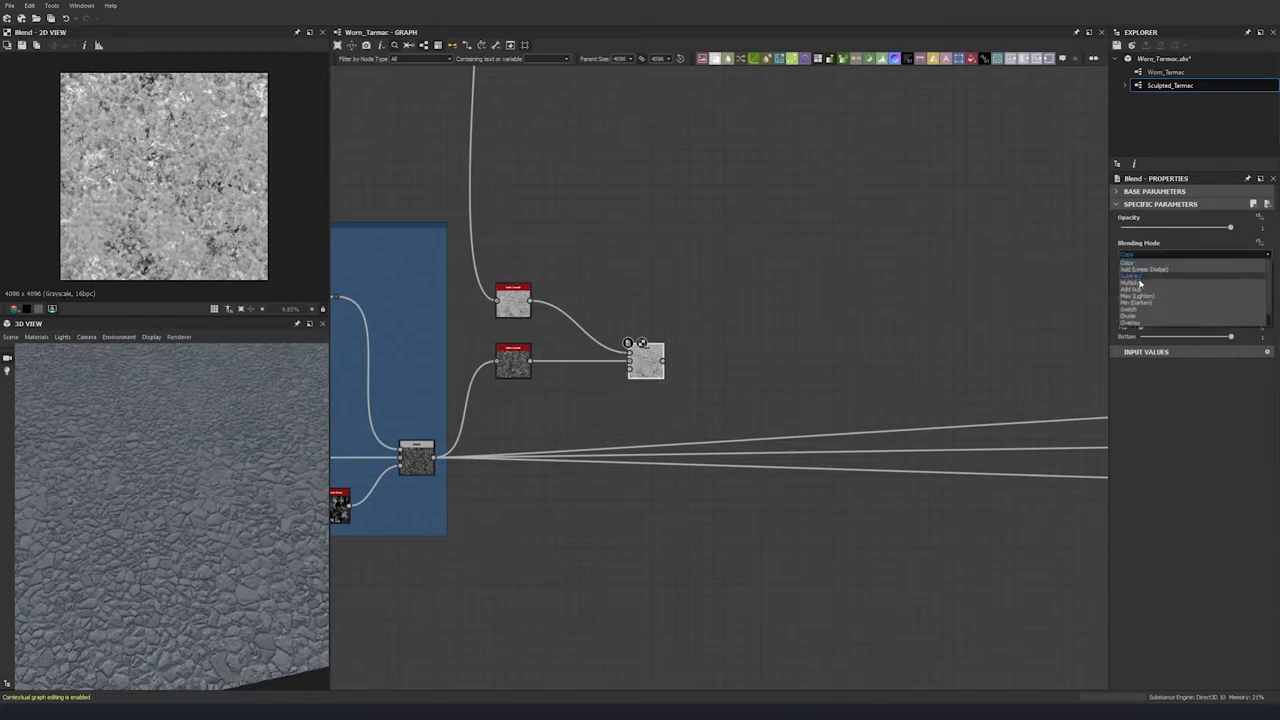
pyautogui.click(1137, 297)
# - Transfer the three links to the material output nodes from the Height Adjustment Blend to the new Blend, and check the 3D surface
pyautogui.moveTo(549, 438); pyautogui.dragTo(491, 403, button='middle')
pyautogui.keyDown('shift'); pyautogui.moveTo(376, 423); pyautogui.dragTo(605, 326); pyautogui.keyUp('shift')
pyautogui.click(566, 414)
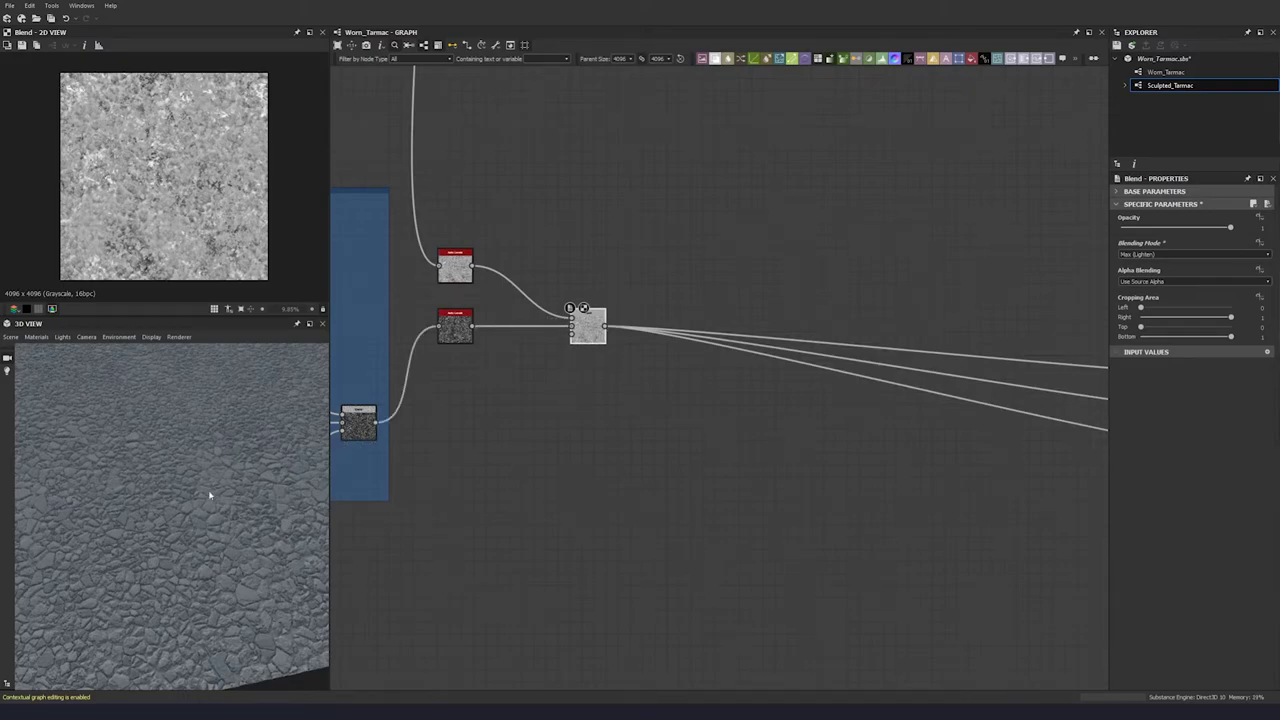
pyautogui.scroll(-5, 163, 483)
pyautogui.moveTo(168, 517); pyautogui.dragTo(225, 522)
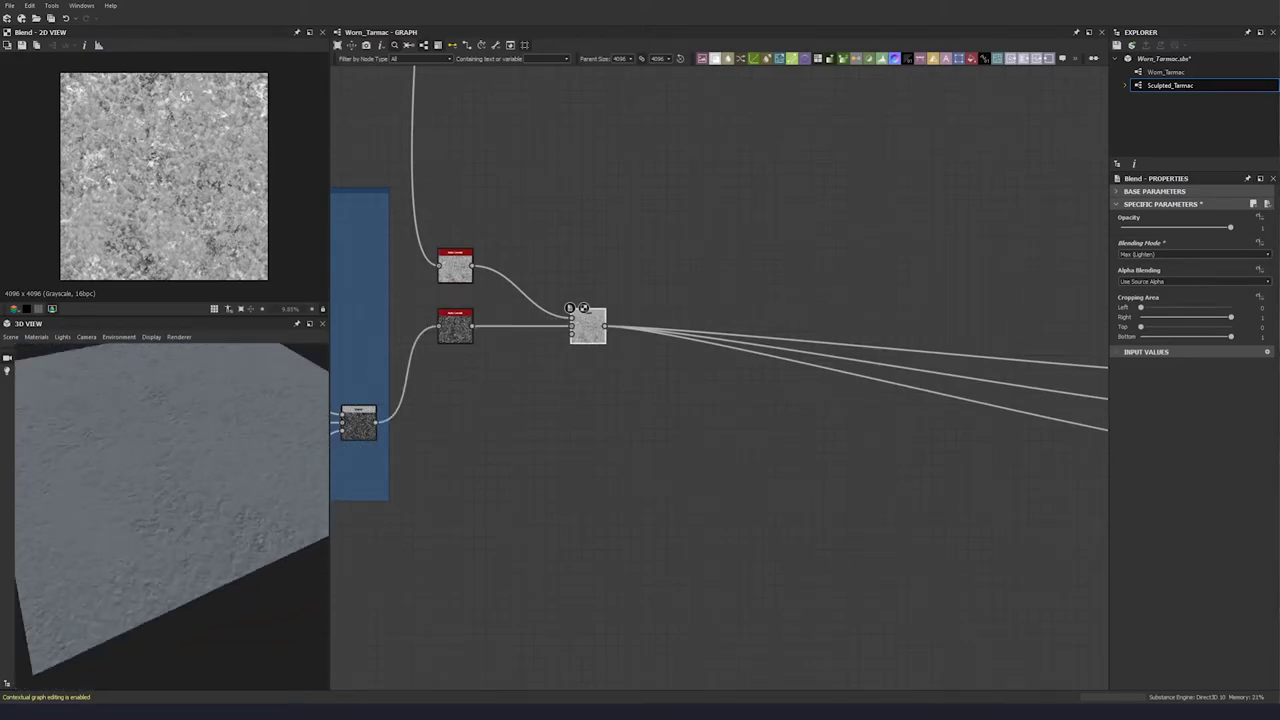
# - Add a Histogram Range after the Bitumen Auto Levels with Range 1 and Position 0.28
pyautogui.press('space')
pyautogui.write('rang')
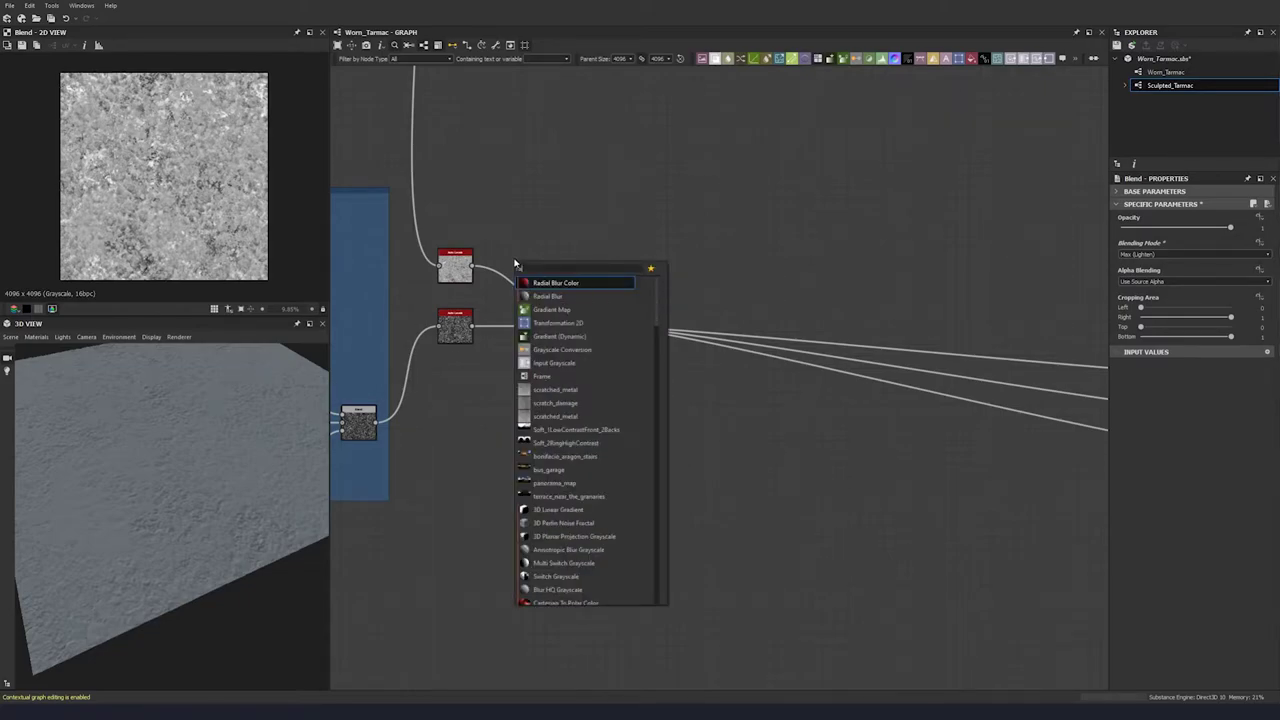
pyautogui.click(557, 309)
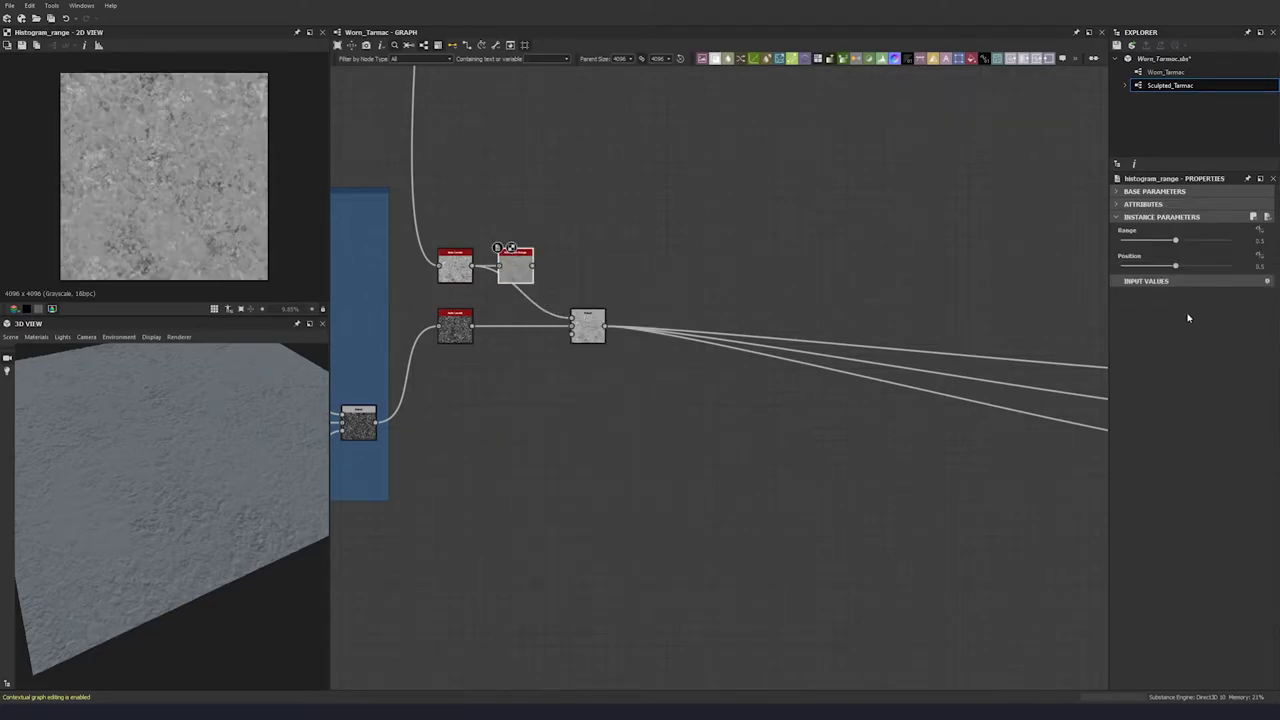
pyautogui.moveTo(1176, 241); pyautogui.dragTo(1230, 241)
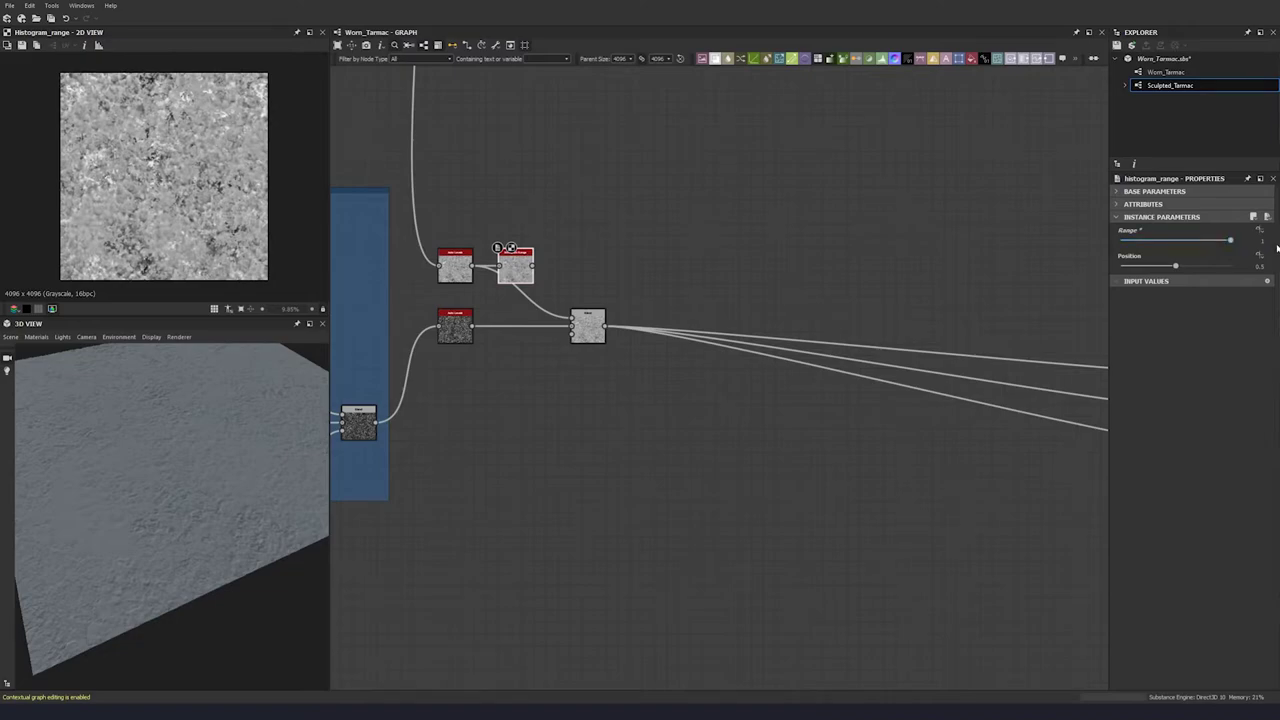
pyautogui.click(1177, 266)
pyautogui.write('0.3')
pyautogui.press('Return')
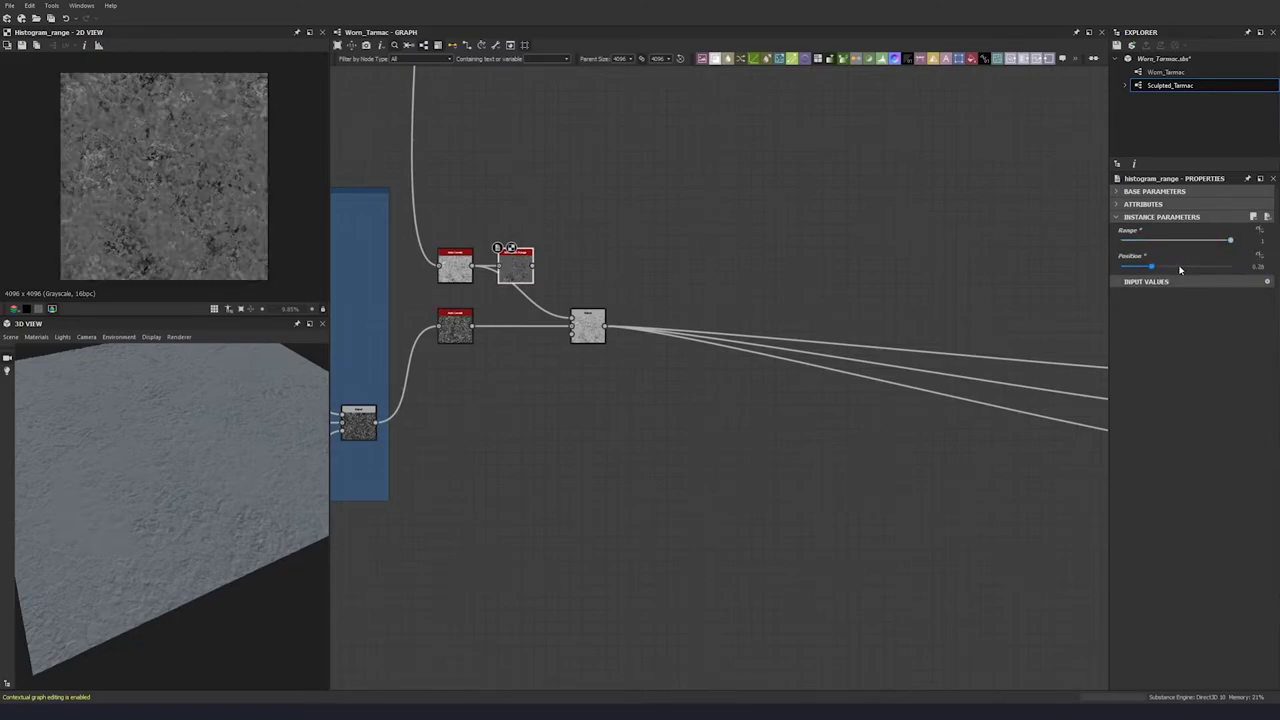
# - Connect the Histogram Range to the foreground of the Max (Lighten) Blend
pyautogui.click(515, 265)
pyautogui.moveTo(578, 308); pyautogui.dragTo(579, 308)
pyautogui.click(574, 318)
pyautogui.moveTo(533, 266); pyautogui.dragTo(571, 318)
# - Examine how the bitumen fills between the stones in the 3D view from several angles and light directions
pyautogui.moveTo(161, 552); pyautogui.dragTo(118, 562)
pyautogui.scroll(4, 152, 416)
pyautogui.scroll(3, 157, 476)
pyautogui.keyDown('ctrl'); pyautogui.keyDown('shift'); pyautogui.moveTo(225, 448); pyautogui.dragTo(235, 502, button='right'); pyautogui.keyUp('shift'); pyautogui.keyUp('ctrl')
pyautogui.moveTo(215, 429); pyautogui.dragTo(223, 490)
pyautogui.moveTo(85, 525); pyautogui.dragTo(171, 522)
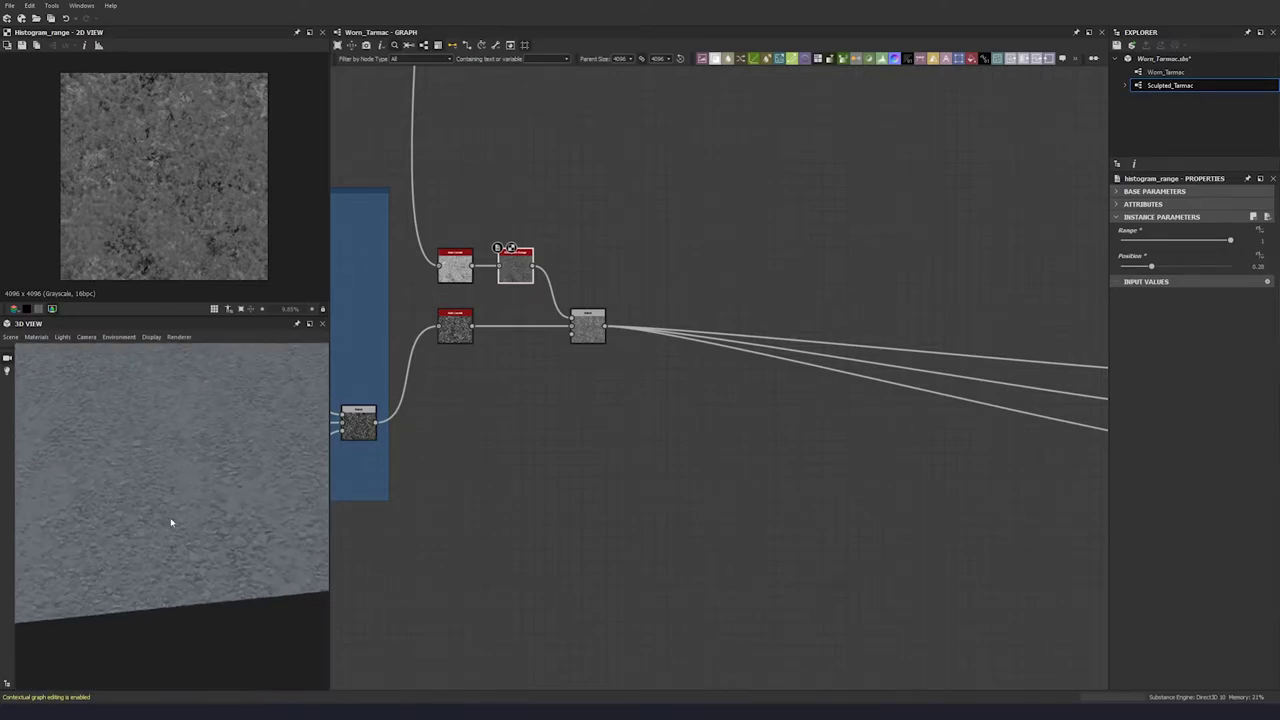
pyautogui.moveTo(277, 528); pyautogui.dragTo(226, 509)
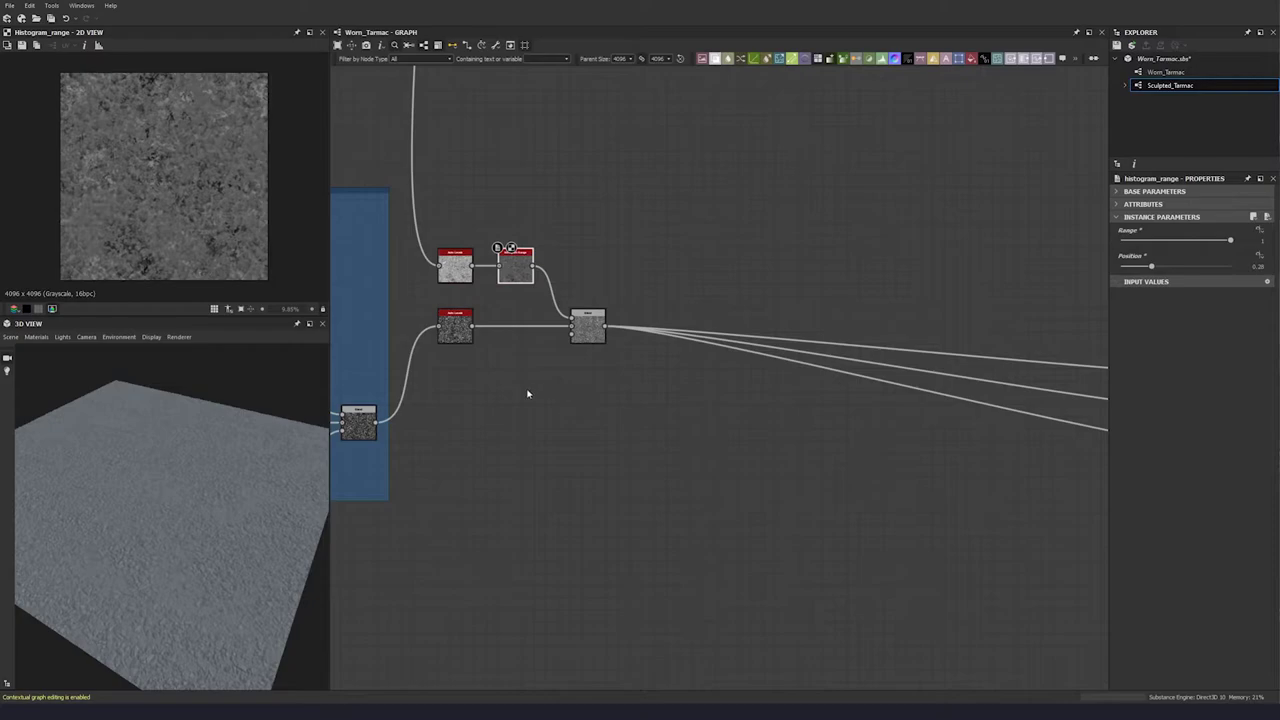
# - Duplicate the Max (Lighten) Blend just below it, swap the copy's foreground and background inputs, and set its mode to Divide
pyautogui.click(588, 333)
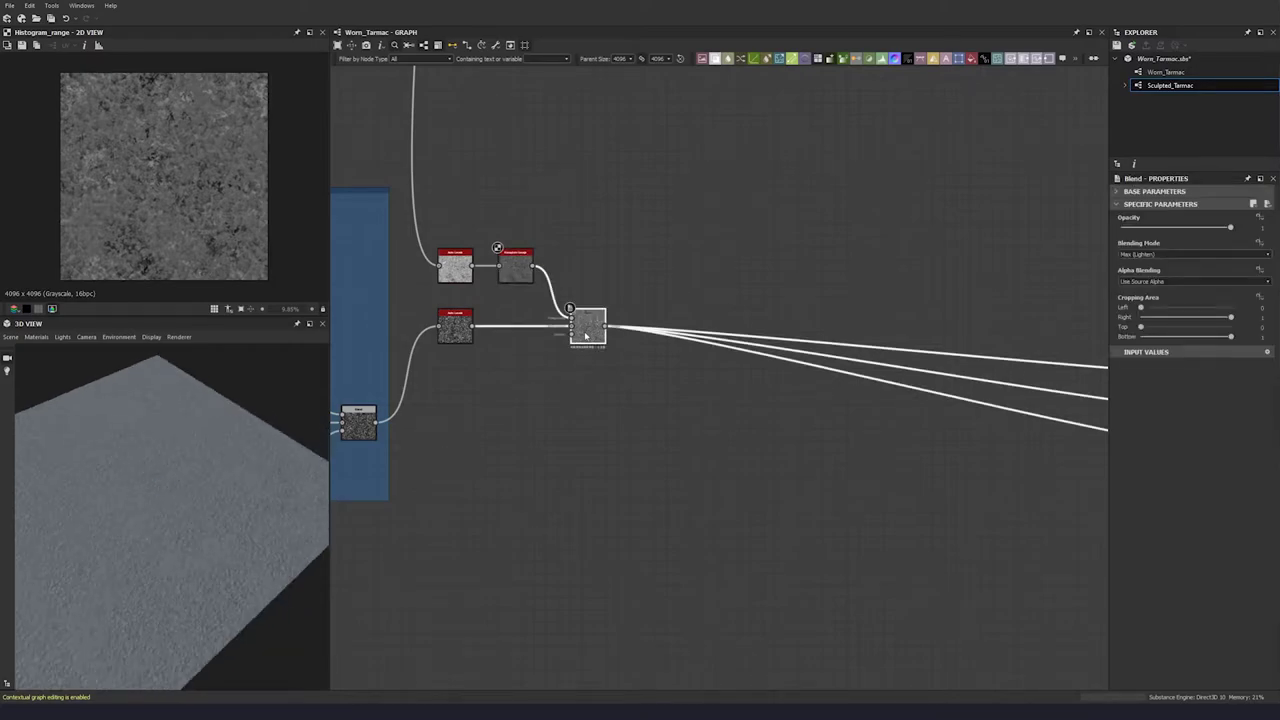
pyautogui.hotkey('ctrl', 'd')
pyautogui.moveTo(719, 378); pyautogui.dragTo(590, 390)
pyautogui.moveTo(513, 402); pyautogui.dragTo(558, 371)
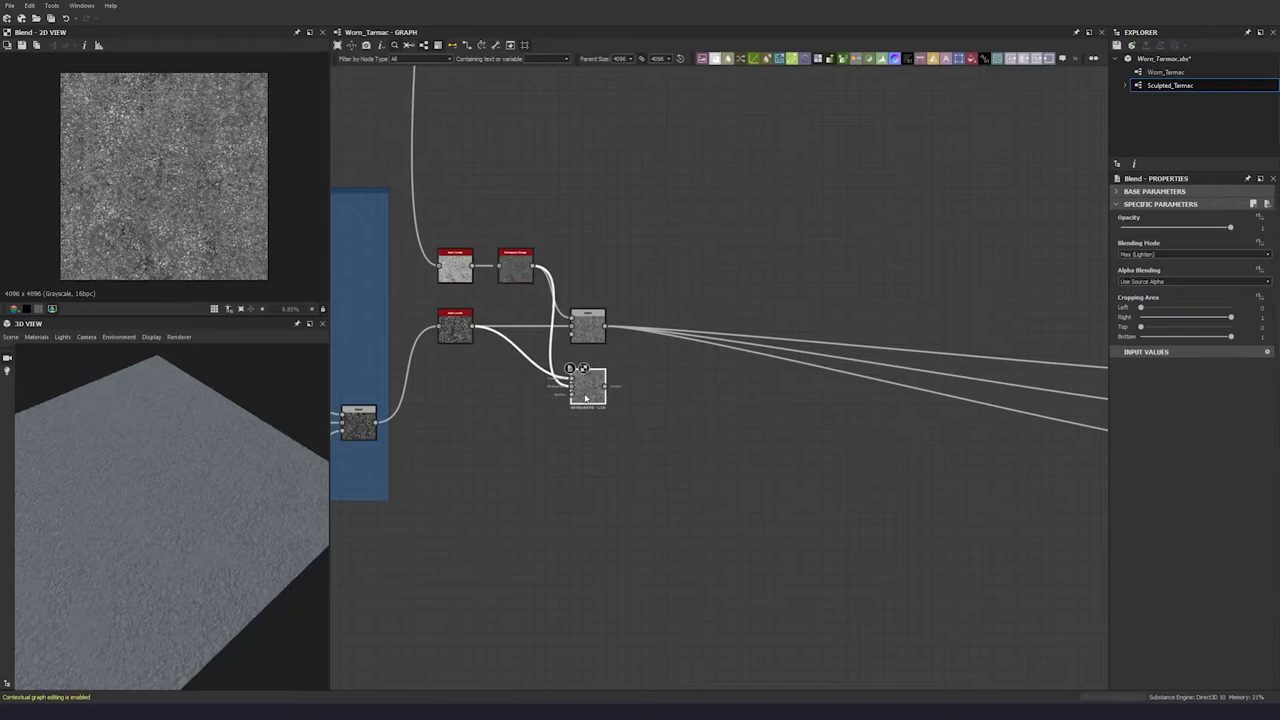
pyautogui.click(1140, 255)
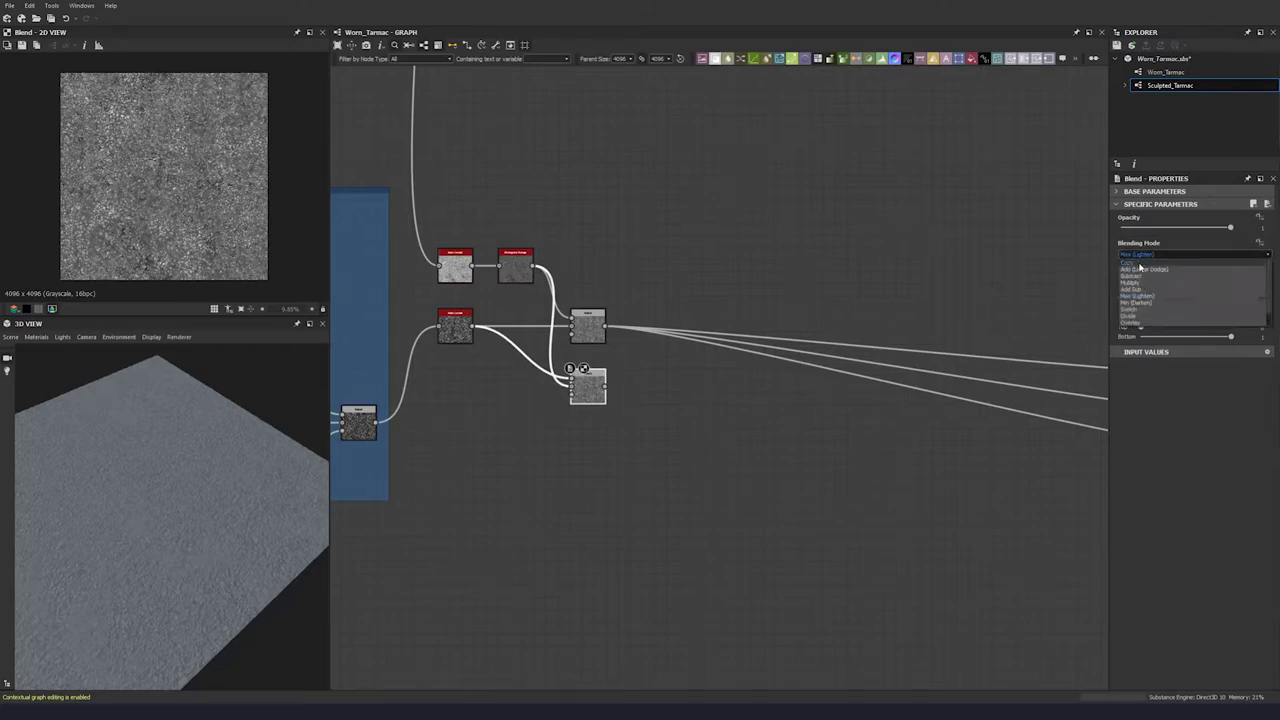
pyautogui.click(1137, 316)
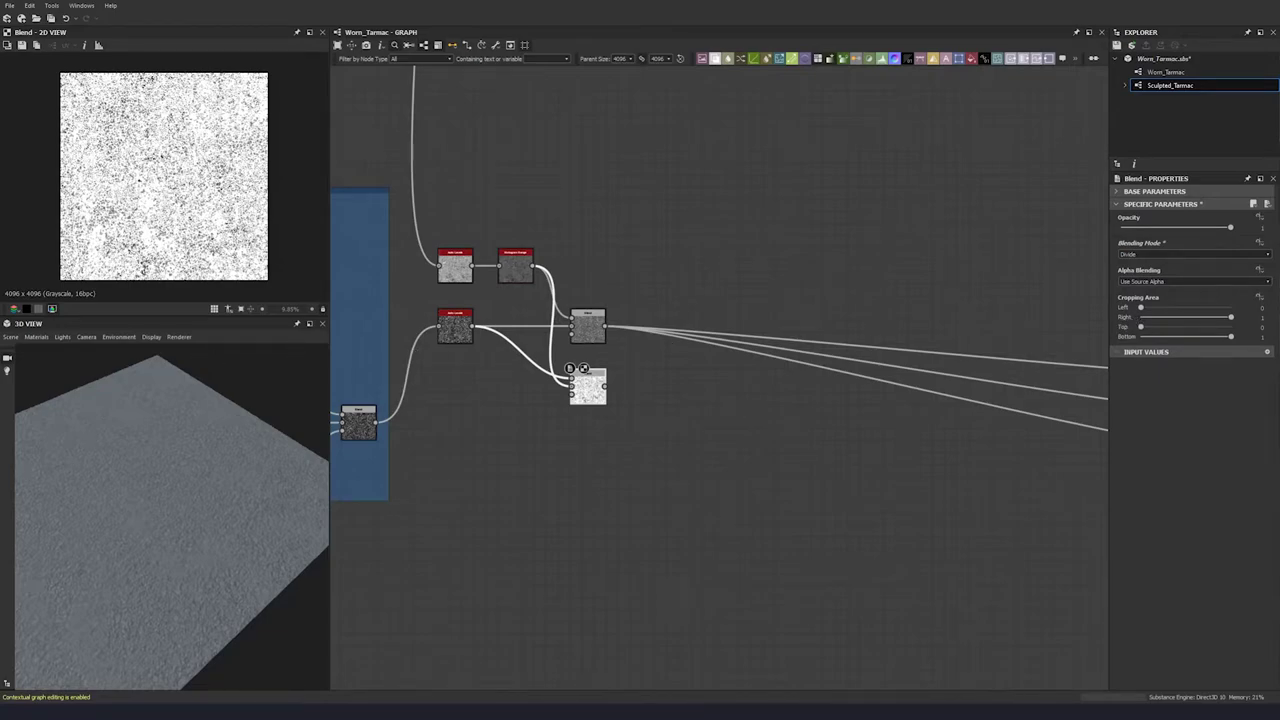
# - Add a Histogram Scan after the Divide Blend and set its Position to 0.01
pyautogui.press('space')
pyautogui.write('hist')
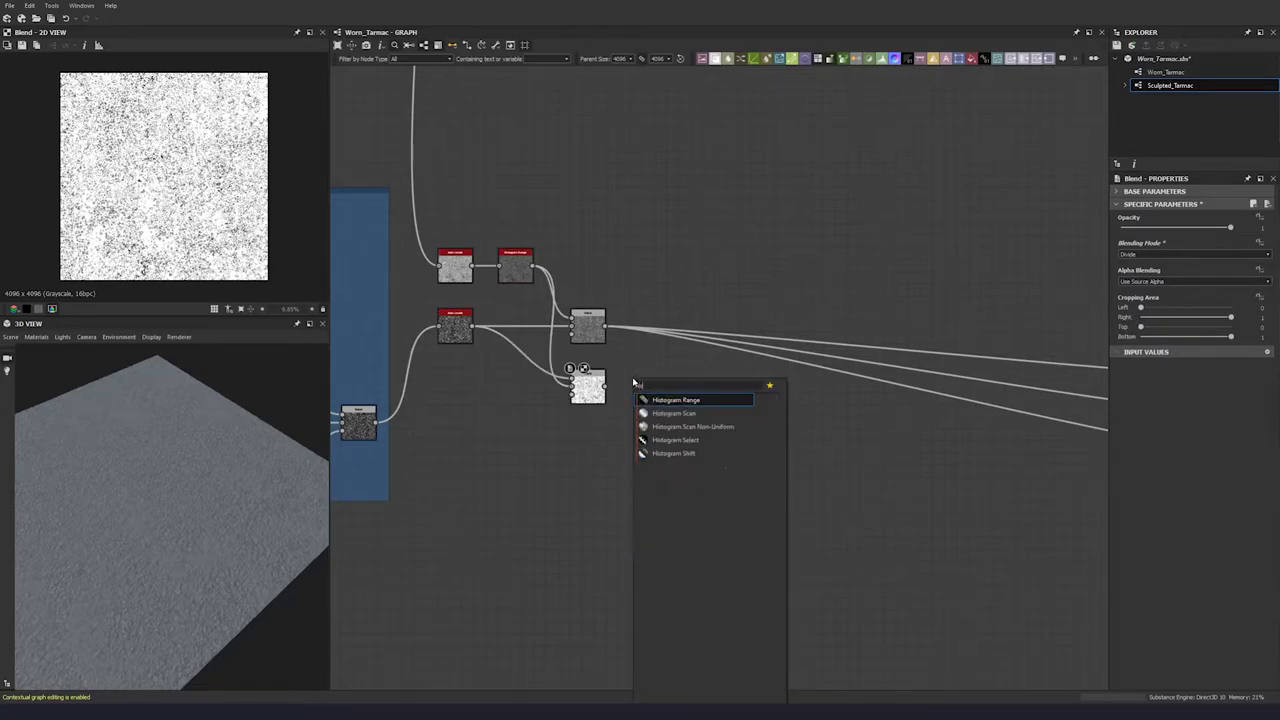
pyautogui.click(674, 413)
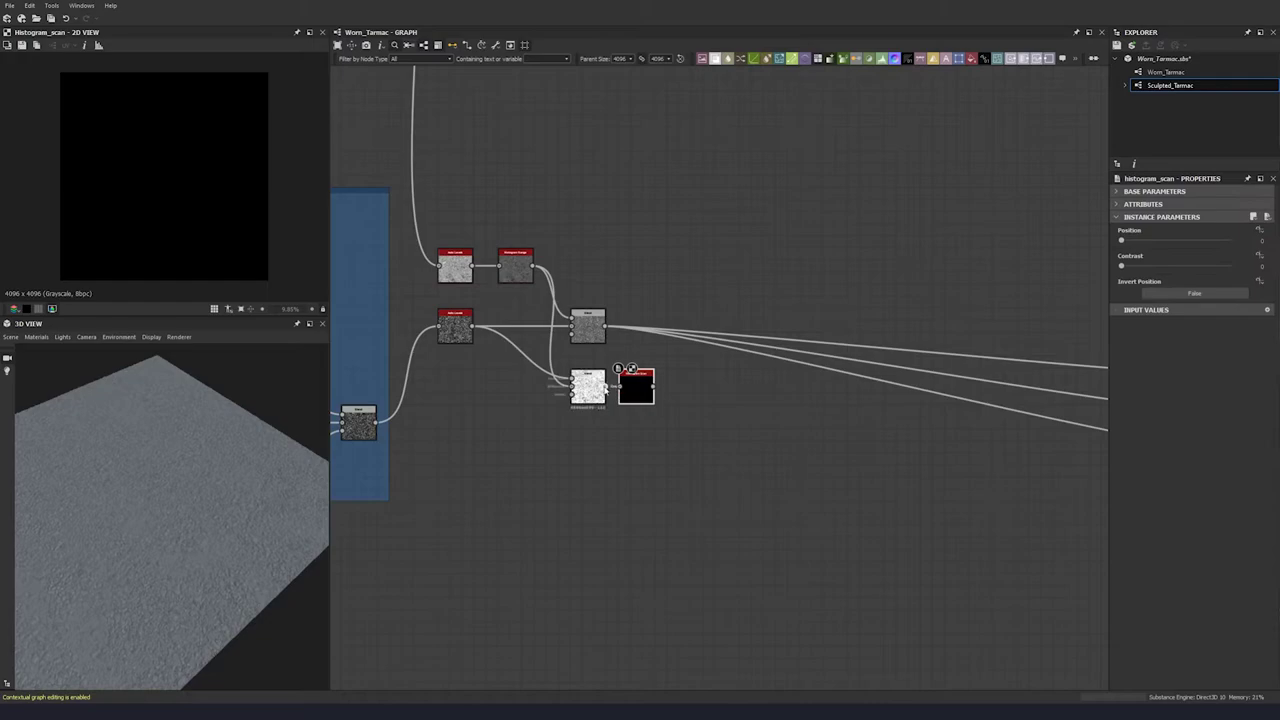
pyautogui.moveTo(1123, 267)
pyautogui.mouseDown()
pyautogui.moveTo(1230, 267)
pyautogui.moveTo(1121, 264)
pyautogui.mouseUp()
pyautogui.click(1121, 242)
pyautogui.write('0.01')
pyautogui.press('Return')
pyautogui.scroll(5, 220, 217)
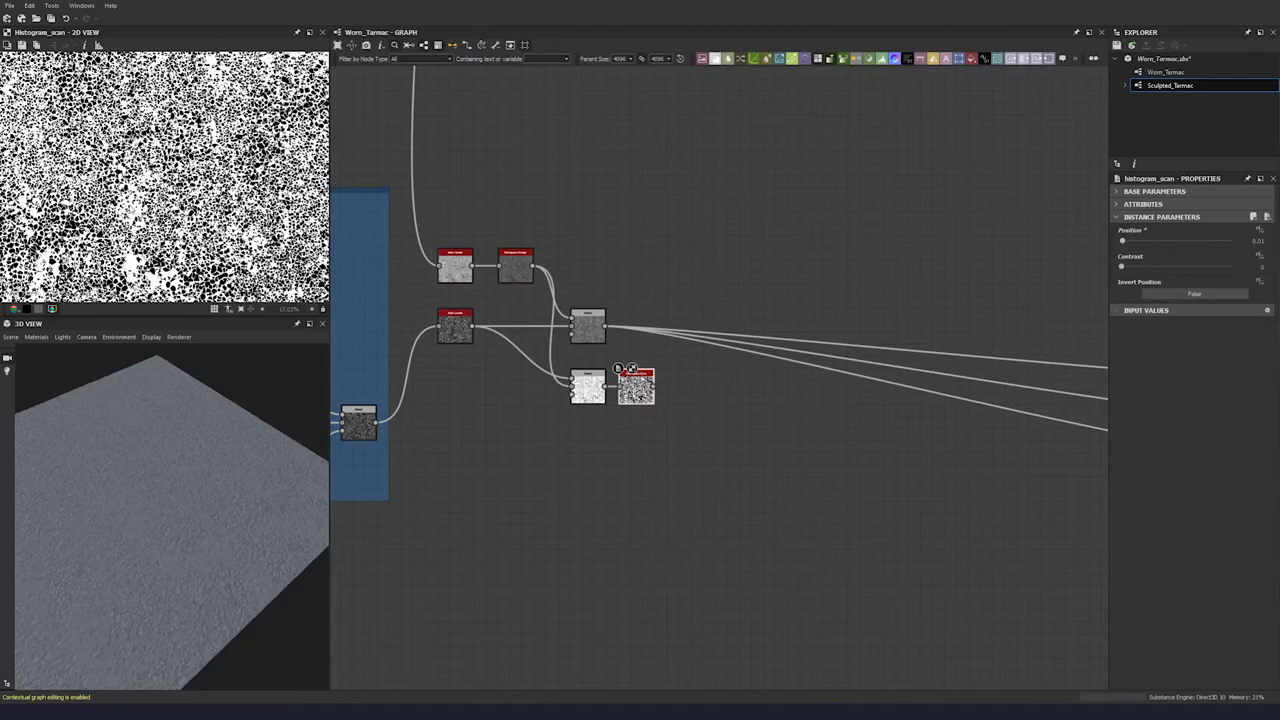
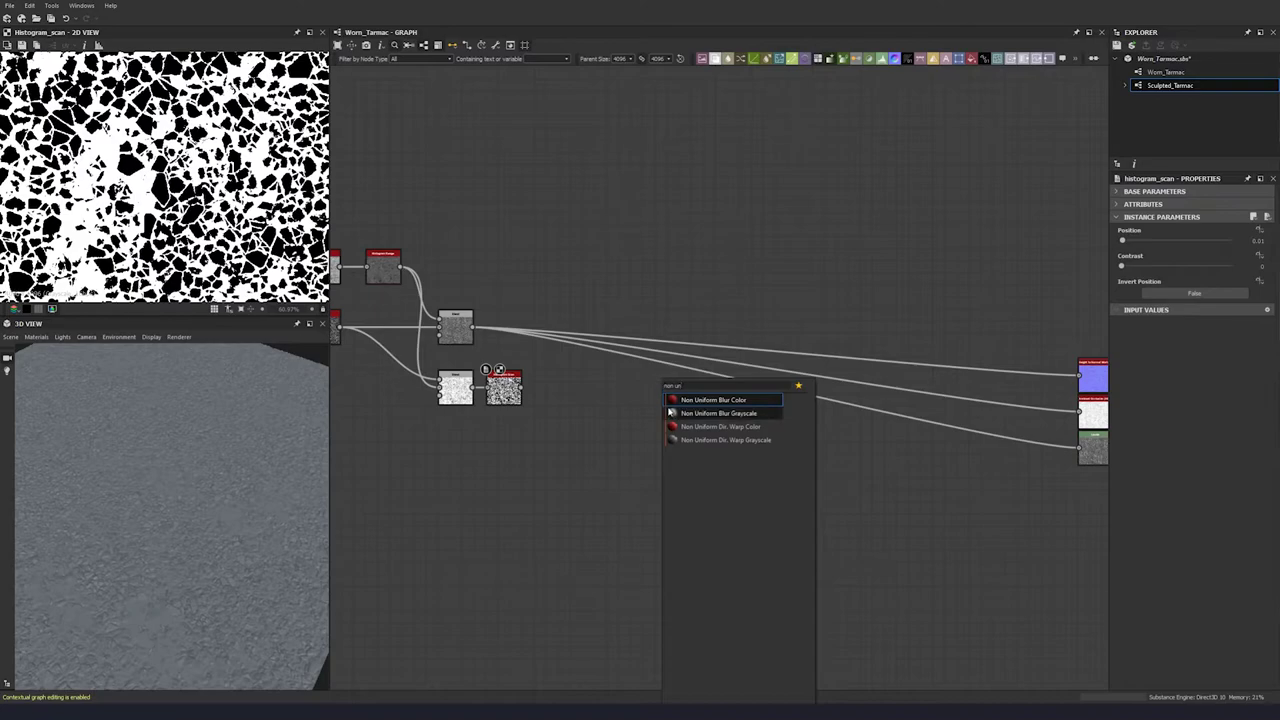
# - Add a Non Uniform Blur Grayscale node and feed it from the Max (Lighten) Blend
pyautogui.click(718, 413)
pyautogui.moveTo(471, 327); pyautogui.dragTo(707, 316)
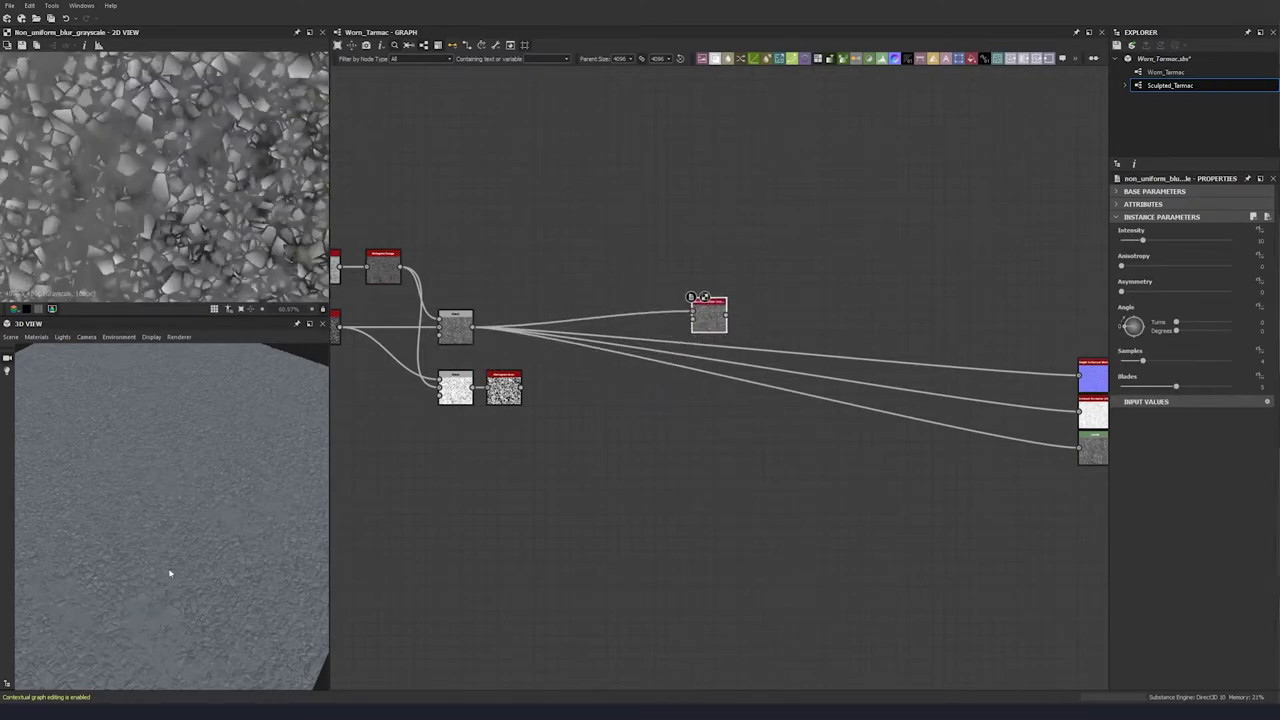
pyautogui.moveTo(519, 397); pyautogui.dragTo(456, 385, button='middle')
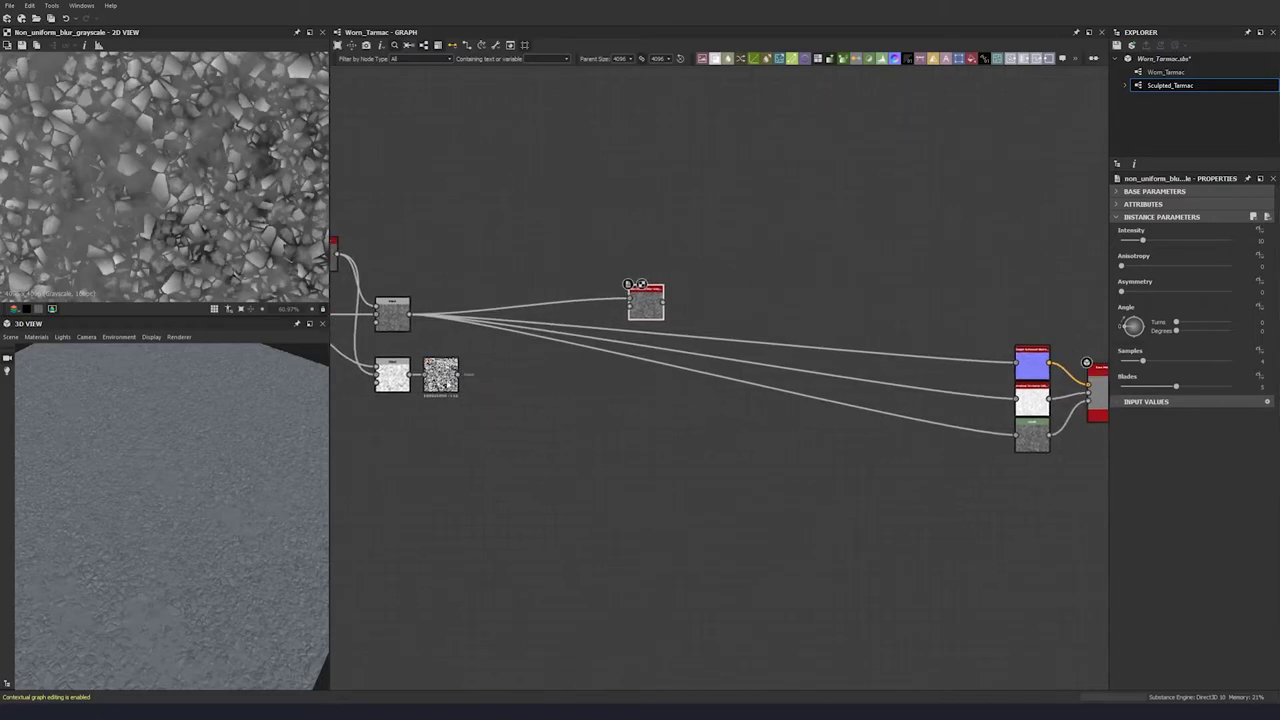
# - Add an Edge Detect node below the Histogram Scan and connect the scan's output to it
pyautogui.doubleClick(452, 384)
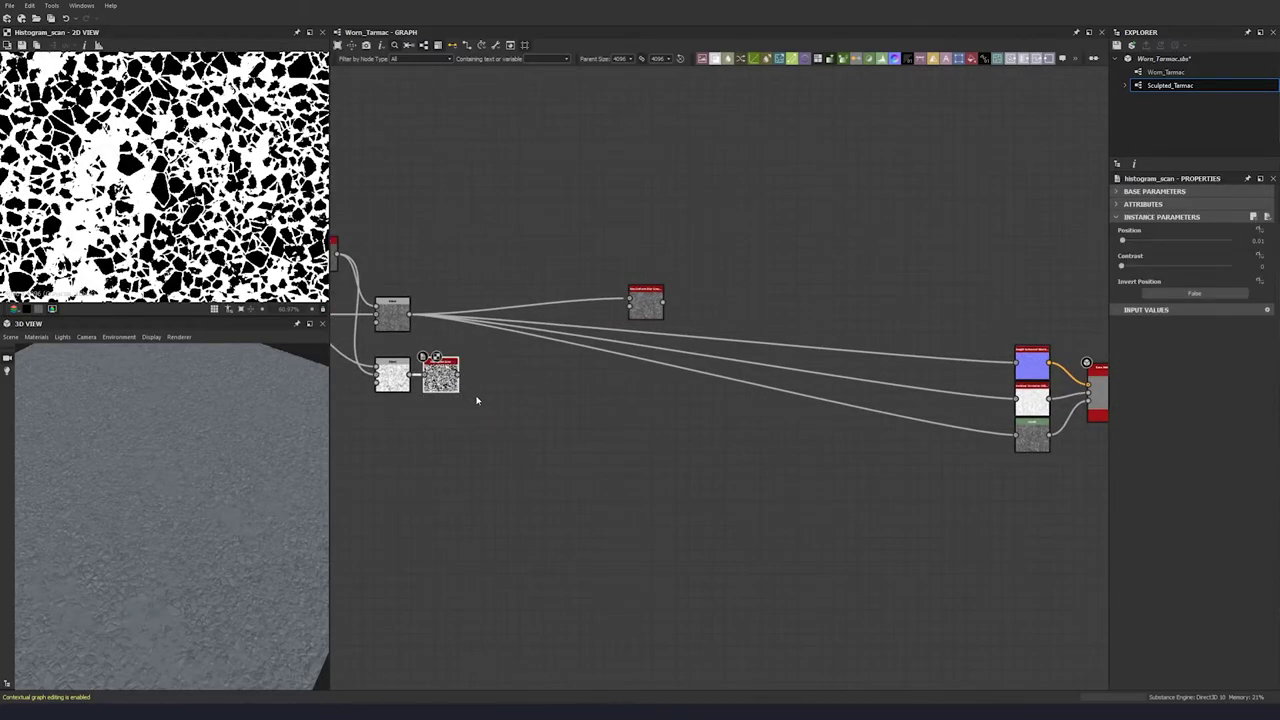
pyautogui.click(477, 400)
pyautogui.press('space')
pyautogui.write('edge')
pyautogui.click(500, 404)
pyautogui.doubleClick(492, 405)
pyautogui.moveTo(492, 405); pyautogui.dragTo(516, 406)
pyautogui.moveTo(458, 375); pyautogui.dragTo(507, 432)
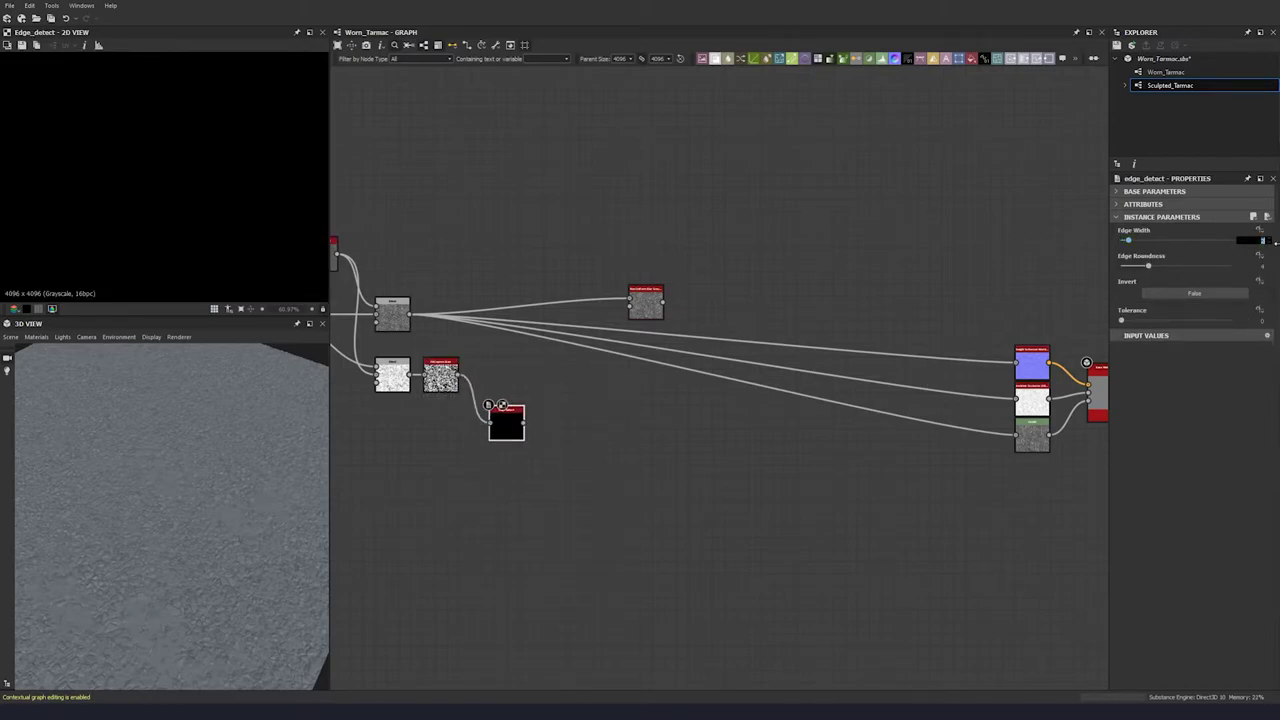
# - Set the Edge Detect's Edge Width to 1.05 and Edge Roundness to 0
pyautogui.write('1.05')
pyautogui.press('Return')
pyautogui.moveTo(1136, 269); pyautogui.dragTo(1077, 277)
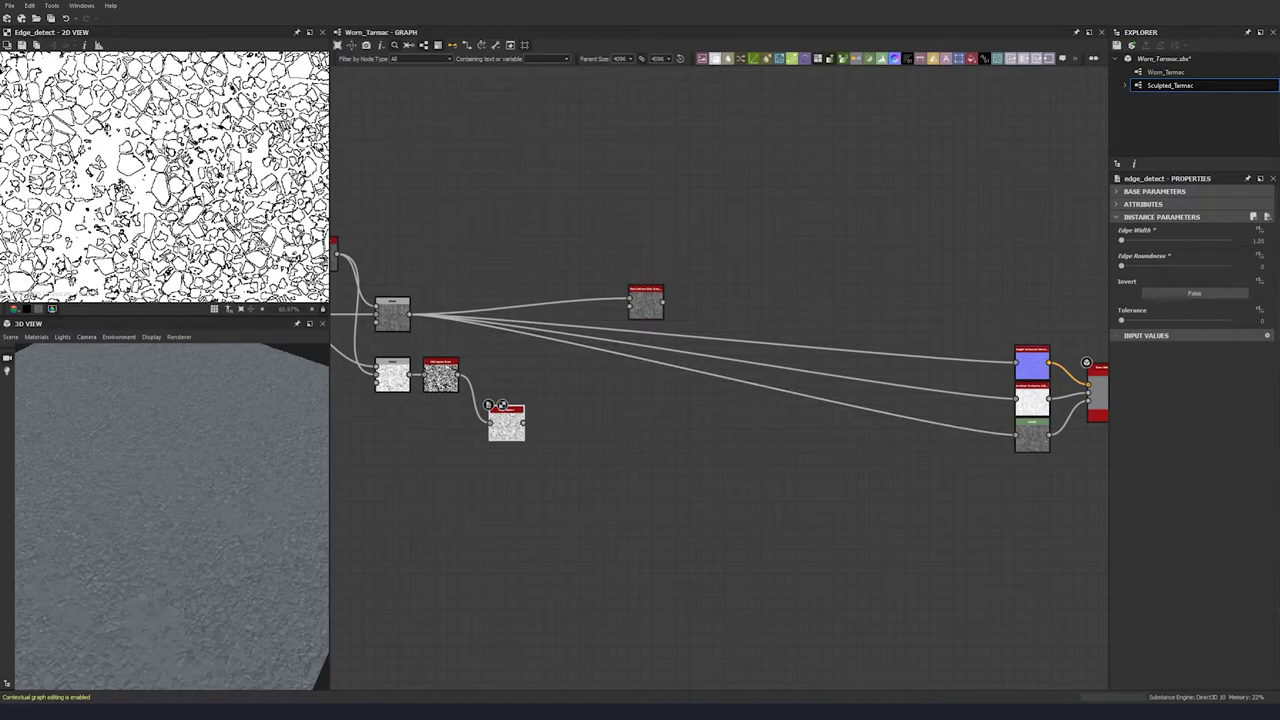
# - Add an Invert Grayscale node after the Edge Detect
pyautogui.press('space')
pyautogui.write('invert')
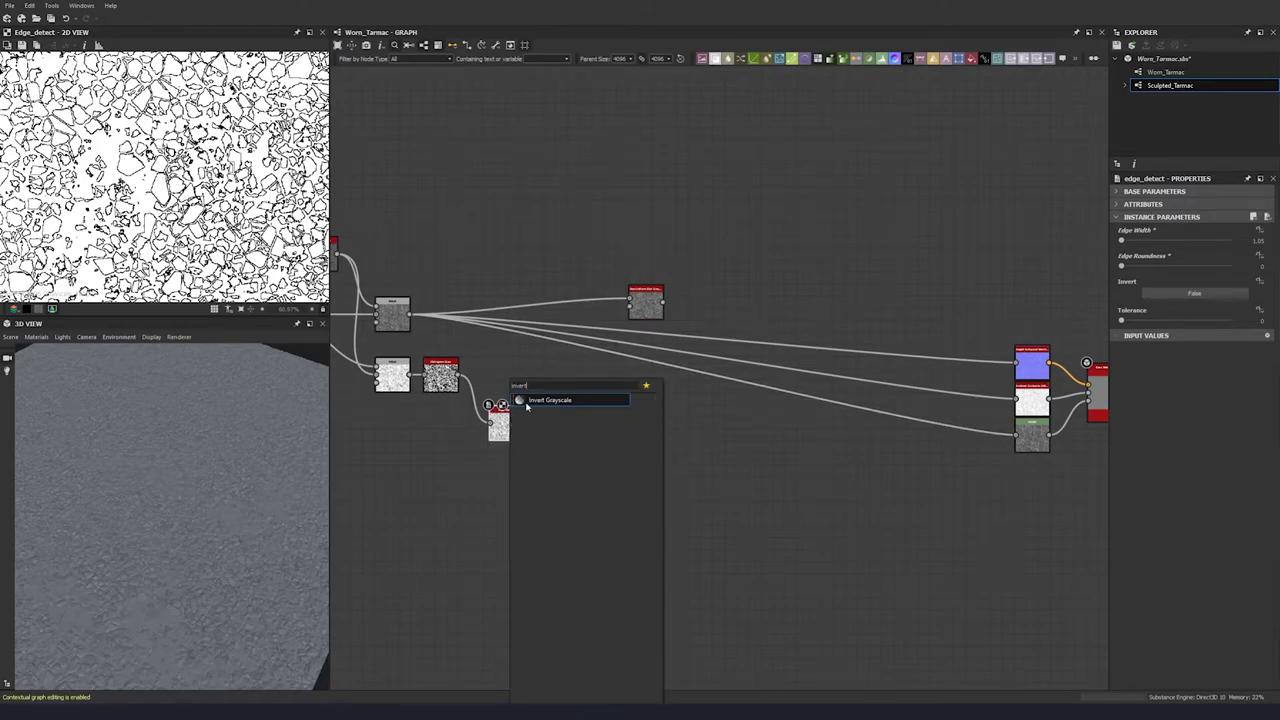
pyautogui.click(549, 400)
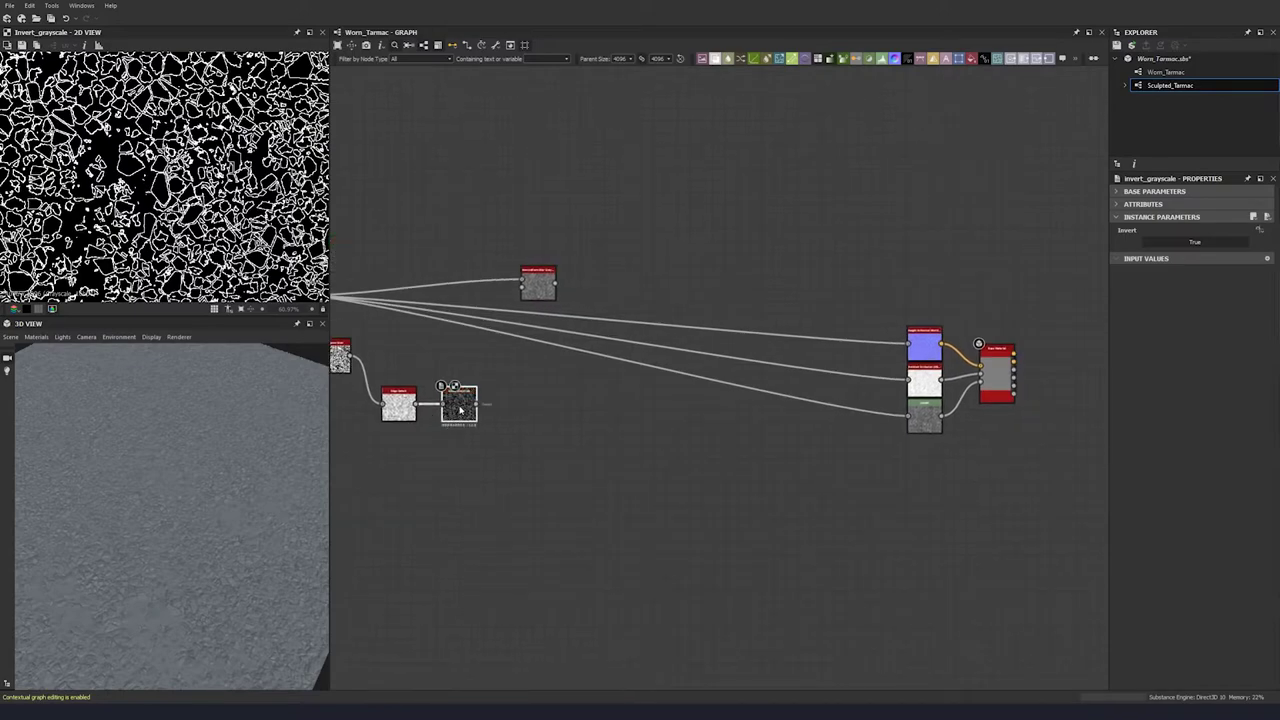
# - Add a Blur HQ Grayscale after the Invert Grayscale with Quality 1 and Intensity 0.45
pyautogui.press('space')
pyautogui.write('blur hq')
pyautogui.click(508, 402)
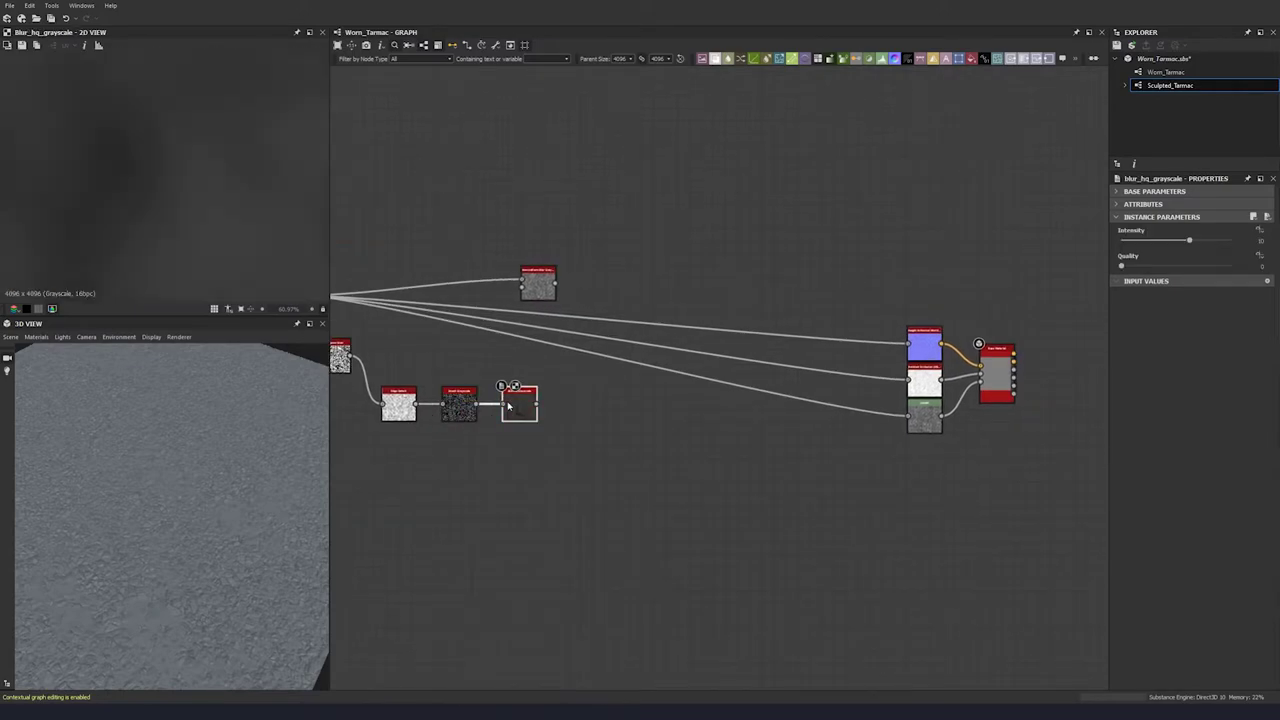
pyautogui.moveTo(1151, 269); pyautogui.dragTo(1211, 266)
pyautogui.click(1205, 243)
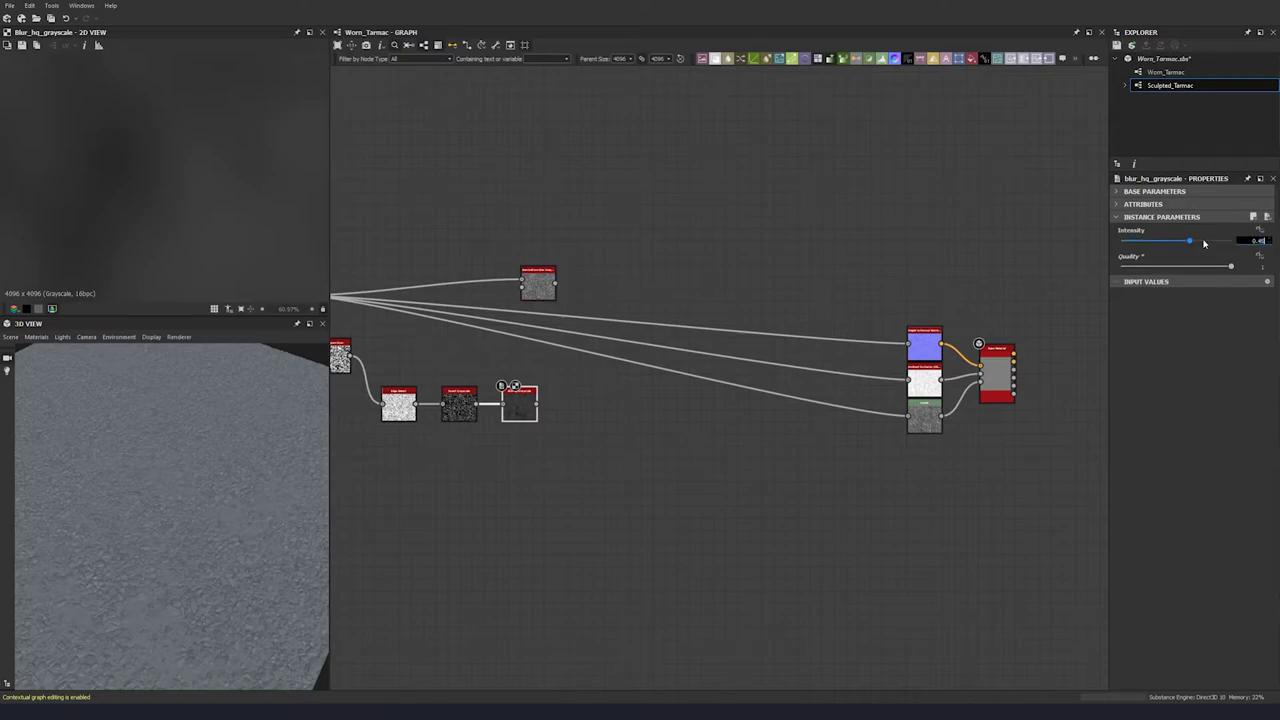
pyautogui.write('0.45')
pyautogui.press('Return')
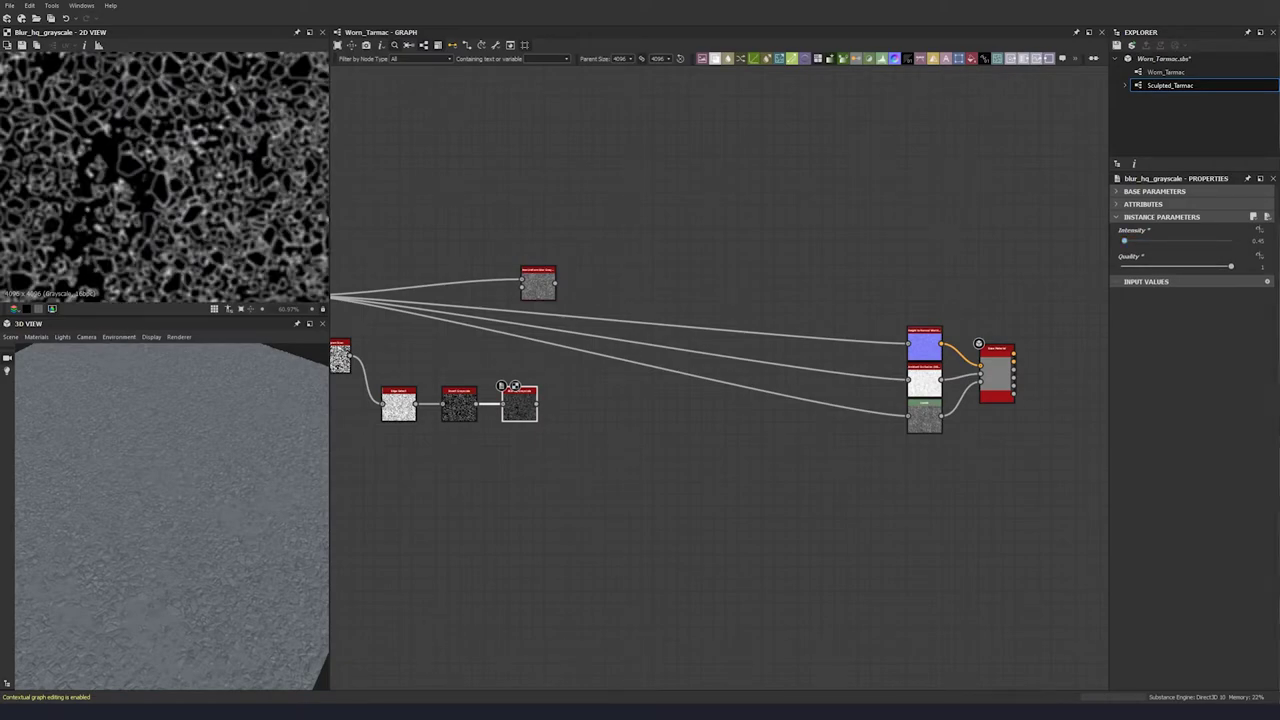
# - Connect the Blur HQ Grayscale output to the Non Uniform Blur's second input and preview the Non Uniform Blur node
pyautogui.moveTo(550, 288); pyautogui.dragTo(579, 288)
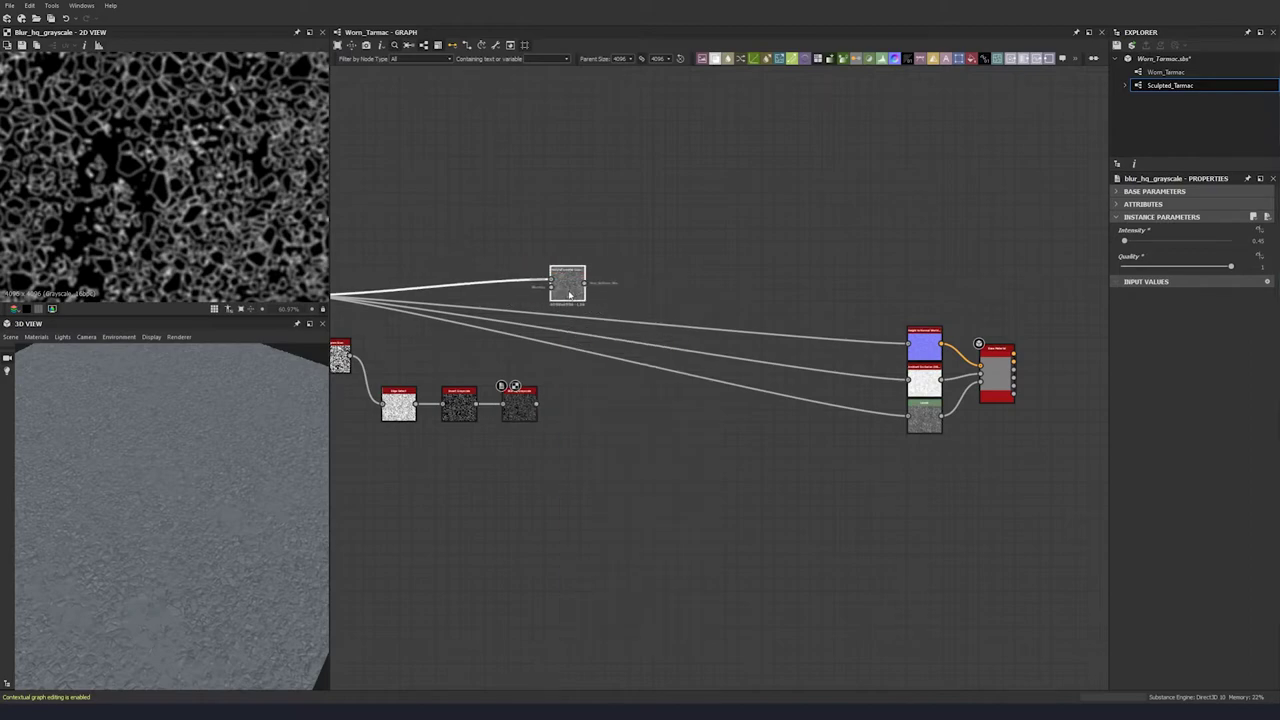
pyautogui.moveTo(538, 404); pyautogui.dragTo(577, 298)
pyautogui.doubleClick(577, 298)
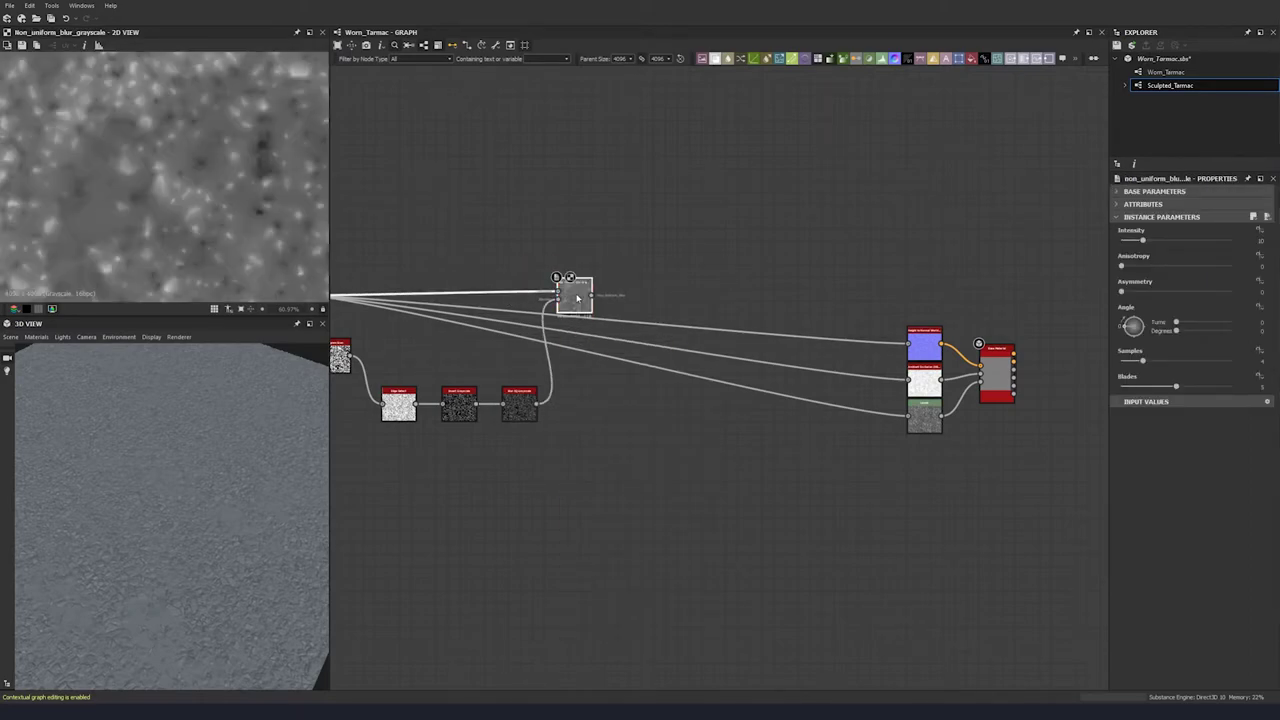
# - Set the Non Uniform Blur's Intensity to 0.6 and raise its Samples and Blades to their maximum
pyautogui.click(1268, 241)
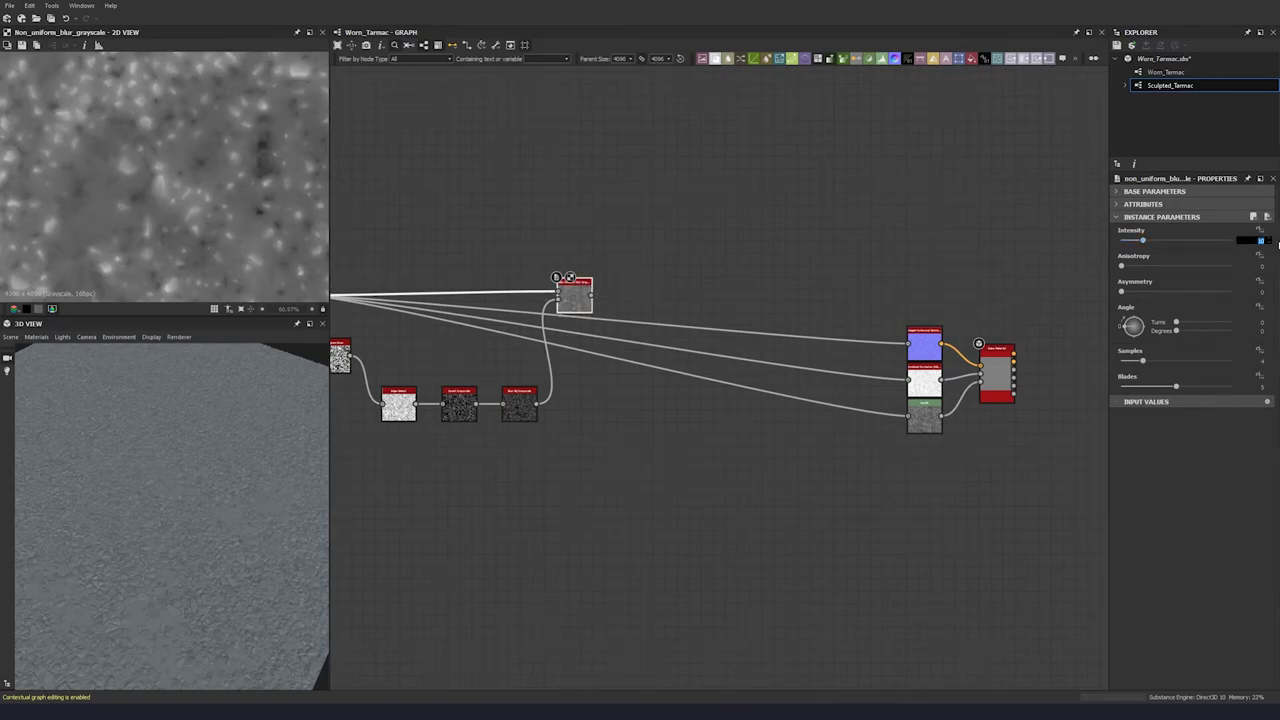
pyautogui.write('0.6')
pyautogui.press('Return')
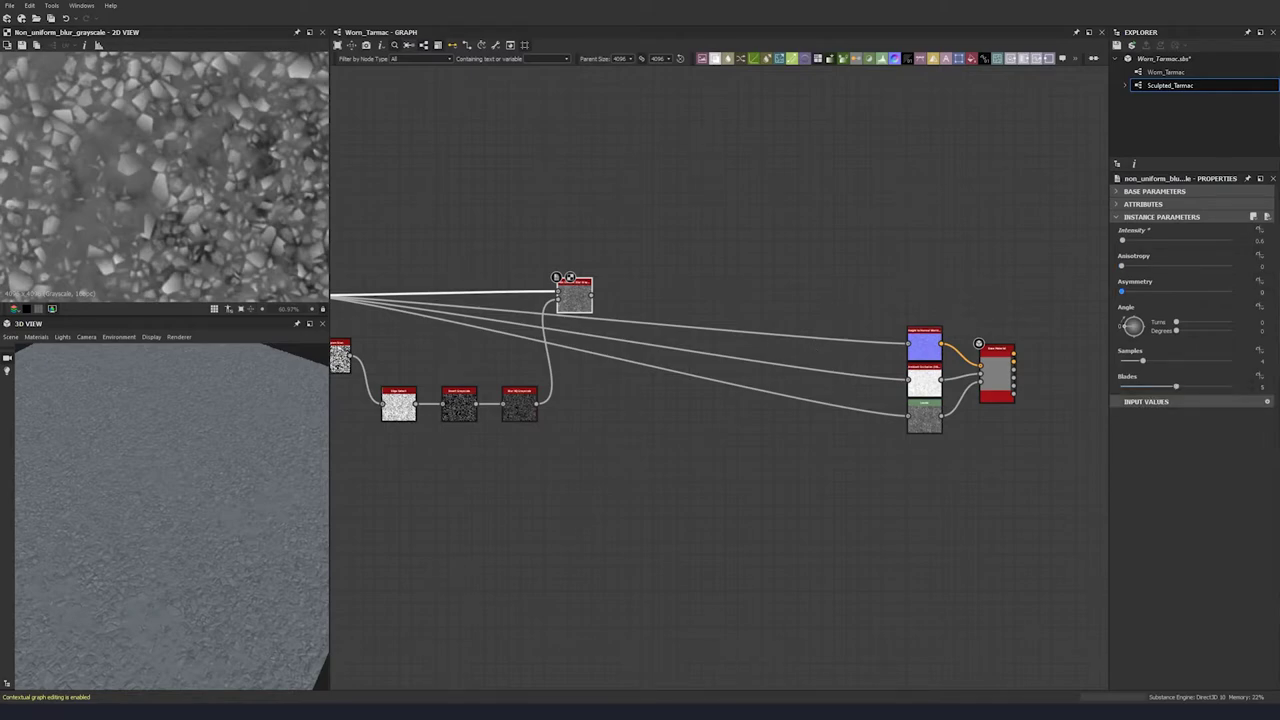
pyautogui.moveTo(1145, 364); pyautogui.dragTo(1276, 389)
# - Transfer the Blend's three connections to the material output chain over to the Non Uniform Blur's output
pyautogui.moveTo(772, 551); pyautogui.dragTo(1021, 573, button='middle')
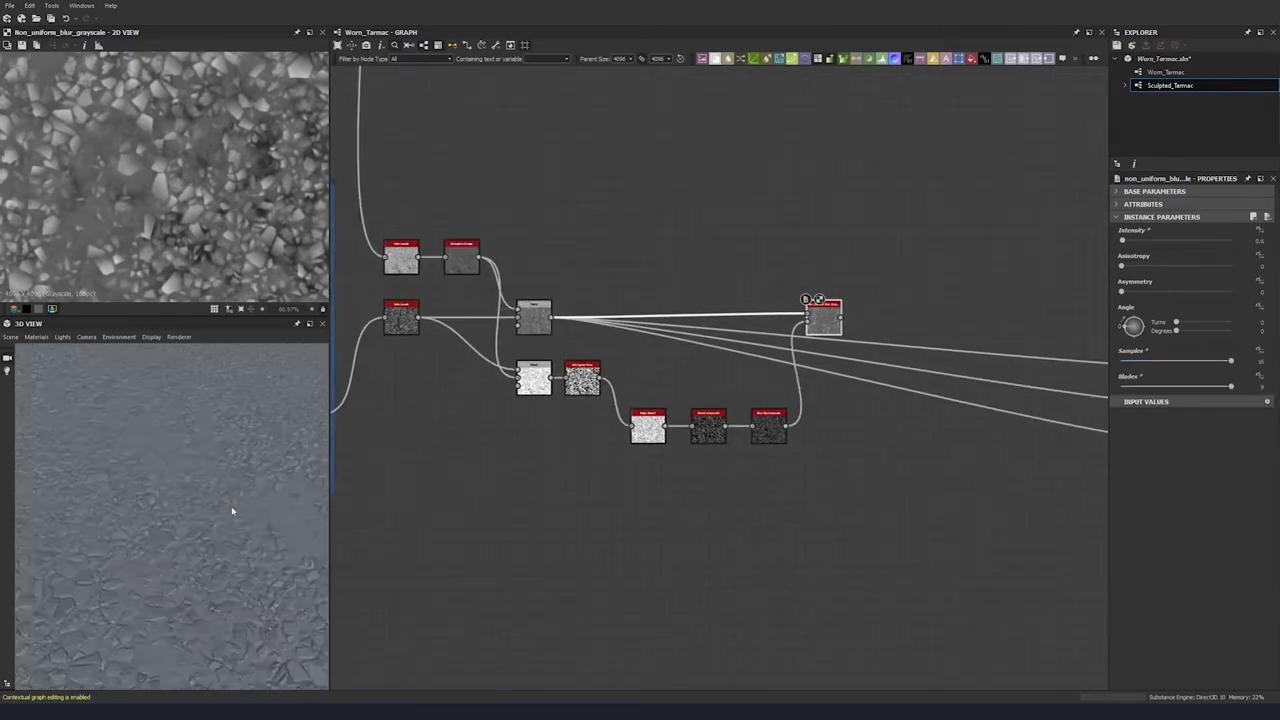
pyautogui.scroll(-5, 220, 530)
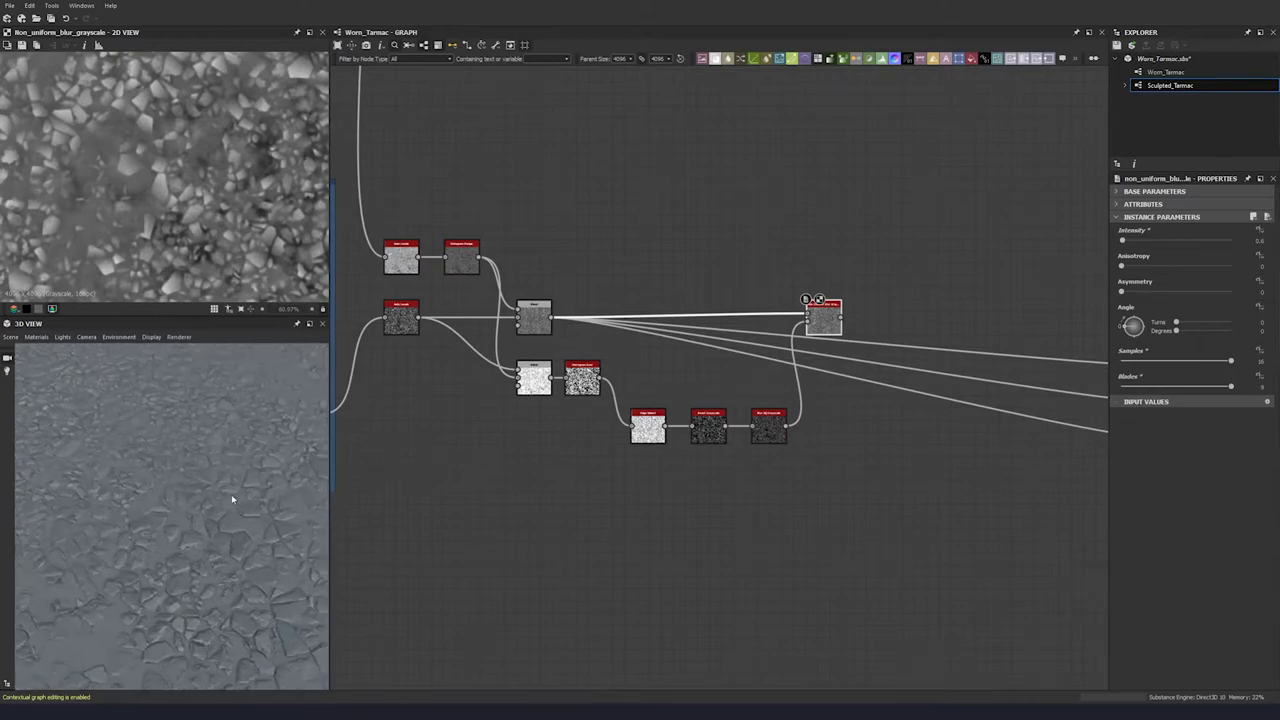
pyautogui.keyDown('shift'); pyautogui.moveTo(551, 318); pyautogui.dragTo(842, 318); pyautogui.keyUp('shift')
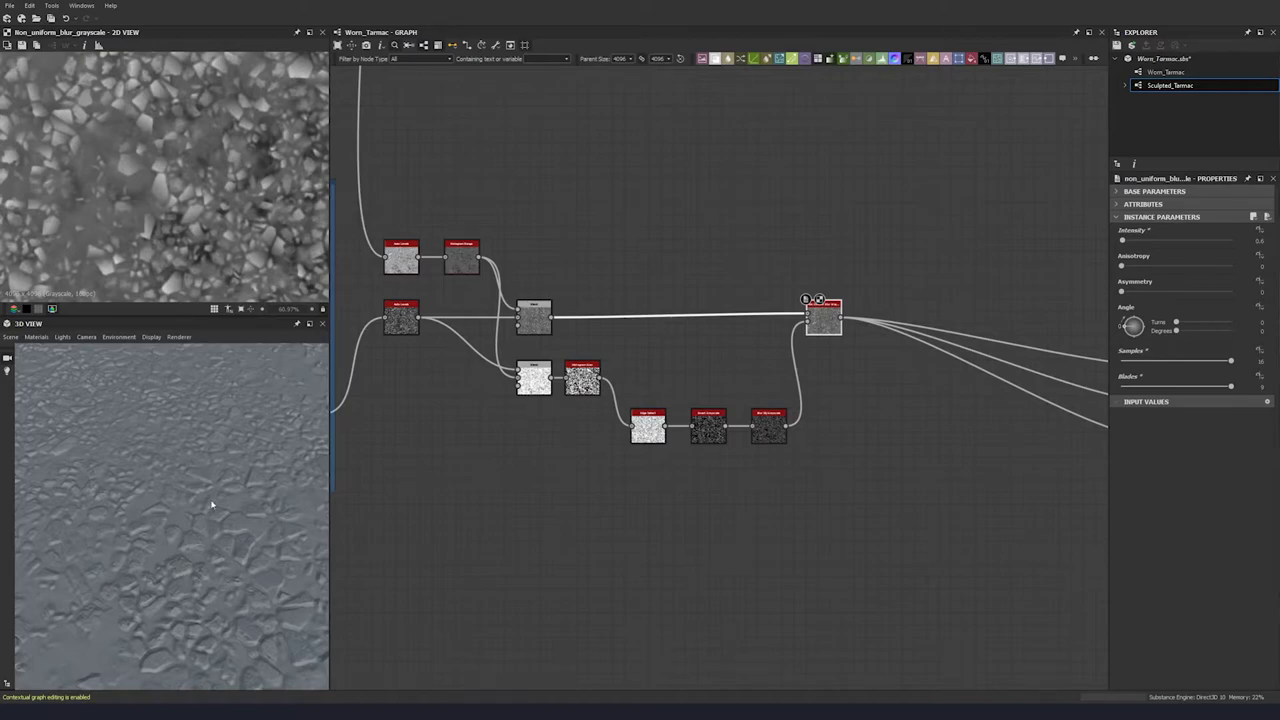
# - Compare the surface with and without the Non Uniform Blur by undoing and redoing the rewiring, and examine its height map
pyautogui.moveTo(211, 504); pyautogui.dragTo(160, 535)
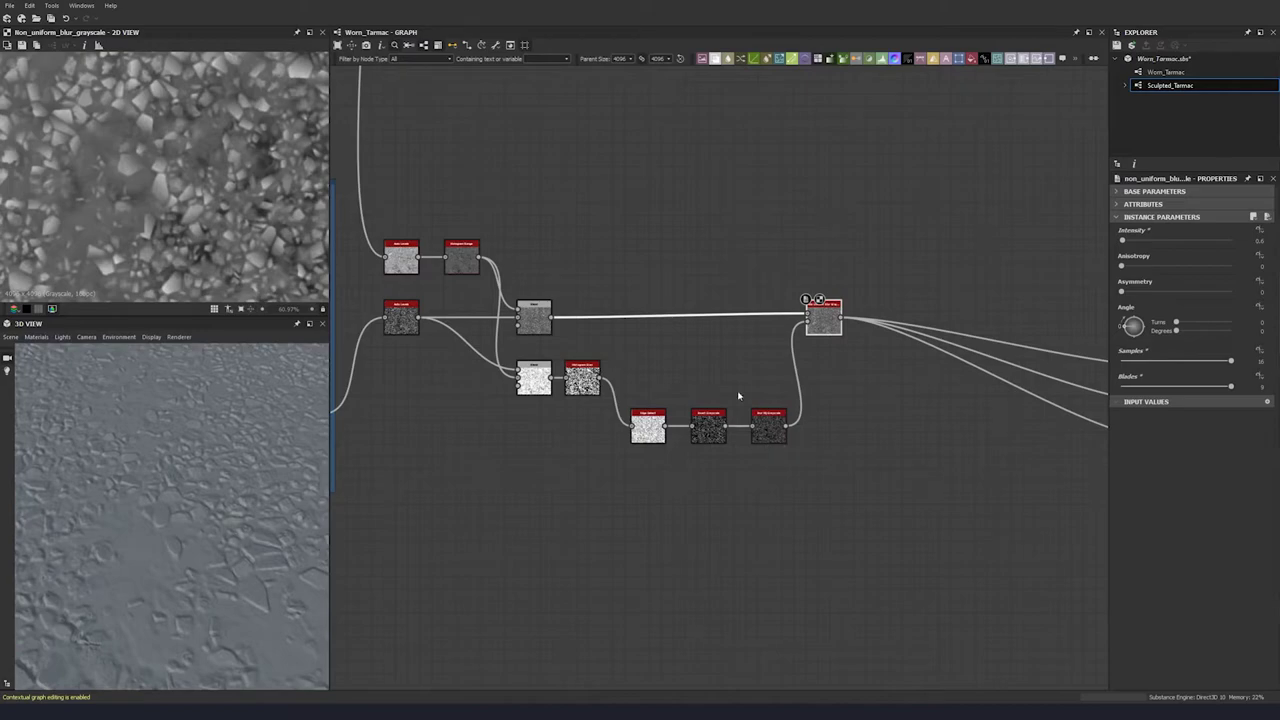
pyautogui.hotkey('ctrl', 'z')
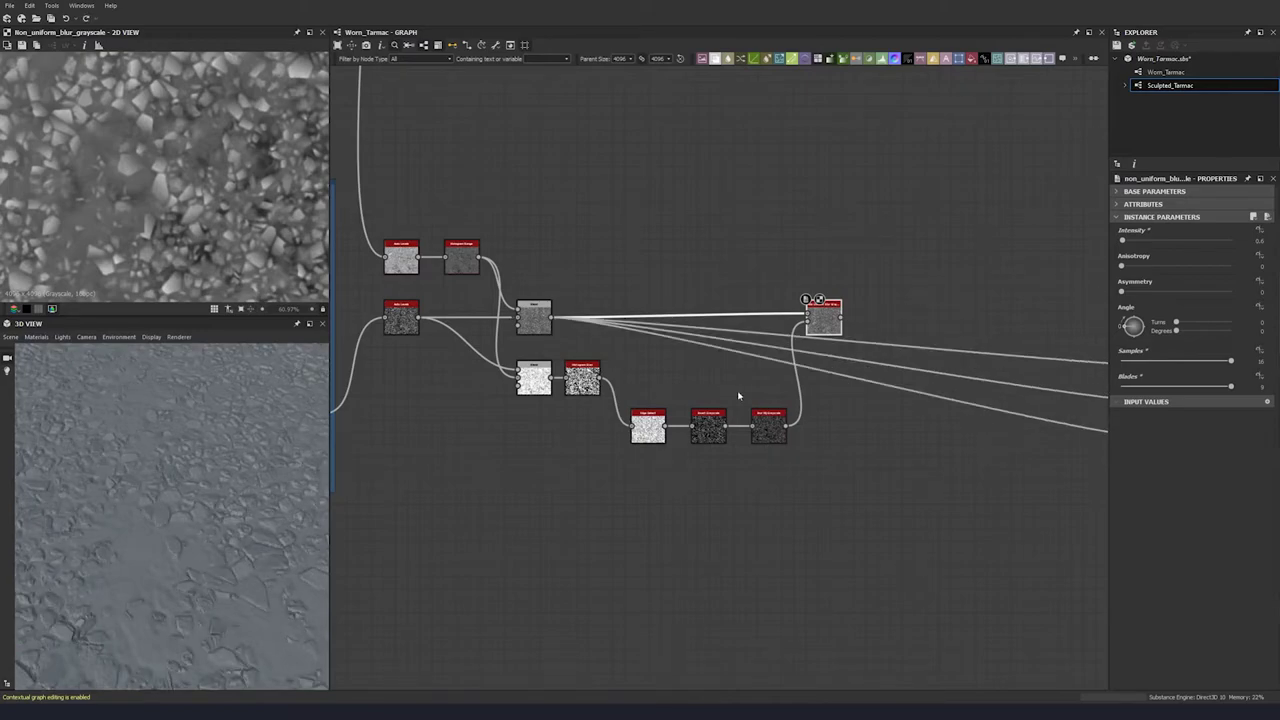
pyautogui.hotkey('ctrl', 'y')
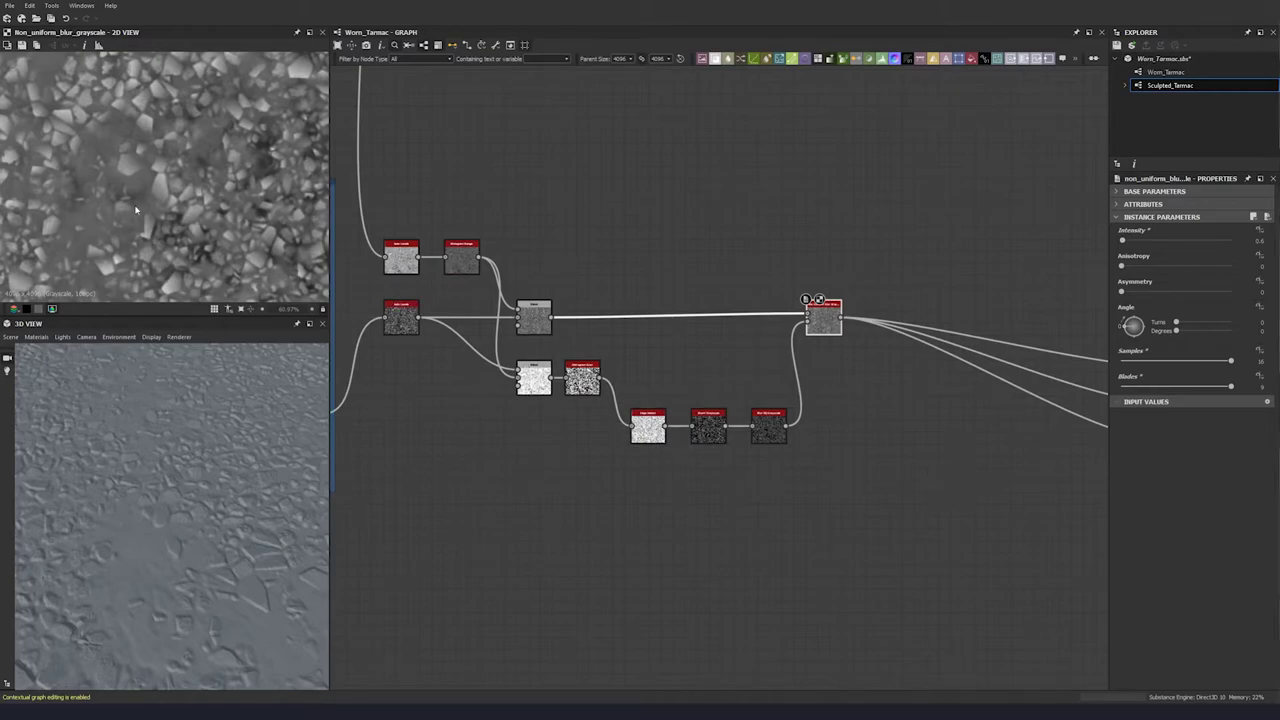
pyautogui.scroll(-8, 136, 210)
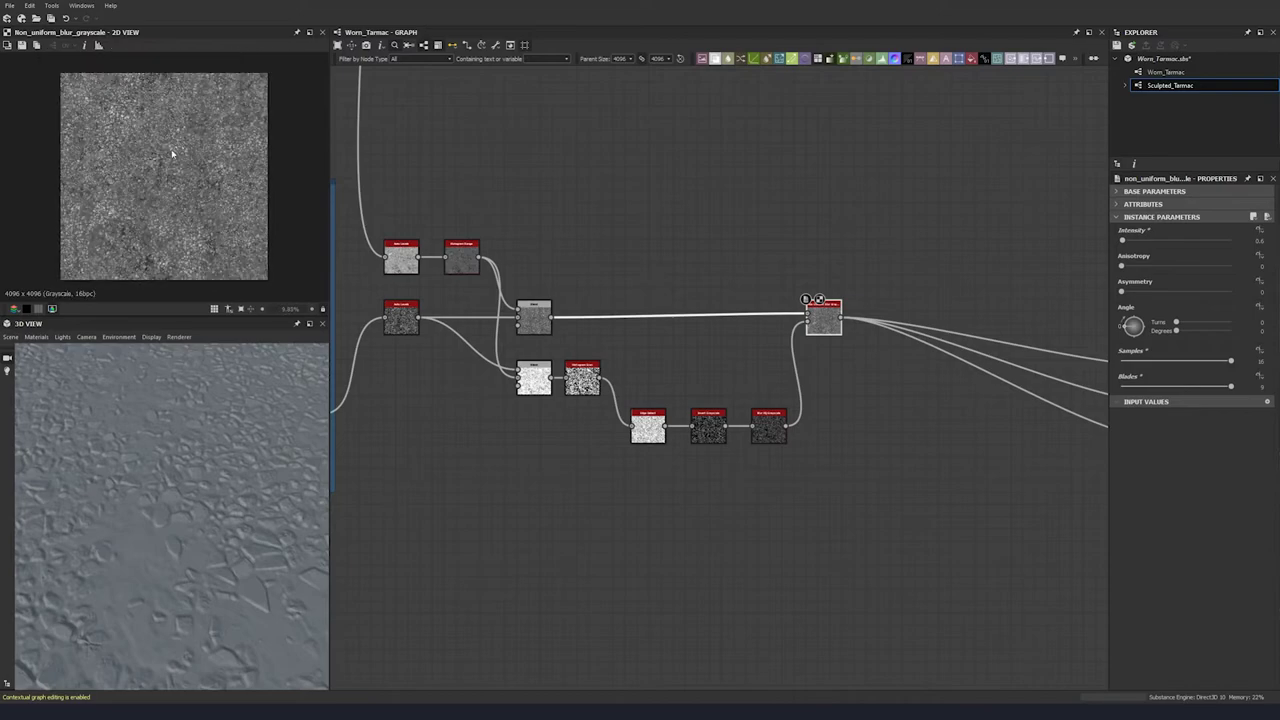
pyautogui.scroll(4, 172, 153)
# - Add a Blend node after the Non Uniform Blur and set its Blending Mode to Subtract
pyautogui.scroll(-3, 822, 303)
pyautogui.click(850, 284)
pyautogui.press('space')
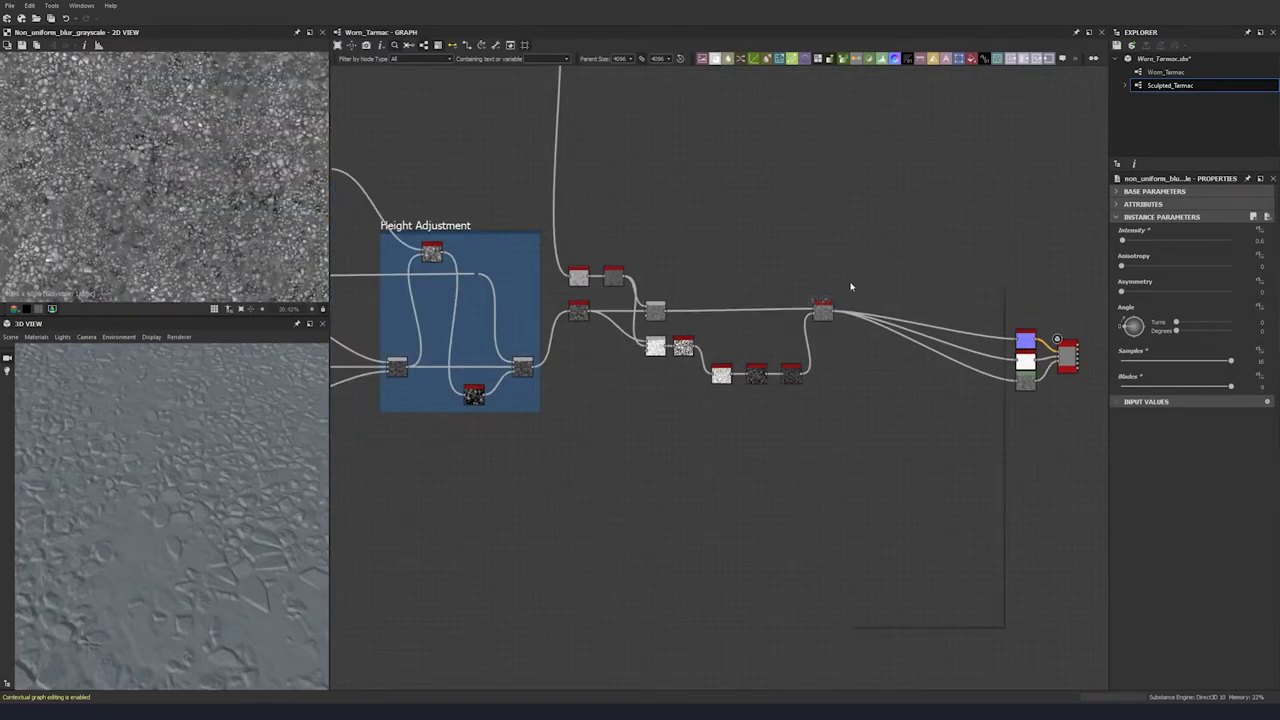
pyautogui.click(891, 318)
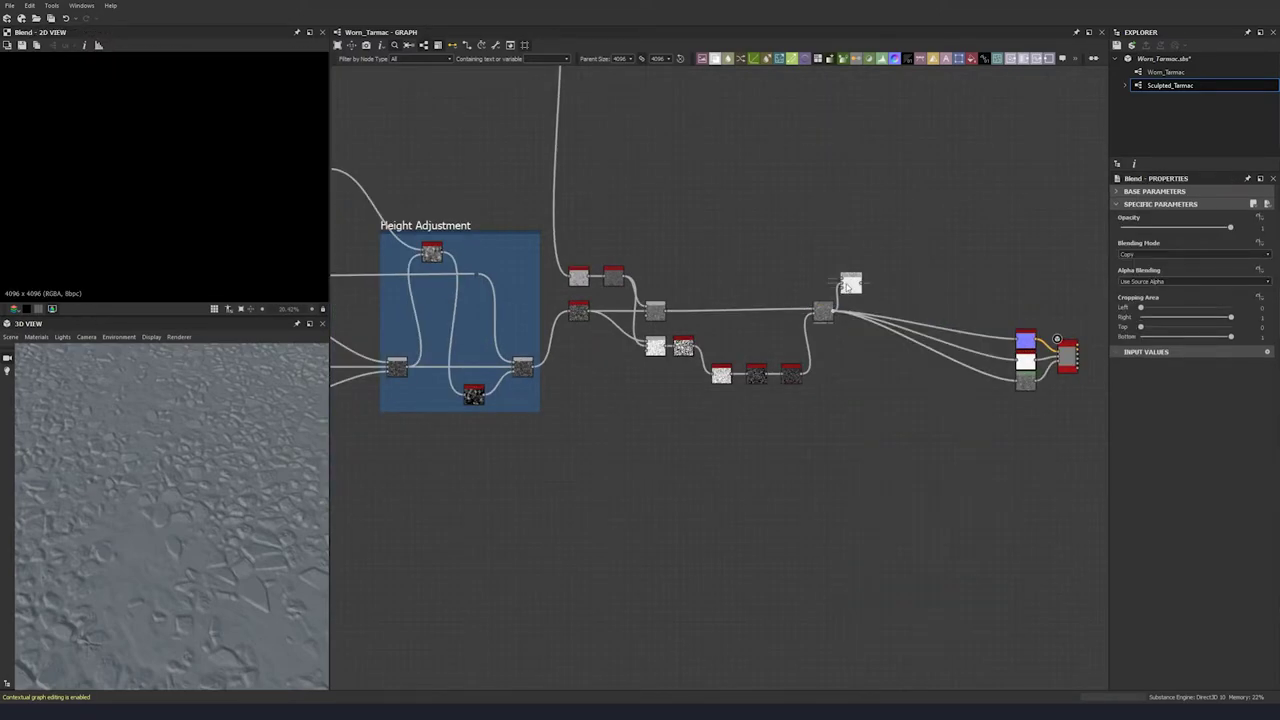
pyautogui.moveTo(850, 284); pyautogui.dragTo(865, 292)
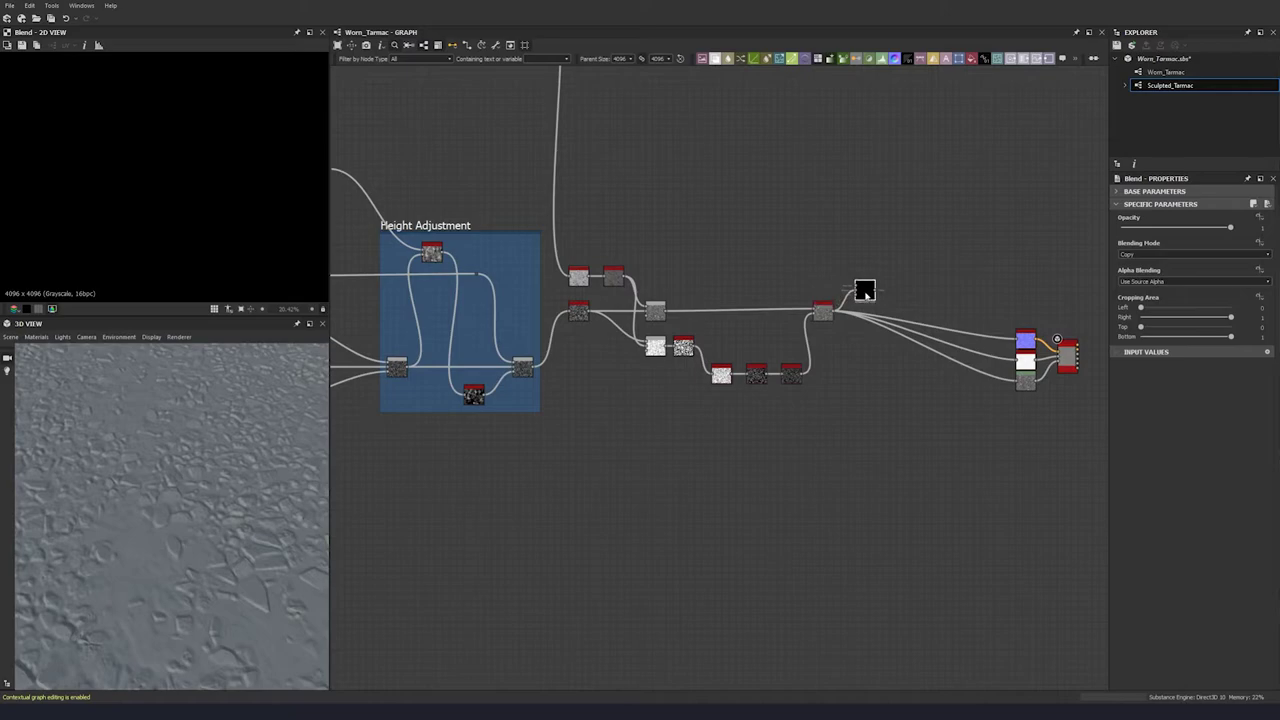
pyautogui.click(1166, 255)
pyautogui.click(1137, 280)
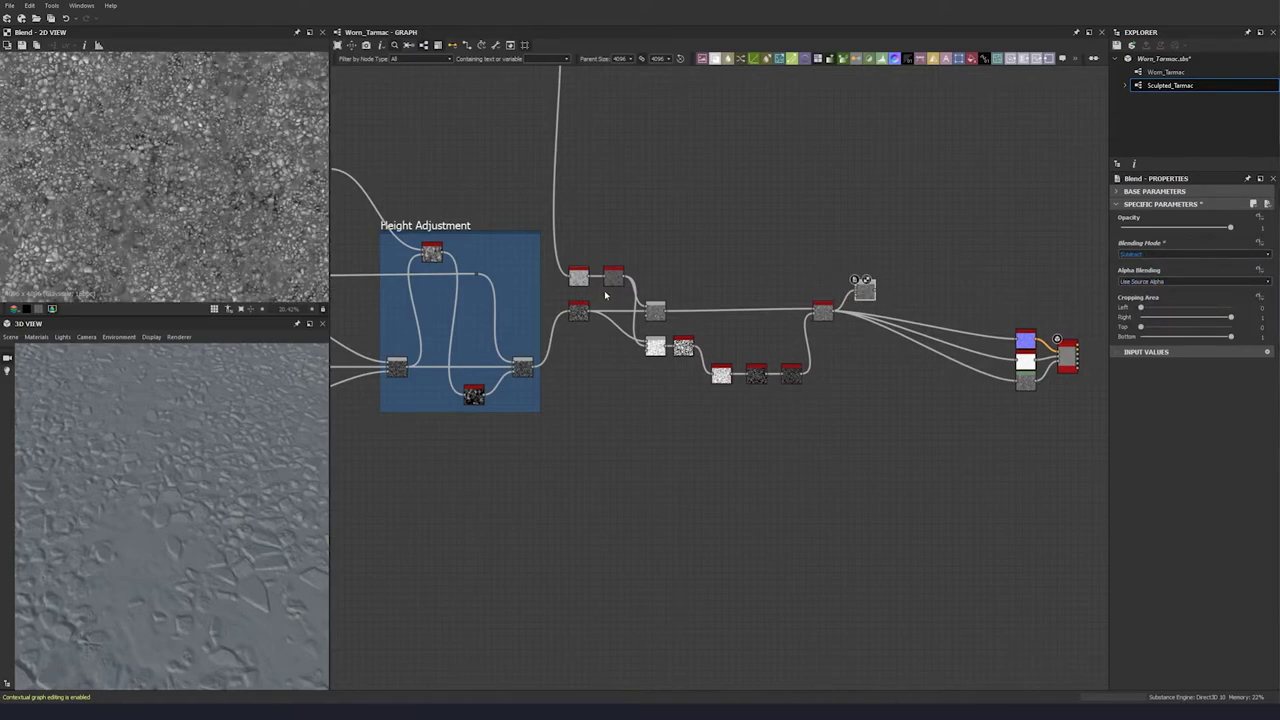
# - Connect the dark mask node in the upper frame to the Subtract Blend's foreground input
pyautogui.scroll(-3, 815, 545)
pyautogui.scroll(2, 721, 192)
pyautogui.scroll(2, 614, 193)
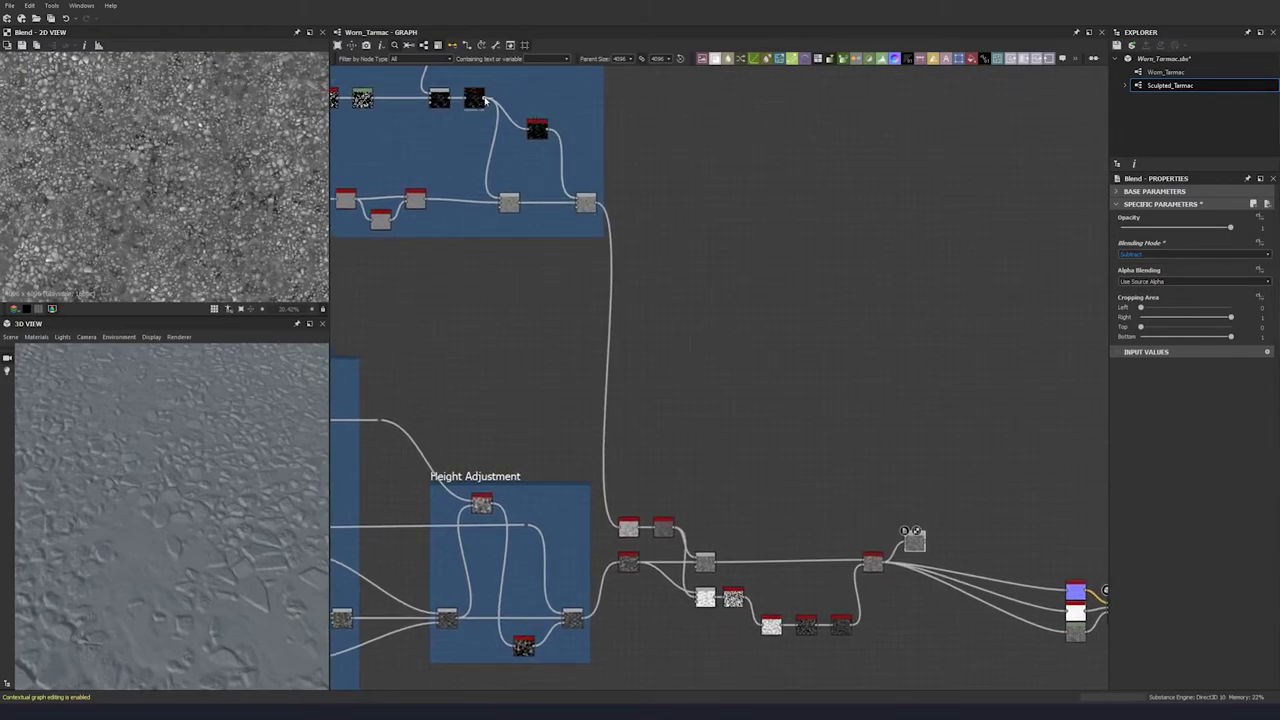
pyautogui.moveTo(486, 99); pyautogui.dragTo(905, 536)
pyautogui.moveTo(904, 546); pyautogui.dragTo(881, 534, button='middle')
pyautogui.scroll(-1, 881, 533)
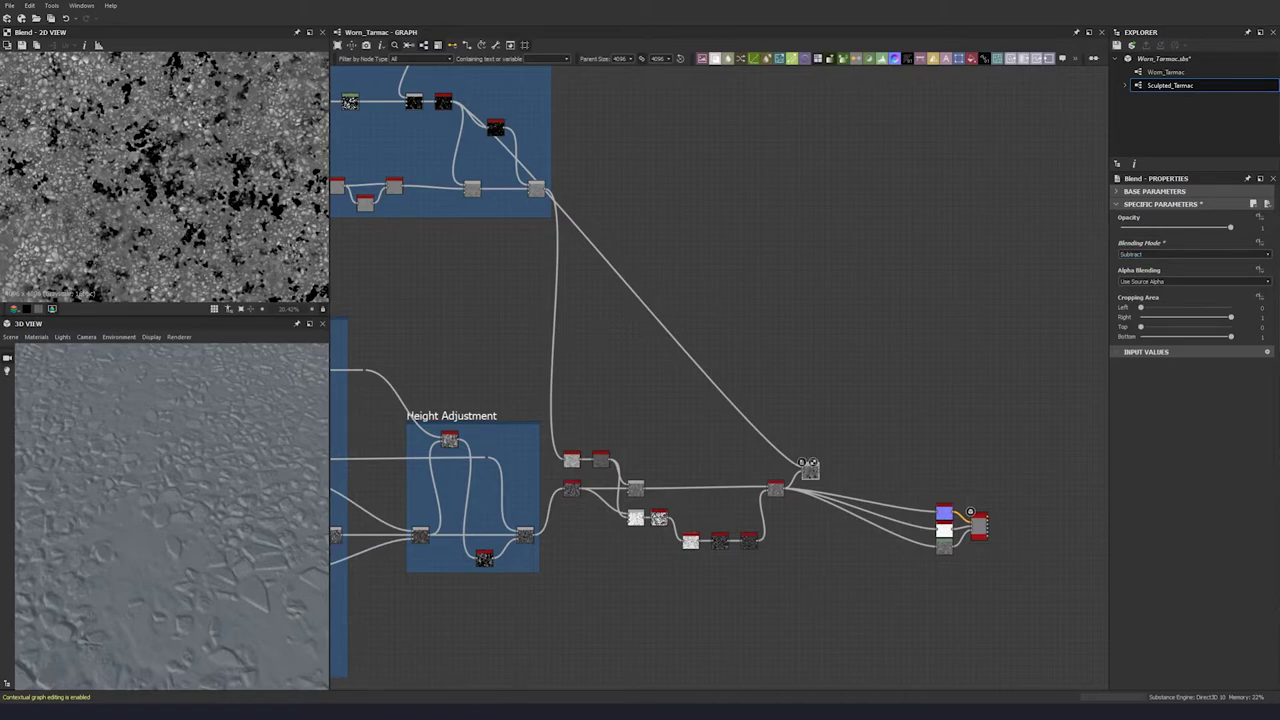
# - Set the Subtract Blend's Opacity to 0.29 and feed the normal, ambient occlusion and height nodes from it
pyautogui.click(1266, 228)
pyautogui.write('0.29')
pyautogui.press('Return')
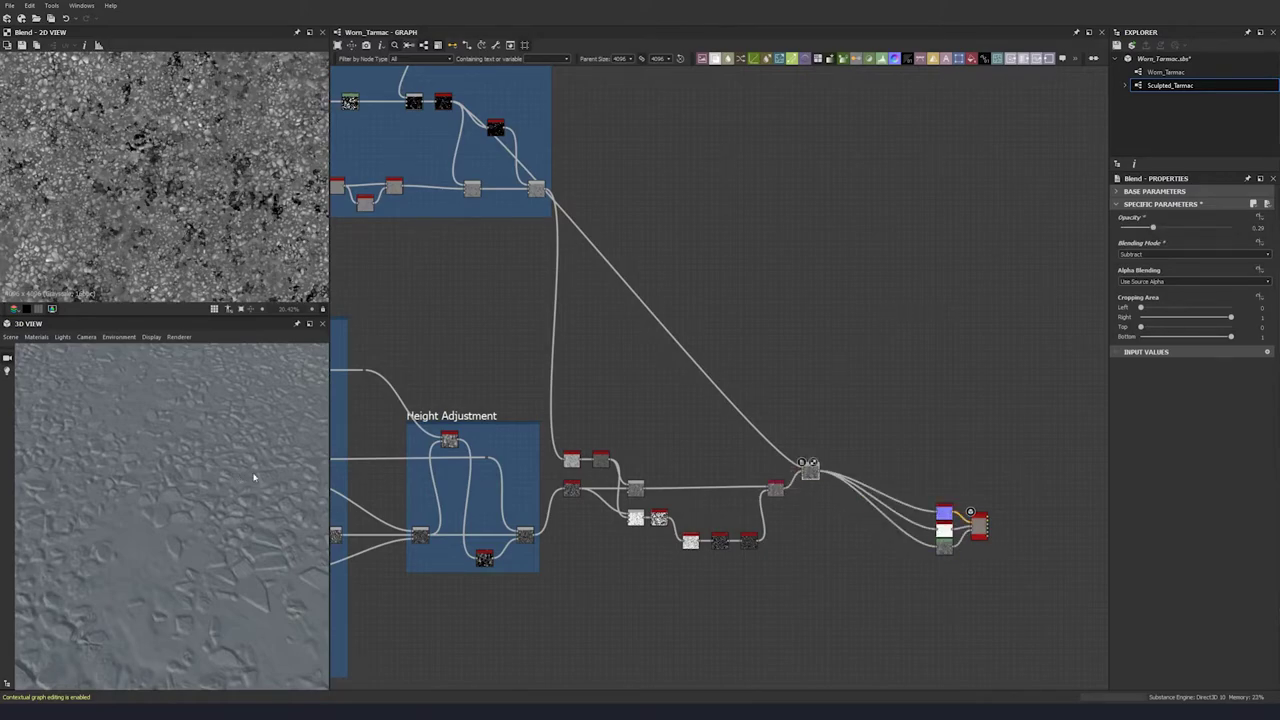
# - Examine the tarmac surface in the 3D preview from several angles and under a changed light direction
pyautogui.scroll(-5, 217, 486)
pyautogui.moveTo(28, 398)
pyautogui.keyDown('ctrl'); pyautogui.keyDown('shift'); pyautogui.mouseDown()
pyautogui.moveTo(199, 529)
pyautogui.moveTo(204, 496)
pyautogui.moveTo(114, 503)
pyautogui.moveTo(245, 503)
pyautogui.moveTo(151, 446)
pyautogui.moveTo(123, 500)
pyautogui.moveTo(106, 491)
pyautogui.moveTo(179, 497)
pyautogui.moveTo(12, 500)
pyautogui.mouseUp(); pyautogui.keyUp('shift'); pyautogui.keyUp('ctrl')
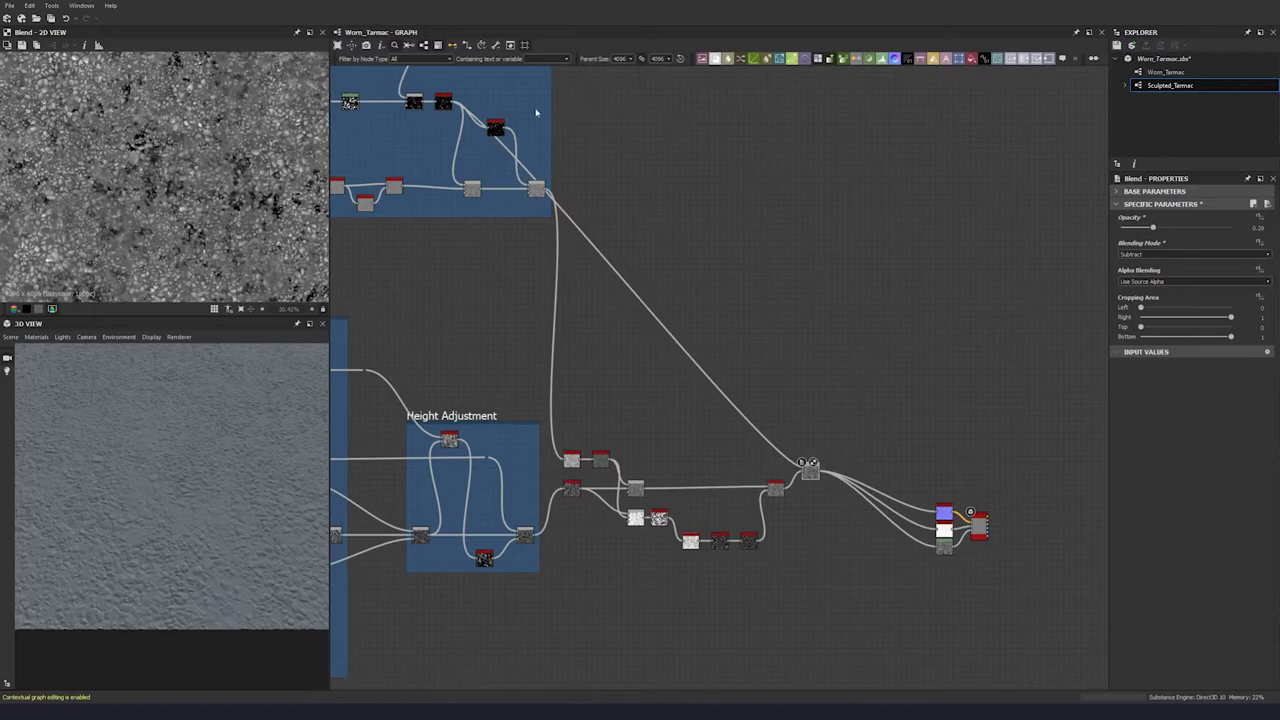
pyautogui.moveTo(208, 409); pyautogui.dragTo(43, 485)
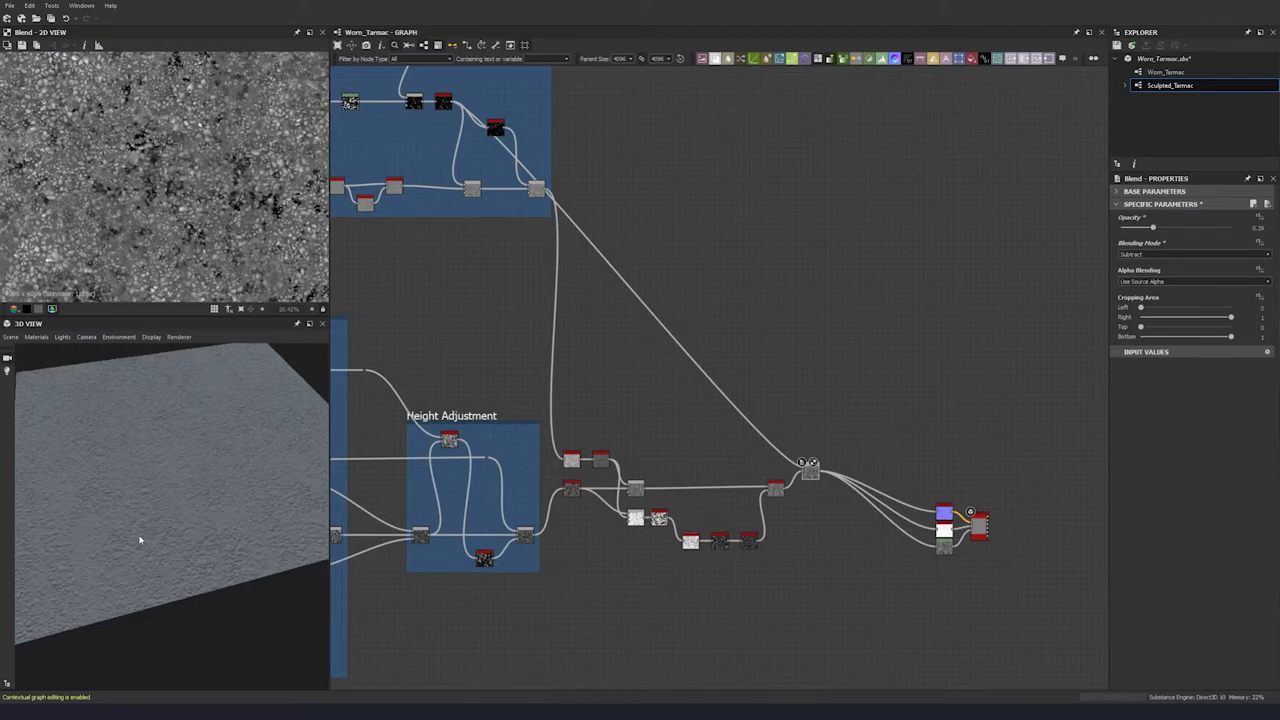
pyautogui.moveTo(159, 471); pyautogui.dragTo(246, 460)
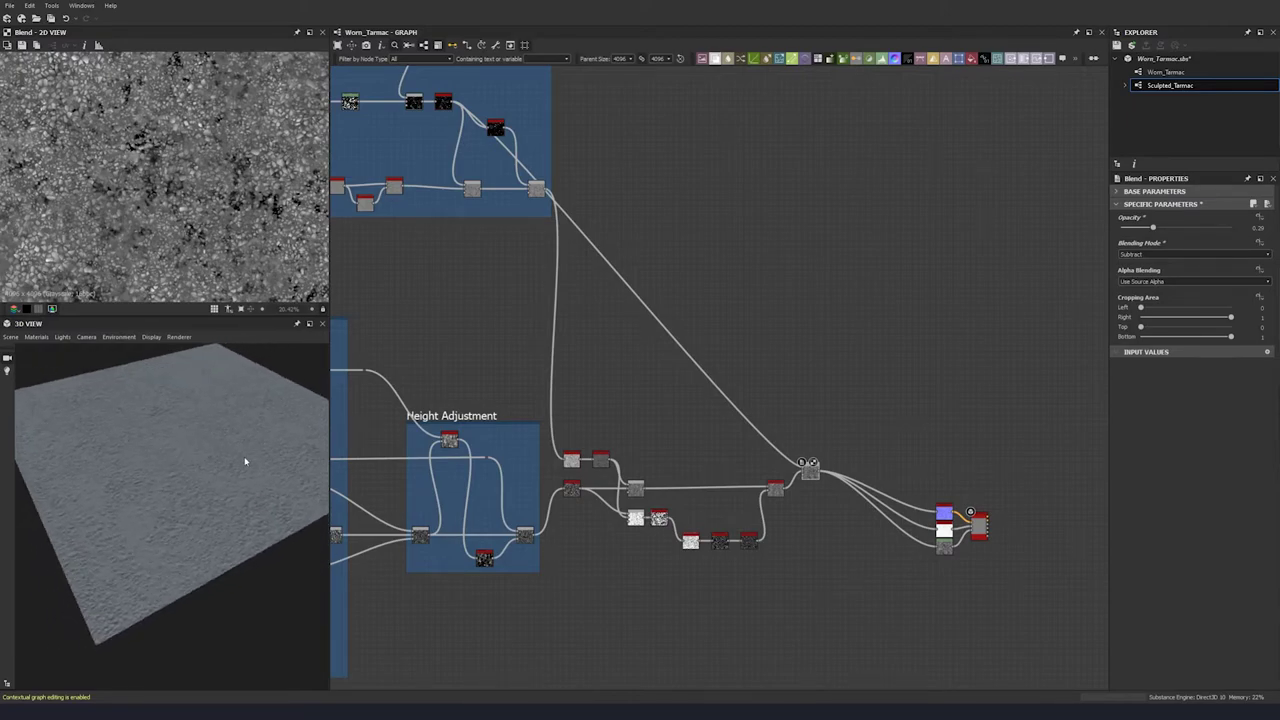
pyautogui.scroll(4, 114, 399)
pyautogui.moveTo(114, 399); pyautogui.dragTo(211, 545)
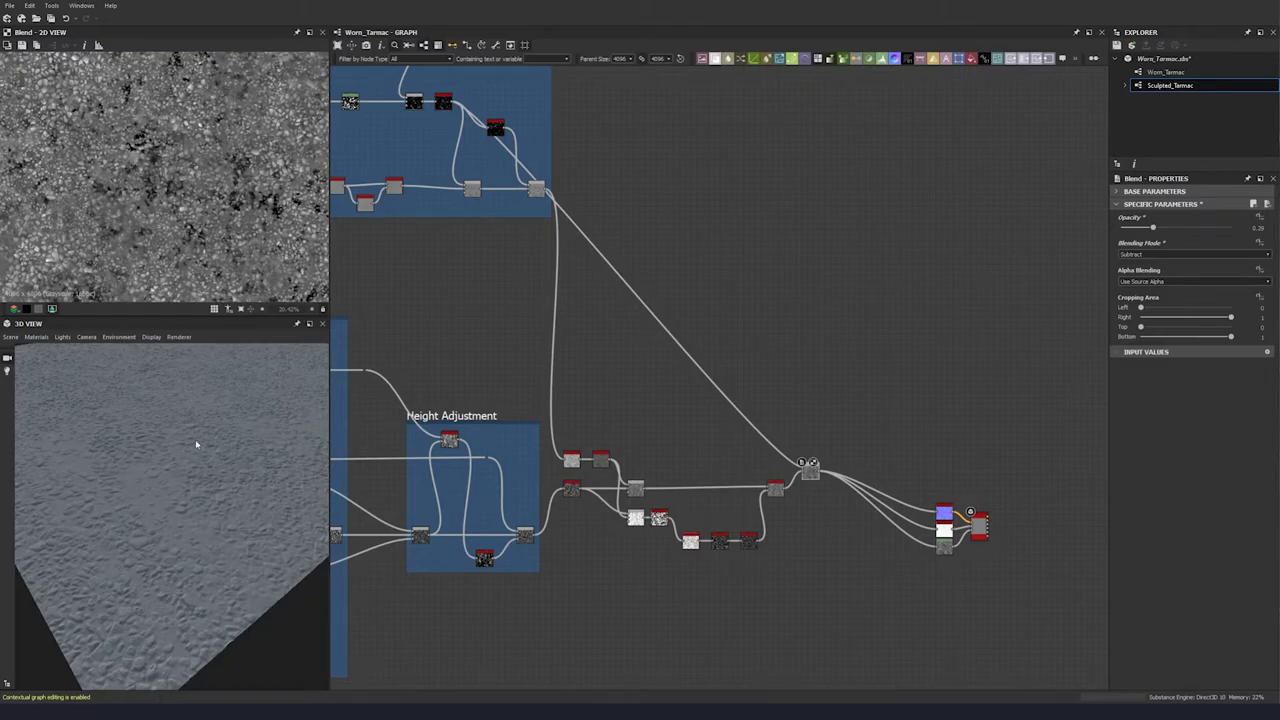
pyautogui.moveTo(196, 444); pyautogui.dragTo(113, 546)
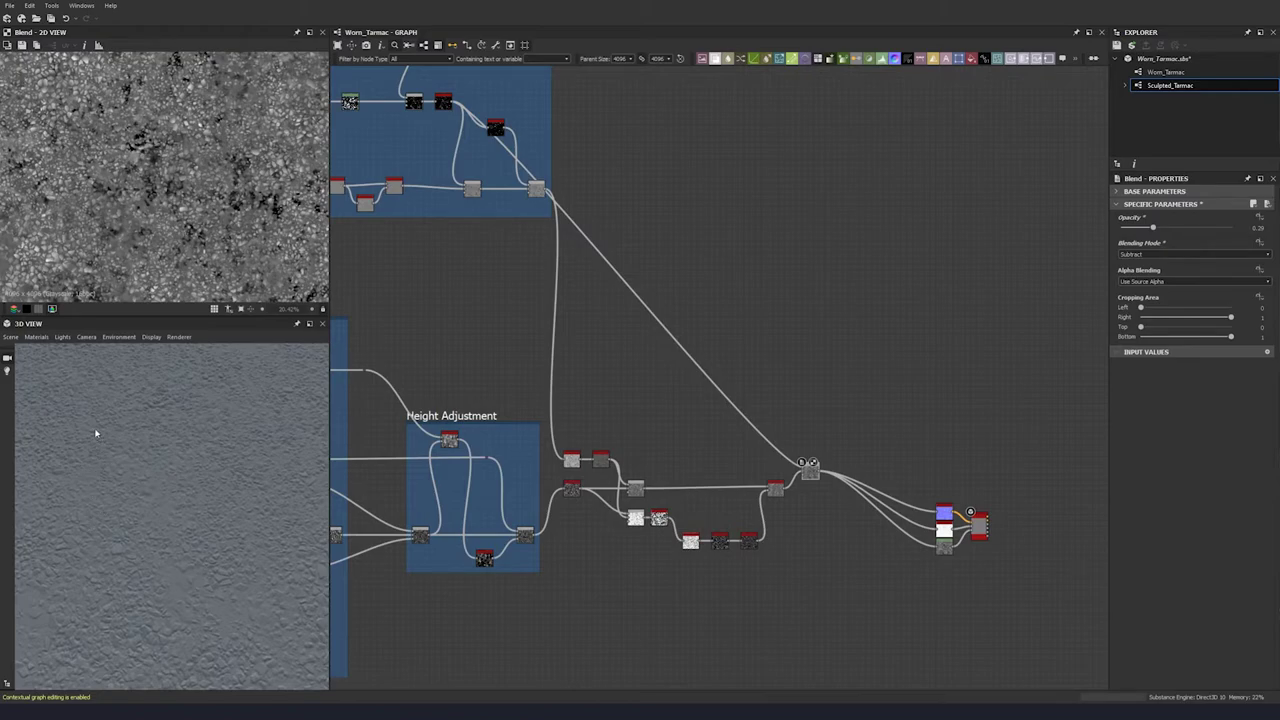
# - Move the output nodes farther from the Subtract Blend and shift the blending and blur chain slightly away from the Height Adjustment frame
pyautogui.moveTo(799, 559); pyautogui.dragTo(669, 559, button='middle')
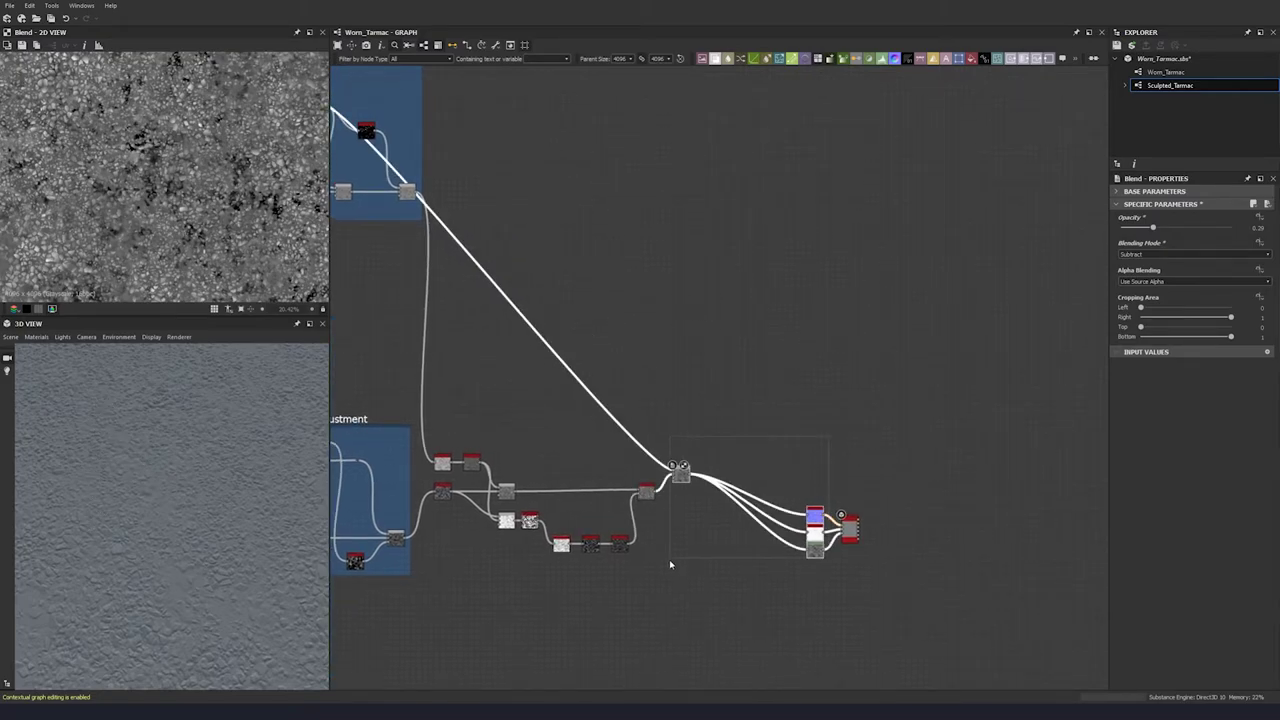
pyautogui.moveTo(742, 479); pyautogui.dragTo(1014, 510)
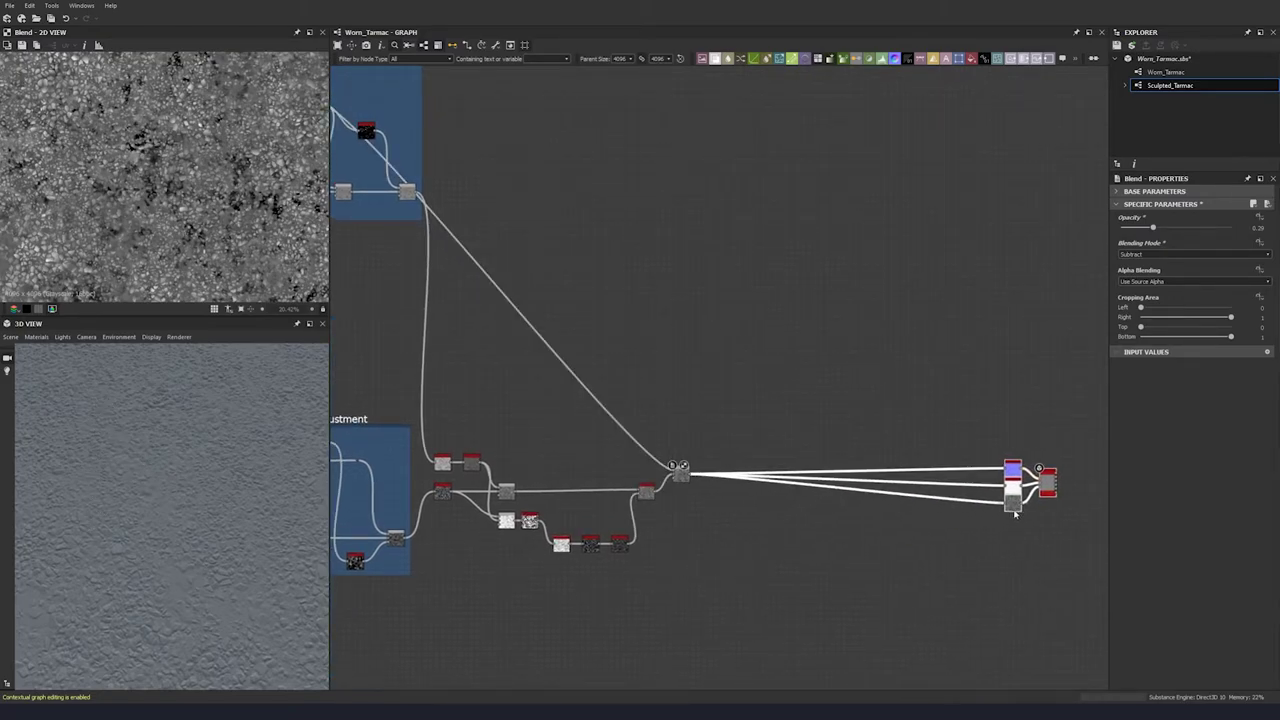
pyautogui.moveTo(831, 421); pyautogui.dragTo(450, 594)
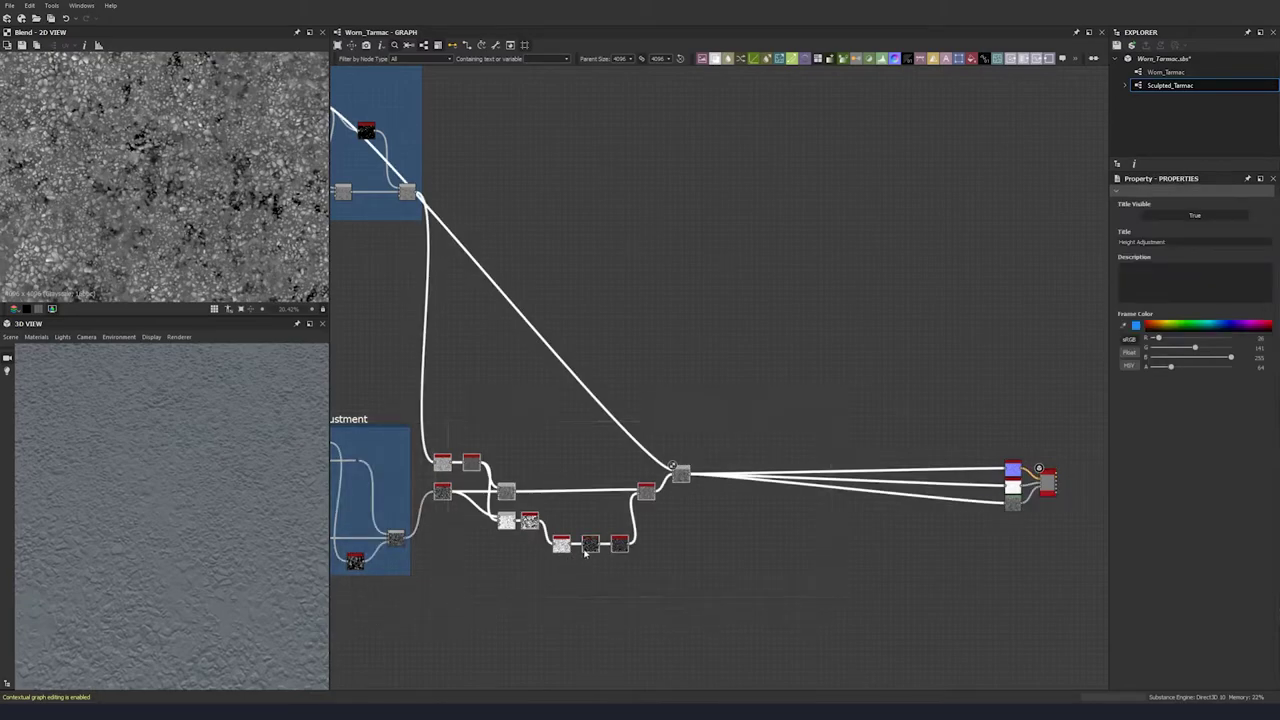
pyautogui.moveTo(588, 549); pyautogui.dragTo(616, 546)
pyautogui.click(791, 502)
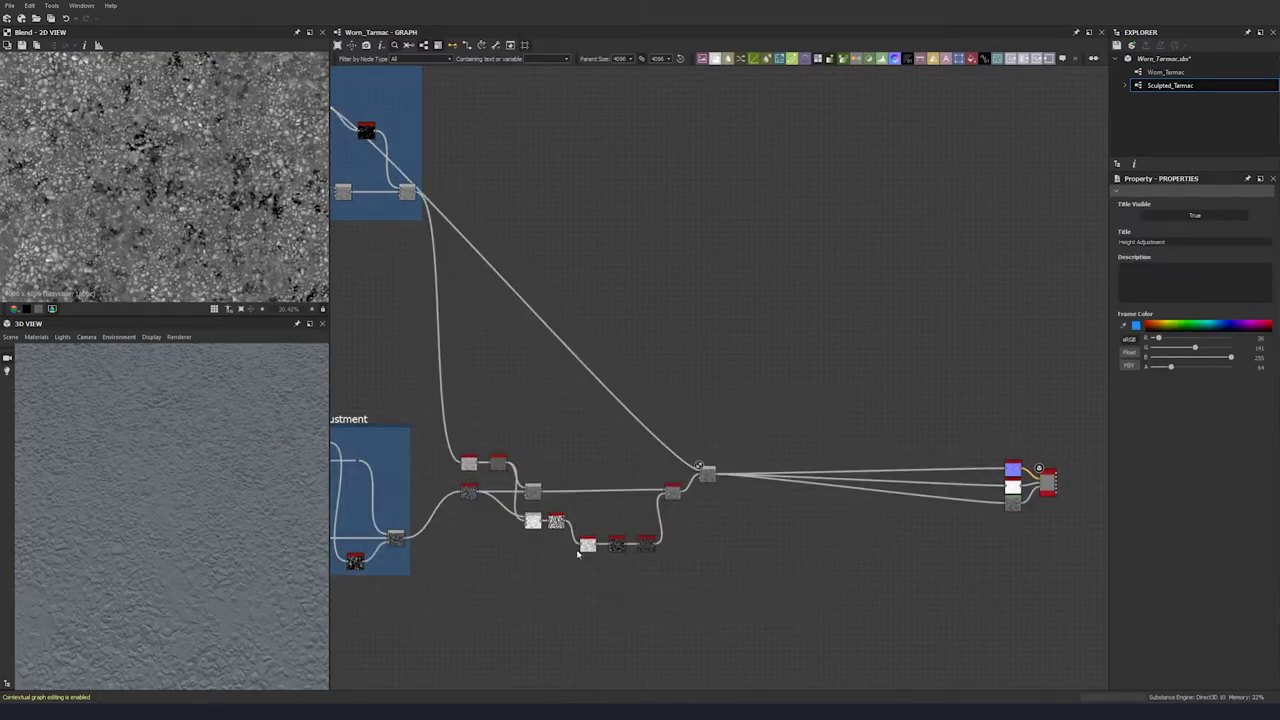
# - Add a Bevel node below the Subtract Blend and connect the Histogram Scan output to it
pyautogui.press('space')
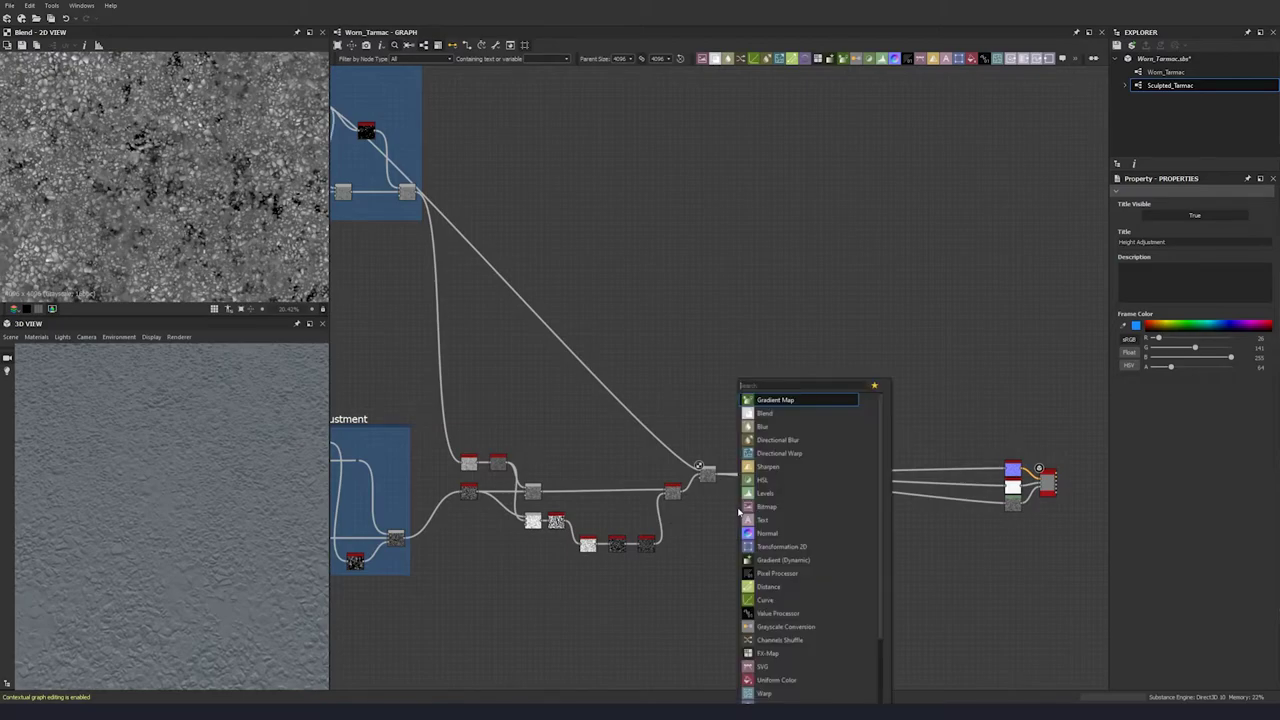
pyautogui.write('bevel')
pyautogui.click(774, 401)
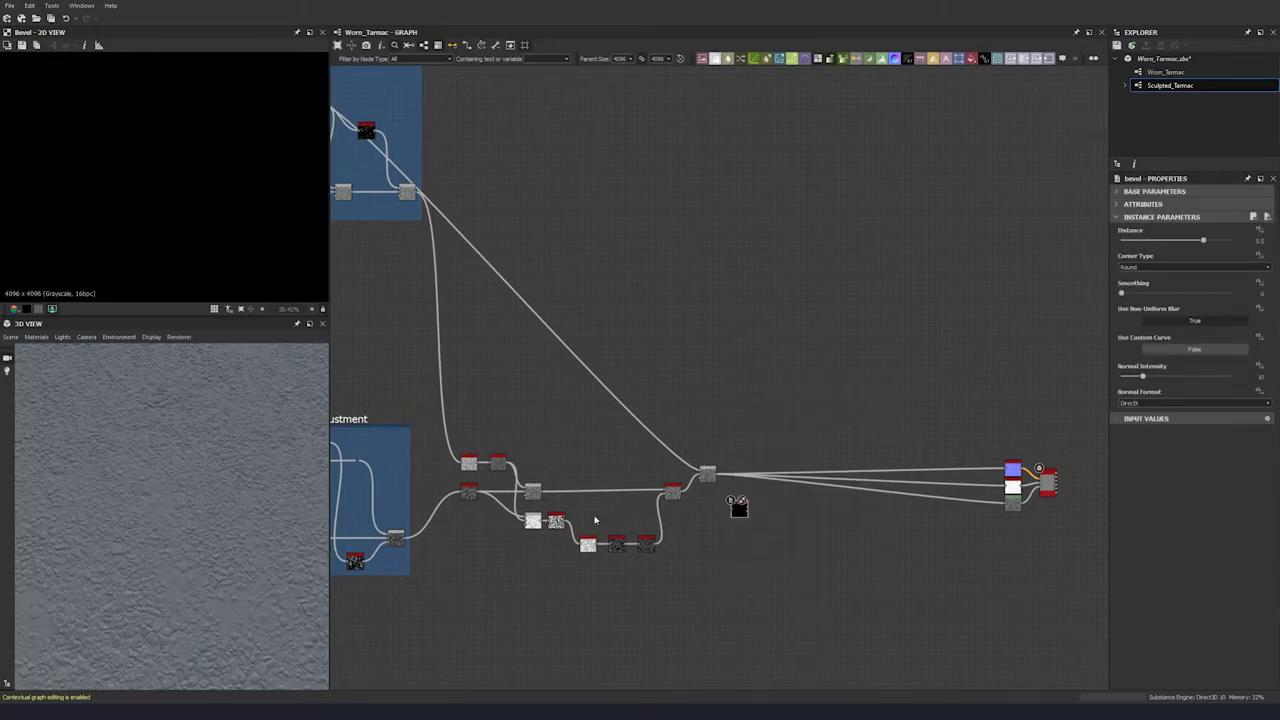
pyautogui.moveTo(578, 527); pyautogui.dragTo(730, 509)
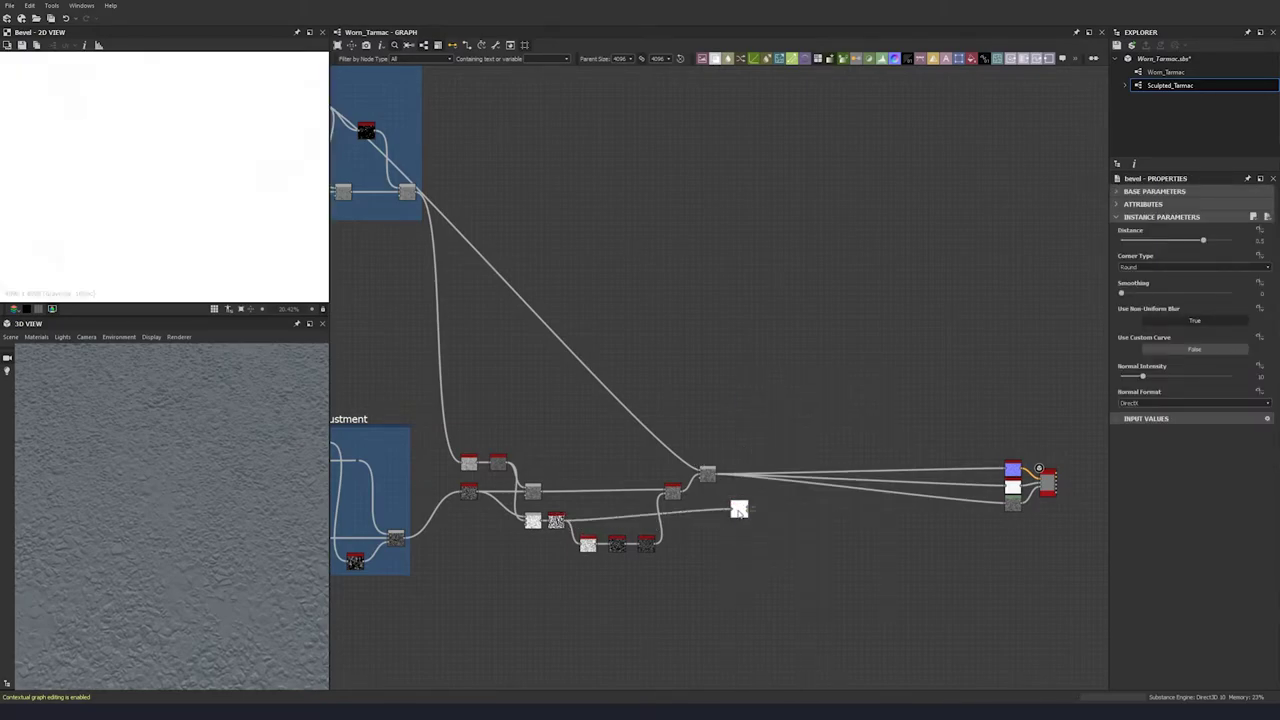
# - Set the Bevel's Distance to -0.003
pyautogui.scroll(4, 531, 521)
pyautogui.scroll(2, 536, 522)
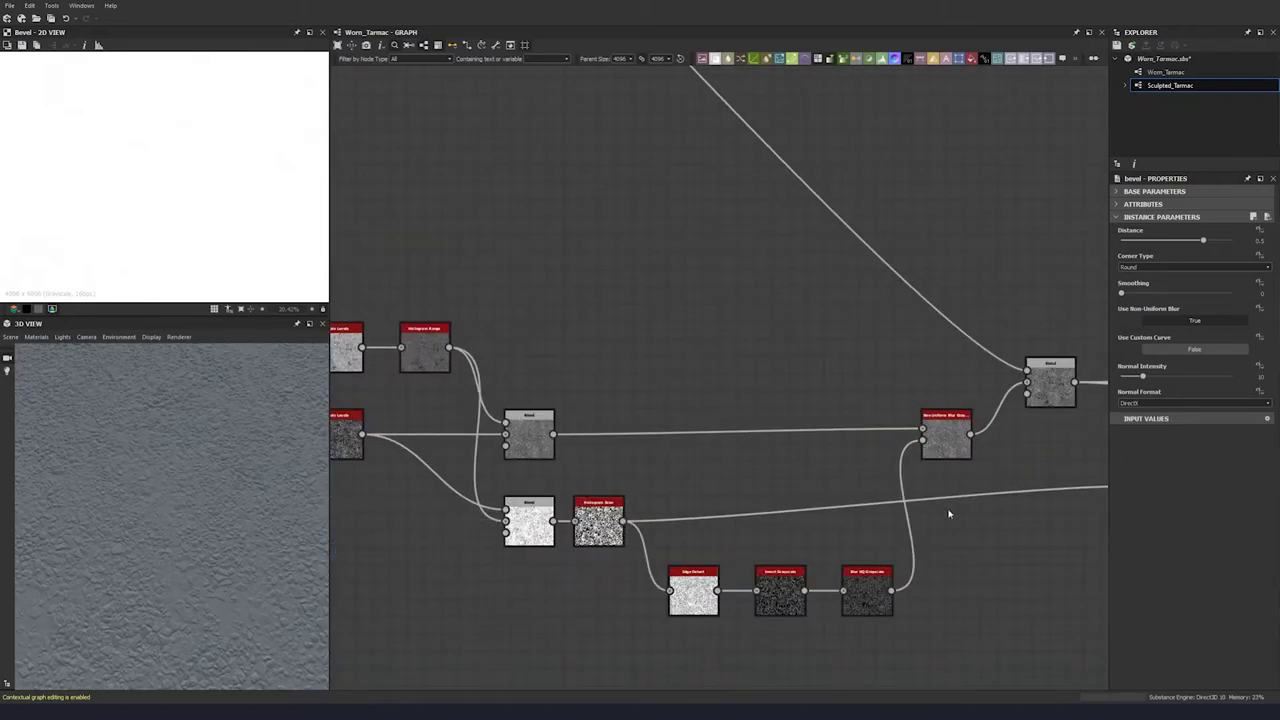
pyautogui.moveTo(949, 514); pyautogui.dragTo(471, 514, button='middle')
pyautogui.moveTo(572, 510); pyautogui.dragTo(572, 528)
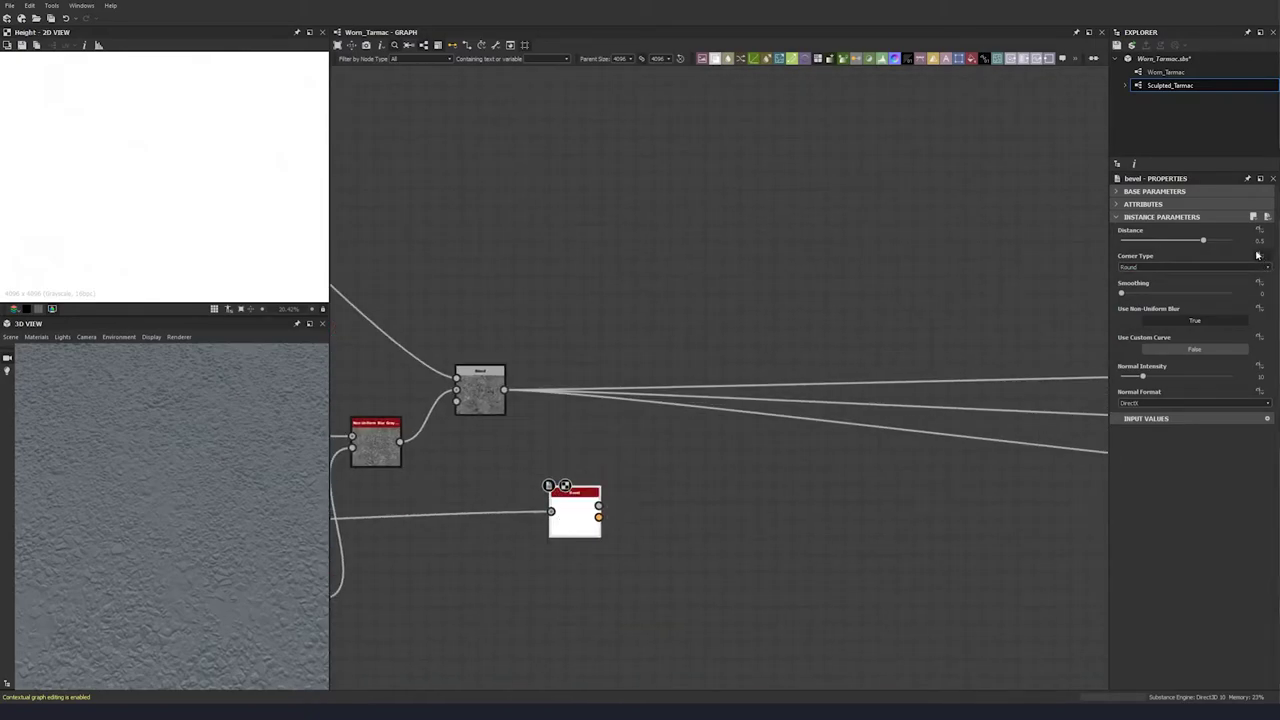
pyautogui.click(1262, 241)
pyautogui.write('-0.003')
pyautogui.press('Return')
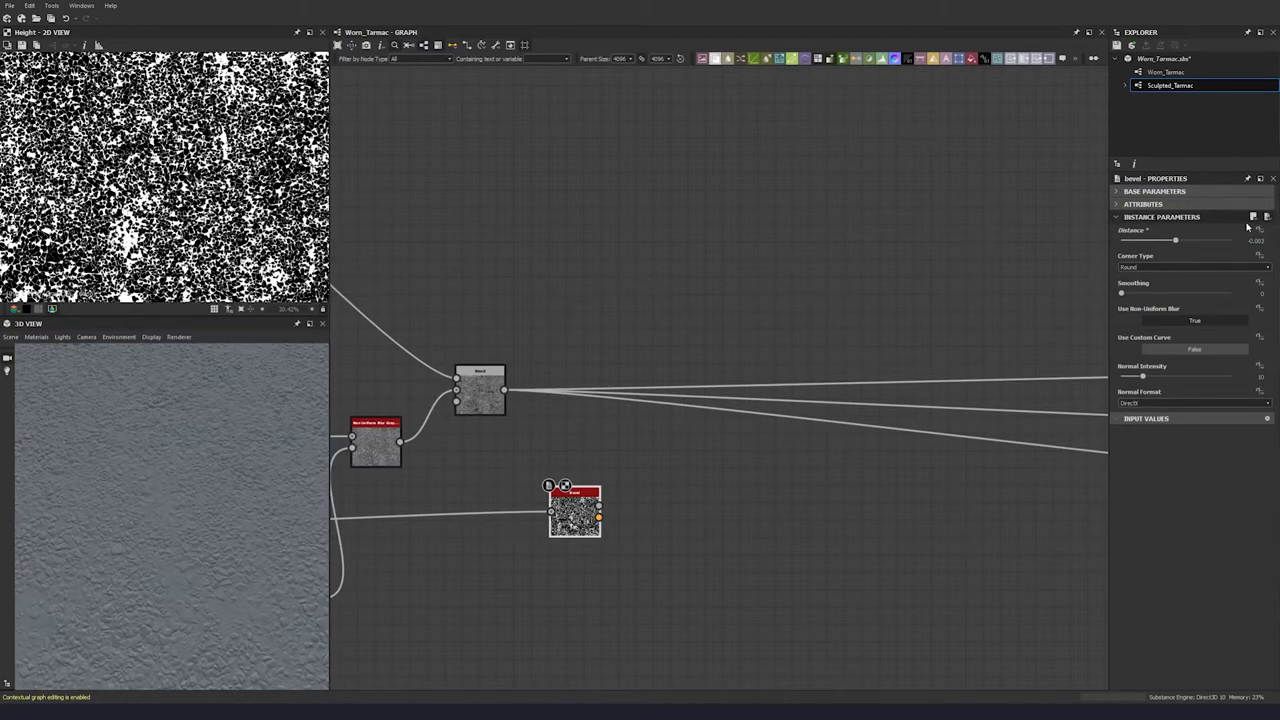
# - Add a Blend node with the Bevel output as foreground and the existing Subtract Blend output as background
pyautogui.moveTo(775, 498); pyautogui.dragTo(822, 431, button='middle')
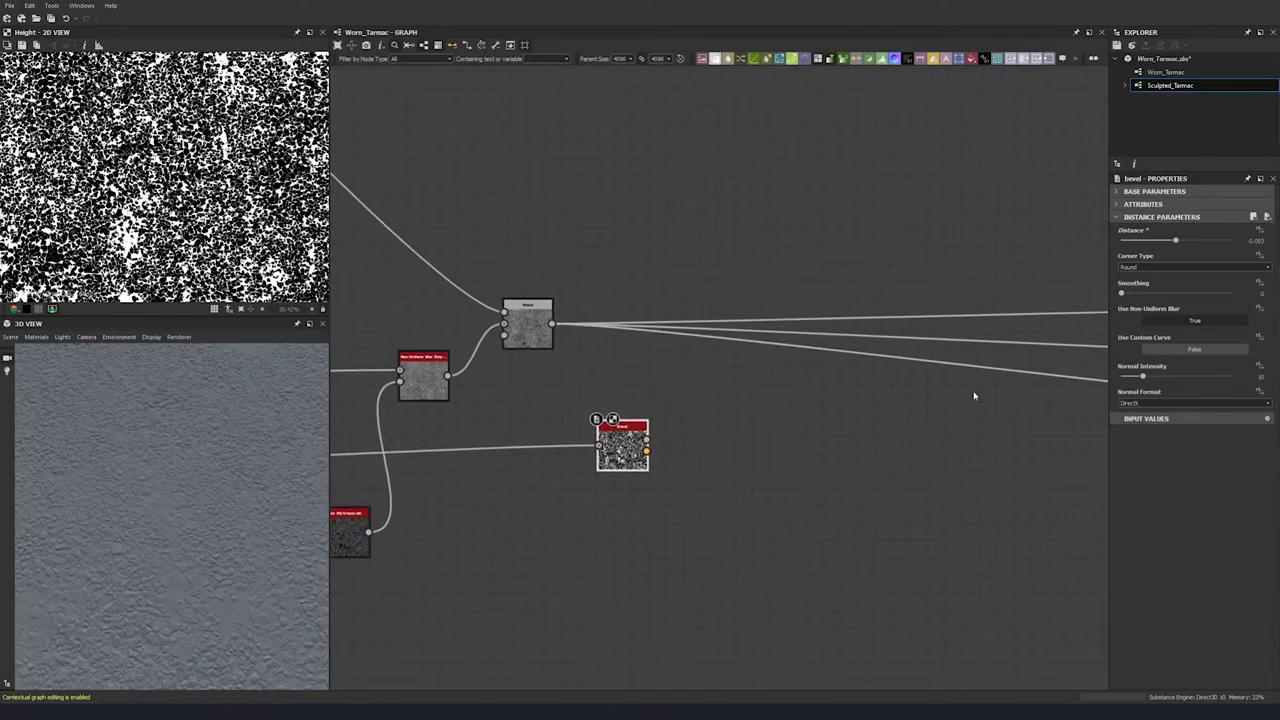
pyautogui.press('space')
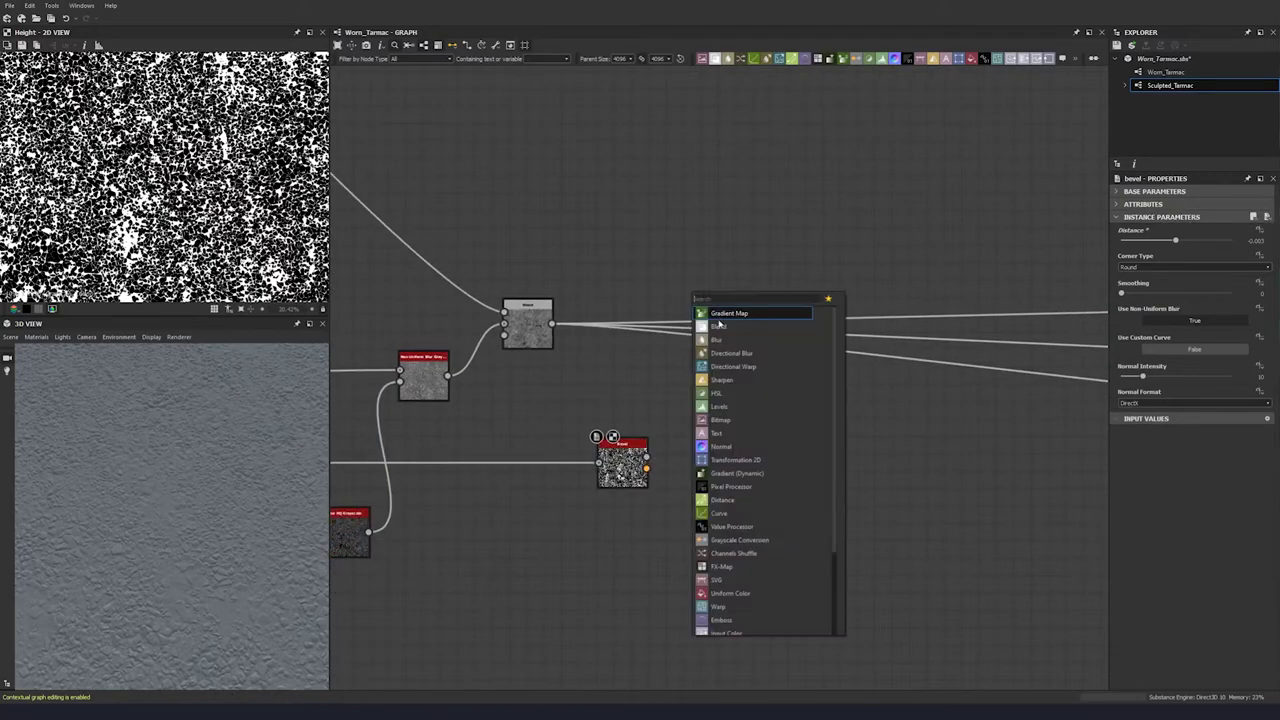
pyautogui.click(718, 325)
pyautogui.moveTo(627, 463); pyautogui.dragTo(583, 463)
pyautogui.moveTo(553, 323); pyautogui.dragTo(603, 467)
pyautogui.doubleClick(530, 328)
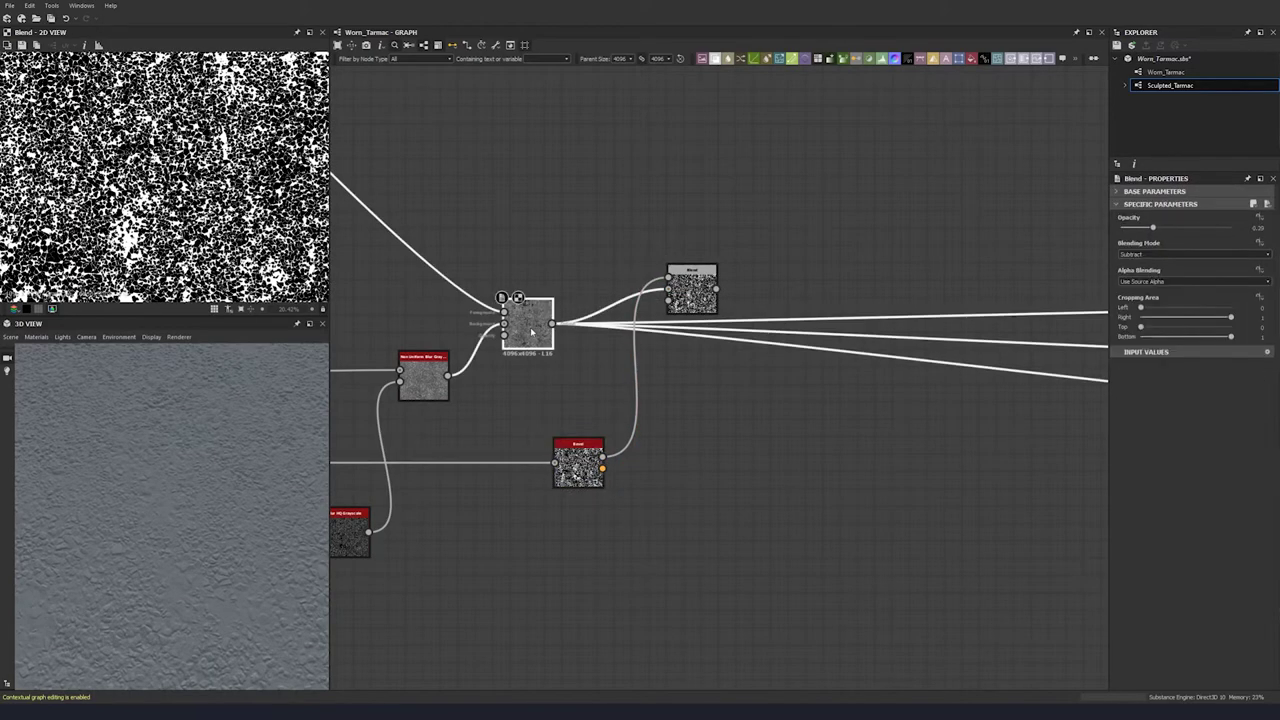
# - Set the new Blend's mode to Subtract and its Opacity to 0.08, and compare its output with the preceding Blend
pyautogui.doubleClick(692, 296)
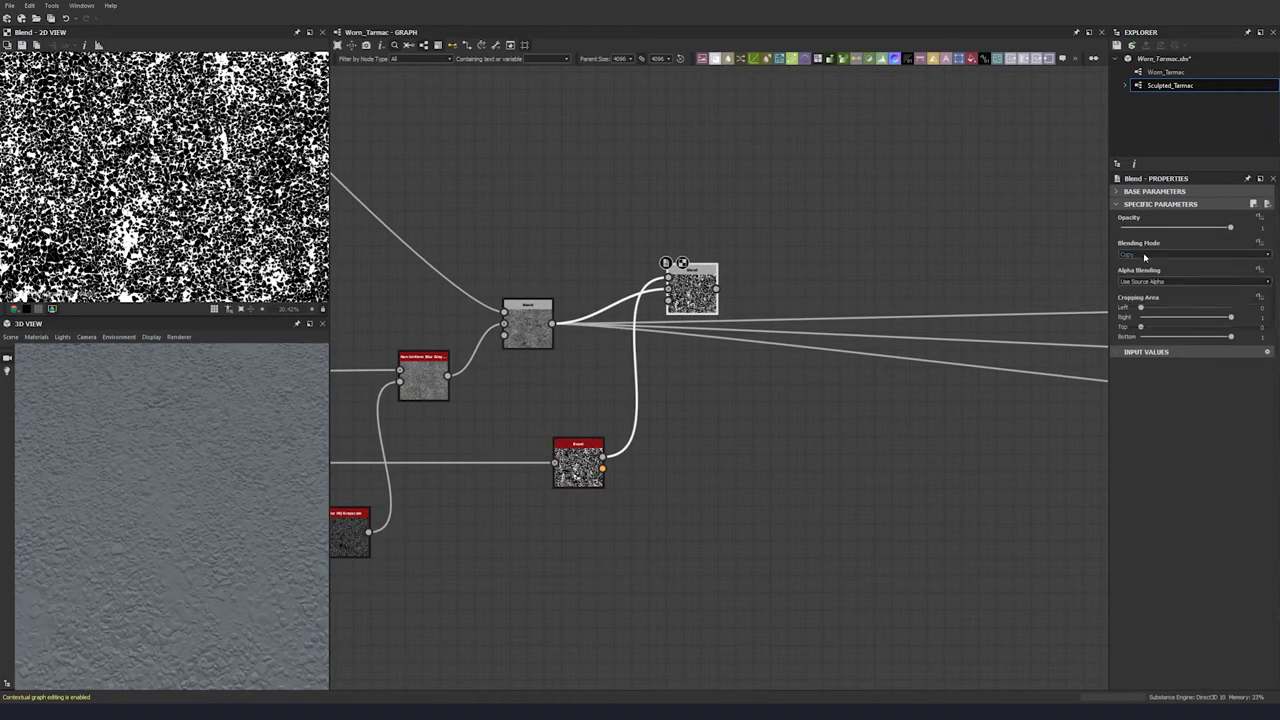
pyautogui.click(1193, 254)
pyautogui.click(1140, 275)
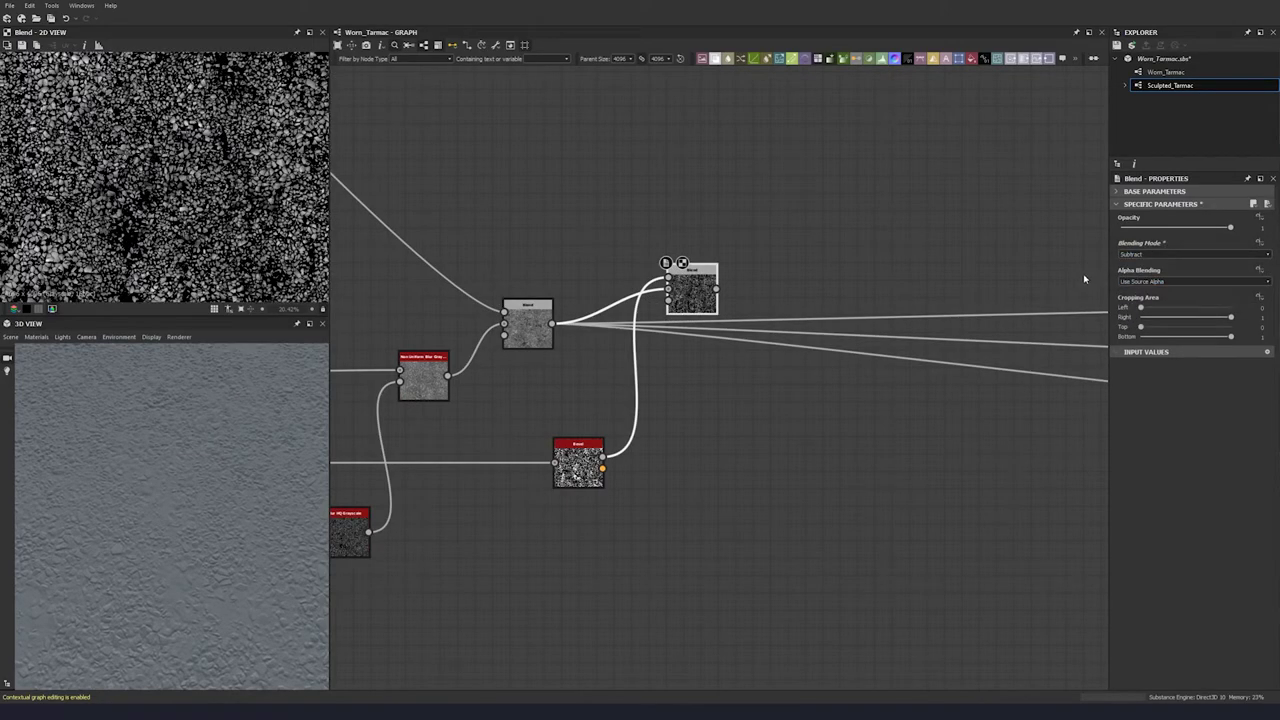
pyautogui.click(1266, 228)
pyautogui.press('Return')
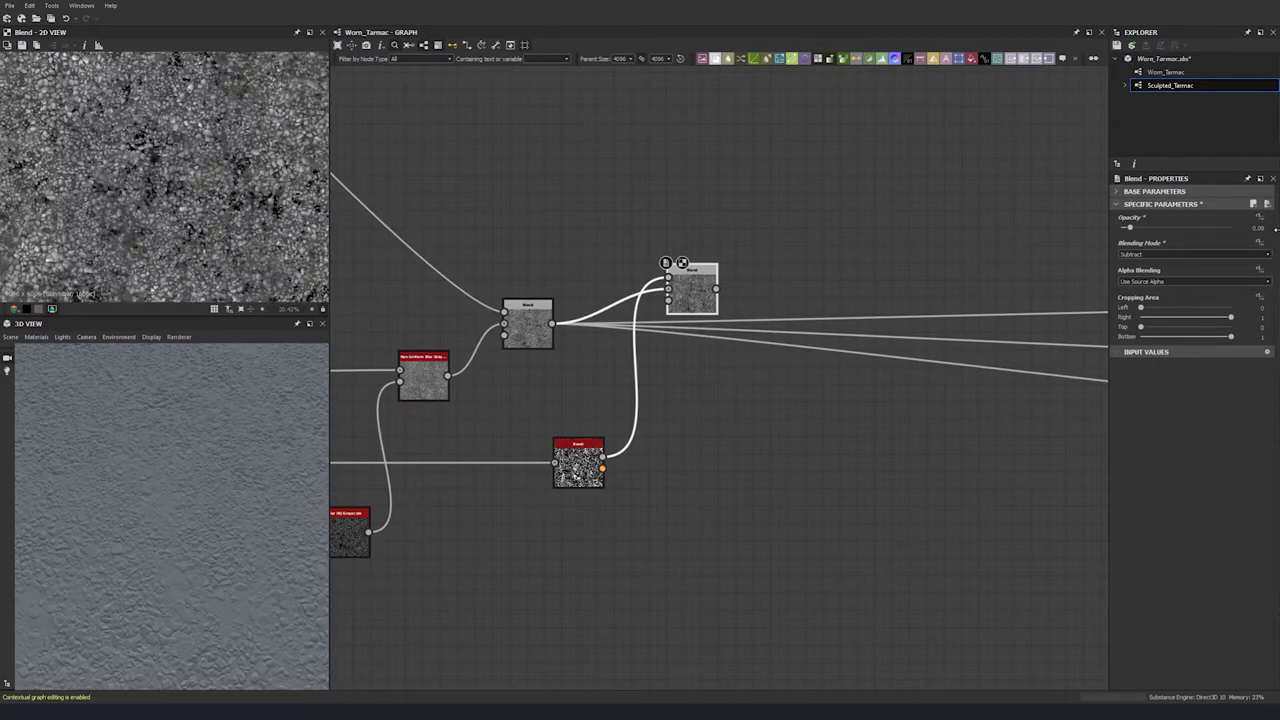
pyautogui.click(528, 325)
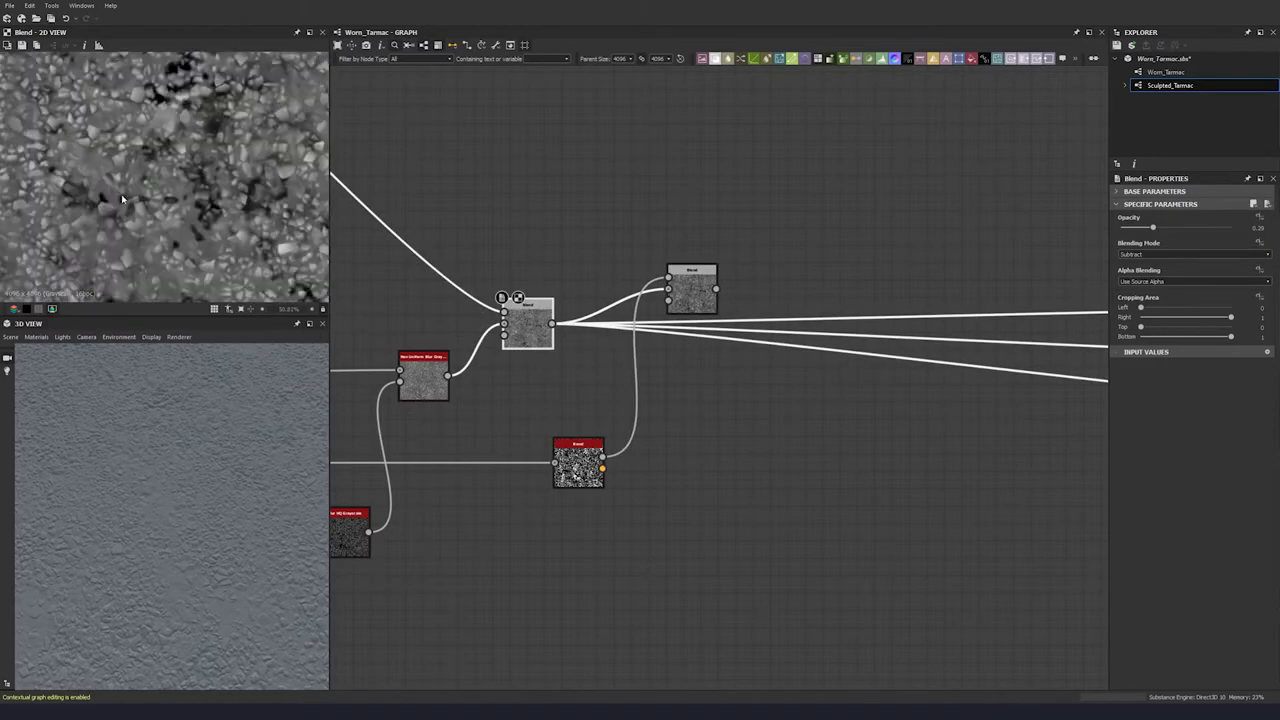
pyautogui.click(690, 288)
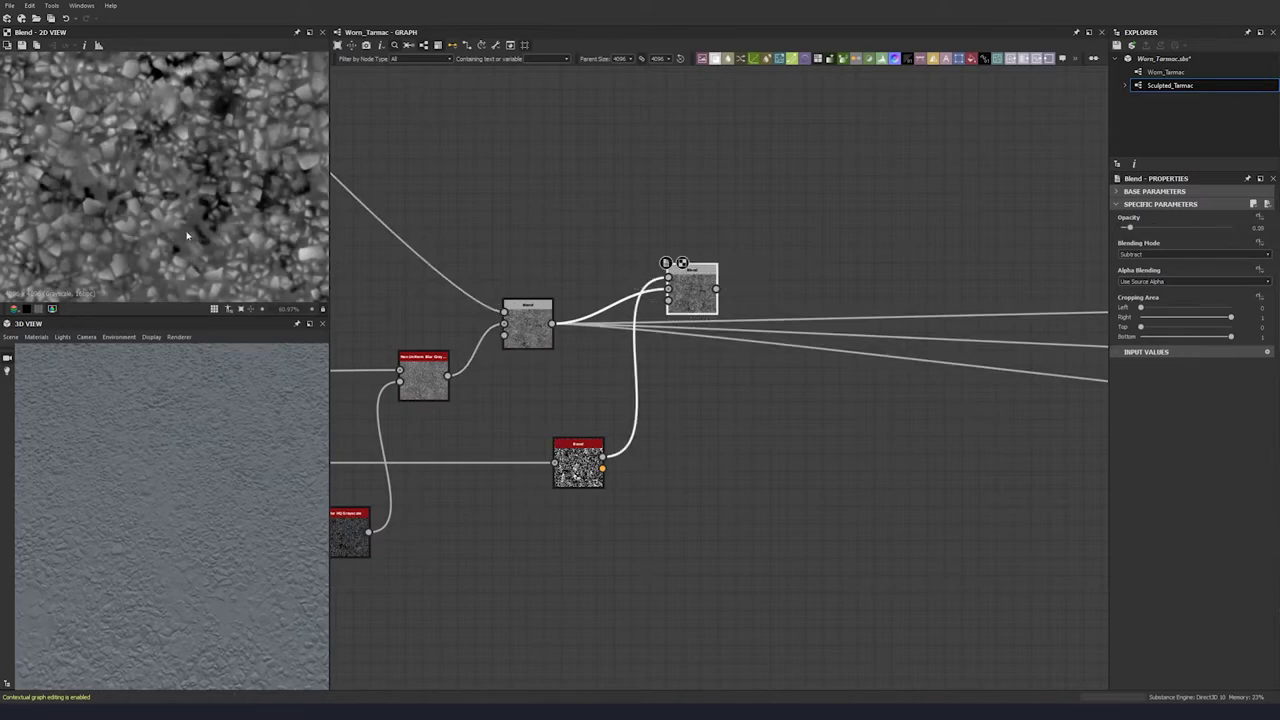
# - Transfer the earlier Blend's connections to the output nodes onto the new Subtract Blend, and align it in line with the earlier one
pyautogui.moveTo(678, 330); pyautogui.dragTo(579, 253, button='middle')
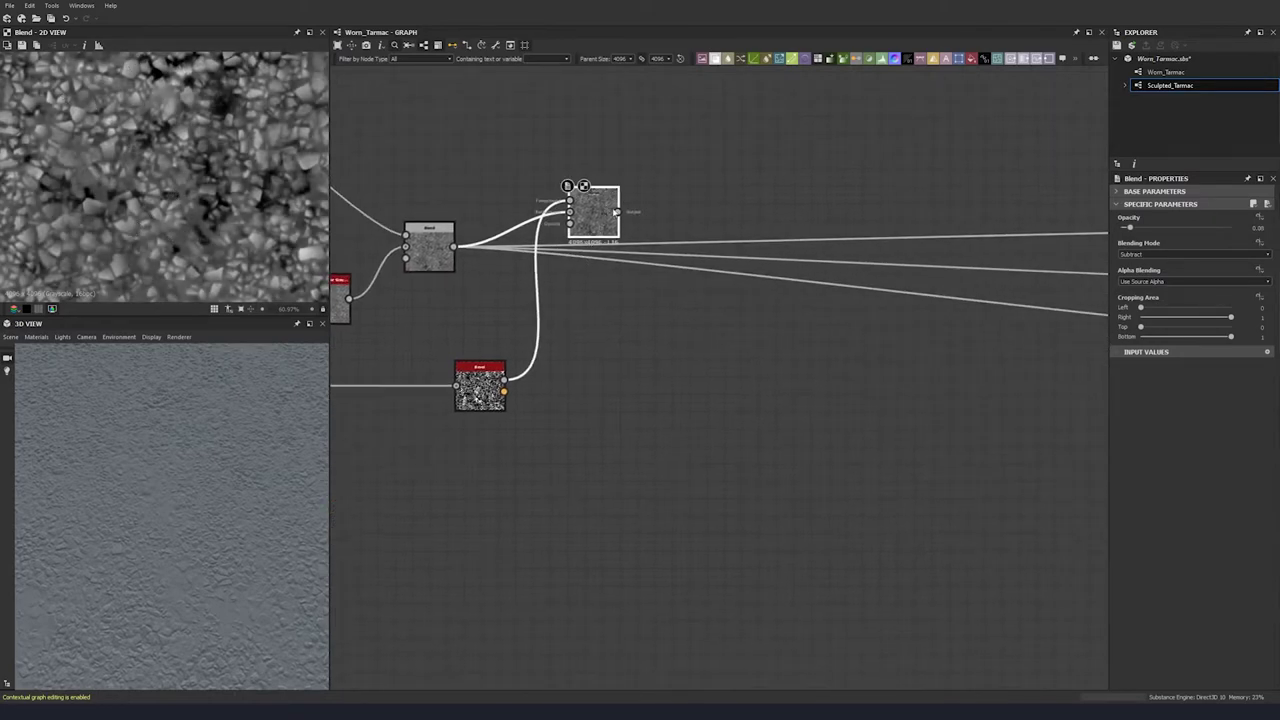
pyautogui.moveTo(592, 214); pyautogui.dragTo(610, 214)
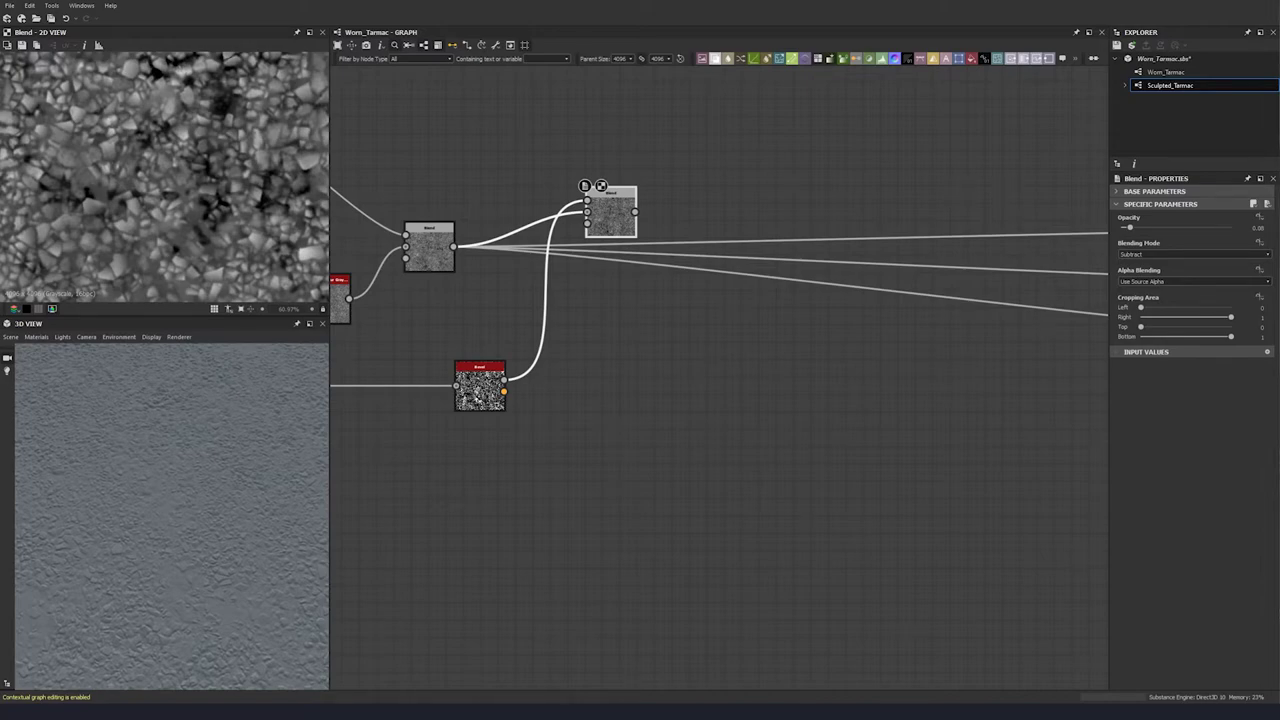
pyautogui.scroll(-3, 530, 322)
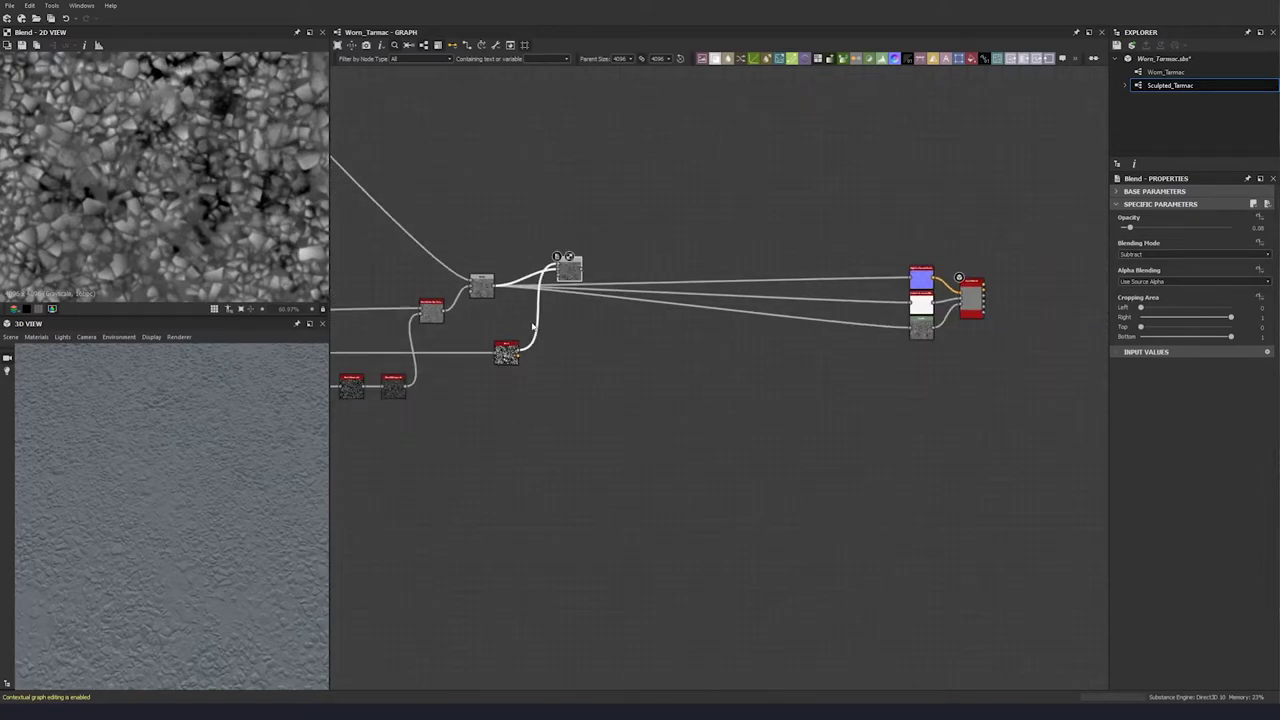
pyautogui.keyDown('shift'); pyautogui.moveTo(607, 282); pyautogui.dragTo(581, 271); pyautogui.keyUp('shift')
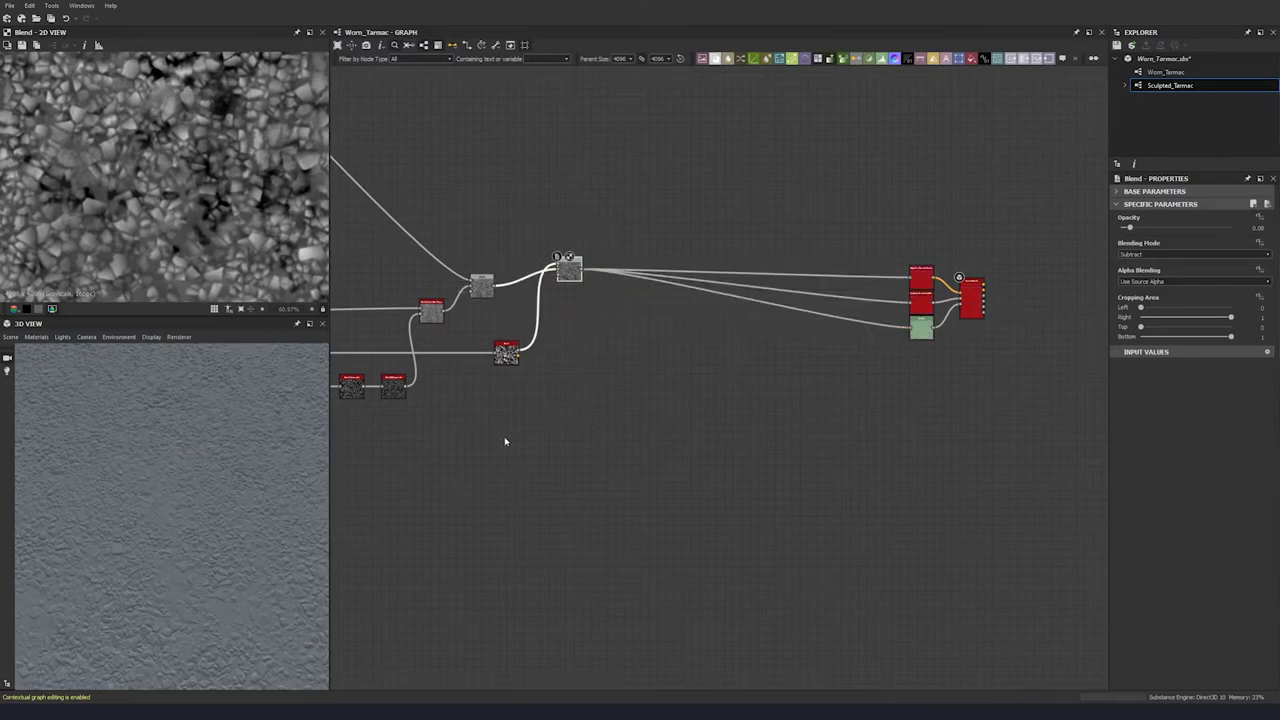
pyautogui.moveTo(210, 444); pyautogui.dragTo(91, 480)
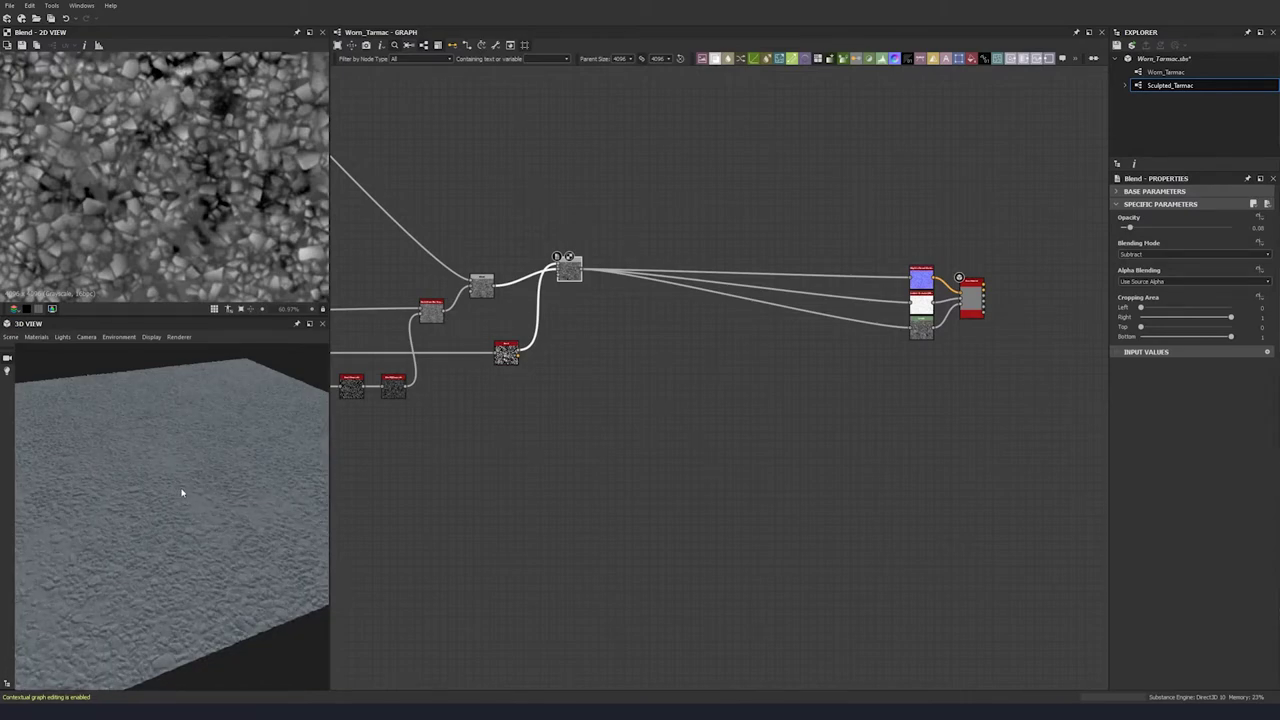
pyautogui.moveTo(182, 492)
pyautogui.mouseDown()
pyautogui.moveTo(206, 477)
pyautogui.moveTo(201, 492)
pyautogui.mouseUp()
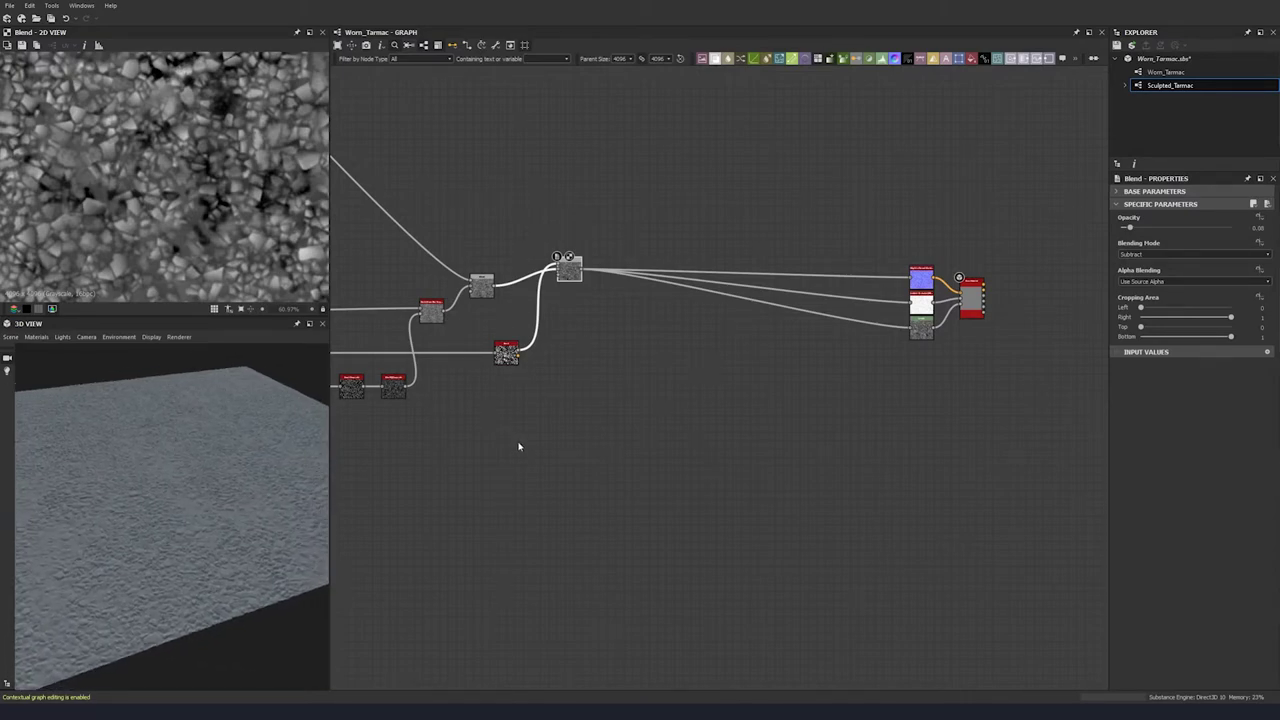
pyautogui.moveTo(463, 441); pyautogui.dragTo(492, 445, button='middle')
pyautogui.moveTo(600, 286); pyautogui.dragTo(625, 303)
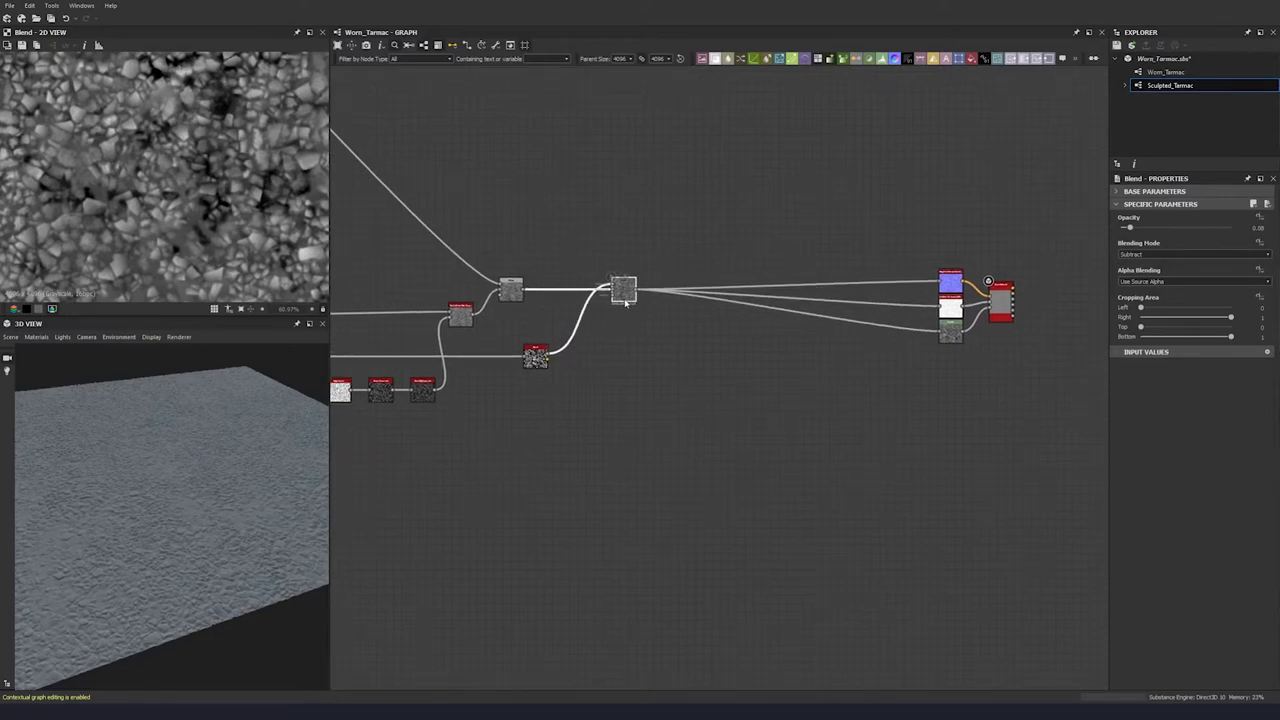
# - Add a Histogram Scan node below the blending chain and feed it from the Multi Dir. Warp Grayscale in the Height Adjustment frame
pyautogui.moveTo(492, 480); pyautogui.dragTo(528, 470, button='middle')
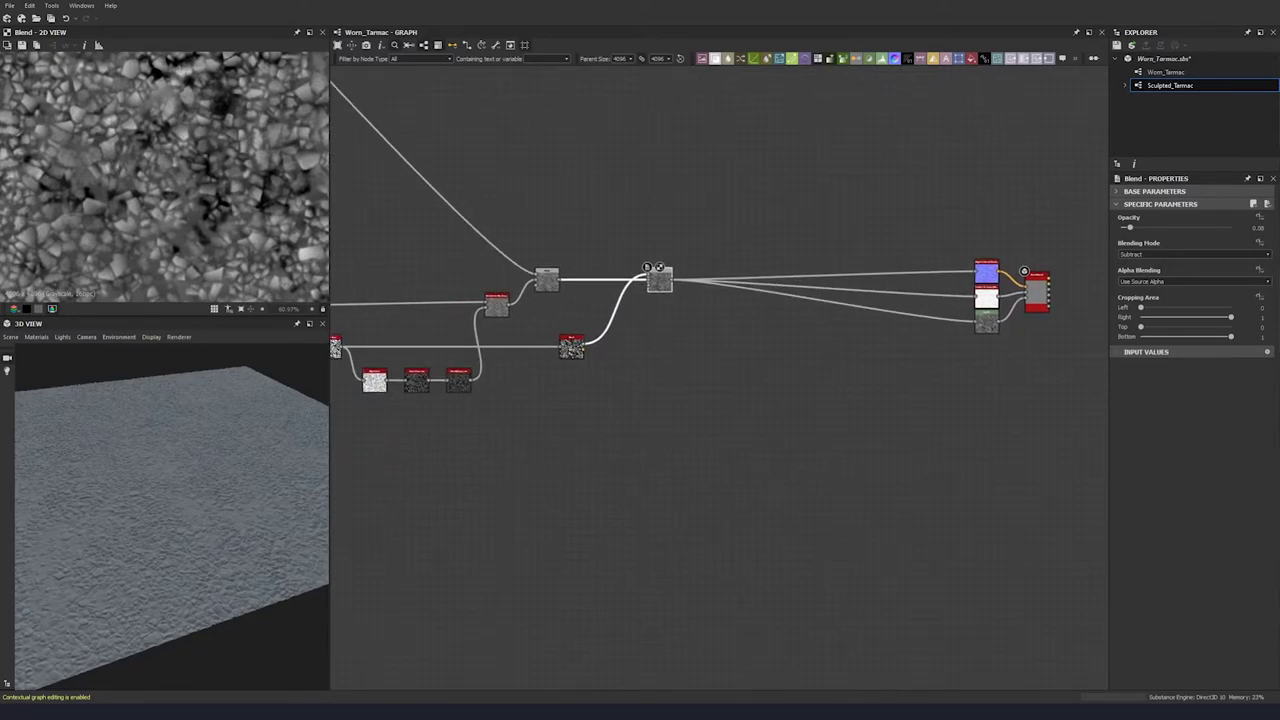
pyautogui.press('space')
pyautogui.write('his')
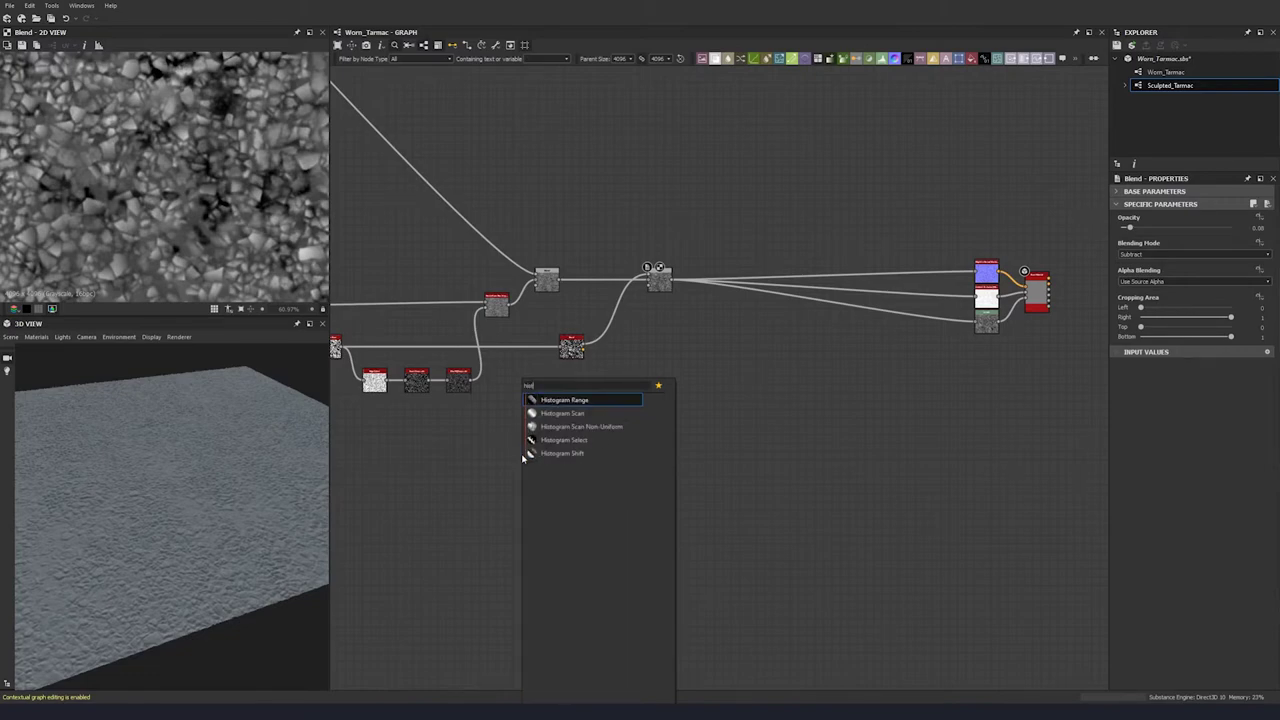
pyautogui.click(583, 417)
pyautogui.scroll(-4, 583, 420)
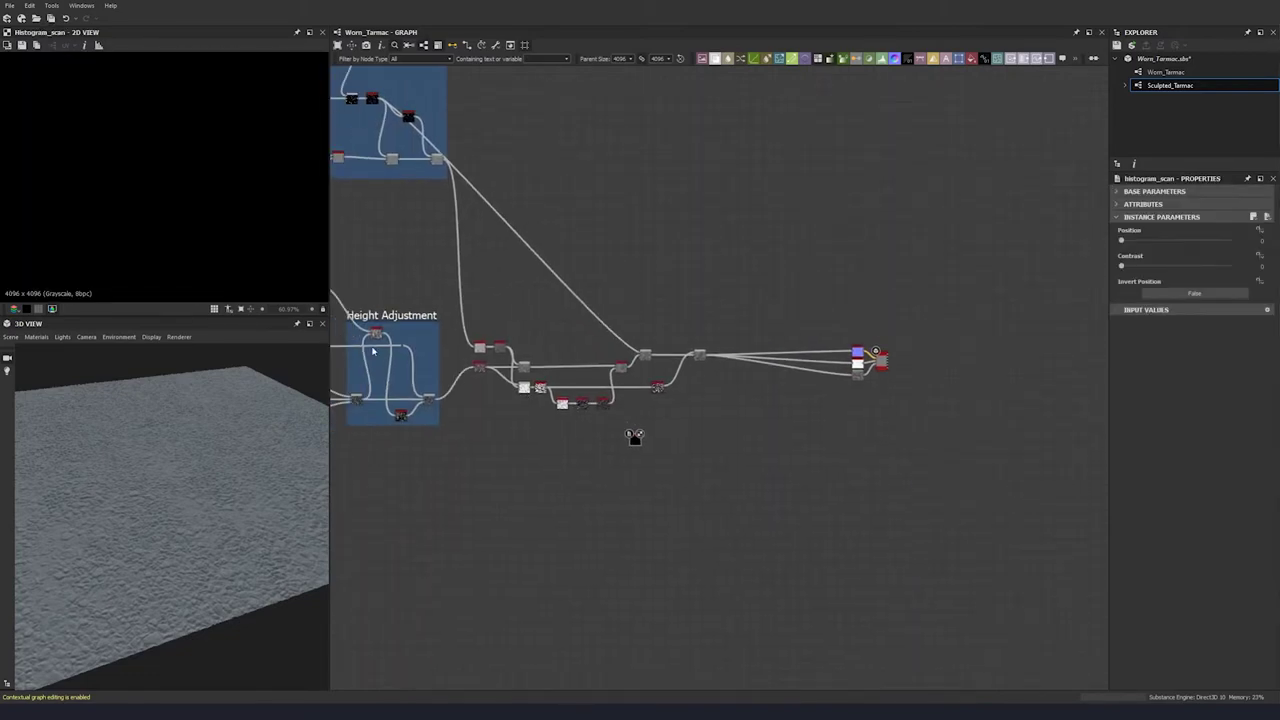
pyautogui.scroll(5, 364, 346)
pyautogui.scroll(3, 364, 345)
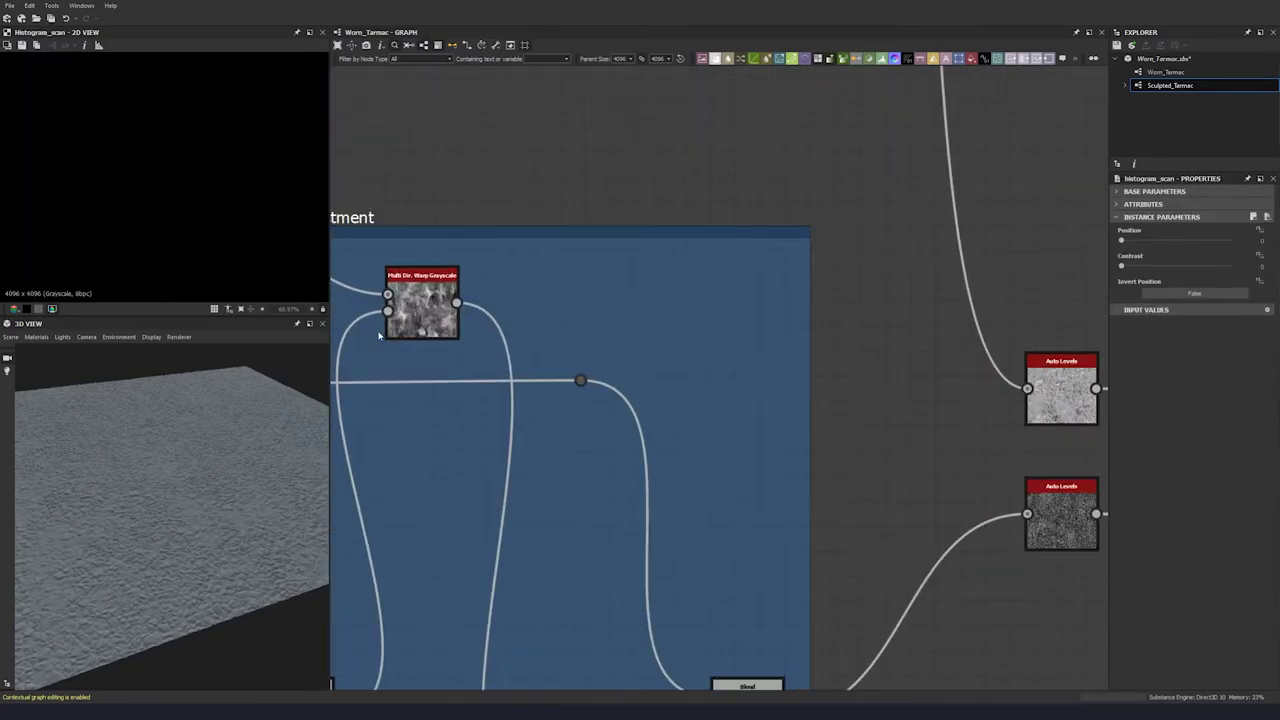
pyautogui.click(457, 303)
pyautogui.scroll(-5, 457, 303)
pyautogui.moveTo(934, 480); pyautogui.dragTo(430, 348, button='middle')
pyautogui.click(584, 446)
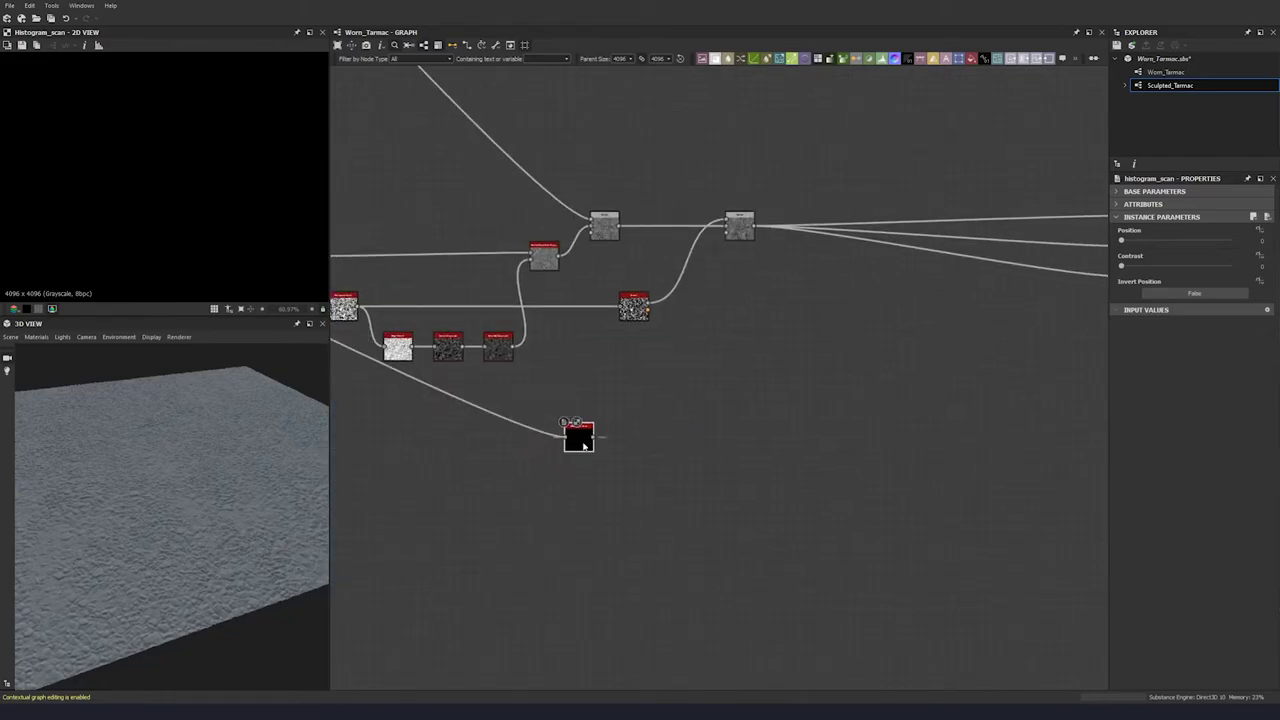
pyautogui.scroll(-3, 690, 441)
pyautogui.scroll(4, 584, 404)
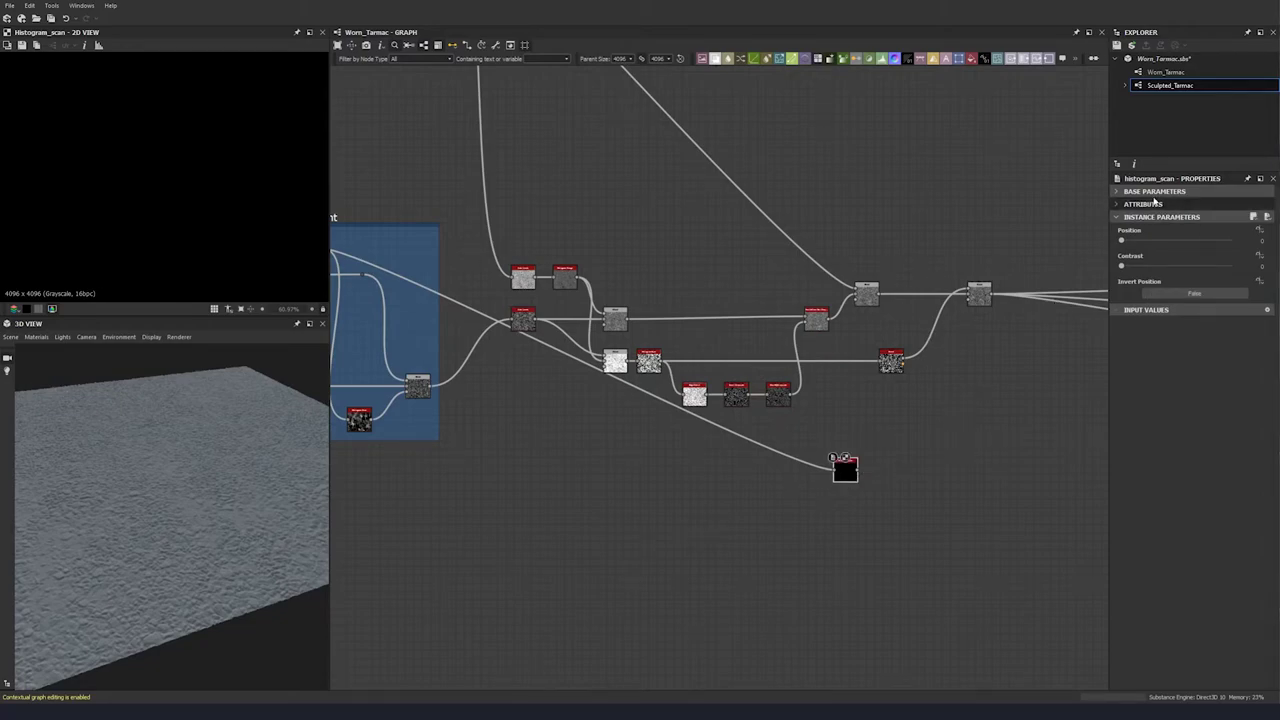
# - Set the Histogram Scan's Position to 0.32, connect it to the last Blend's opacity mask, and move that Blend farther along the chain
pyautogui.click(1262, 240)
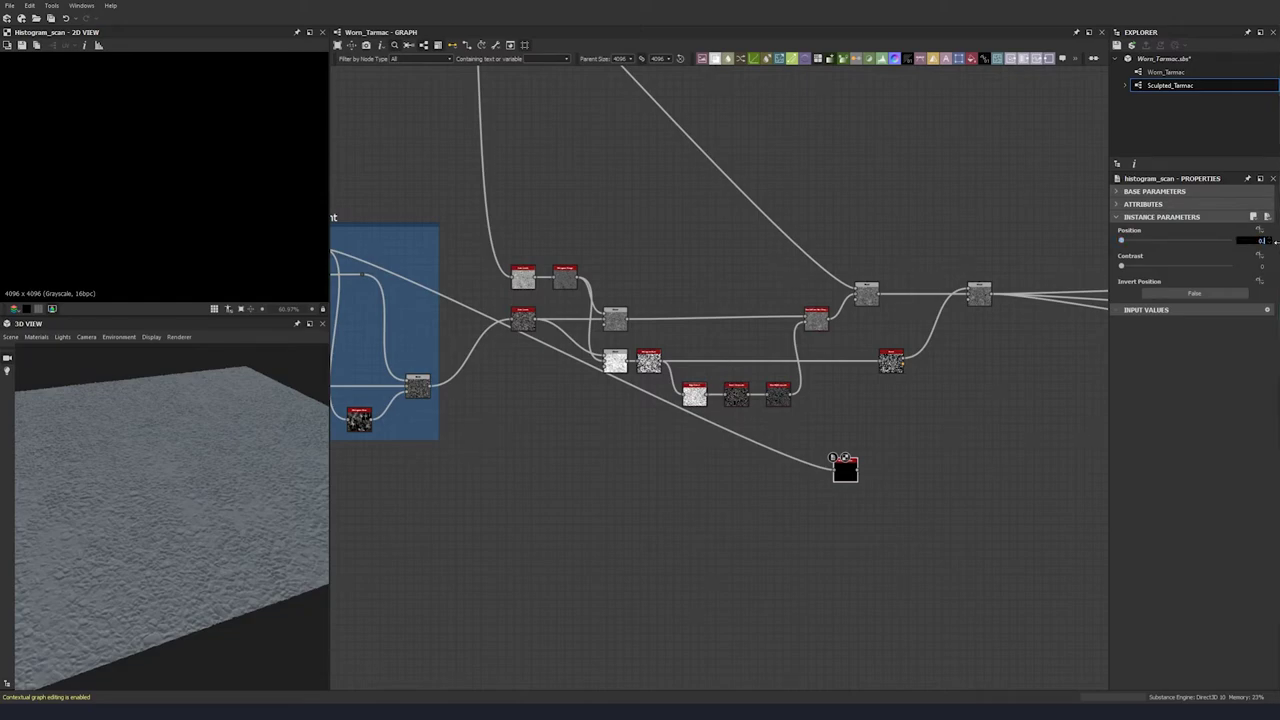
pyautogui.write('0.25')
pyautogui.press('Return')
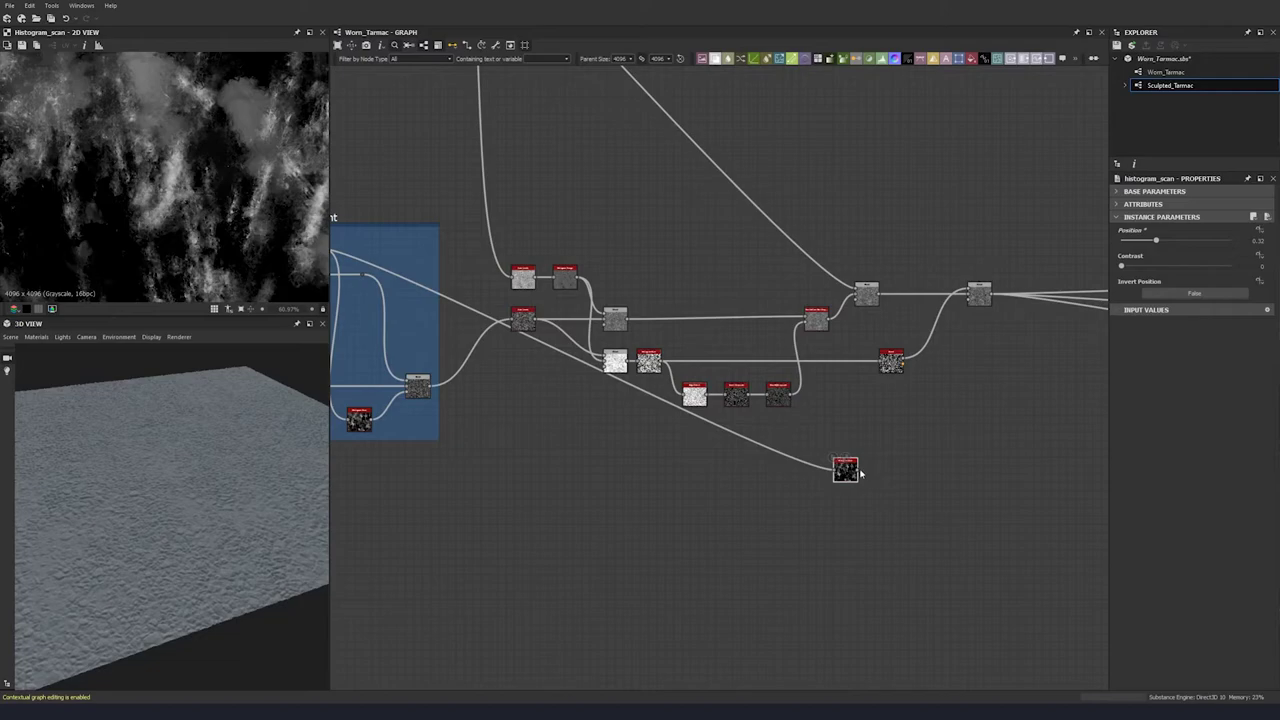
pyautogui.moveTo(860, 474); pyautogui.dragTo(975, 312)
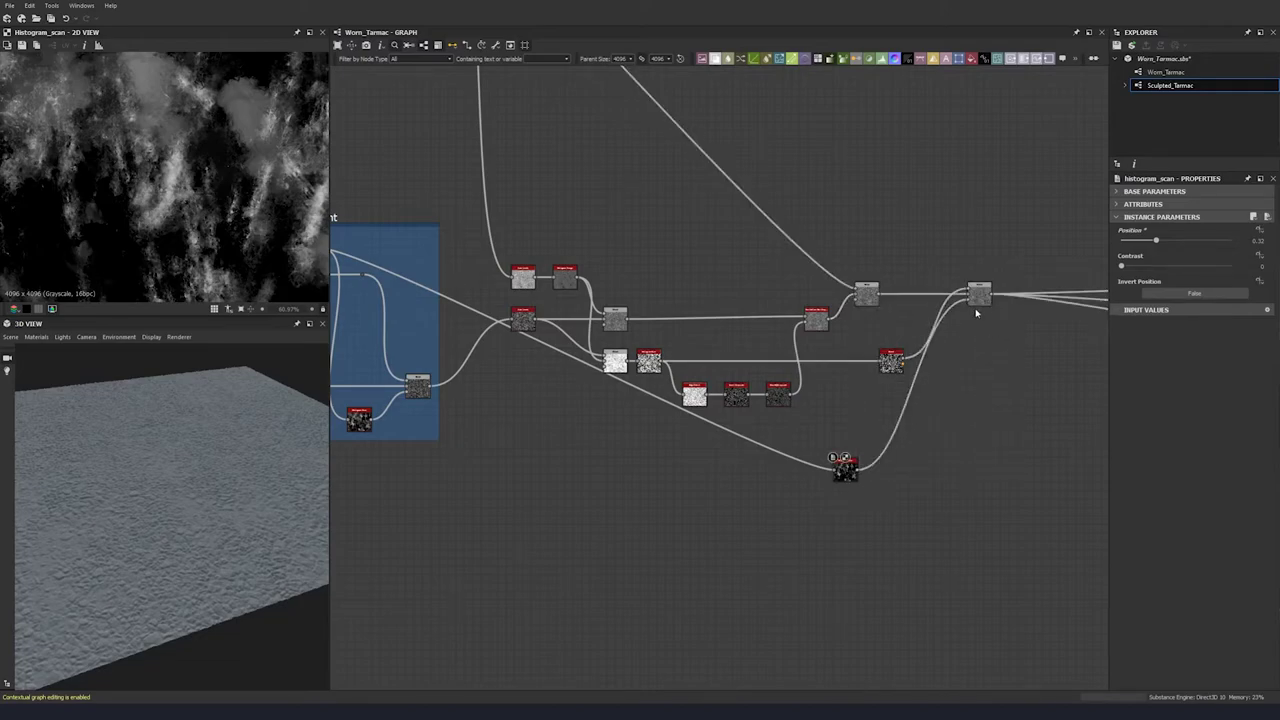
pyautogui.scroll(1, 975, 309)
pyautogui.moveTo(967, 297); pyautogui.dragTo(771, 278, button='middle')
pyautogui.moveTo(772, 277); pyautogui.dragTo(837, 273)
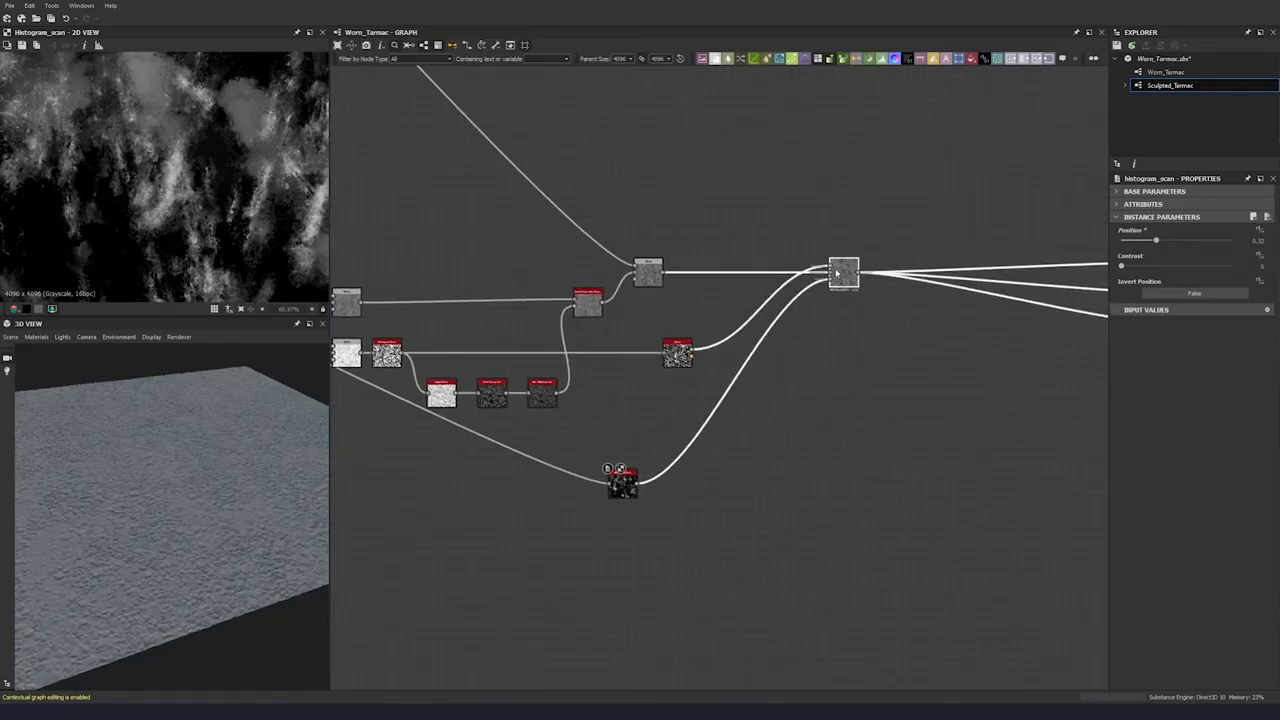
# - Compare the 3D surface with the Histogram Scan mask disconnected and reconnected, viewing it from several angles and under a changed light direction
pyautogui.moveTo(83, 471); pyautogui.dragTo(205, 482)
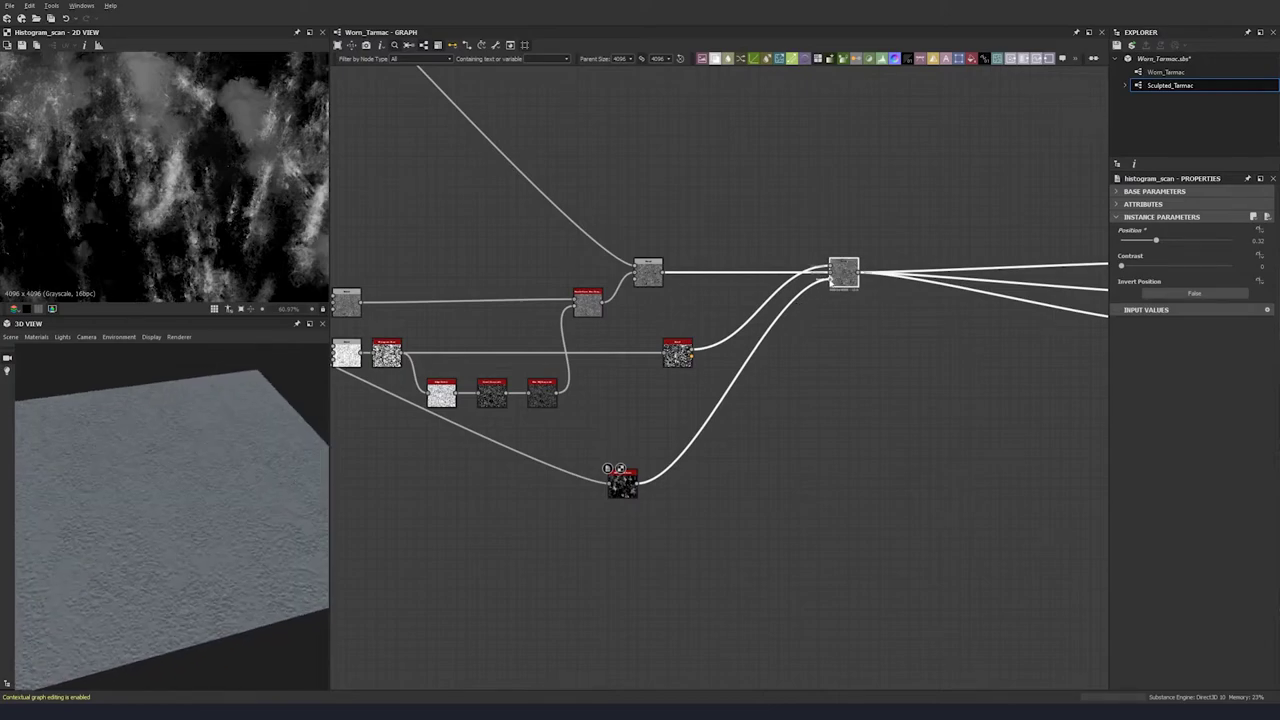
pyautogui.doubleClick(831, 281)
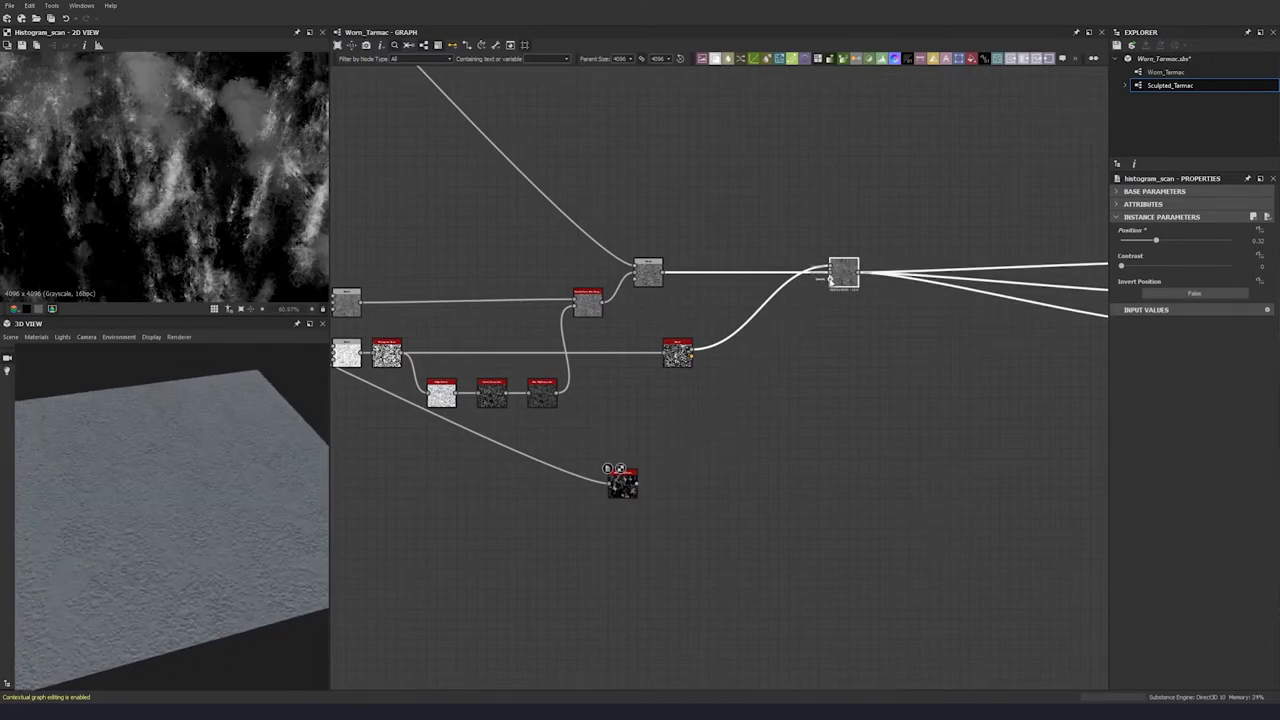
pyautogui.moveTo(636, 484); pyautogui.dragTo(831, 276)
pyautogui.click(842, 288)
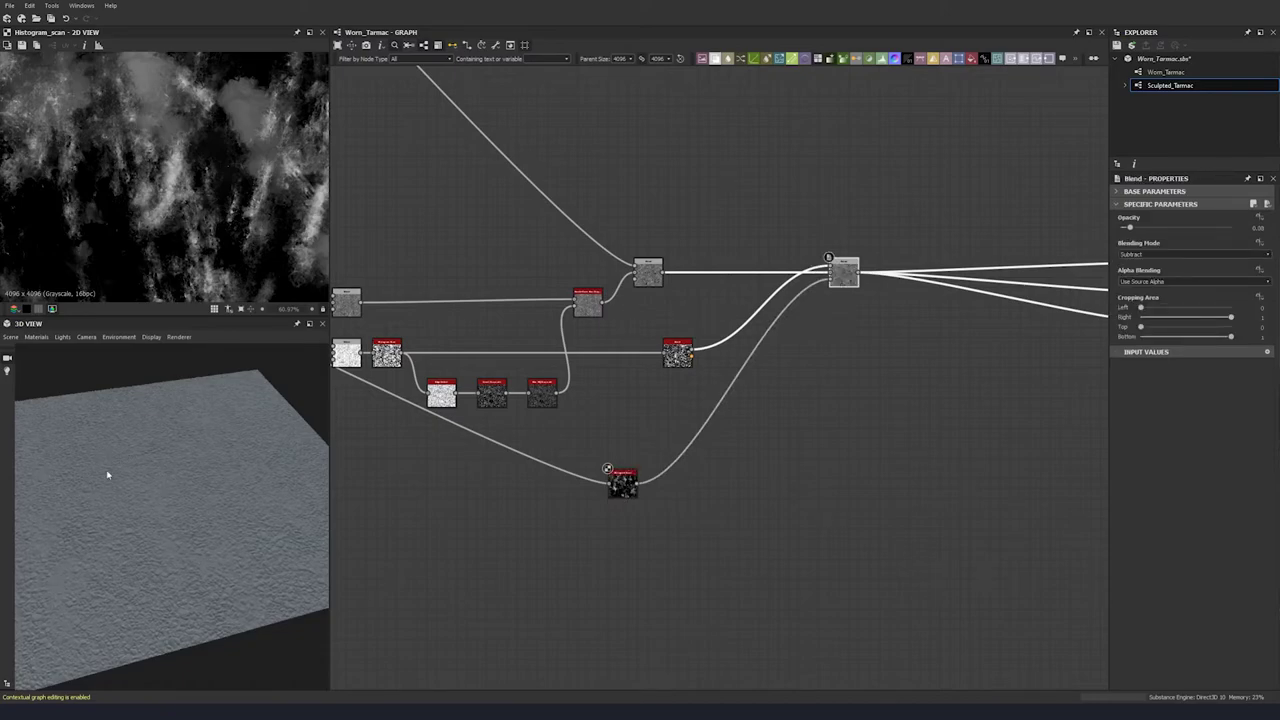
pyautogui.moveTo(251, 478); pyautogui.dragTo(228, 545)
pyautogui.keyDown('ctrl'); pyautogui.keyDown('shift'); pyautogui.moveTo(228, 544); pyautogui.dragTo(84, 536, button='right'); pyautogui.keyUp('shift'); pyautogui.keyUp('ctrl')
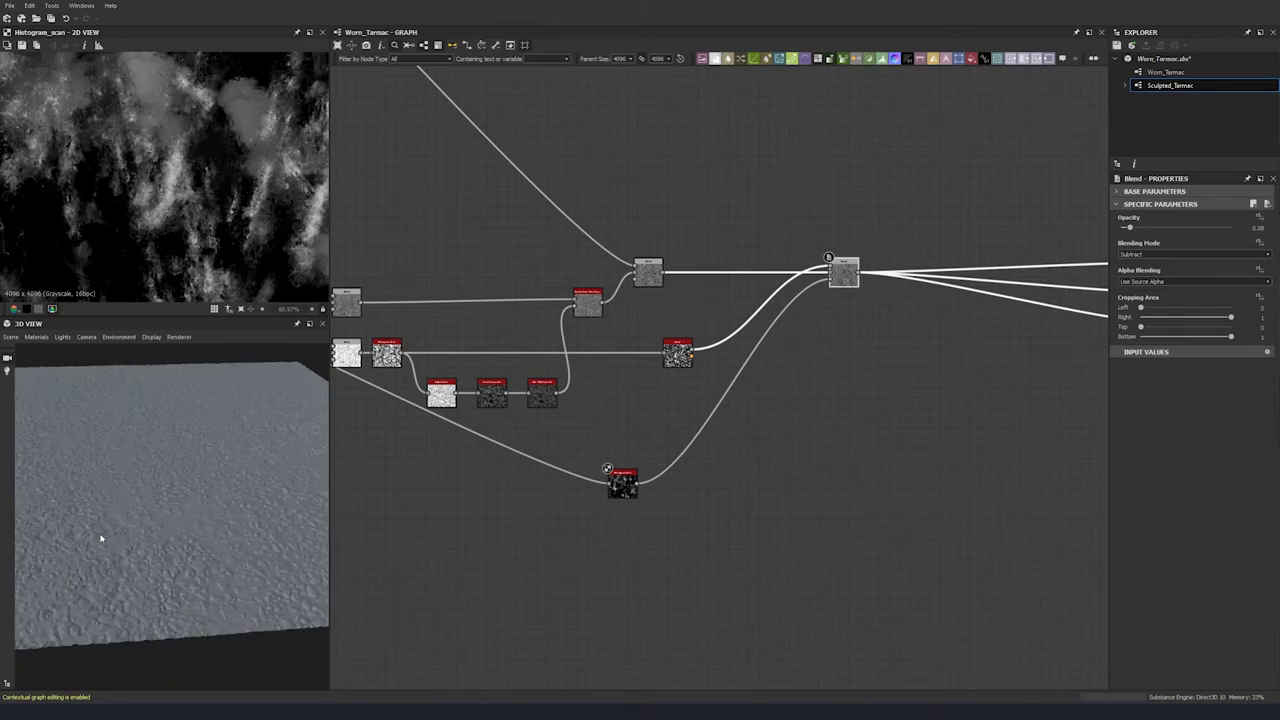
pyautogui.moveTo(101, 538); pyautogui.dragTo(143, 563)
pyautogui.scroll(5, 114, 571)
pyautogui.moveTo(151, 453); pyautogui.dragTo(290, 475)
pyautogui.scroll(-2, 594, 303)
pyautogui.scroll(-1, 594, 303)
# - Insert a Dot in the link feeding the new Histogram Scan and route it beneath the Height Adjustment frame
pyautogui.moveTo(502, 321); pyautogui.dragTo(654, 323, button='middle')
pyautogui.scroll(-2, 659, 312)
pyautogui.scroll(2, 650, 313)
pyautogui.doubleClick(654, 308)
pyautogui.moveTo(654, 308); pyautogui.dragTo(527, 379)
pyautogui.moveTo(819, 346); pyautogui.dragTo(737, 440, button='middle')
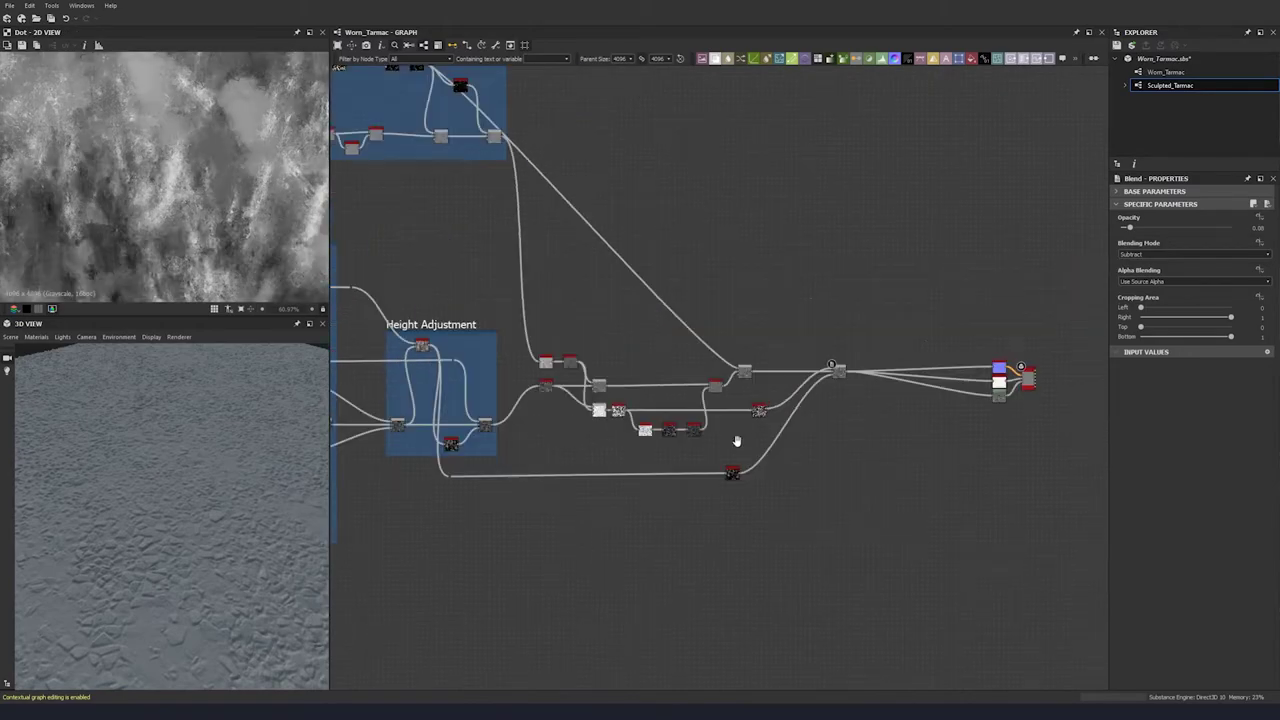
# - Insert a Dot in the long diagonal link into the first Subtract Blend and route it straight out from the upper frame
pyautogui.scroll(-1, 746, 484)
pyautogui.doubleClick(622, 300)
pyautogui.moveTo(622, 300); pyautogui.dragTo(687, 171)
# - Shift the Histogram Scan slightly and enclose the whole blending chain in a frame titled "Blending"
pyautogui.moveTo(866, 372); pyautogui.dragTo(580, 561)
pyautogui.moveTo(742, 514); pyautogui.dragTo(763, 516)
pyautogui.moveTo(884, 388); pyautogui.dragTo(578, 535)
pyautogui.moveTo(1150, 243); pyautogui.dragTo(1114, 250)
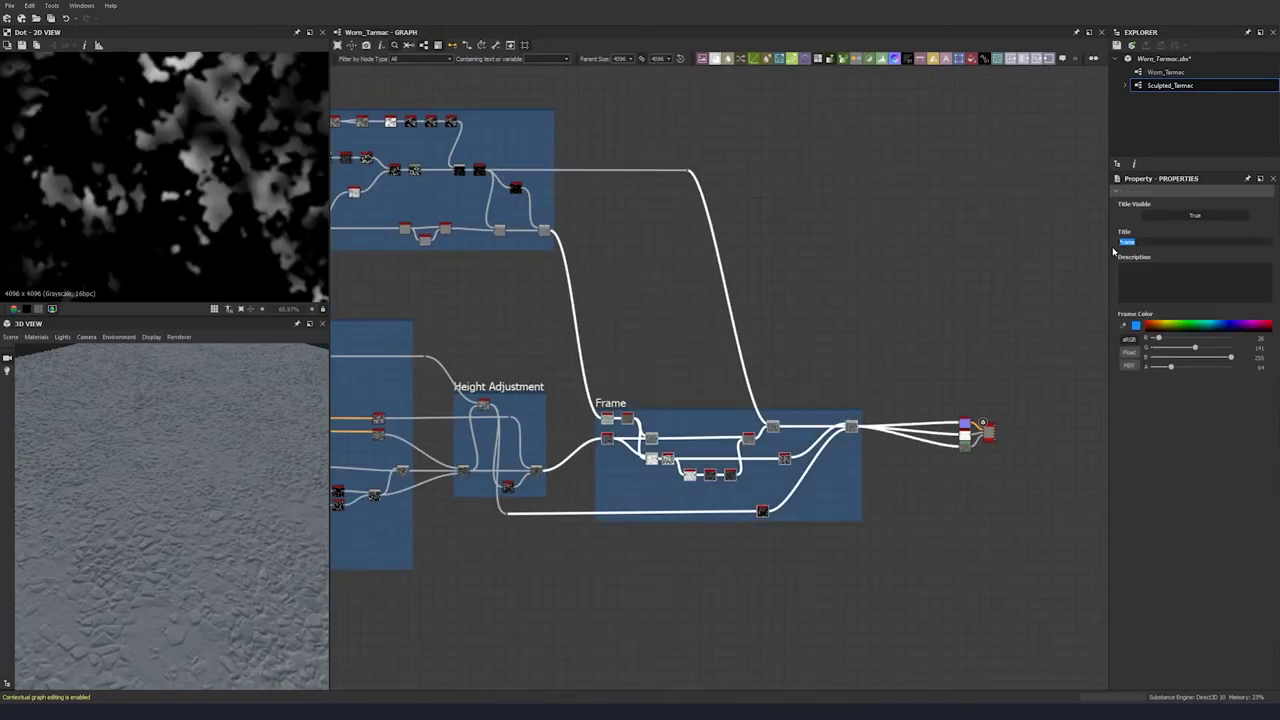
pyautogui.write('Blending')
pyautogui.click(691, 323)
# - Move the output nodes farther away from the Blending frame and inspect the surface in the 3D preview
pyautogui.moveTo(709, 373); pyautogui.dragTo(563, 369, button='middle')
pyautogui.moveTo(780, 375); pyautogui.dragTo(870, 475)
pyautogui.moveTo(838, 426); pyautogui.dragTo(938, 426)
pyautogui.moveTo(125, 520); pyautogui.dragTo(151, 574)
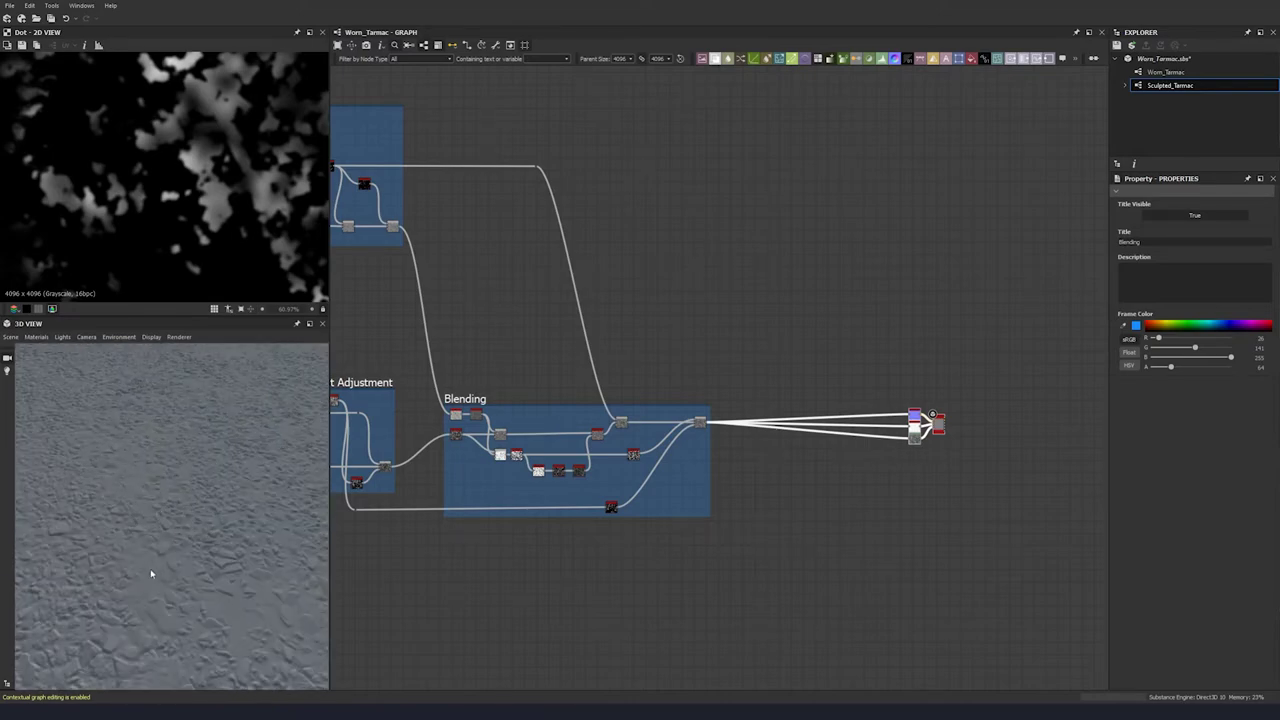
pyautogui.moveTo(264, 615); pyautogui.dragTo(185, 568)
pyautogui.moveTo(128, 523); pyautogui.dragTo(145, 537)
# - Add a Dirt 3 node in the empty area above the Blending frame
pyautogui.moveTo(697, 278); pyautogui.dragTo(677, 335, button='middle')
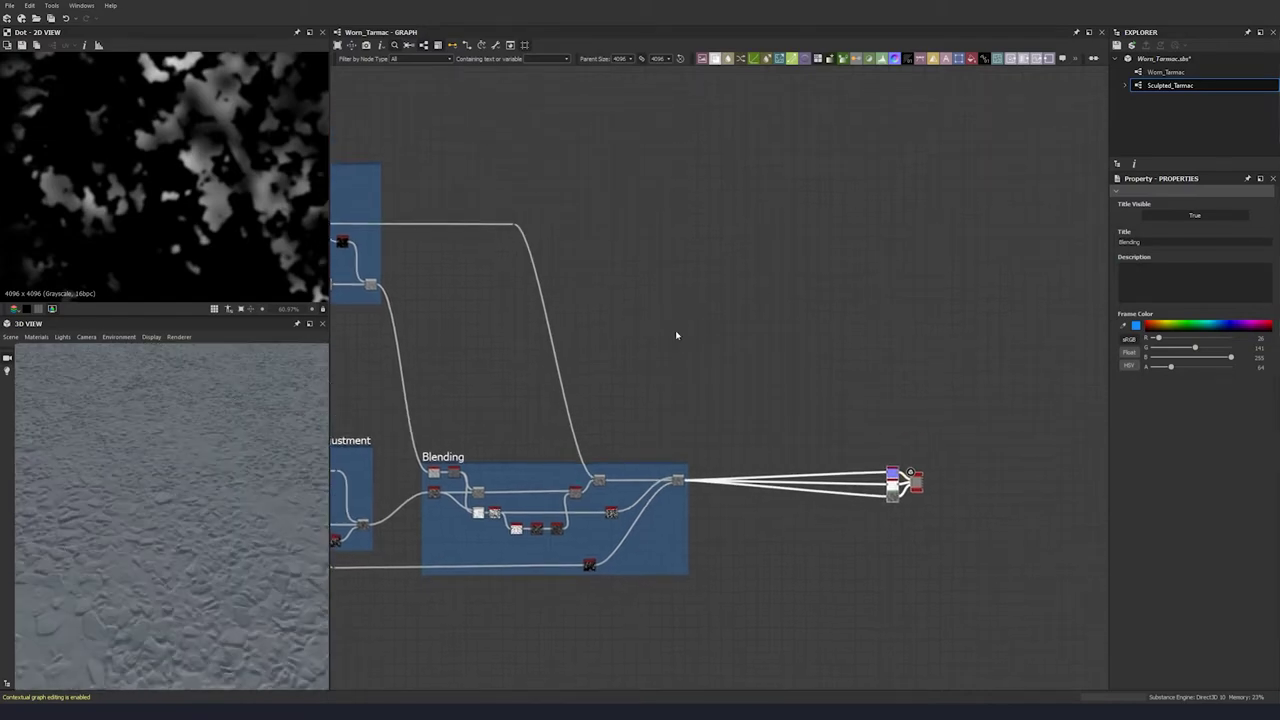
pyautogui.scroll(1, 677, 333)
pyautogui.click(675, 332)
pyautogui.press('space')
pyautogui.write('ddirt')
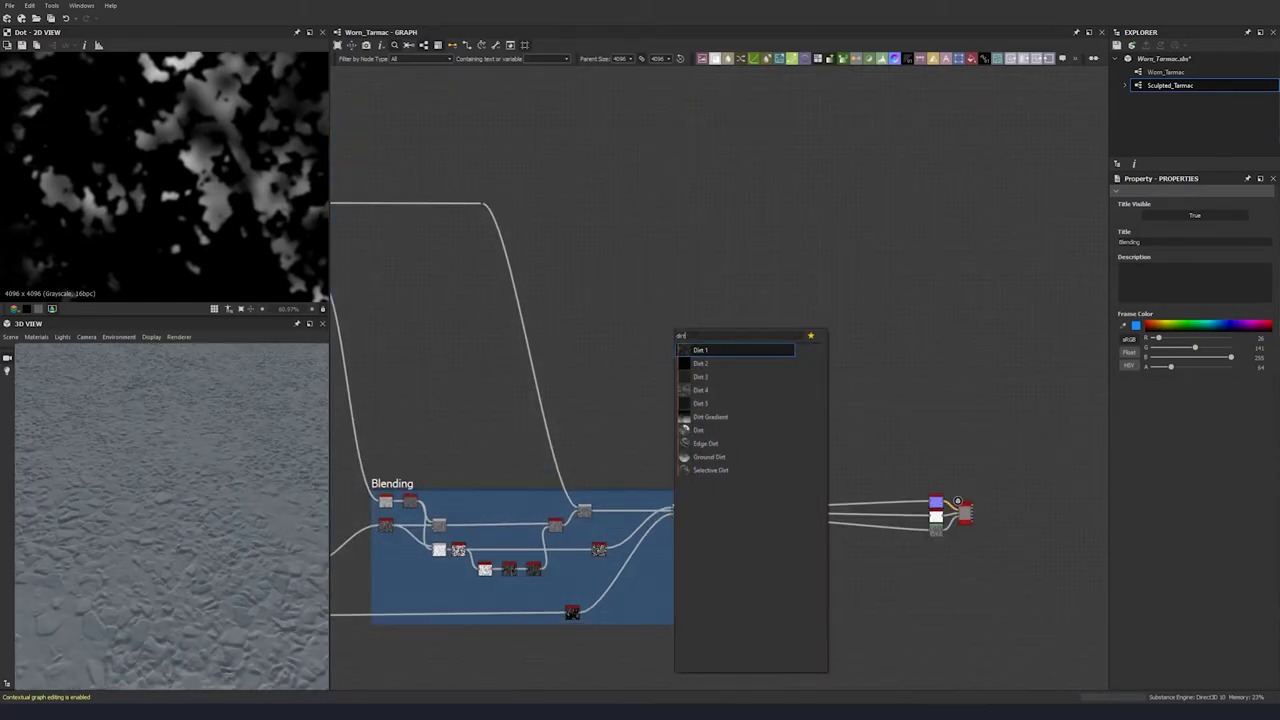
pyautogui.click(706, 376)
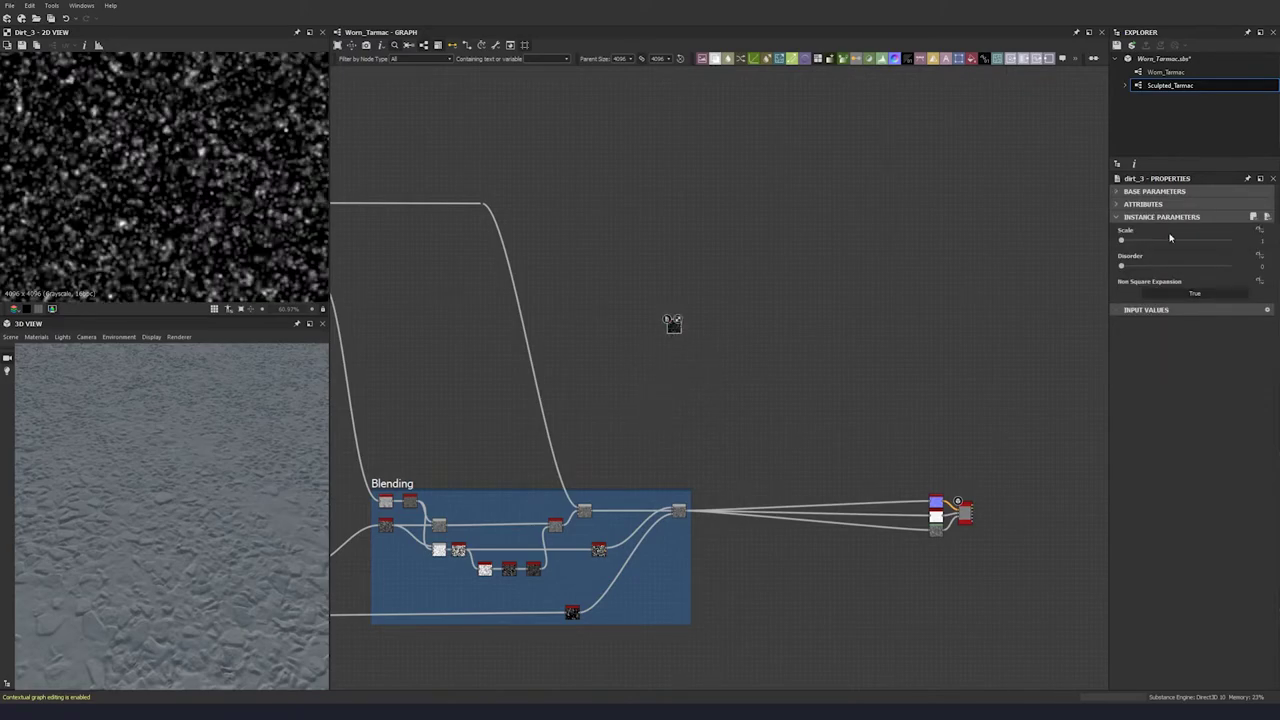
# - Set the Dirt 3 node's scale to 3
pyautogui.click(1264, 241)
pyautogui.write('3')
pyautogui.press('Return')
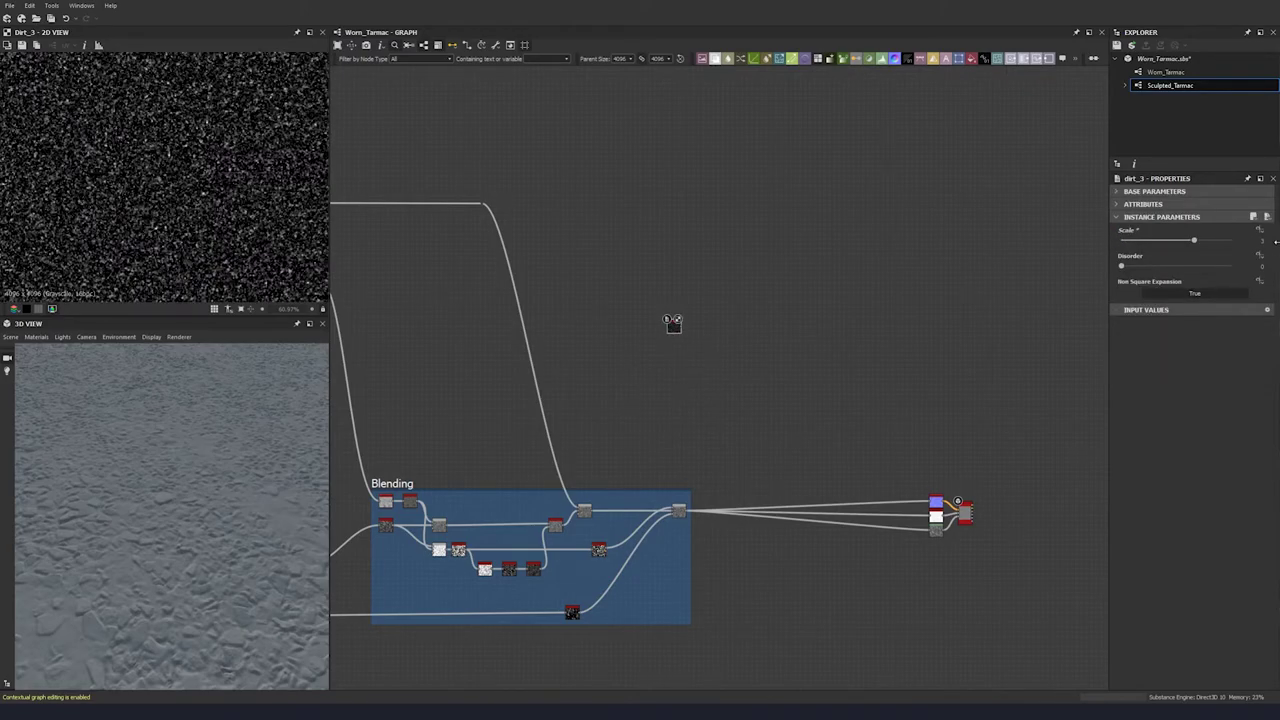
# - Move the Dirt 3 node closer to the Blending frame and add a Safe Transform Grayscale node fed by it
pyautogui.scroll(4, 690, 358)
pyautogui.moveTo(642, 282); pyautogui.dragTo(442, 501)
pyautogui.moveTo(442, 501); pyautogui.dragTo(488, 301, button='middle')
pyautogui.press('space')
pyautogui.write('safe')
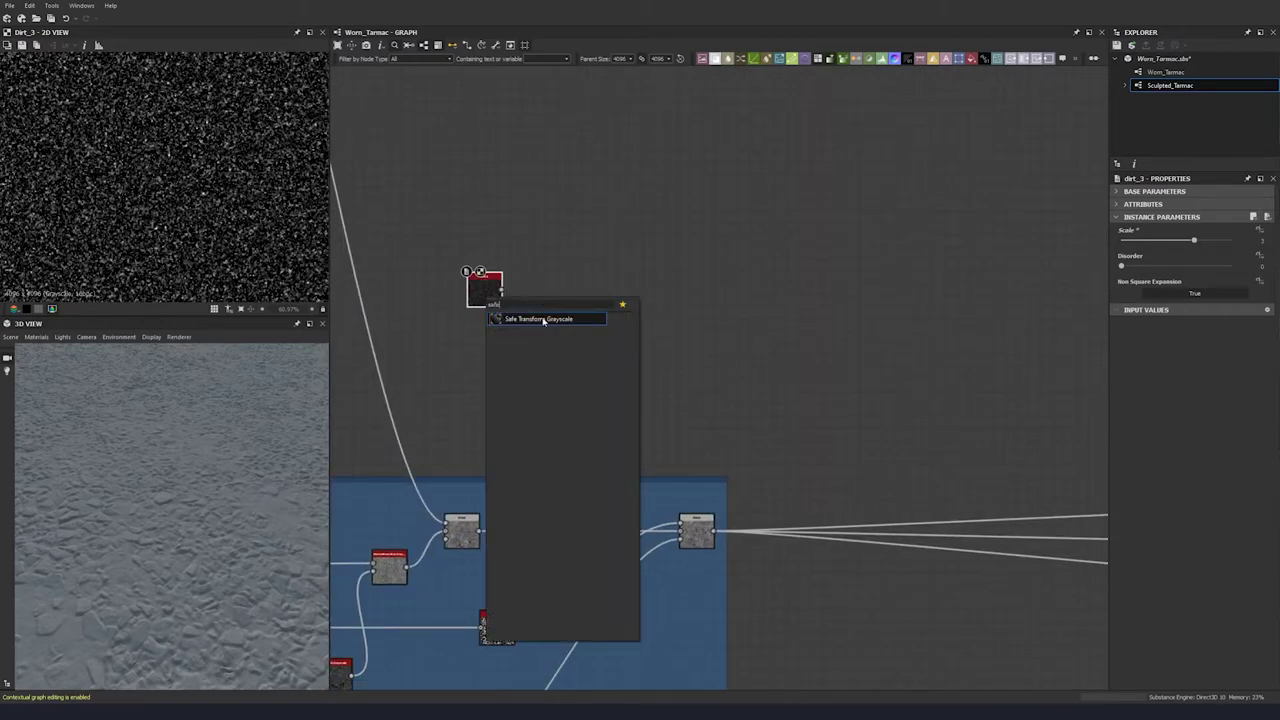
pyautogui.click(543, 319)
pyautogui.moveTo(1127, 241); pyautogui.dragTo(1130, 244)
pyautogui.moveTo(543, 301); pyautogui.dragTo(502, 290)
# - Add a Blend node combining Dirt 3 with its safe-transformed copy and set its blending mode to Max (Lighten)
pyautogui.click(577, 288)
pyautogui.press('space')
pyautogui.click(597, 318)
pyautogui.click(491, 299)
pyautogui.click(575, 290)
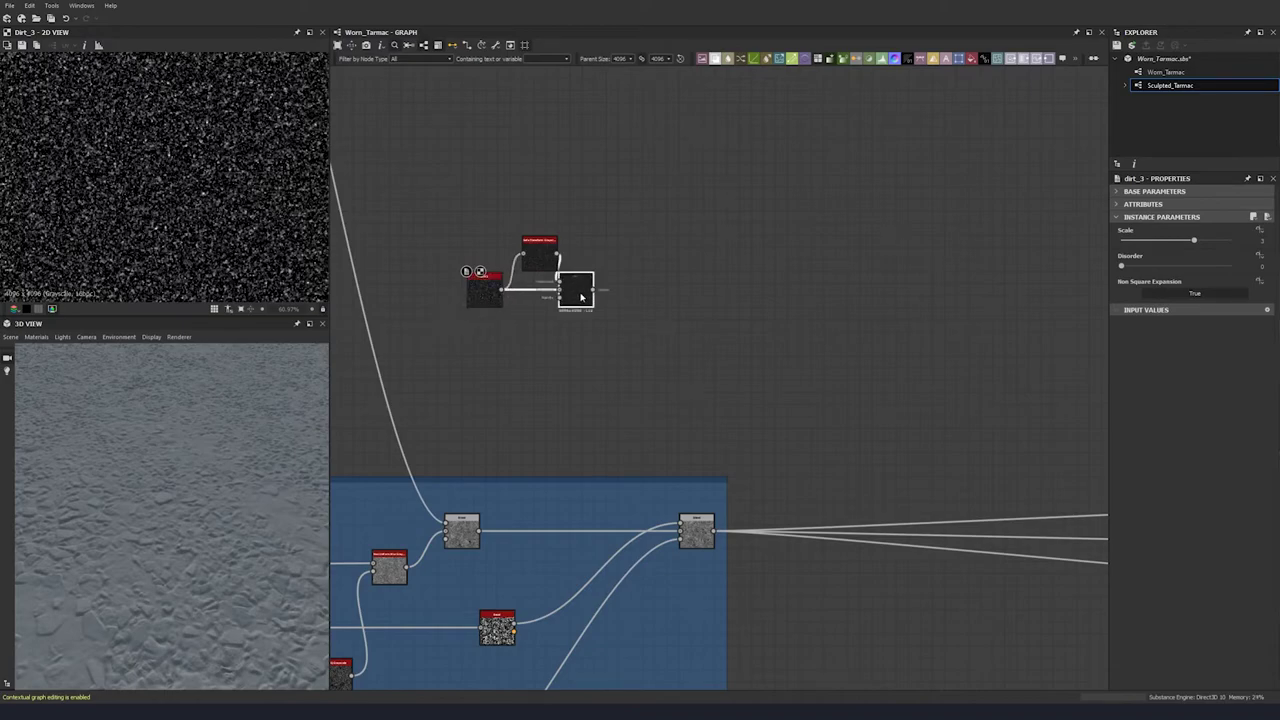
pyautogui.click(1145, 254)
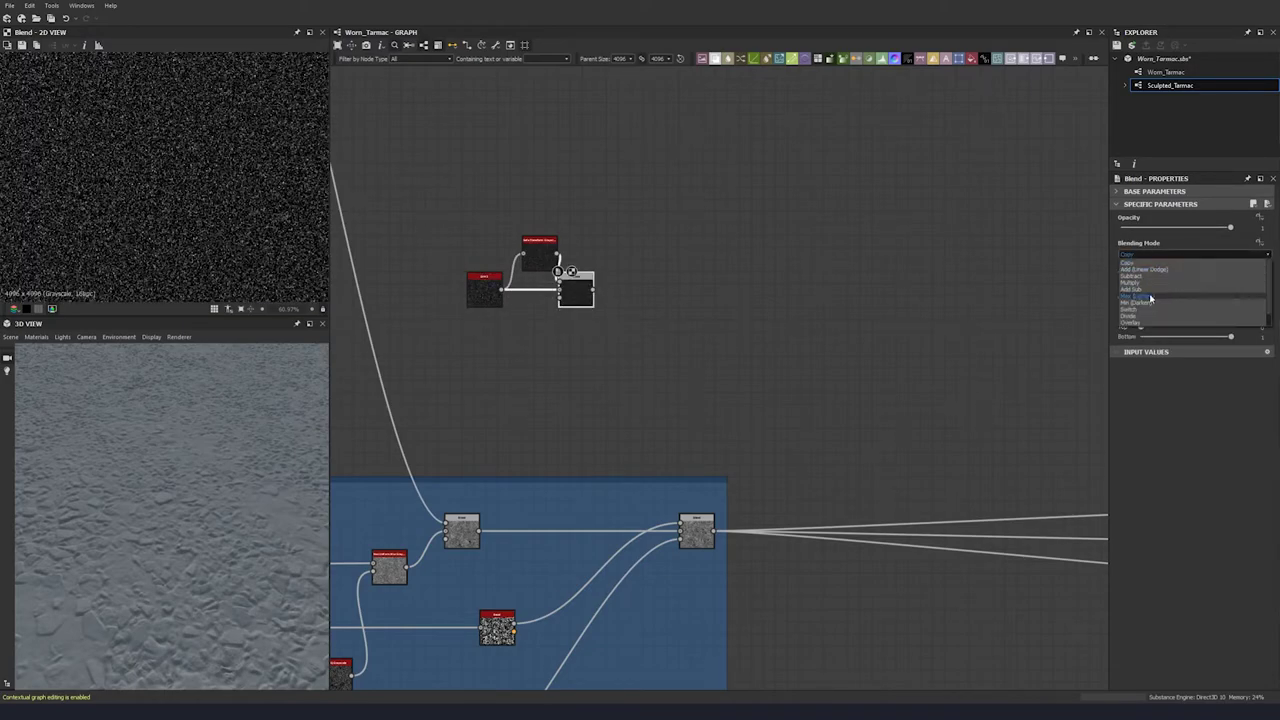
pyautogui.click(1152, 298)
# - Add a Levels node after the Max Blend, raising the input black point slightly and pulling the white point in to boost contrast
pyautogui.moveTo(579, 294); pyautogui.dragTo(598, 294)
pyautogui.press('space')
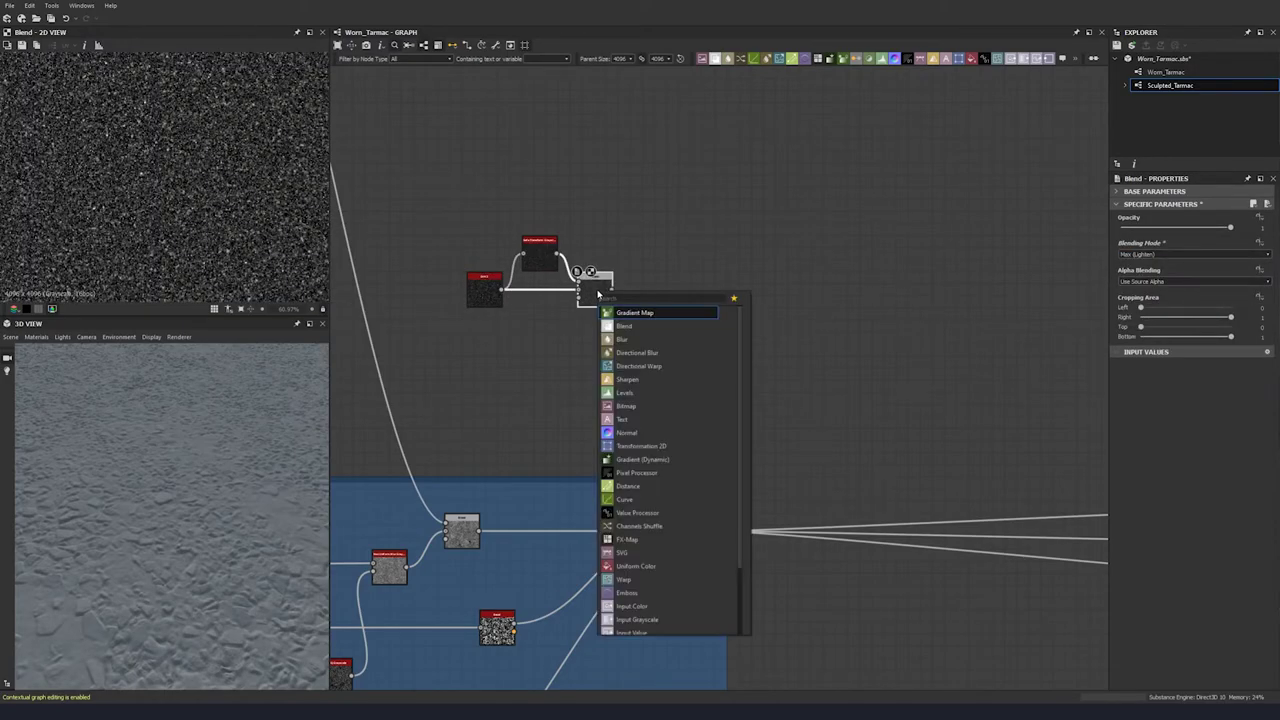
pyautogui.write('lev')
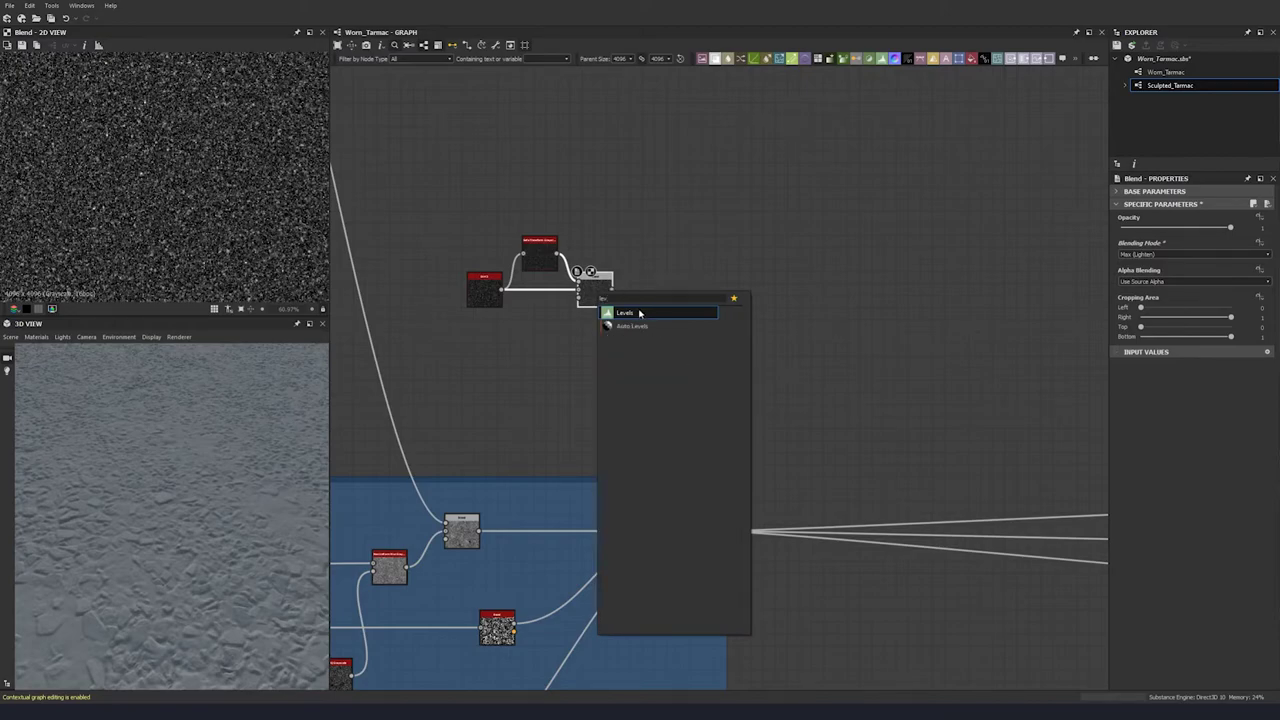
pyautogui.click(639, 313)
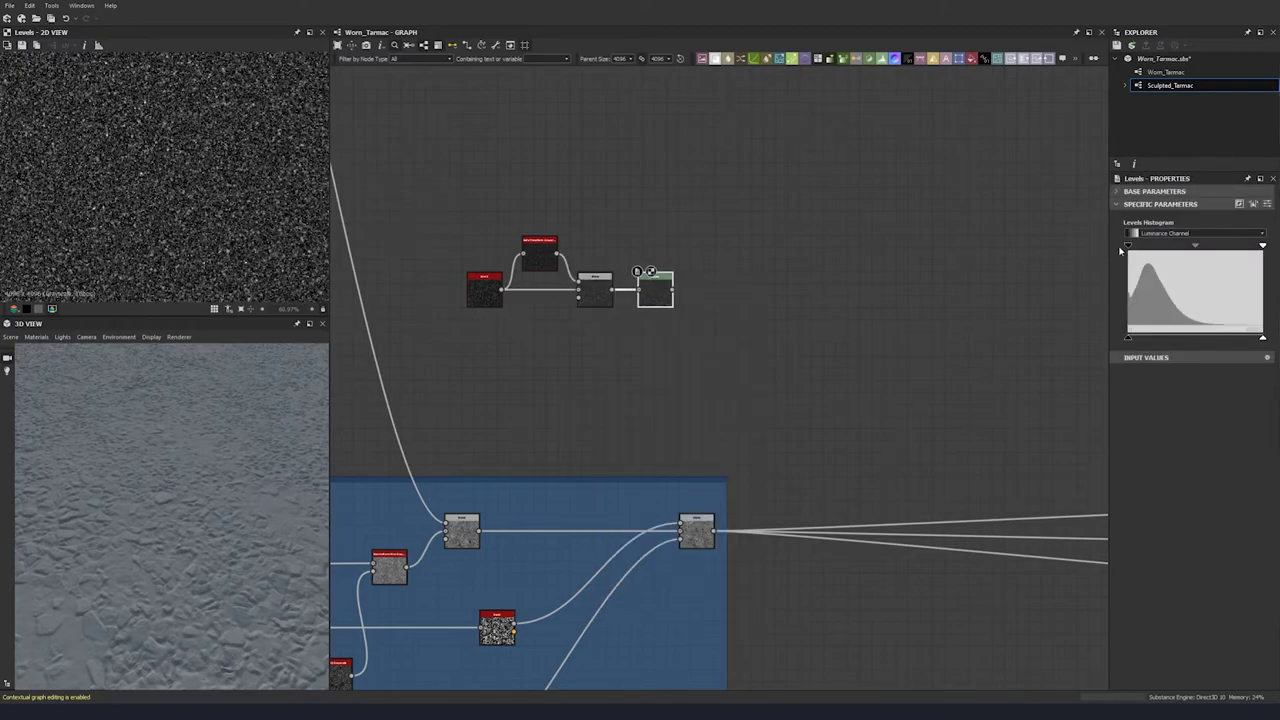
pyautogui.moveTo(1130, 248); pyautogui.dragTo(1147, 249)
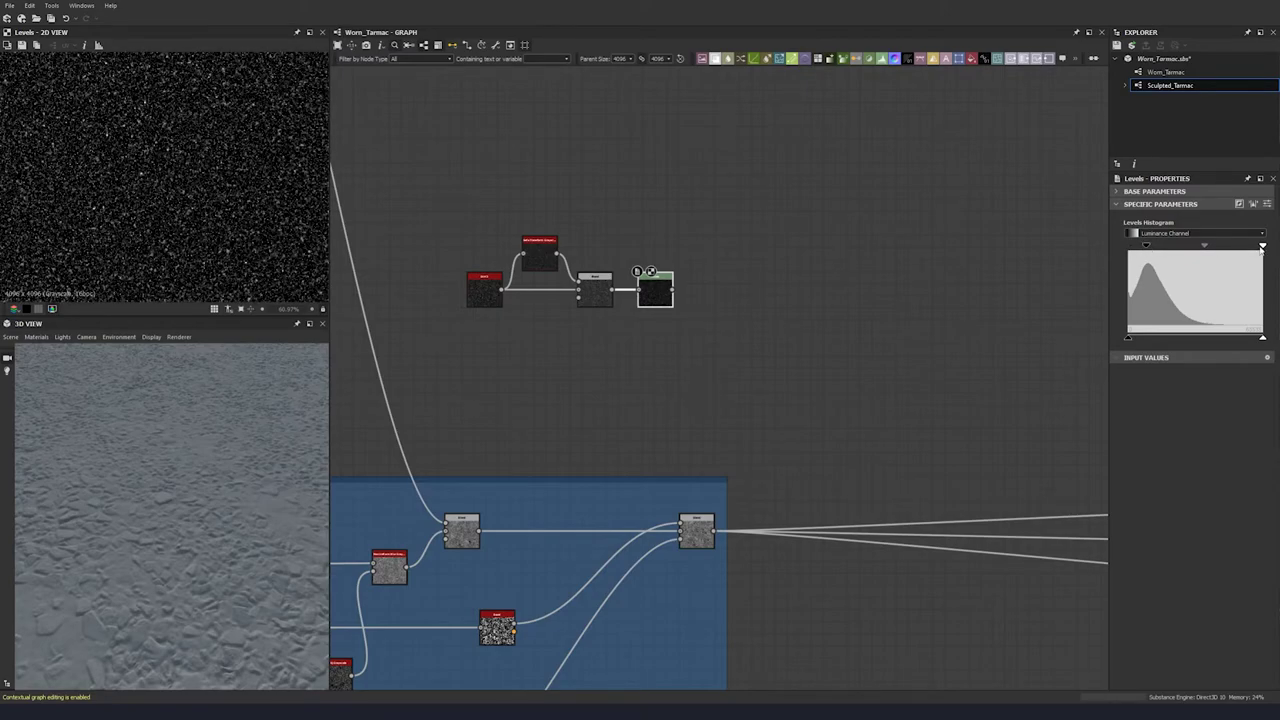
pyautogui.moveTo(1262, 248); pyautogui.dragTo(1207, 255)
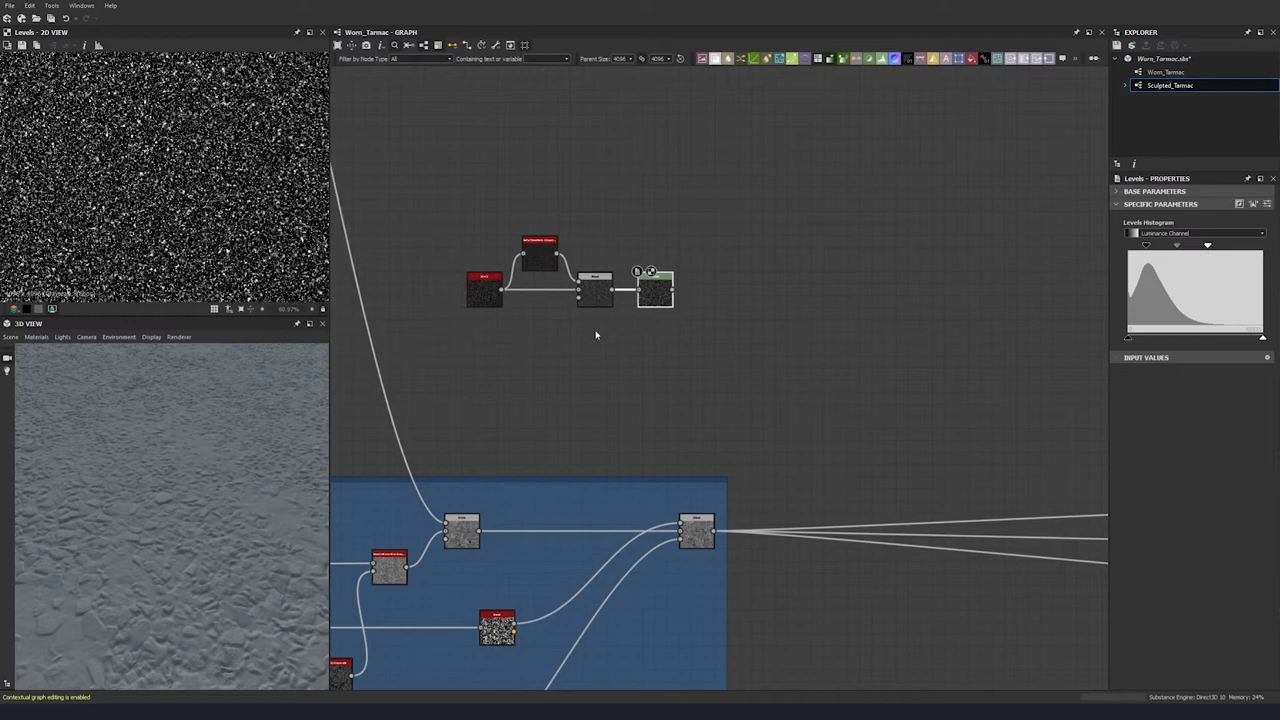
# - Add a Blur HQ Grayscale node after Levels with quality 1 and intensity 0.05, and check the result in the 2D preview
pyautogui.moveTo(740, 312); pyautogui.dragTo(561, 311, button='middle')
pyautogui.press('space')
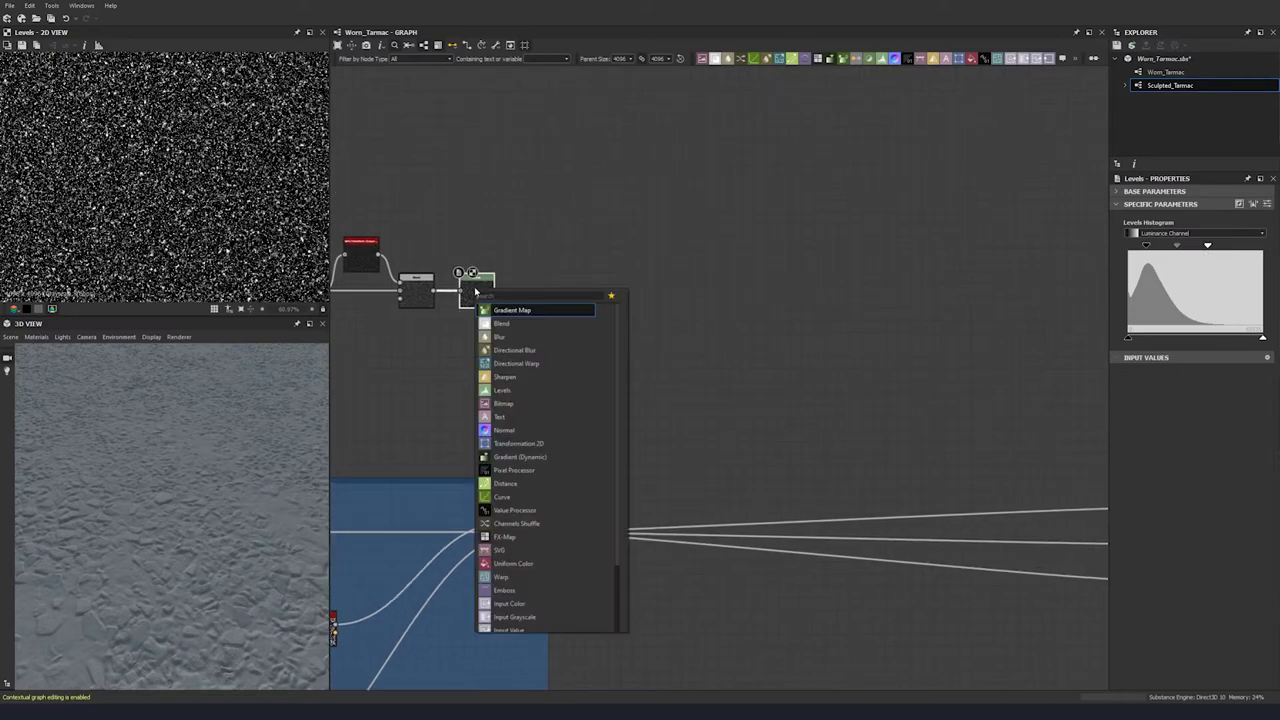
pyautogui.write('blur hq')
pyautogui.press('Return')
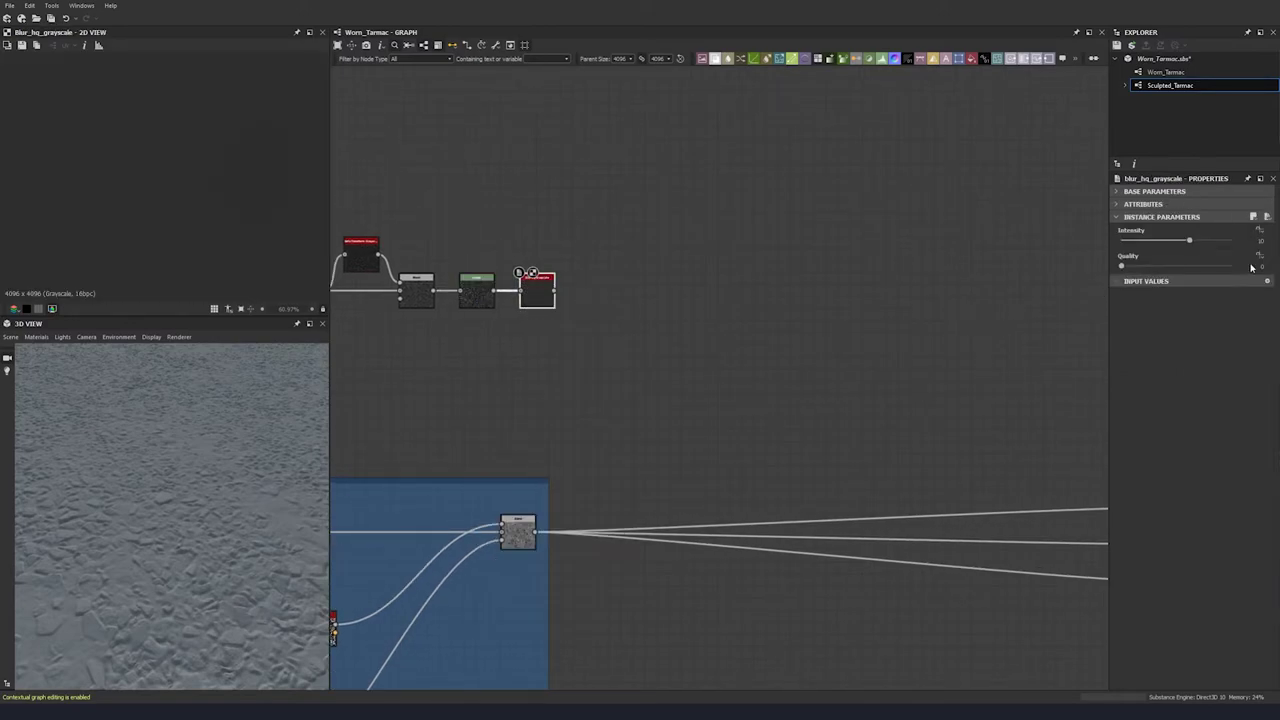
pyautogui.moveTo(1122, 266); pyautogui.dragTo(1276, 241)
pyautogui.write('0.05')
pyautogui.press('Return')
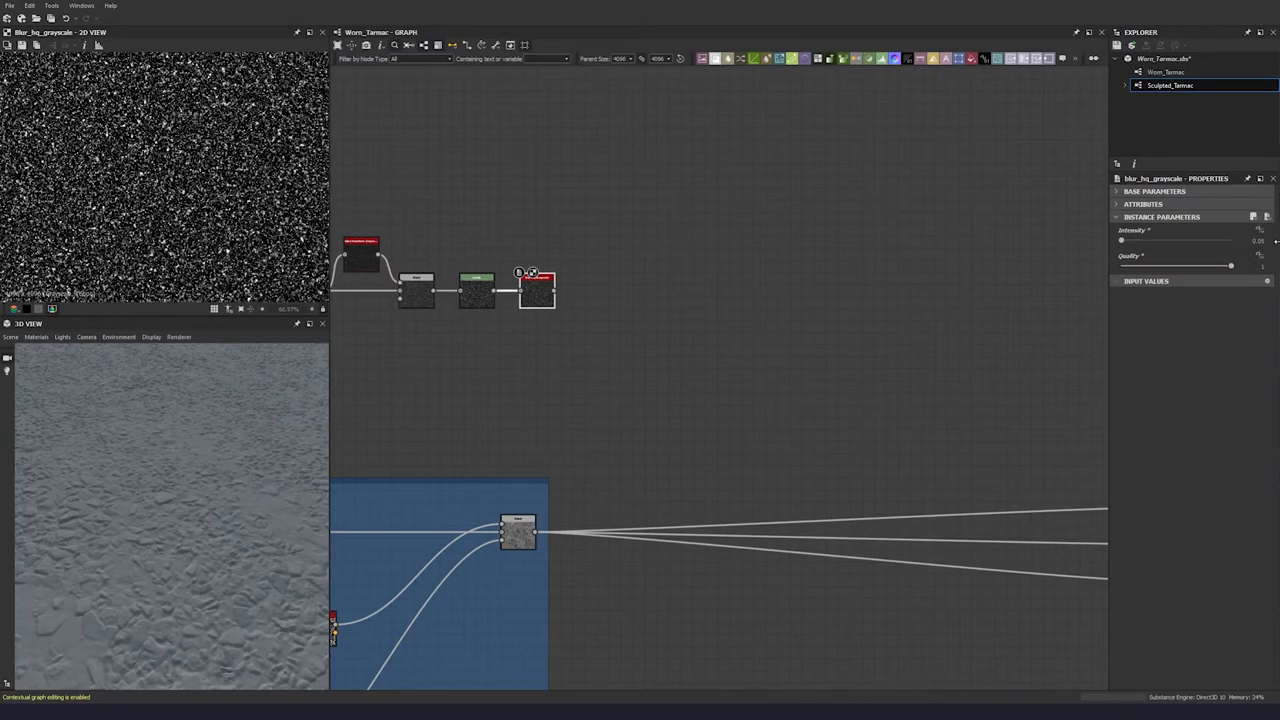
pyautogui.scroll(3, 160, 200)
pyautogui.scroll(-5, 160, 200)
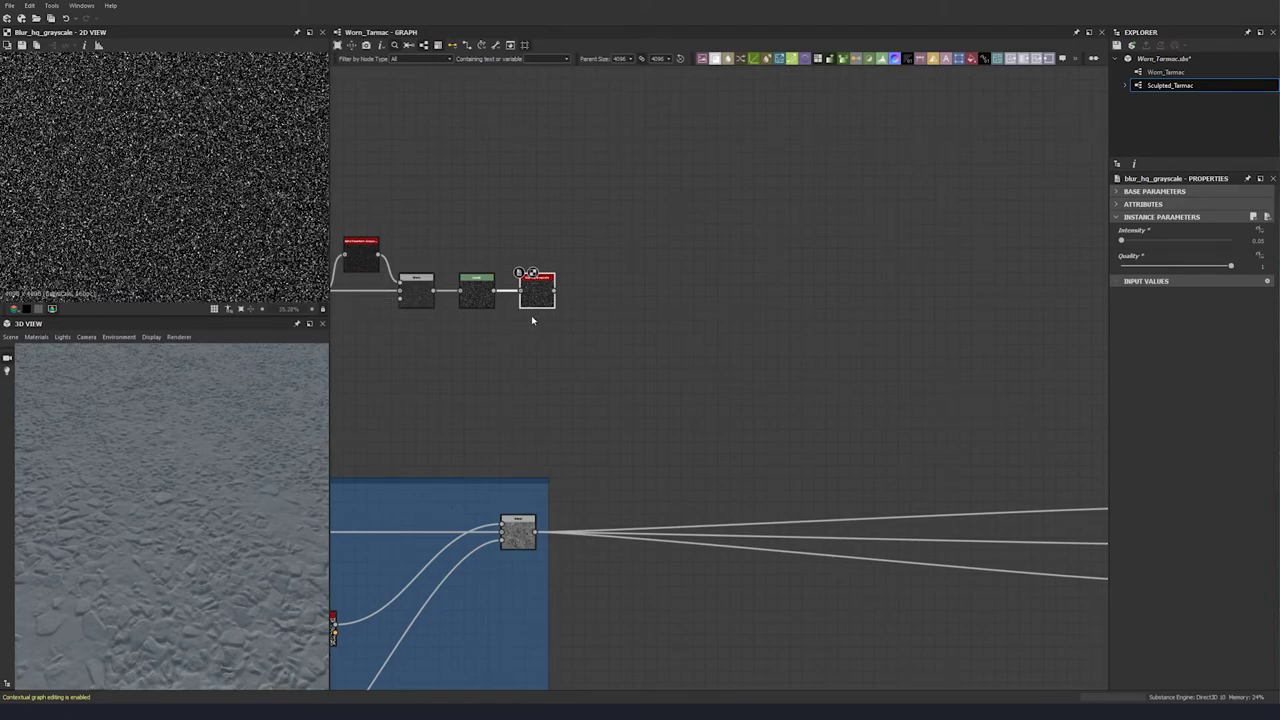
# - Add a Fractal Sum Base node below the Levels node and set its roughness to 2
pyautogui.press('space')
pyautogui.write('fract')
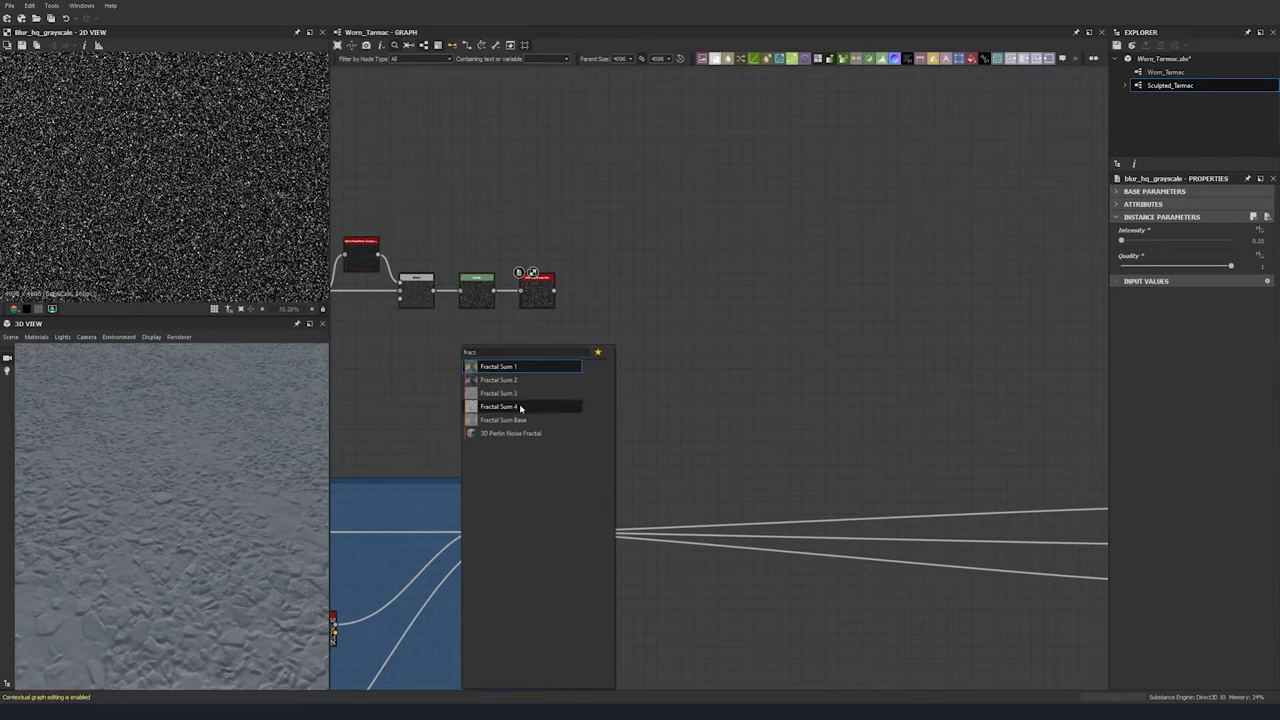
pyautogui.click(515, 418)
pyautogui.moveTo(463, 348); pyautogui.dragTo(463, 372)
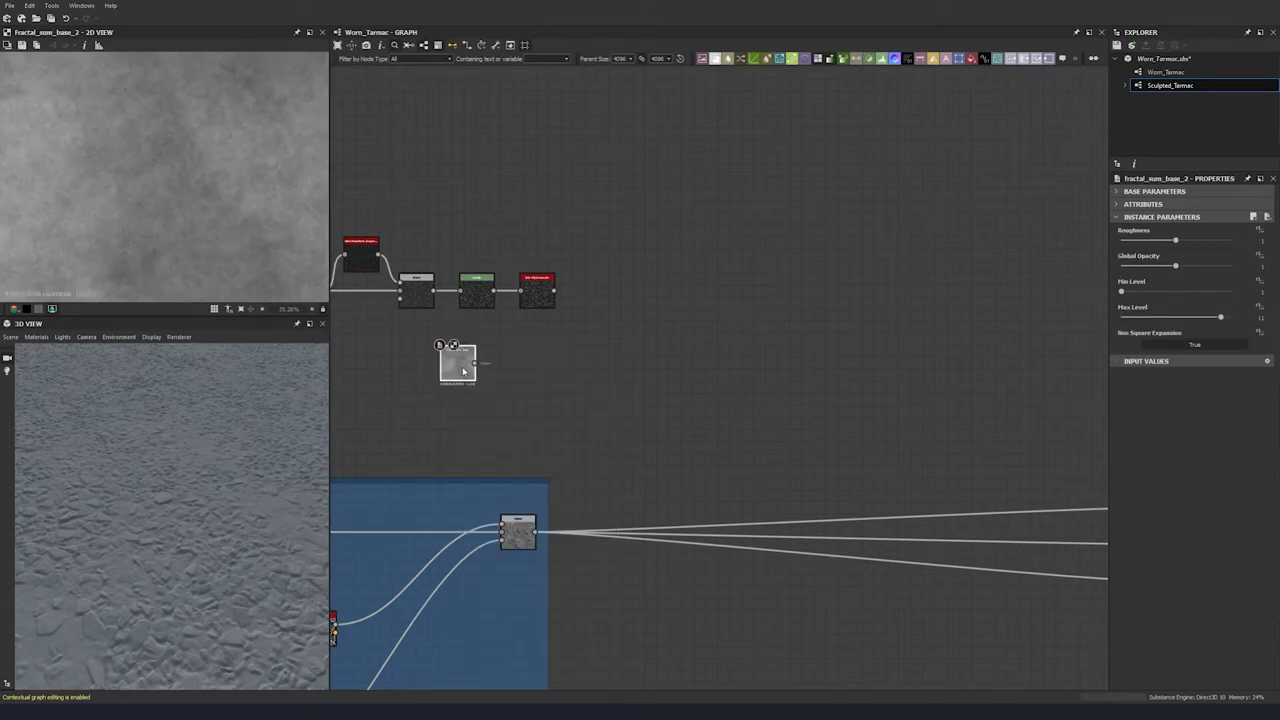
pyautogui.moveTo(1175, 240); pyautogui.dragTo(1137, 245)
pyautogui.press('Tab')
pyautogui.write('2')
pyautogui.press('Return')
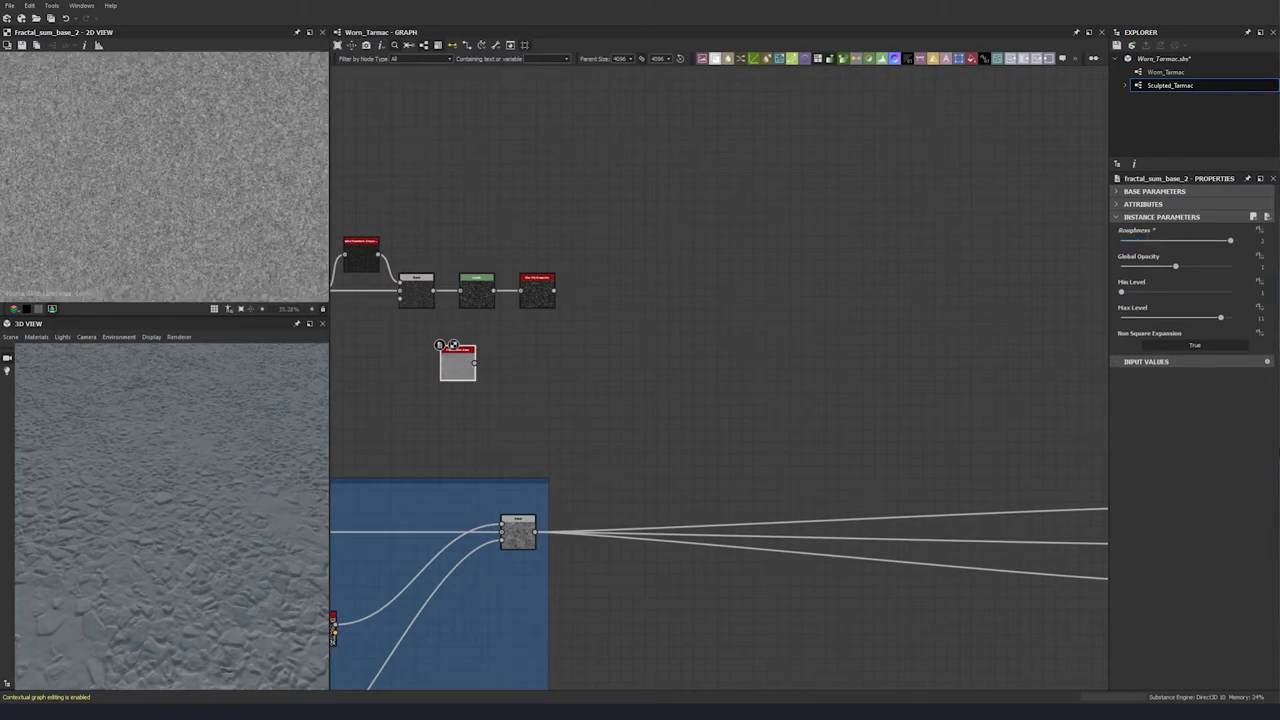
# - Set the Fractal Sum Base's minimum level to 12 and maximum level to 7
pyautogui.press('Tab')
pyautogui.write('12')
pyautogui.press('Return')
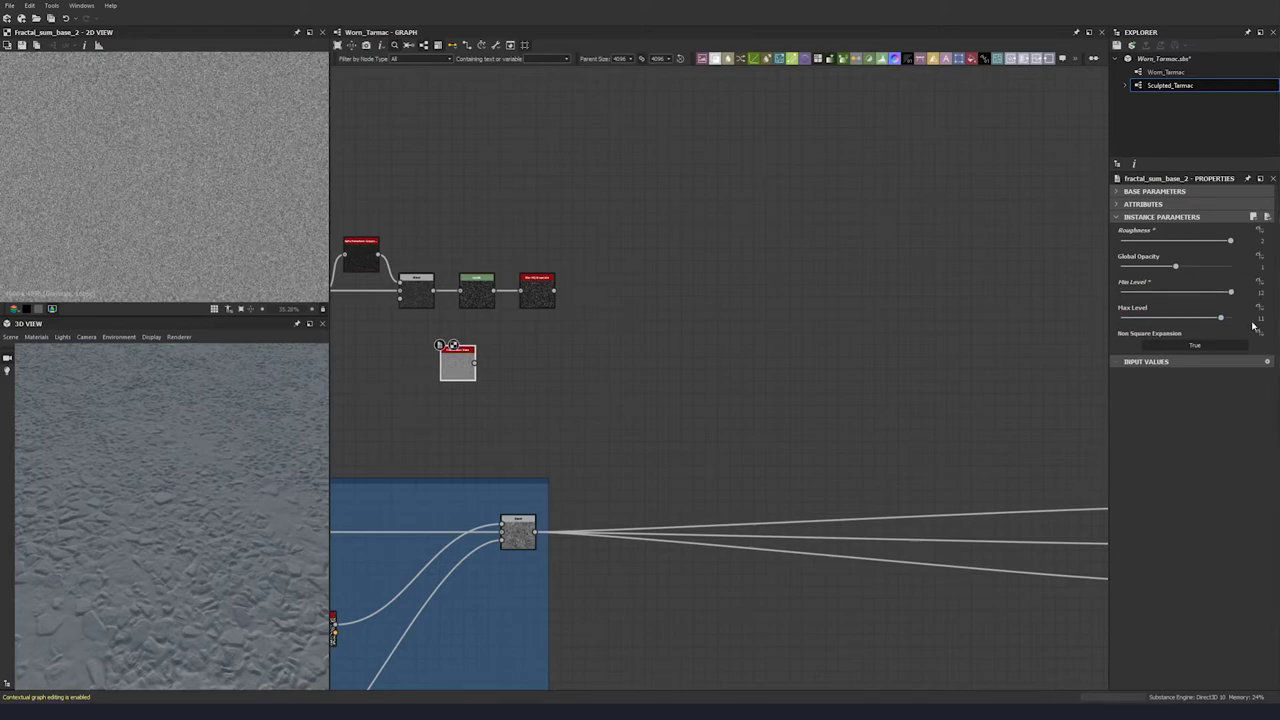
pyautogui.doubleClick(1271, 318)
pyautogui.write('7')
pyautogui.press('Return')
pyautogui.scroll(4, 86, 143)
pyautogui.scroll(-4, 122, 177)
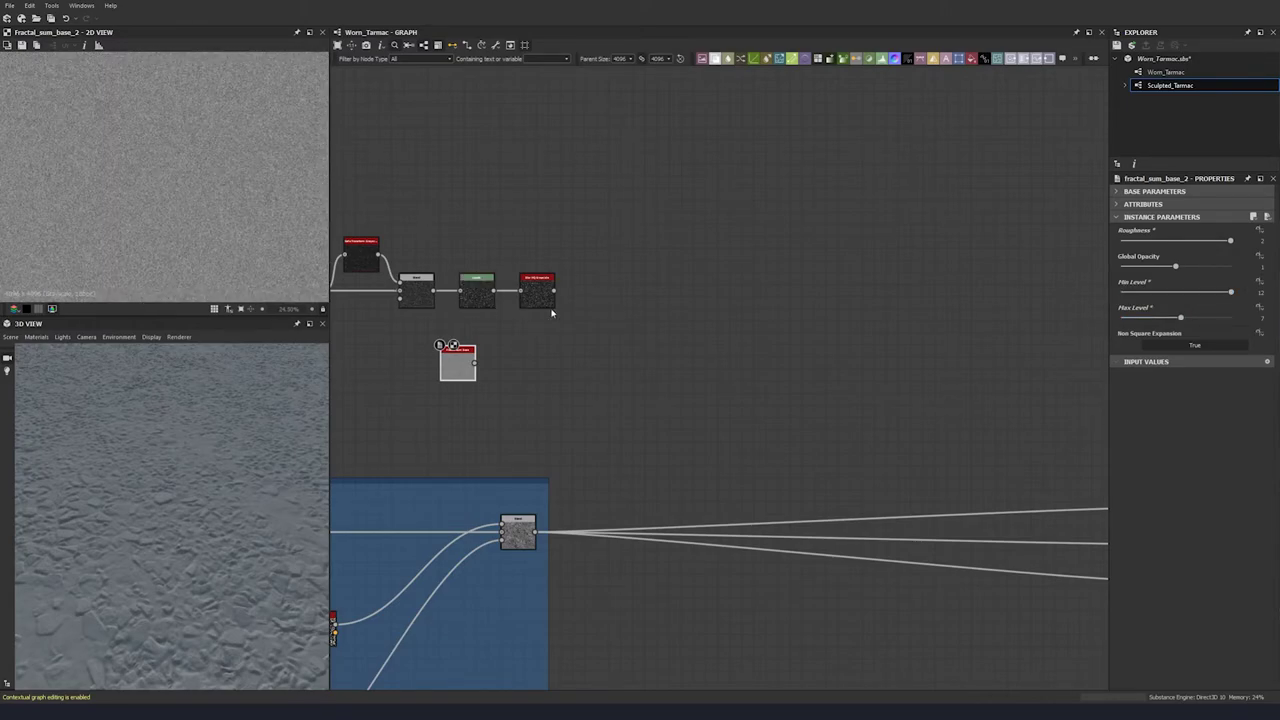
# - Add a Histogram Scan after the Fractal Sum Base and set its position to 0.28
pyautogui.press('space')
pyautogui.write('hist')
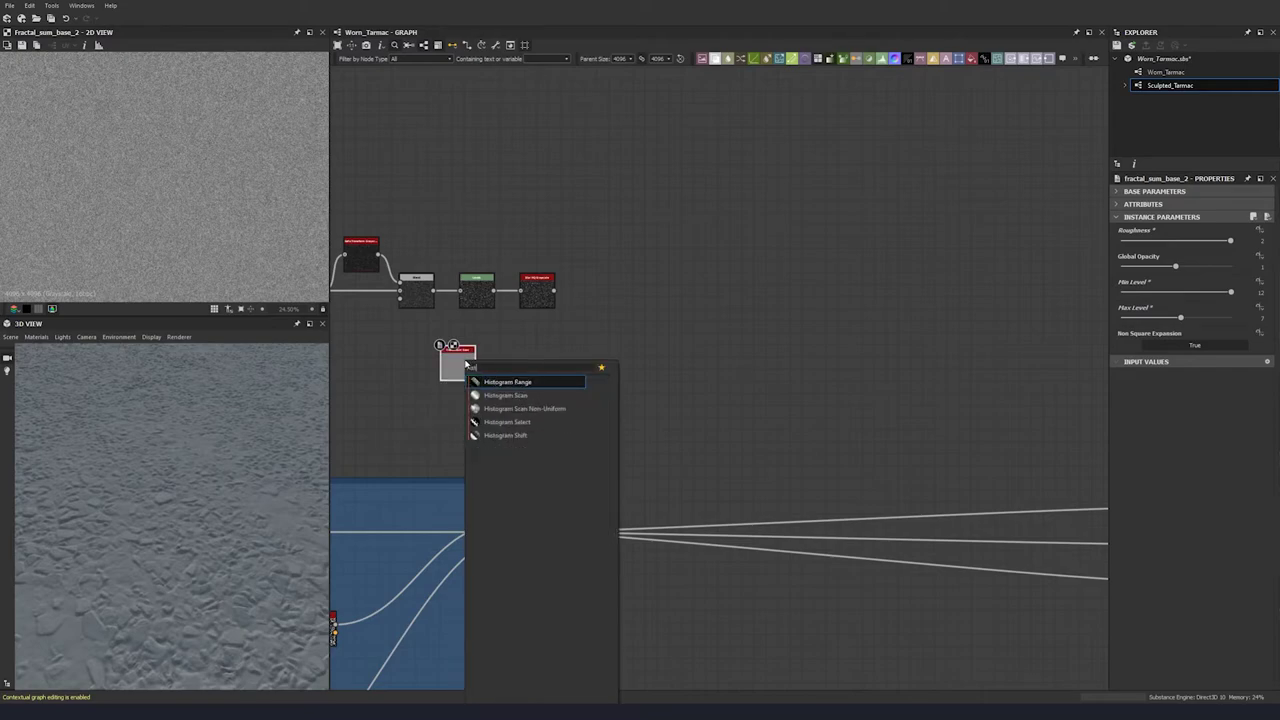
pyautogui.click(517, 396)
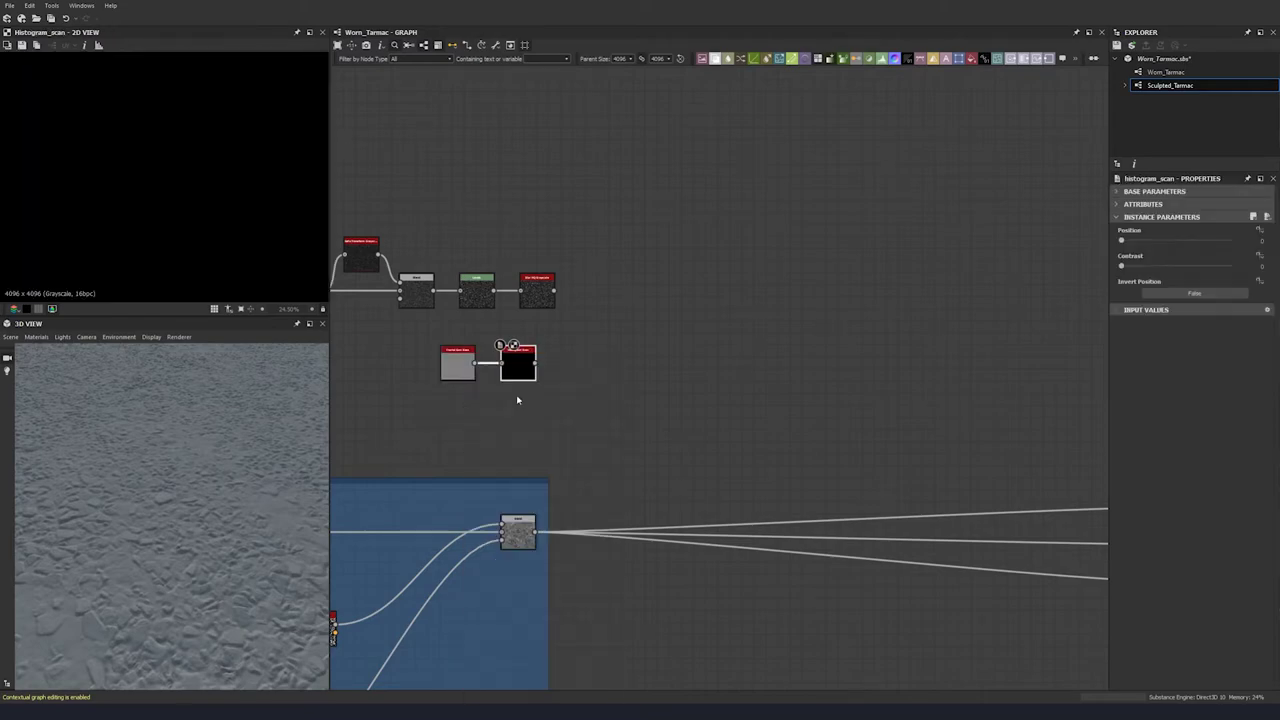
pyautogui.click(1262, 241)
pyautogui.write('0.28')
pyautogui.press('Return')
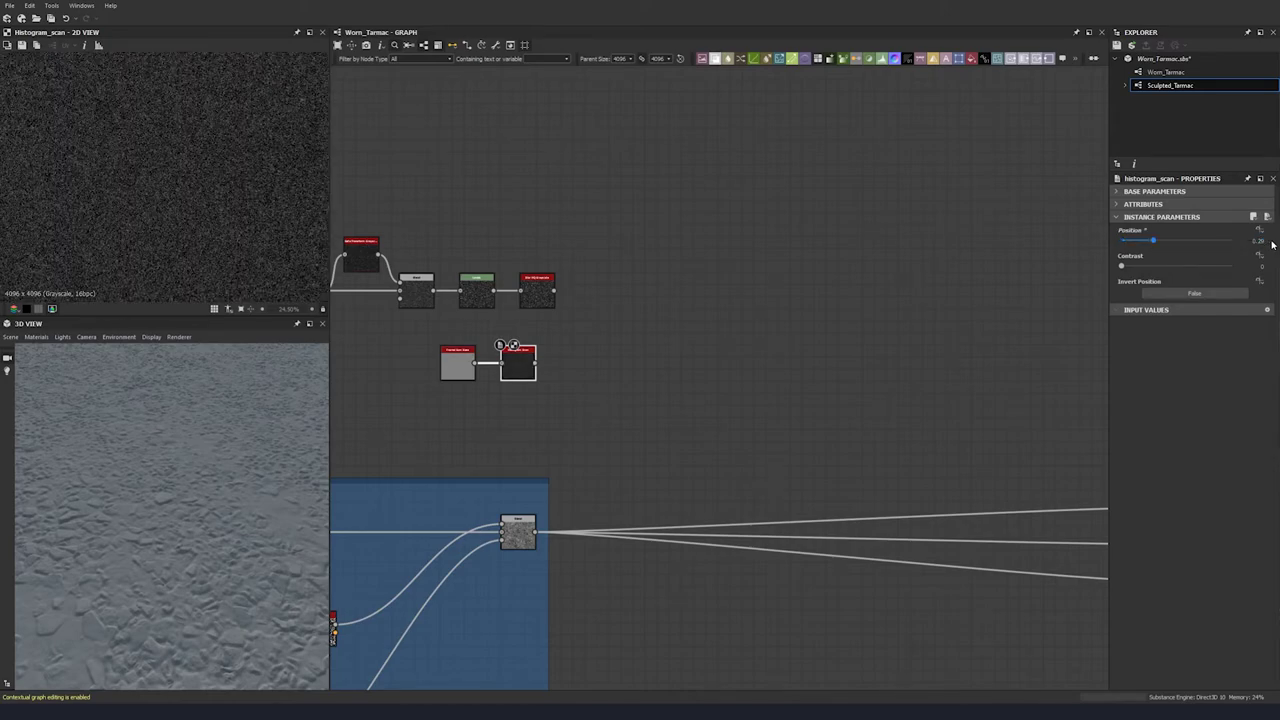
pyautogui.scroll(4, 141, 147)
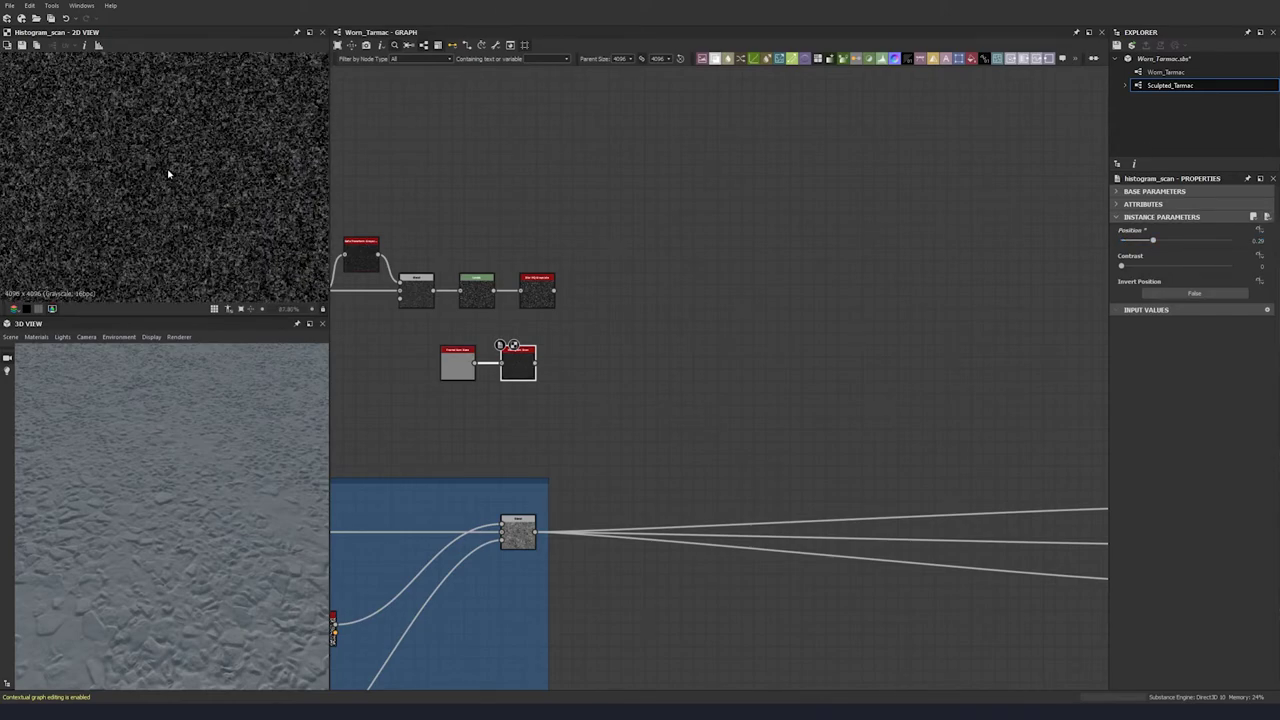
pyautogui.scroll(-5, 164, 175)
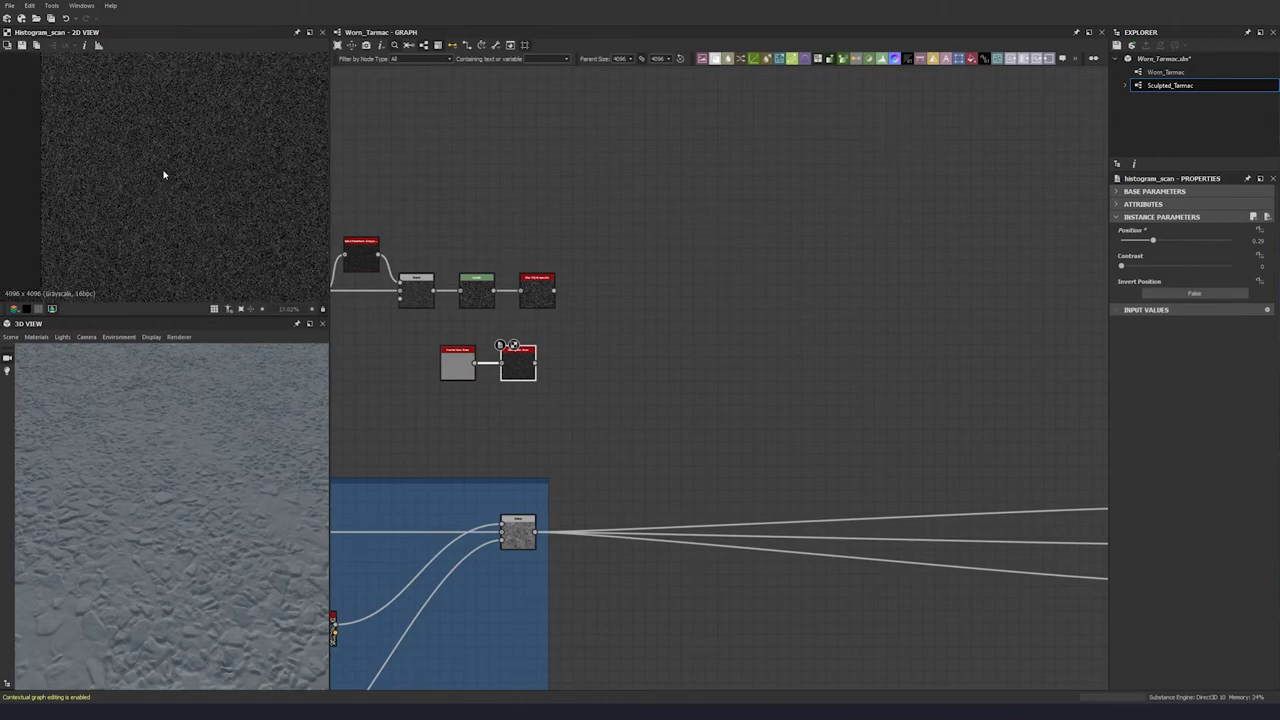
# - Add a Max (Lighten) Blend combining the Blur HQ output with the Histogram Scan, and inspect the noise in the 2D preview
pyautogui.press('space')
pyautogui.click(614, 327)
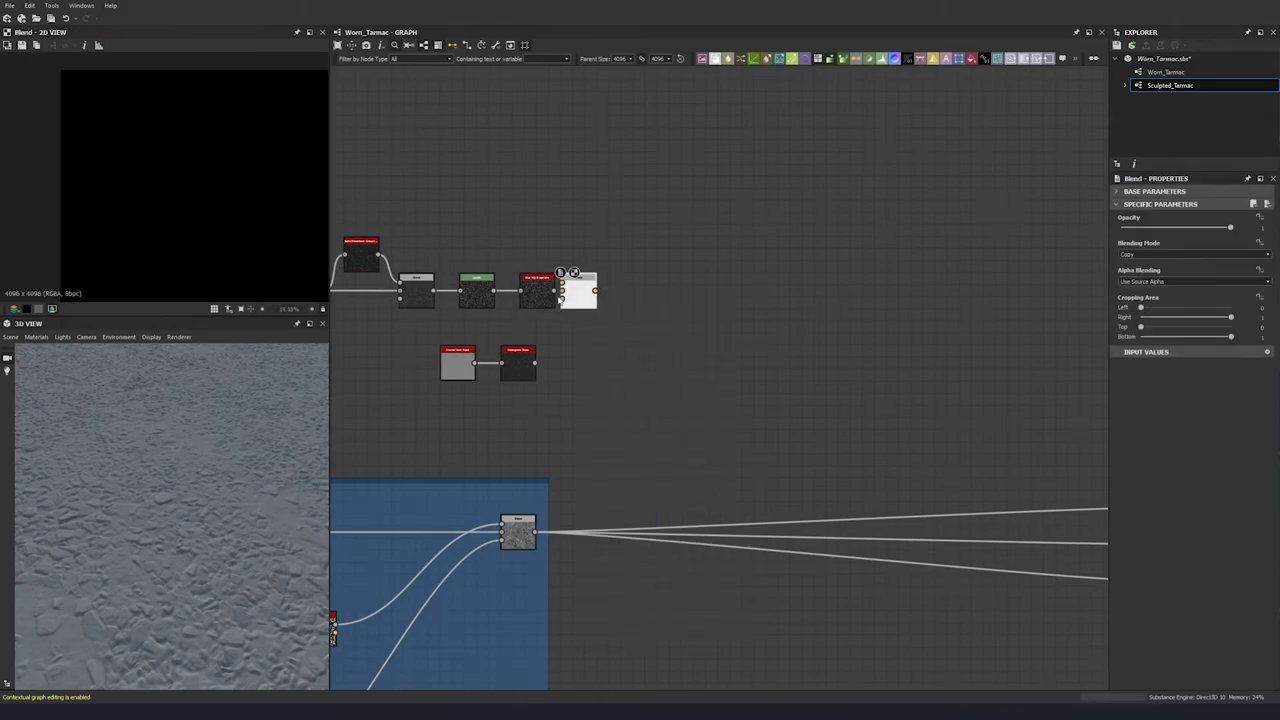
pyautogui.moveTo(580, 296)
pyautogui.mouseDown()
pyautogui.moveTo(605, 308)
pyautogui.moveTo(557, 287)
pyautogui.mouseUp()
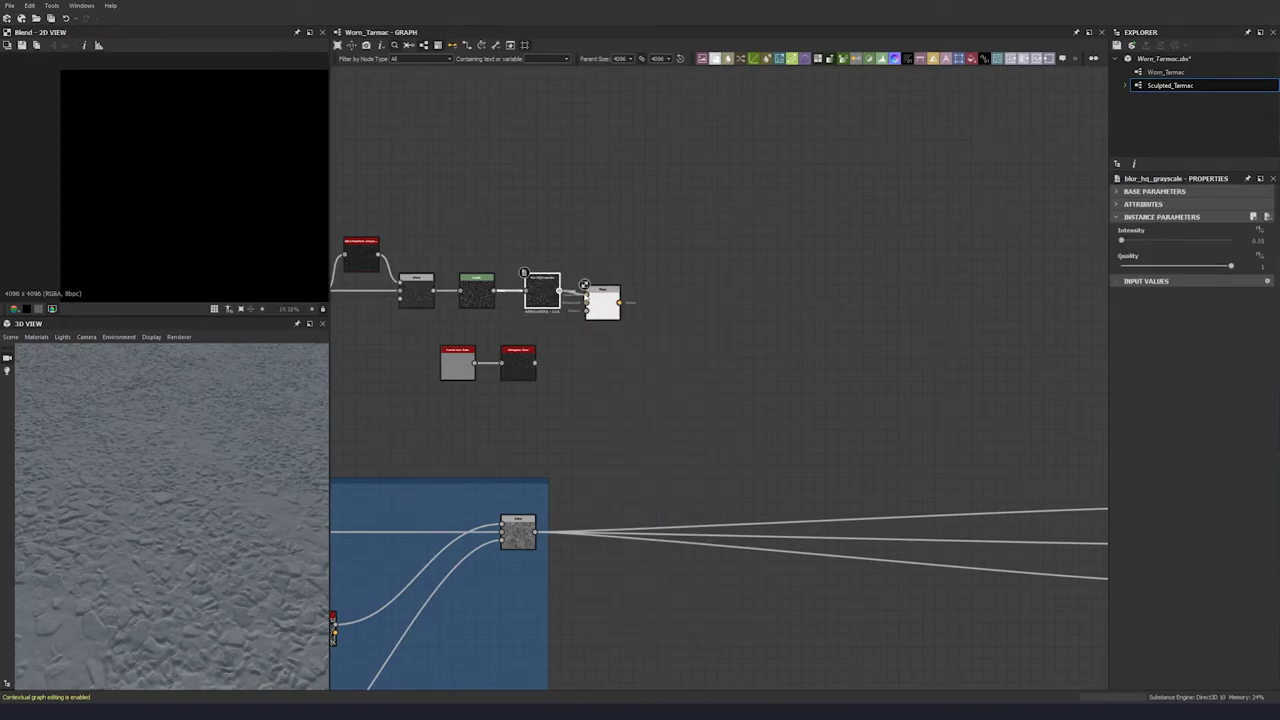
pyautogui.moveTo(535, 363); pyautogui.dragTo(586, 303)
pyautogui.click(598, 308)
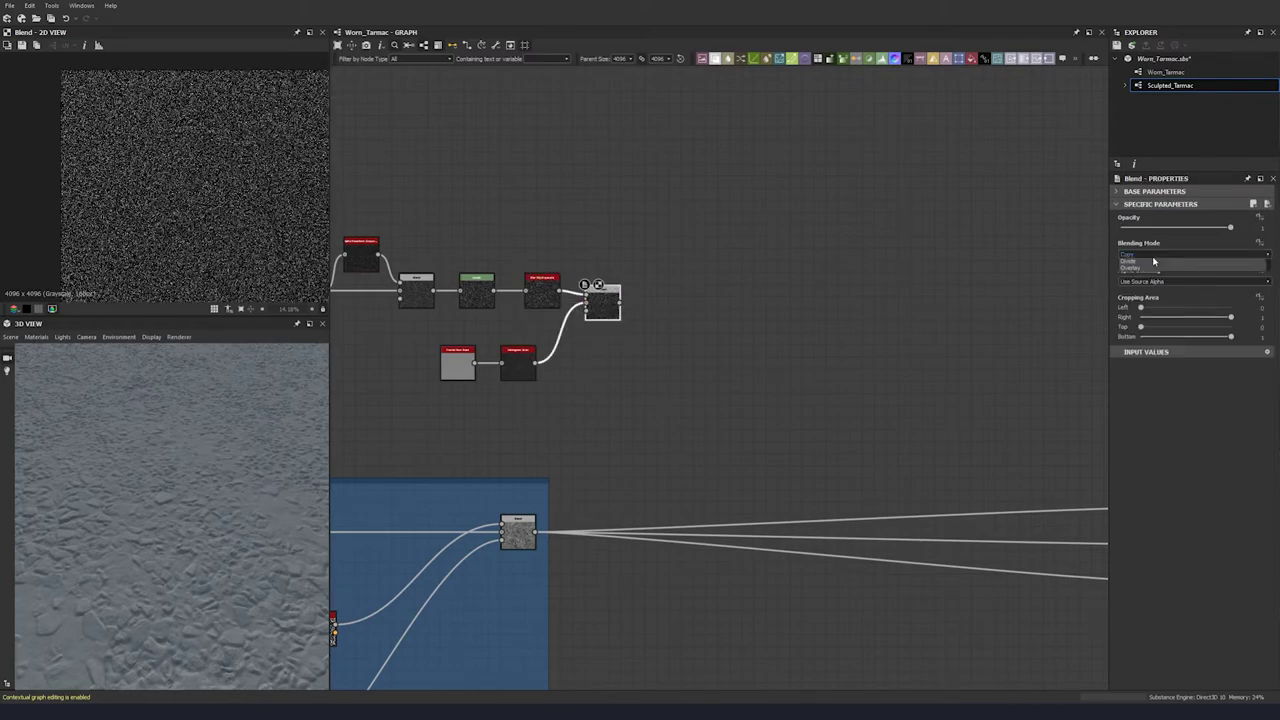
pyautogui.click(1150, 254)
pyautogui.click(1147, 297)
pyautogui.moveTo(551, 272); pyautogui.dragTo(423, 190, button='middle')
pyautogui.keyDown('alt'); pyautogui.moveTo(104, 173); pyautogui.dragTo(260, 179, button='right'); pyautogui.keyUp('alt')
pyautogui.scroll(-3, 171, 167)
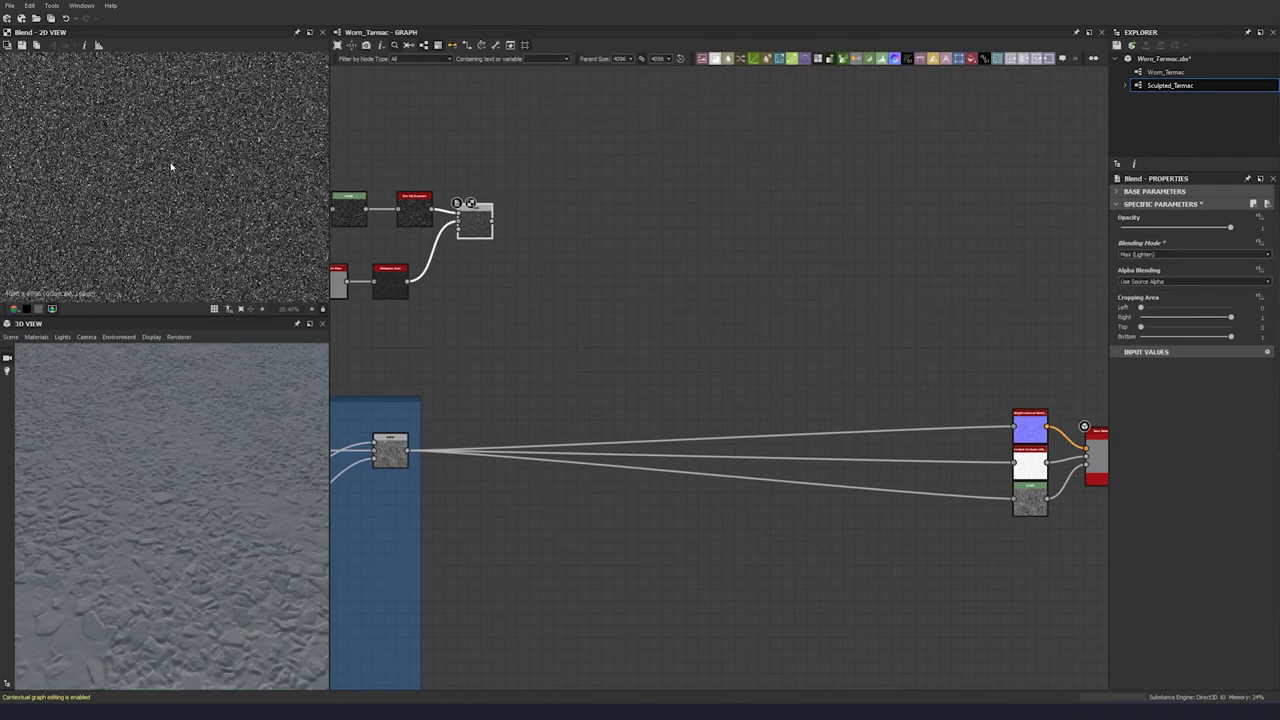
pyautogui.scroll(5, 232, 183)
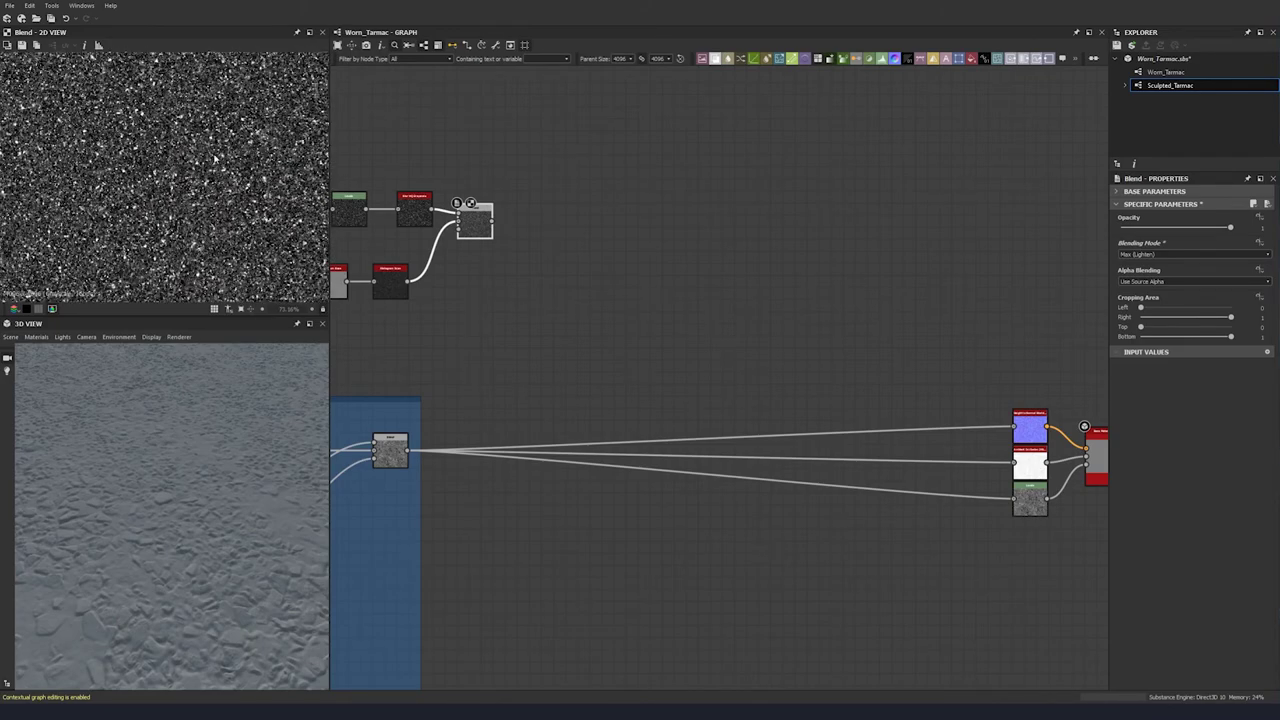
# - Tighten the dirt and fractal rows around their shared Blend and move the whole chain farther above the Blending frame
pyautogui.moveTo(472, 222); pyautogui.dragTo(490, 258)
pyautogui.moveTo(474, 270); pyautogui.dragTo(595, 275, button='middle')
pyautogui.moveTo(551, 317); pyautogui.dragTo(482, 281)
pyautogui.click(611, 288)
pyautogui.moveTo(613, 270); pyautogui.dragTo(619, 258)
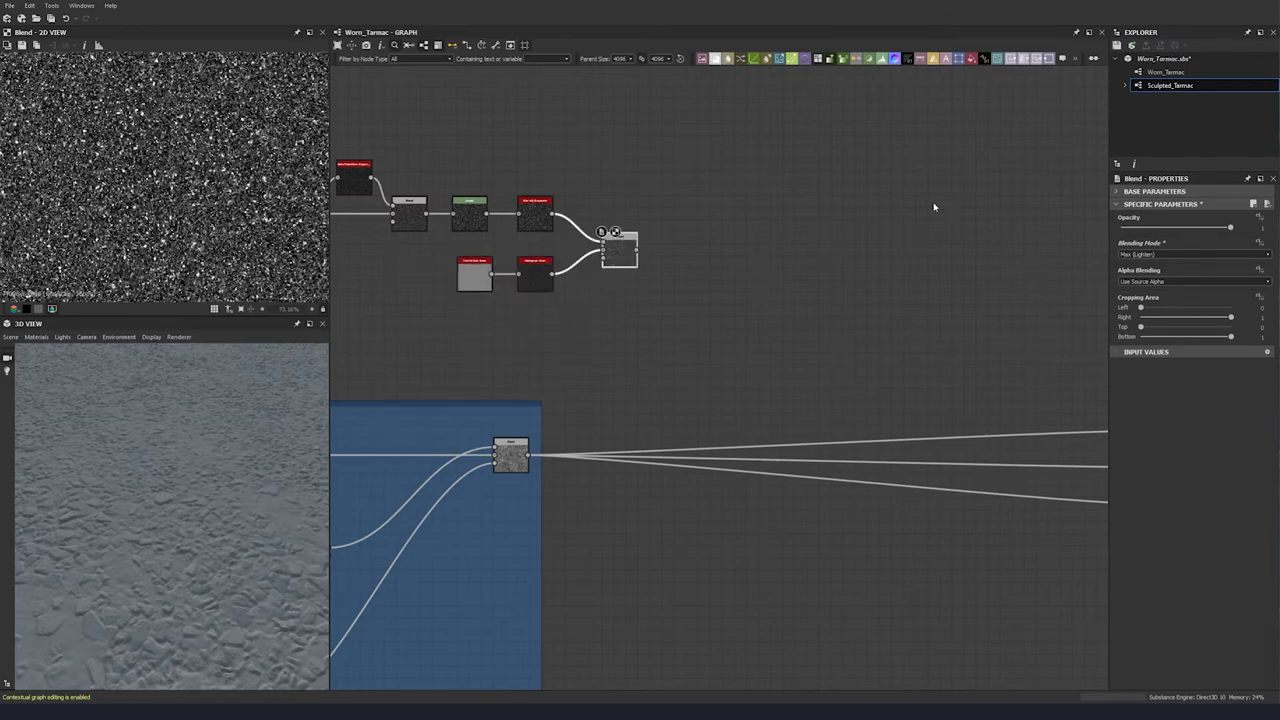
pyautogui.scroll(-2, 826, 175)
pyautogui.moveTo(797, 155); pyautogui.dragTo(457, 277)
pyautogui.moveTo(586, 252); pyautogui.dragTo(586, 179)
# - Add a Slope Blur Grayscale node below the noise chain and feed it the final Blend of the Blending frame
pyautogui.click(675, 228)
pyautogui.press('space')
pyautogui.write('slo')
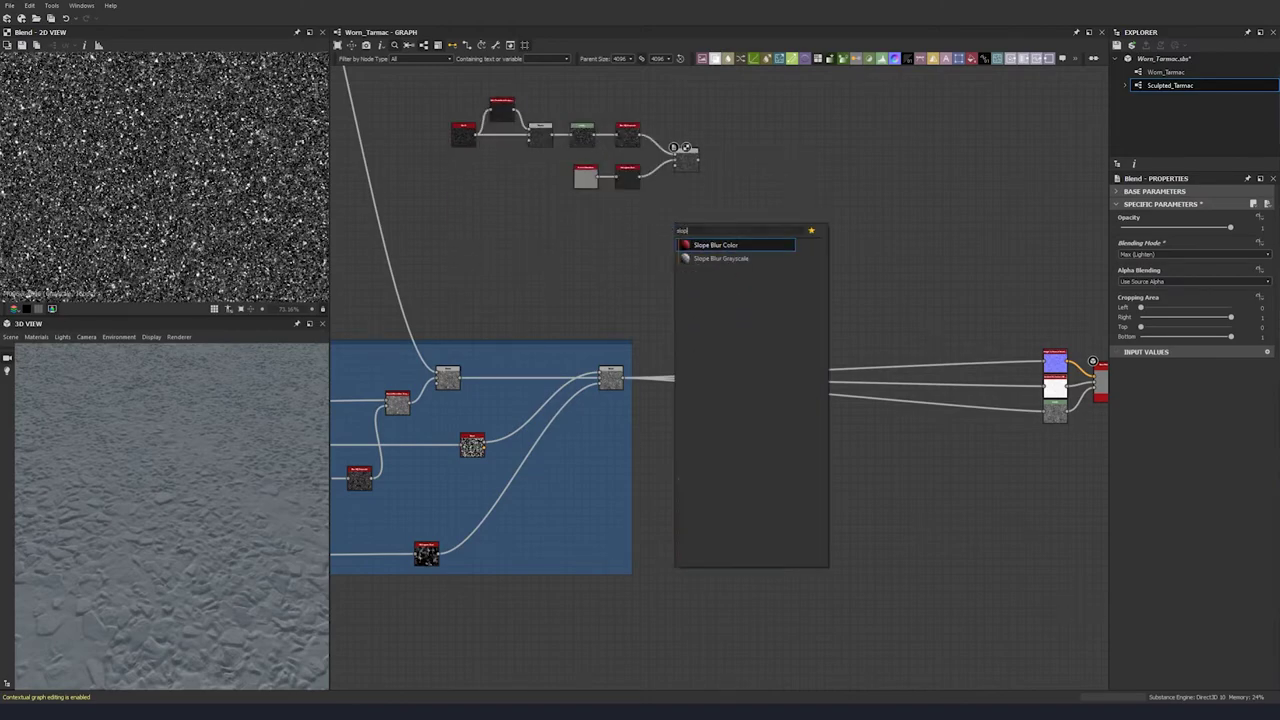
pyautogui.click(717, 260)
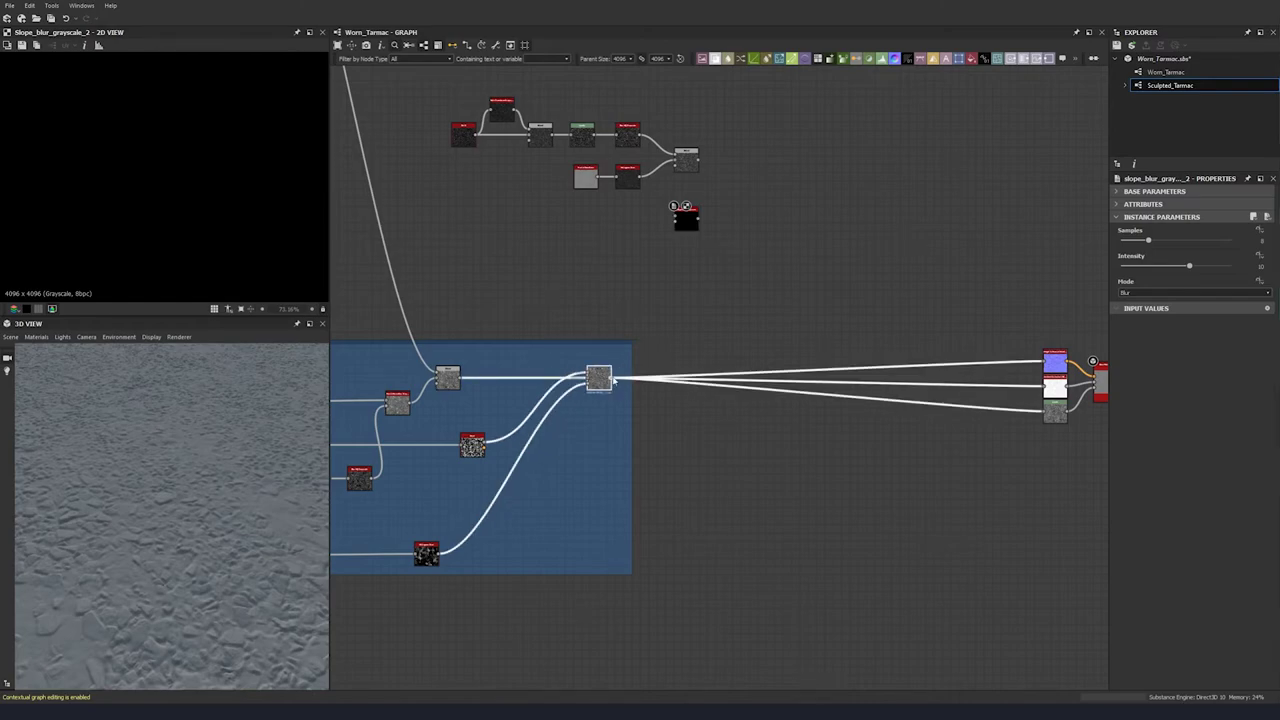
pyautogui.moveTo(622, 378); pyautogui.dragTo(686, 219)
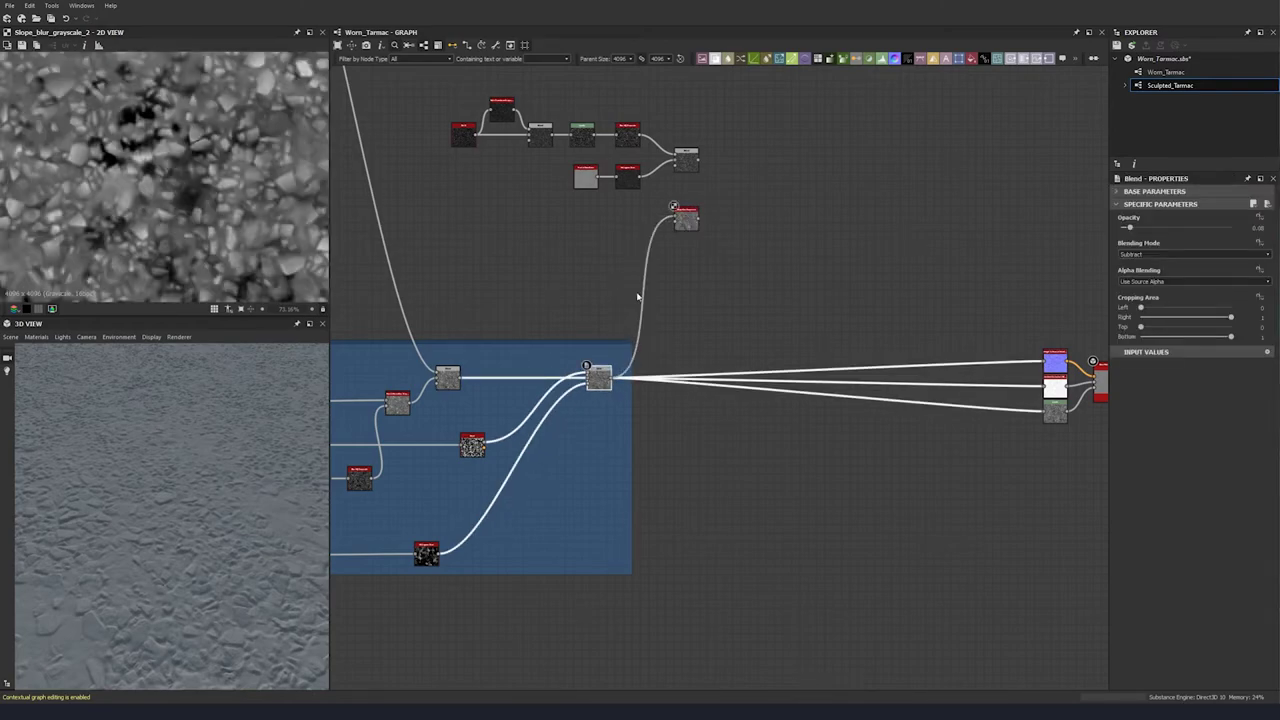
# - Connect the noise node near the bottom of the Surface Noise frame to the Slope Blur Grayscale's slope input
pyautogui.scroll(-5, 562, 268)
pyautogui.moveTo(556, 370); pyautogui.dragTo(853, 363, button='middle')
pyautogui.moveTo(438, 395); pyautogui.dragTo(583, 370, button='middle')
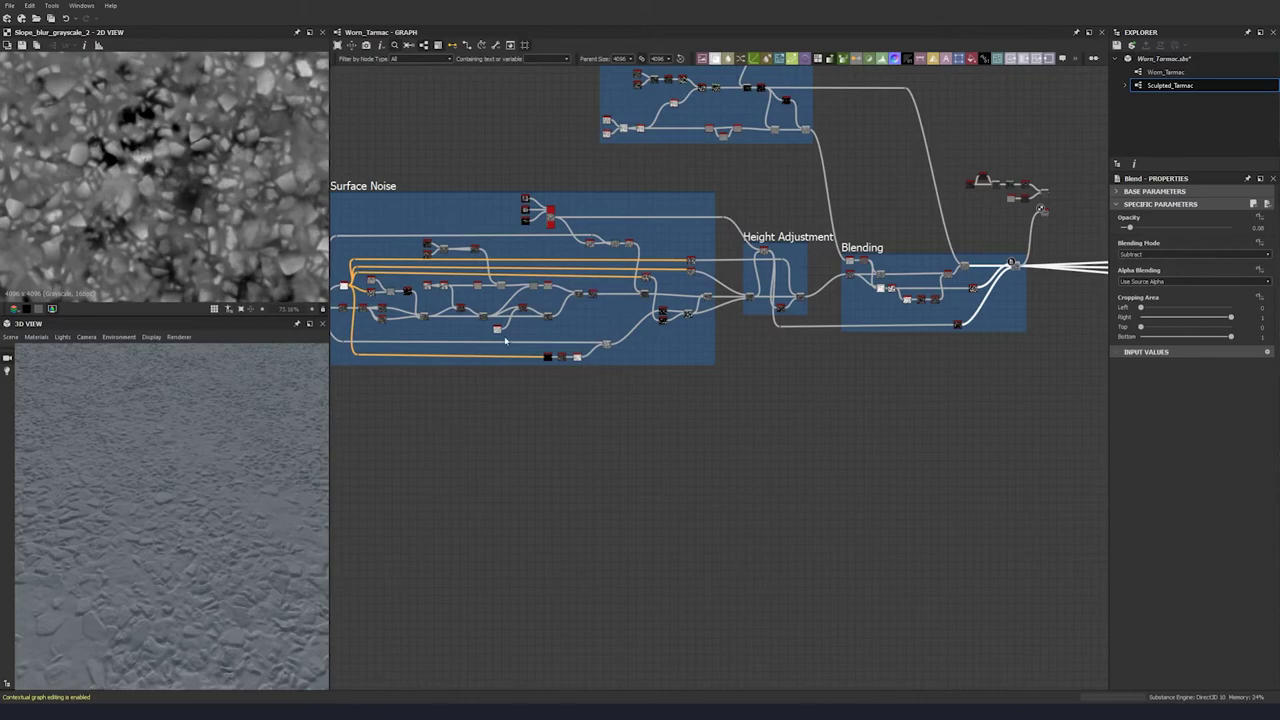
pyautogui.scroll(3, 505, 341)
pyautogui.click(497, 322)
pyautogui.moveTo(945, 240); pyautogui.dragTo(260, 338, button='middle')
pyautogui.moveTo(1092, 204); pyautogui.dragTo(568, 299, button='middle')
pyautogui.moveTo(623, 230); pyautogui.dragTo(624, 229)
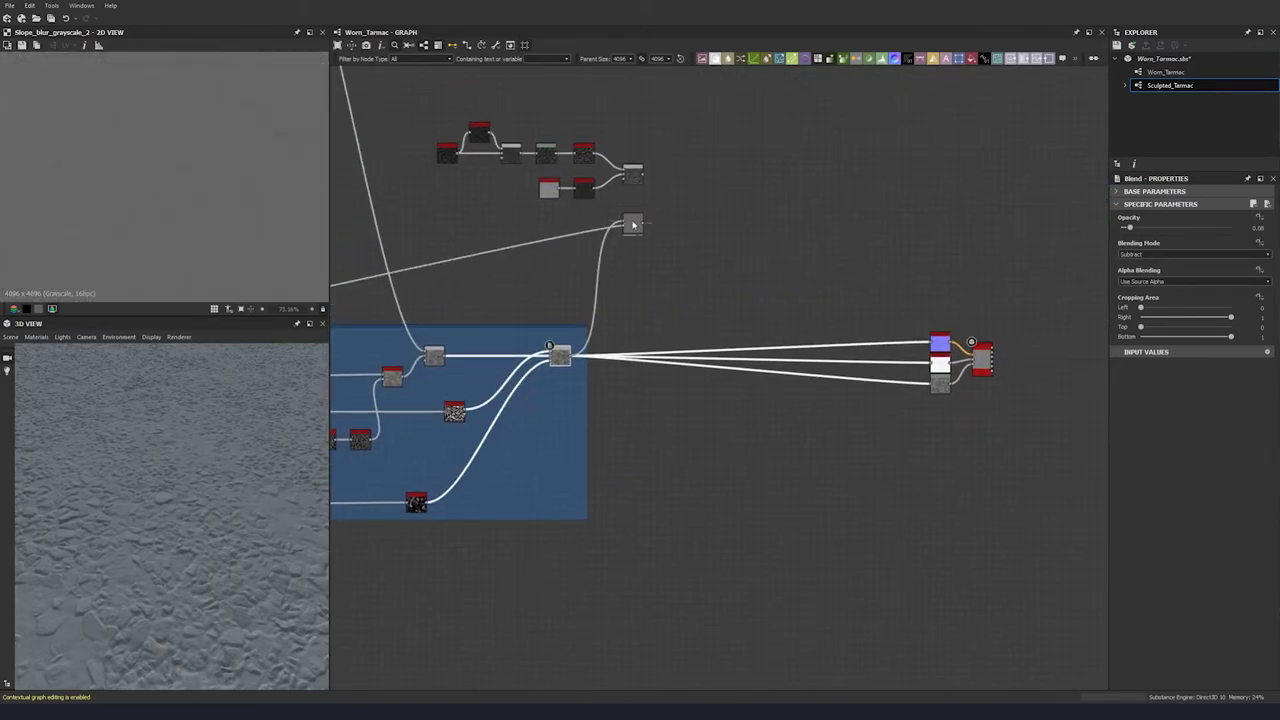
# - Set the Slope Blur Grayscale's samples to 1 and intensity to 0.2, and inspect the roughened result in the 2D preview
pyautogui.click(632, 222)
pyautogui.moveTo(1148, 241); pyautogui.dragTo(1126, 243)
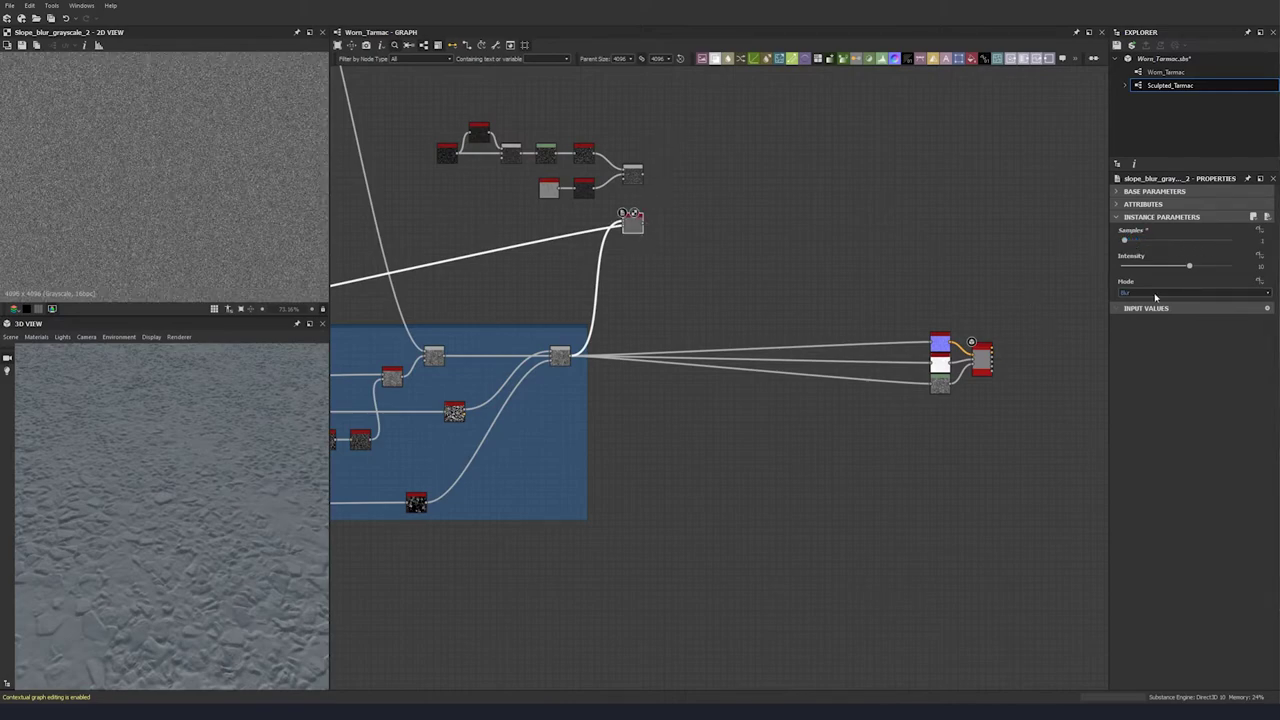
pyautogui.click(1264, 267)
pyautogui.write('0.2')
pyautogui.press('Return')
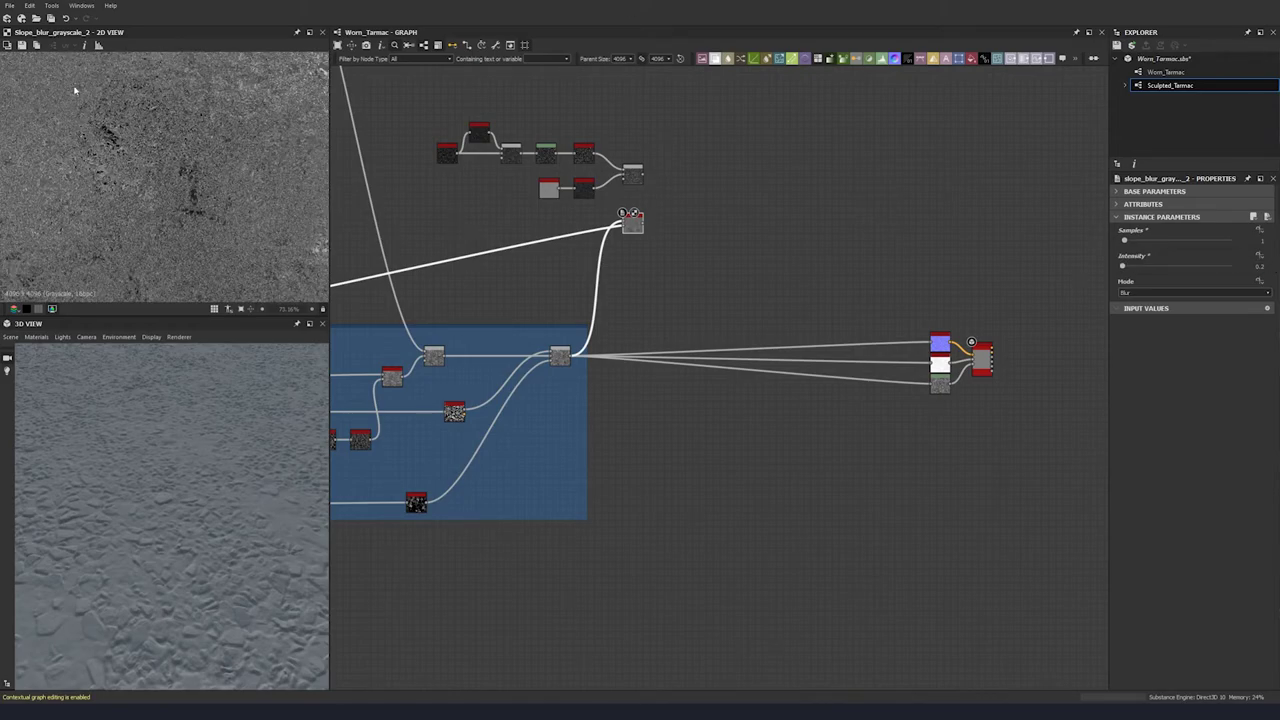
pyautogui.scroll(-4, 160, 180)
pyautogui.moveTo(166, 186); pyautogui.dragTo(204, 213, button='middle')
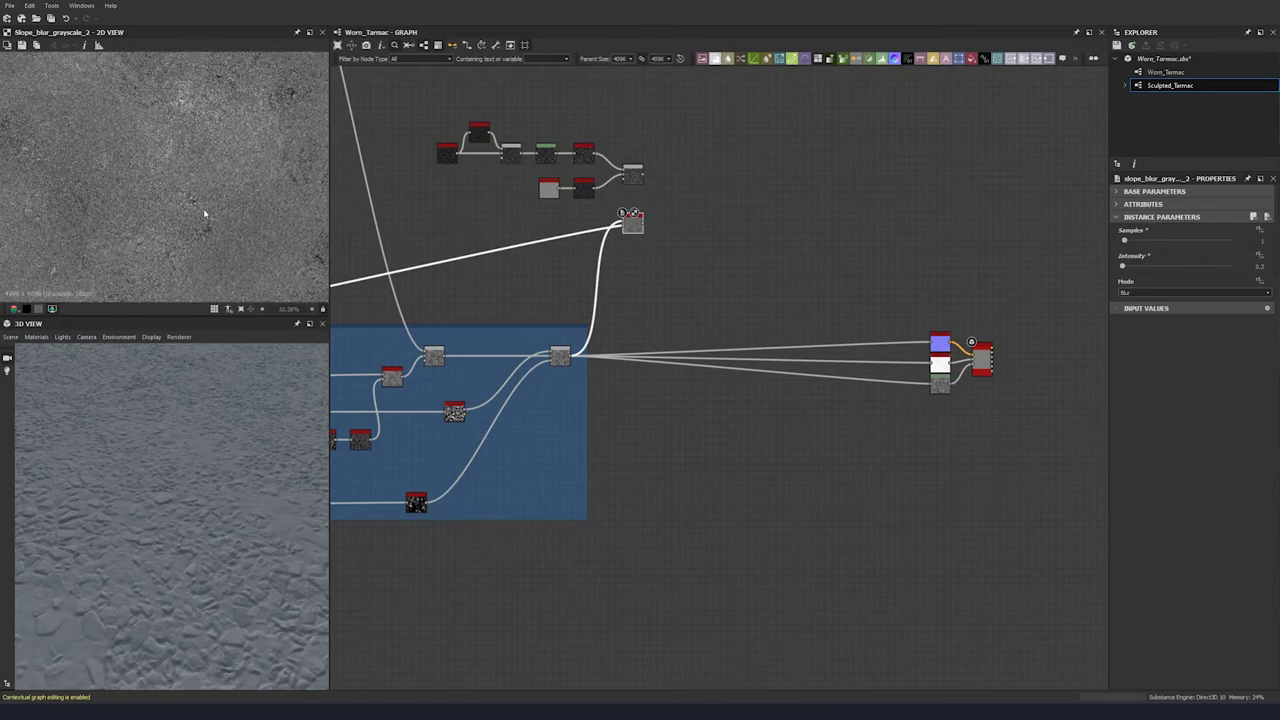
pyautogui.scroll(3, 204, 213)
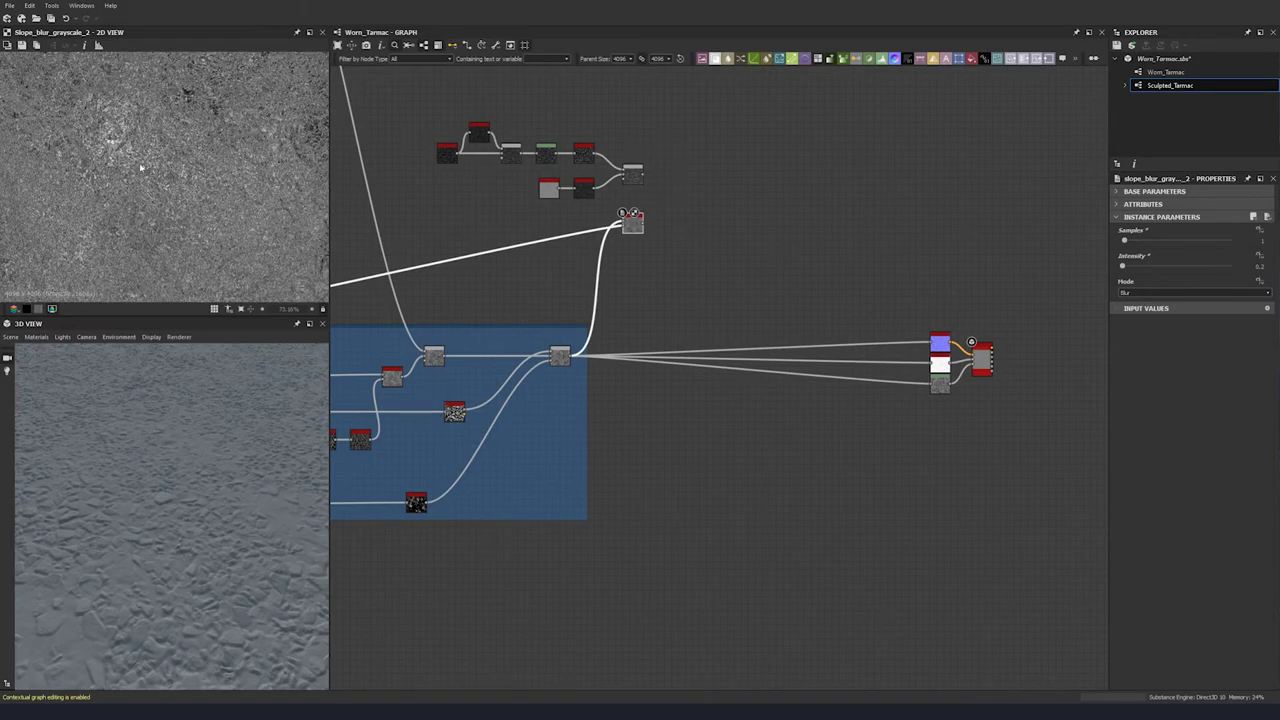
pyautogui.scroll(2, 141, 168)
pyautogui.moveTo(253, 195); pyautogui.dragTo(109, 141, button='middle')
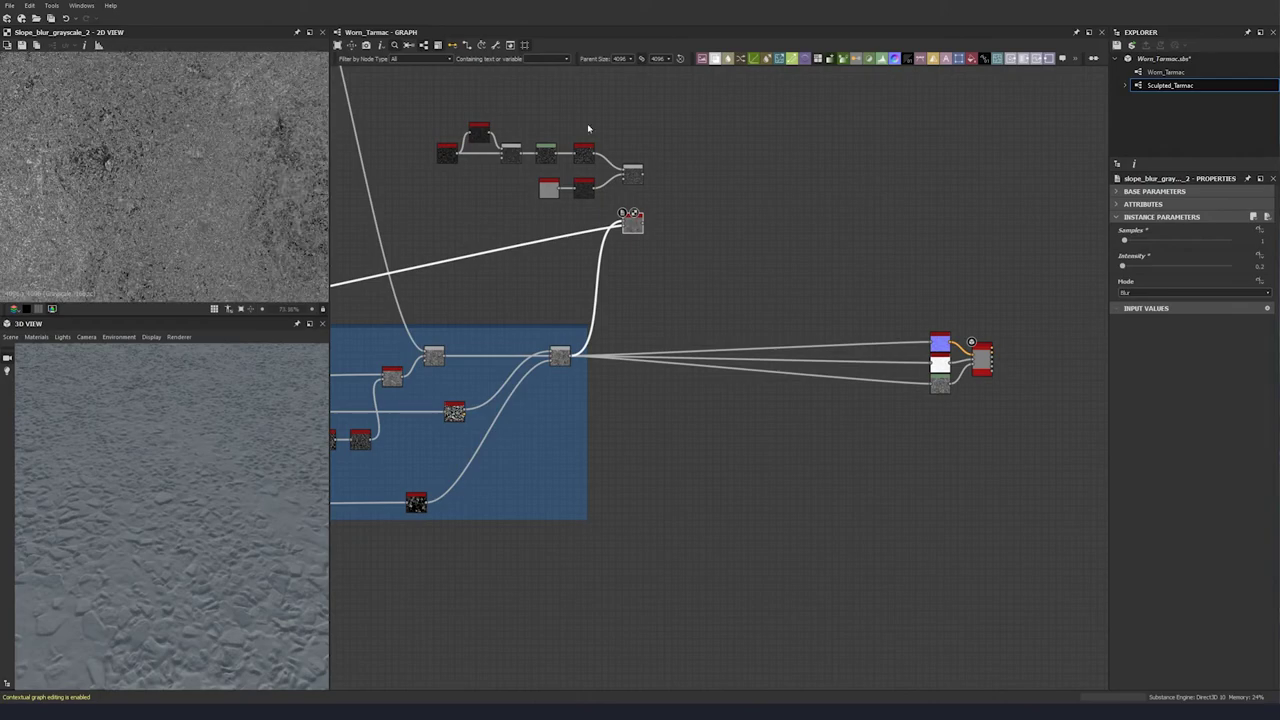
# - Add a Max (Lighten) Blend combining the noise chain's Blend with the Slope Blur Grayscale output, and inspect it in the 2D preview
pyautogui.press('space')
pyautogui.click(705, 205)
pyautogui.moveTo(649, 180); pyautogui.dragTo(642, 223)
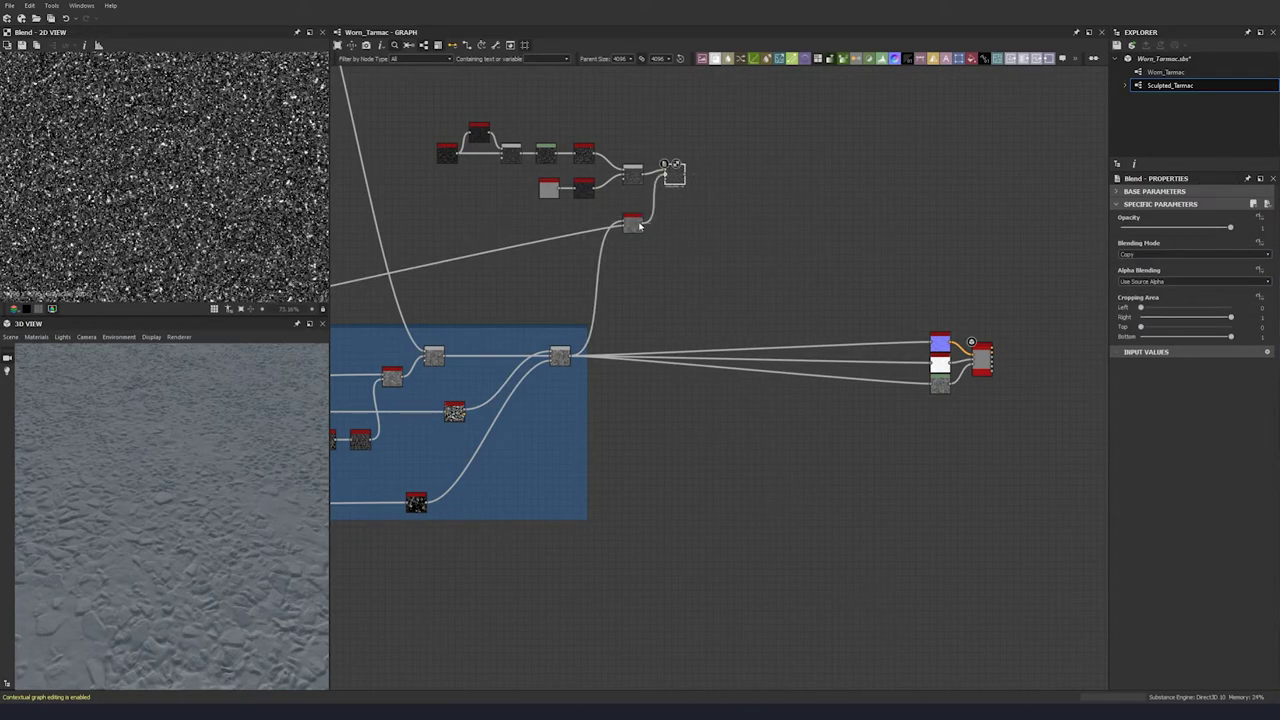
pyautogui.moveTo(675, 180); pyautogui.dragTo(679, 194)
pyautogui.click(1140, 254)
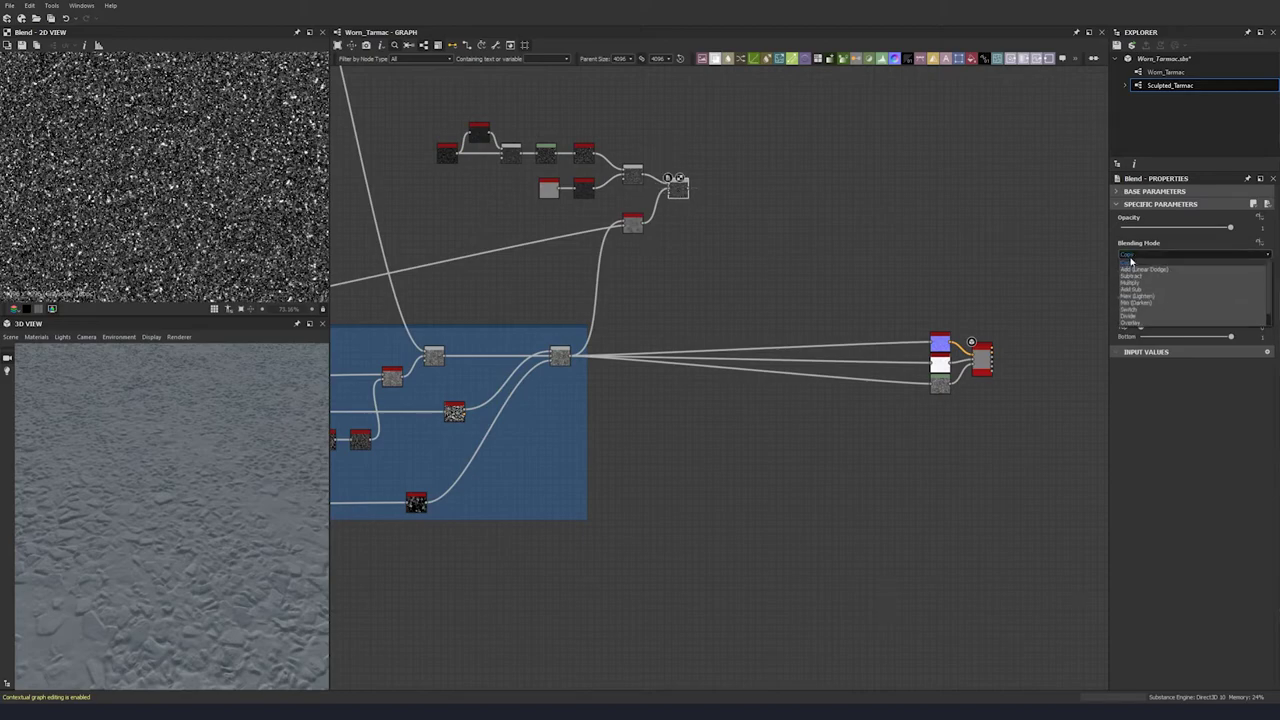
pyautogui.click(1146, 299)
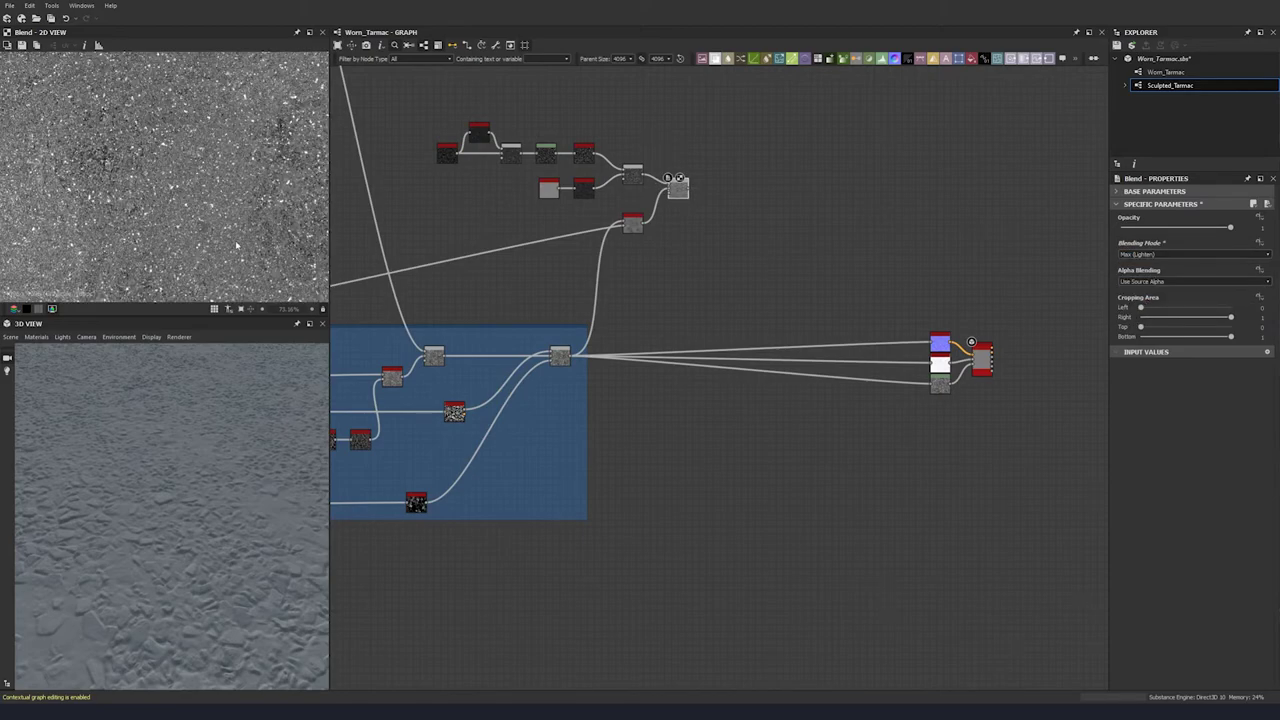
pyautogui.scroll(-5, 101, 92)
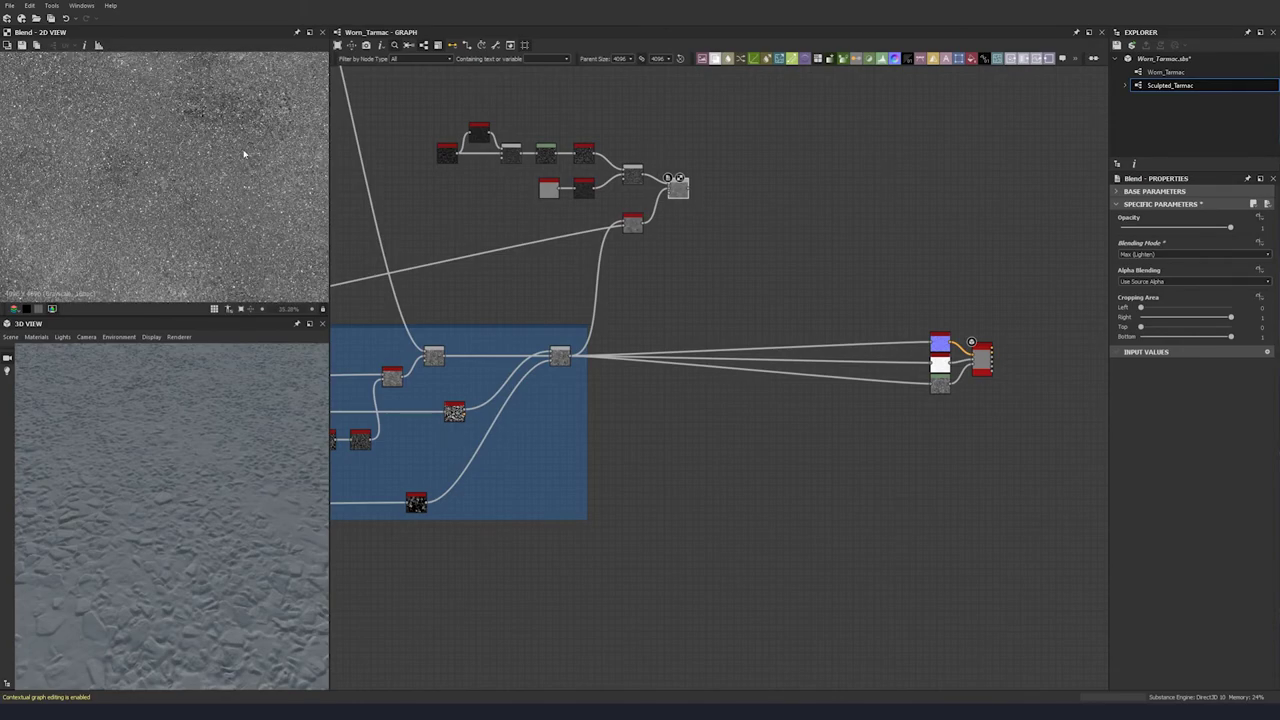
# - Add an Auto Levels node after the Max (Lighten) Blend and show it in the 2D preview
pyautogui.press('space')
pyautogui.write('auto')
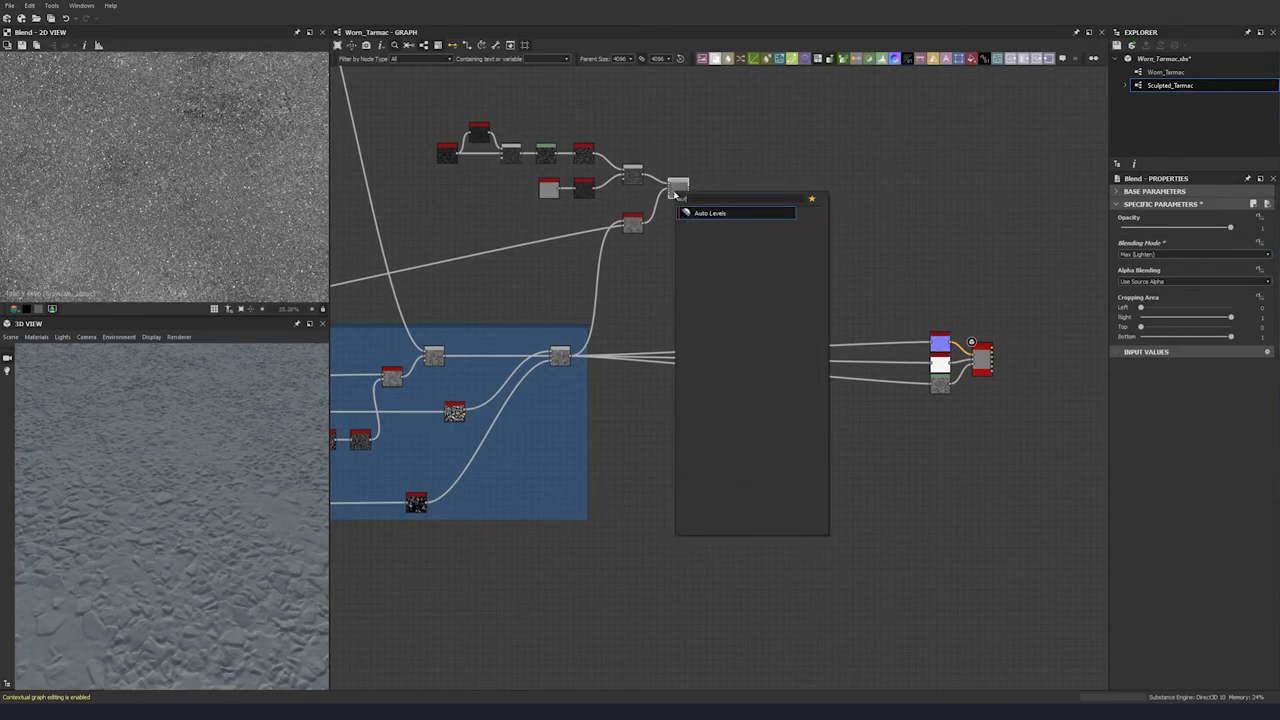
pyautogui.click(728, 213)
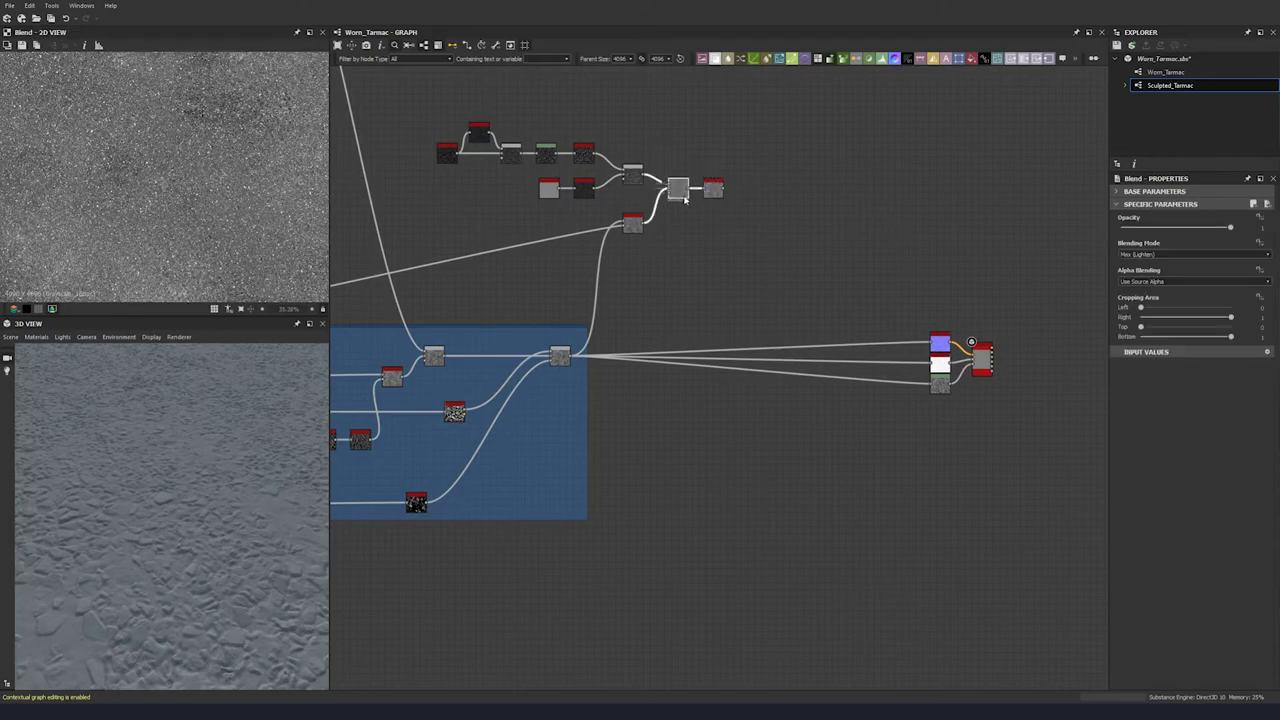
pyautogui.doubleClick(718, 197)
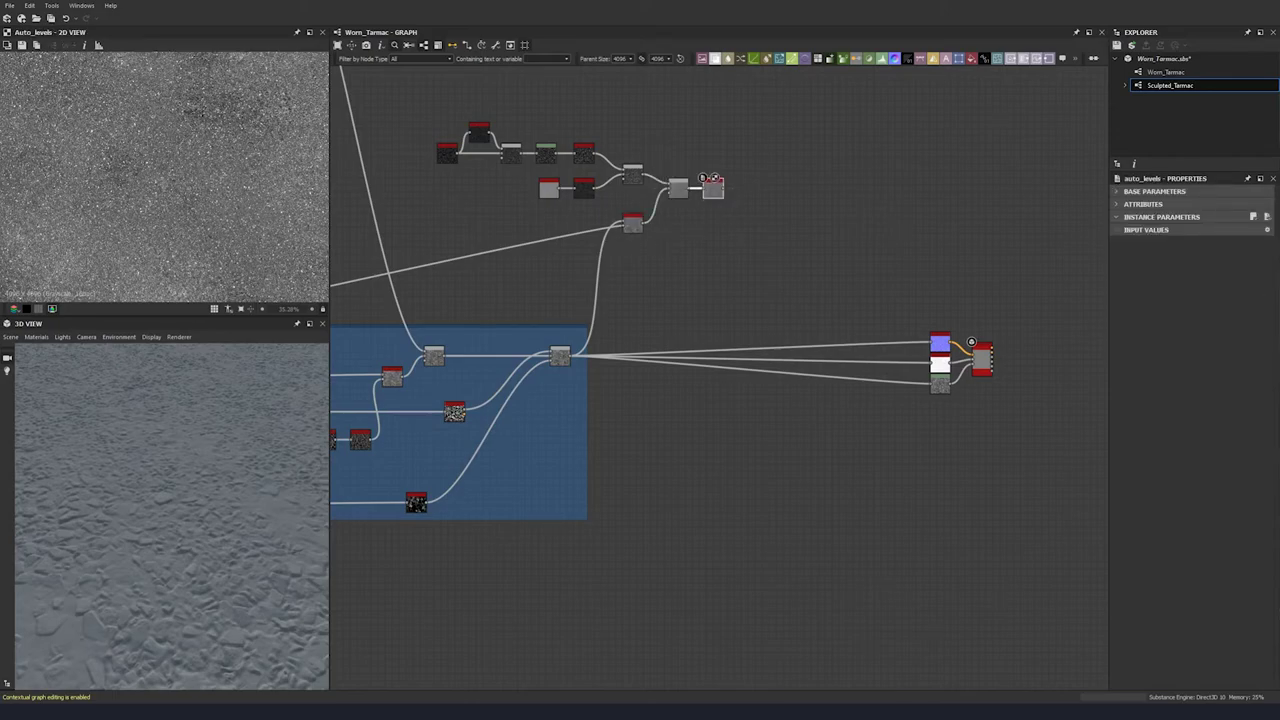
# - Add a Blend before the output nodes that combines the Auto Levels result with the Blending frame's final Blend
pyautogui.press('space')
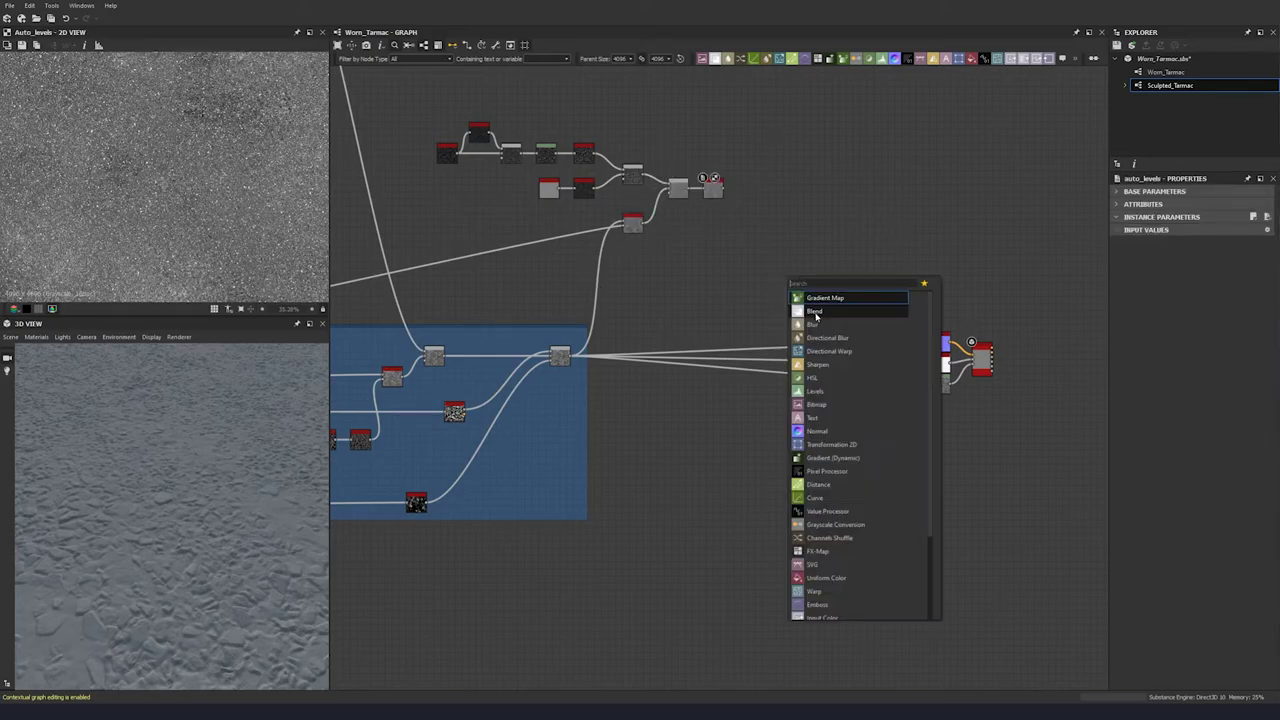
pyautogui.click(815, 312)
pyautogui.moveTo(572, 356); pyautogui.dragTo(749, 181)
pyautogui.moveTo(788, 304); pyautogui.dragTo(642, 283, button='middle')
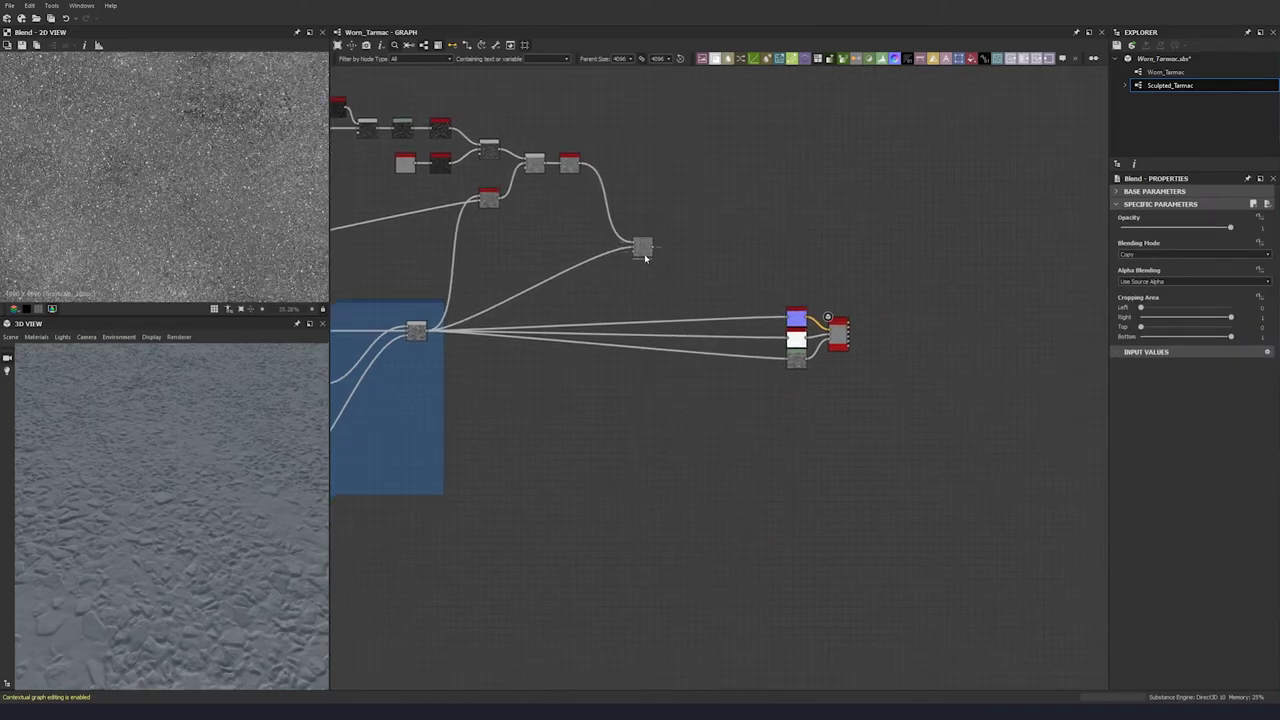
pyautogui.moveTo(640, 250); pyautogui.dragTo(655, 278)
# - Set the new Blend's mode to Screen with an opacity of 0.21, and inspect the surface detail in the 2D preview
pyautogui.click(1133, 256)
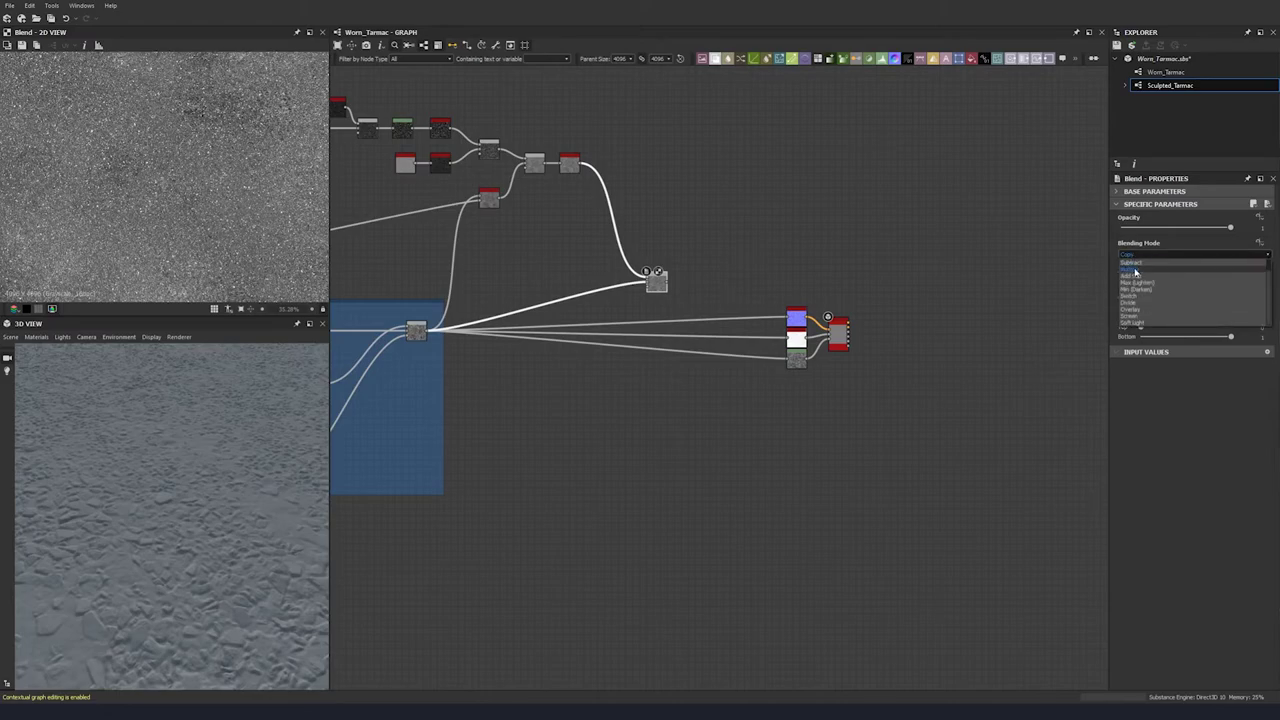
pyautogui.click(1133, 318)
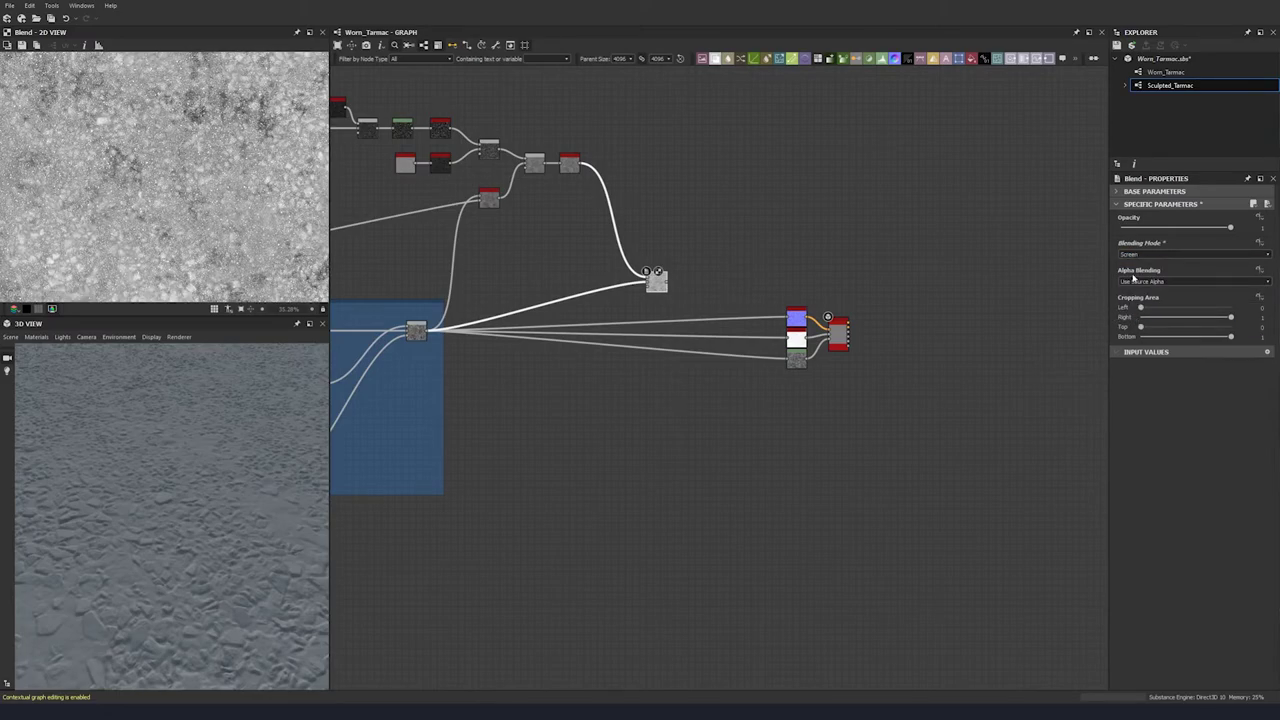
pyautogui.click(1181, 232)
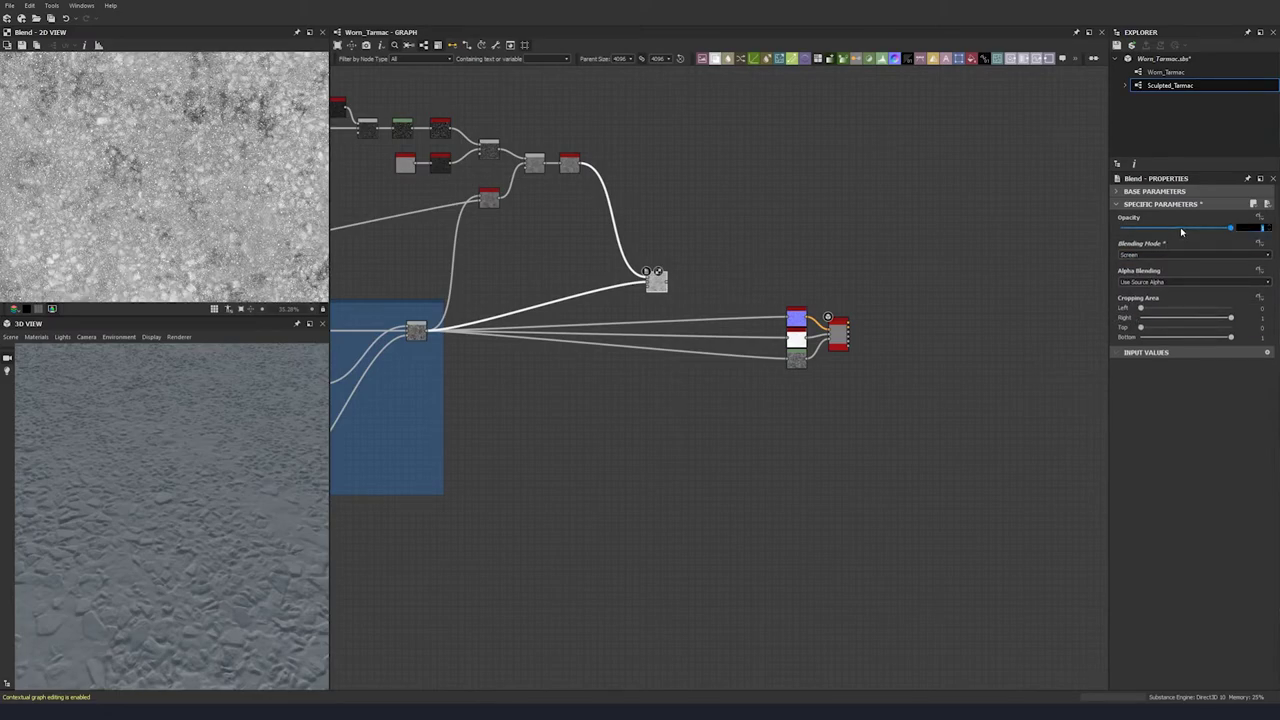
pyautogui.write('0.21')
pyautogui.press('Return')
pyautogui.scroll(5, 255, 228)
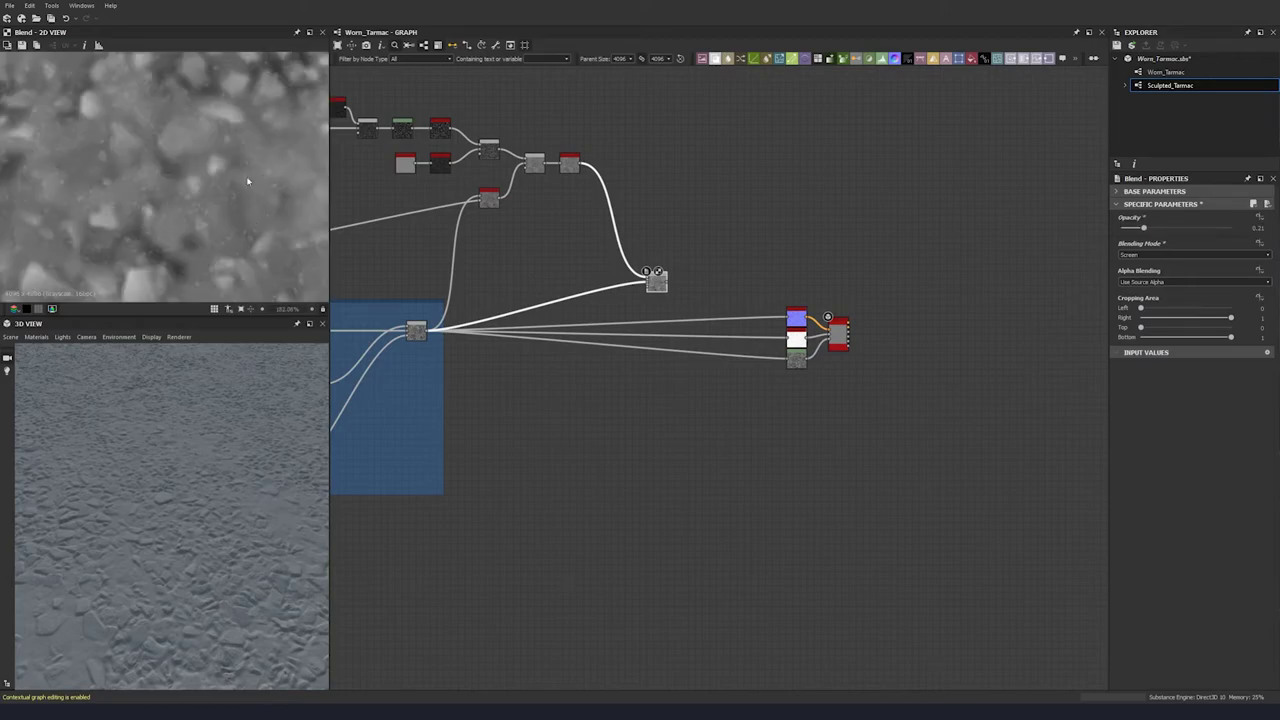
pyautogui.scroll(-2, 165, 172)
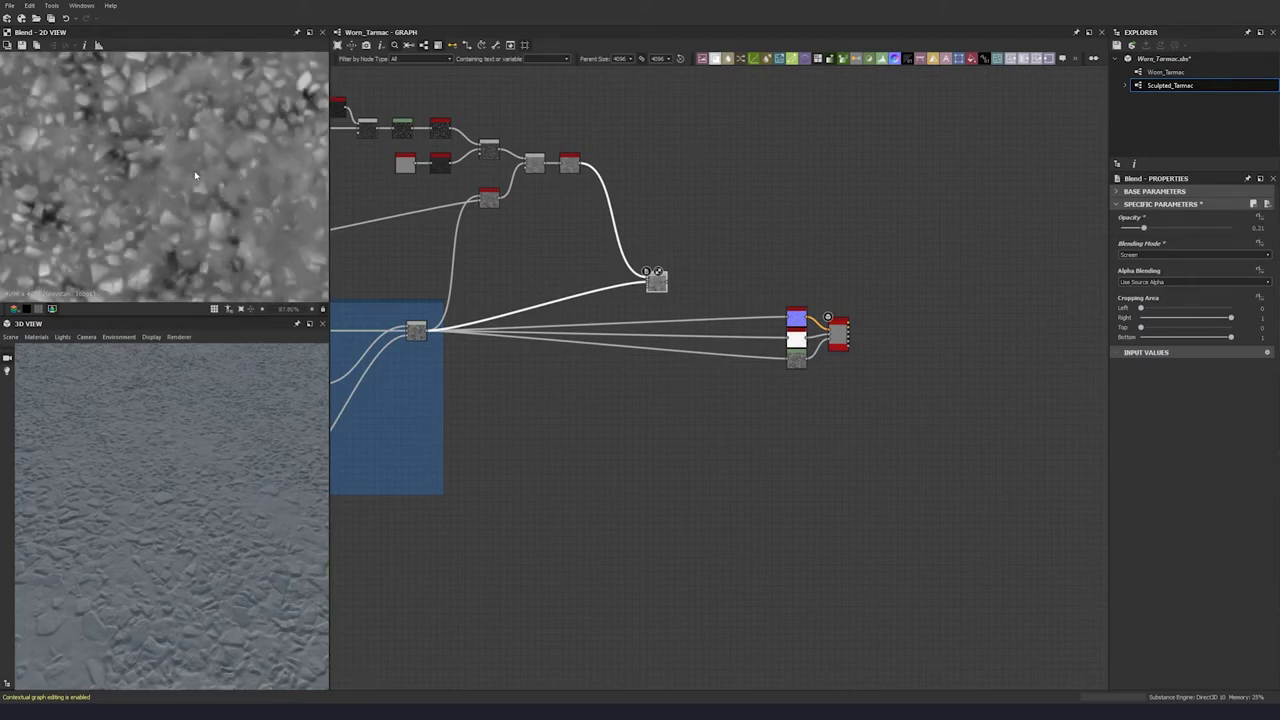
# - Move all three output links from the Blending frame's final Blend to the Screen Blend and align the two nodes horizontally
pyautogui.keyDown('shift'); pyautogui.moveTo(429, 332); pyautogui.dragTo(667, 283); pyautogui.keyUp('shift')
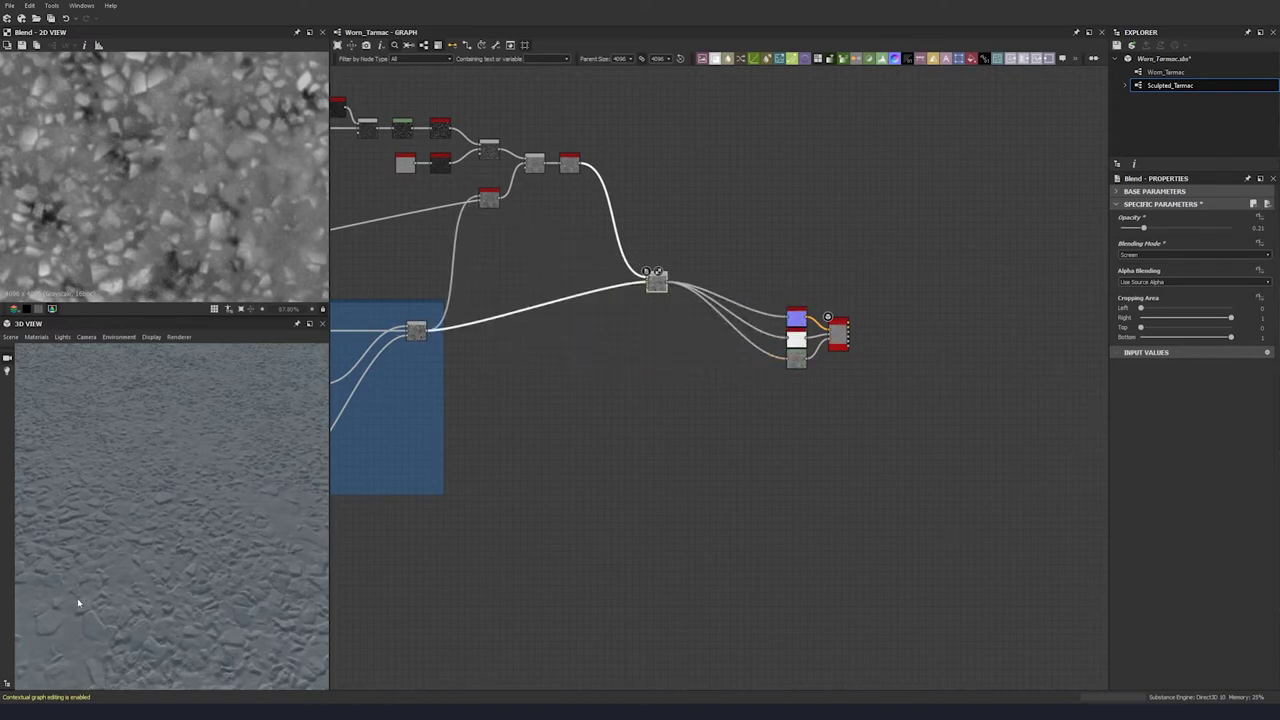
pyautogui.moveTo(666, 284); pyautogui.dragTo(659, 332)
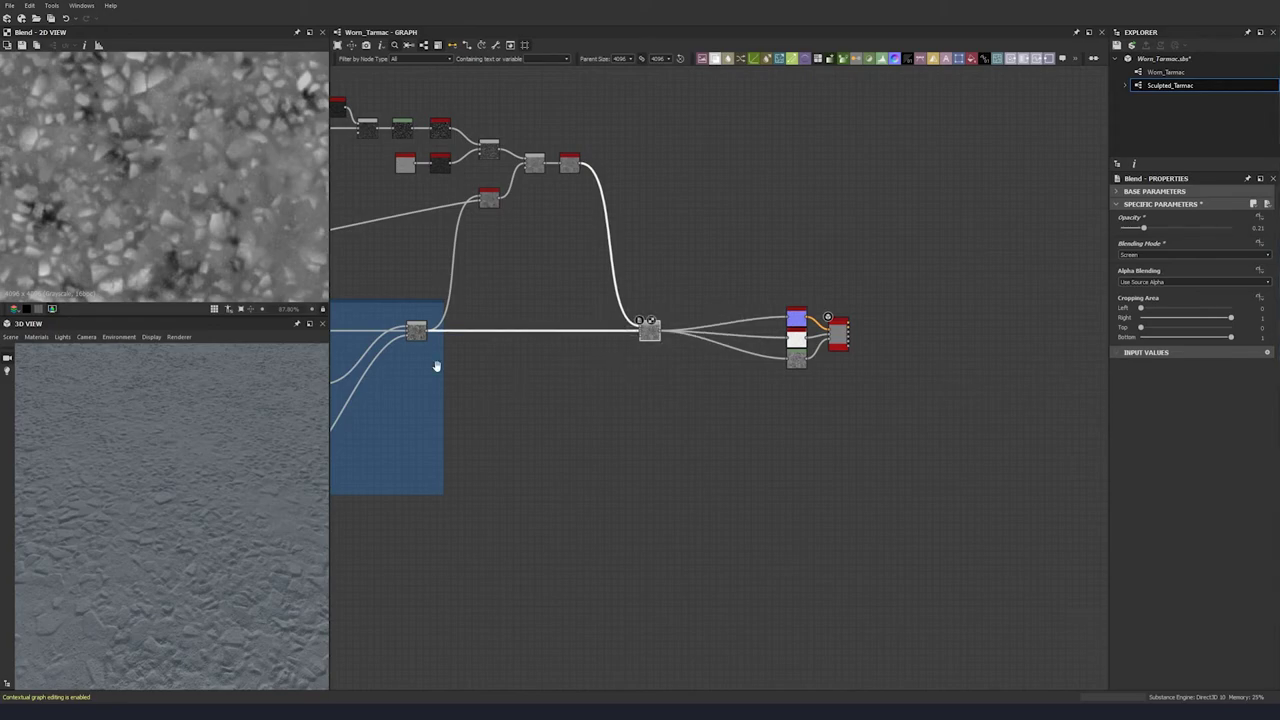
# - Add a Blur HQ Grayscale node in the Blending frame and feed it the Histogram Scan stone mask
pyautogui.moveTo(436, 366); pyautogui.dragTo(812, 308, button='middle')
pyautogui.doubleClick(459, 355)
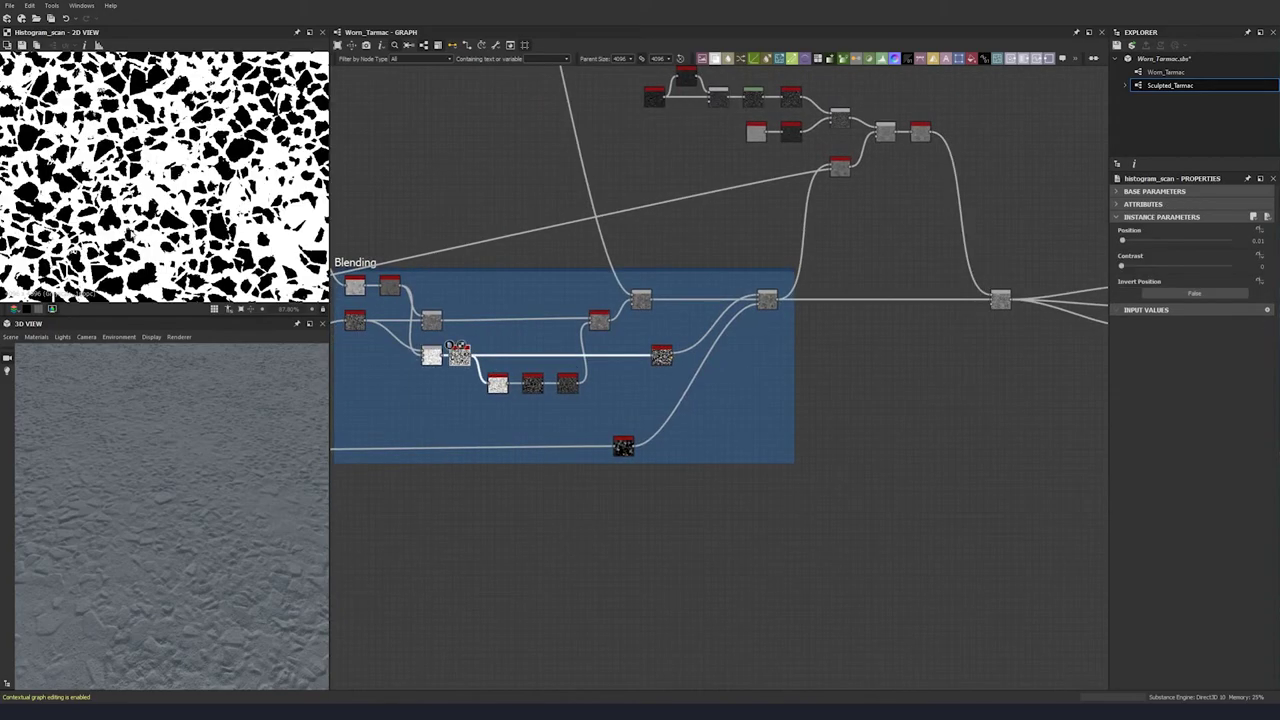
pyautogui.moveTo(745, 342); pyautogui.dragTo(730, 344, button='middle')
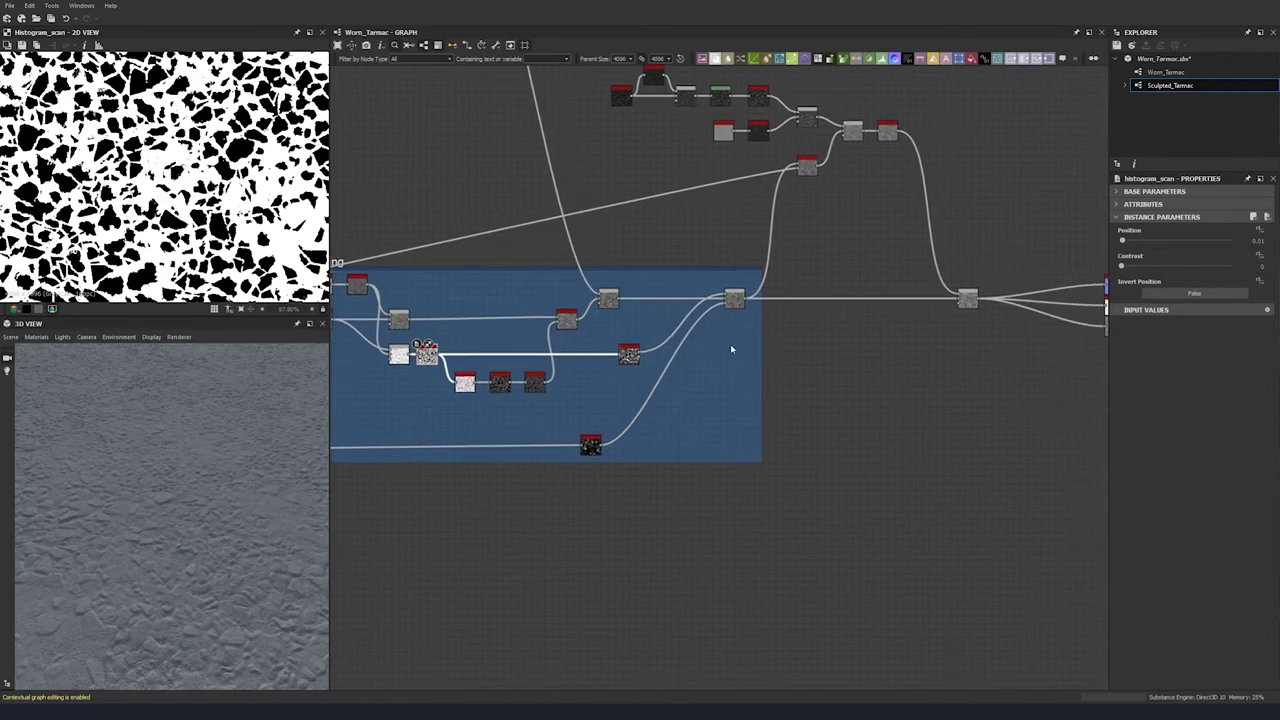
pyautogui.press('space')
pyautogui.write('hq')
pyautogui.press('Down')
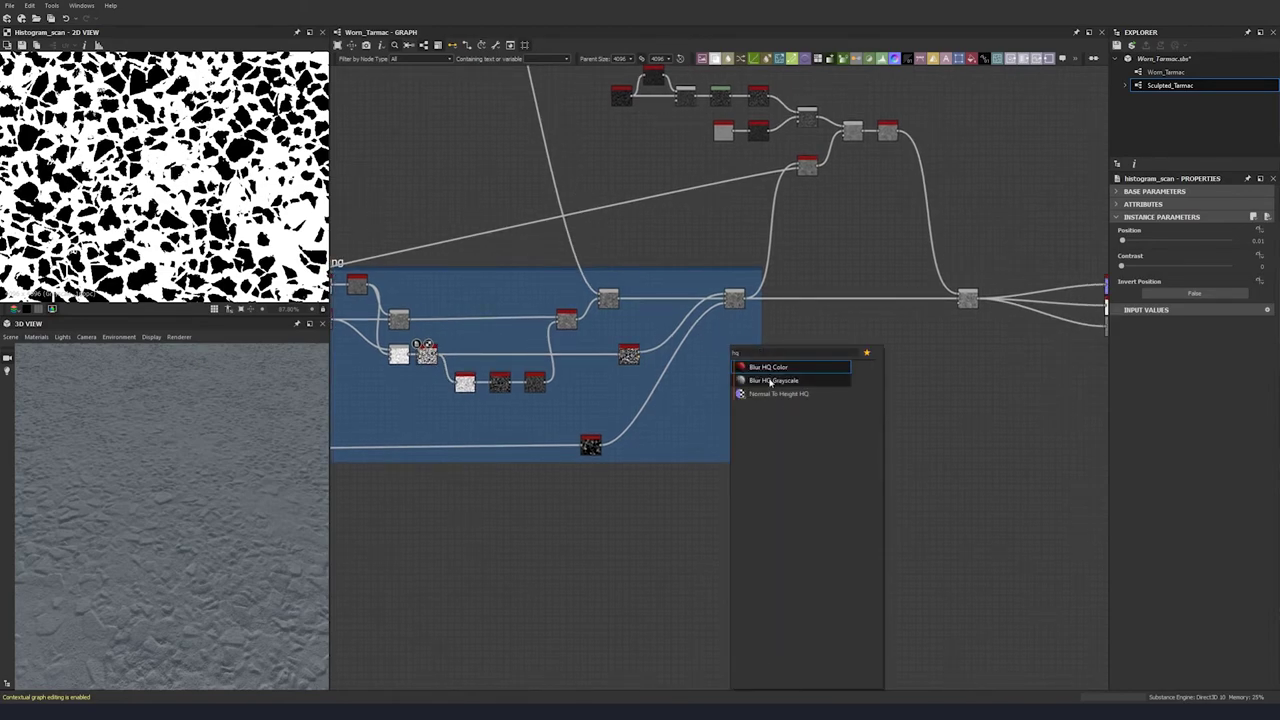
pyautogui.press('Return')
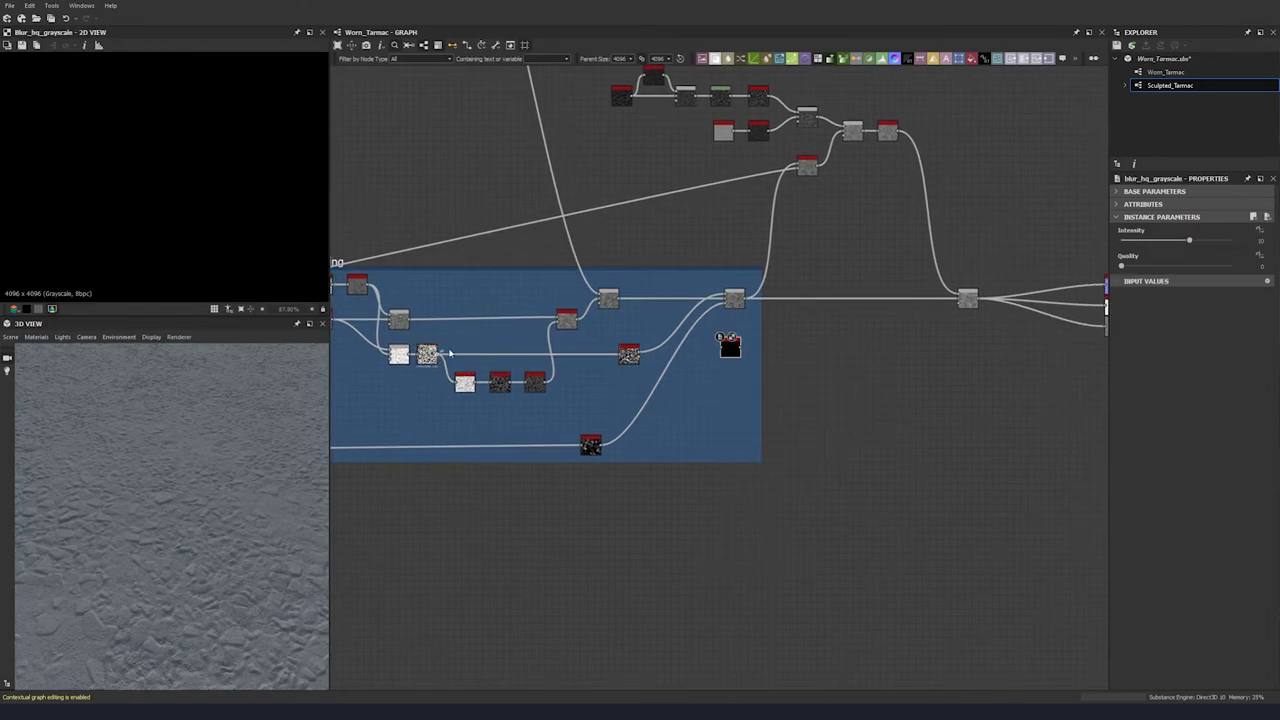
pyautogui.moveTo(449, 353); pyautogui.dragTo(726, 346)
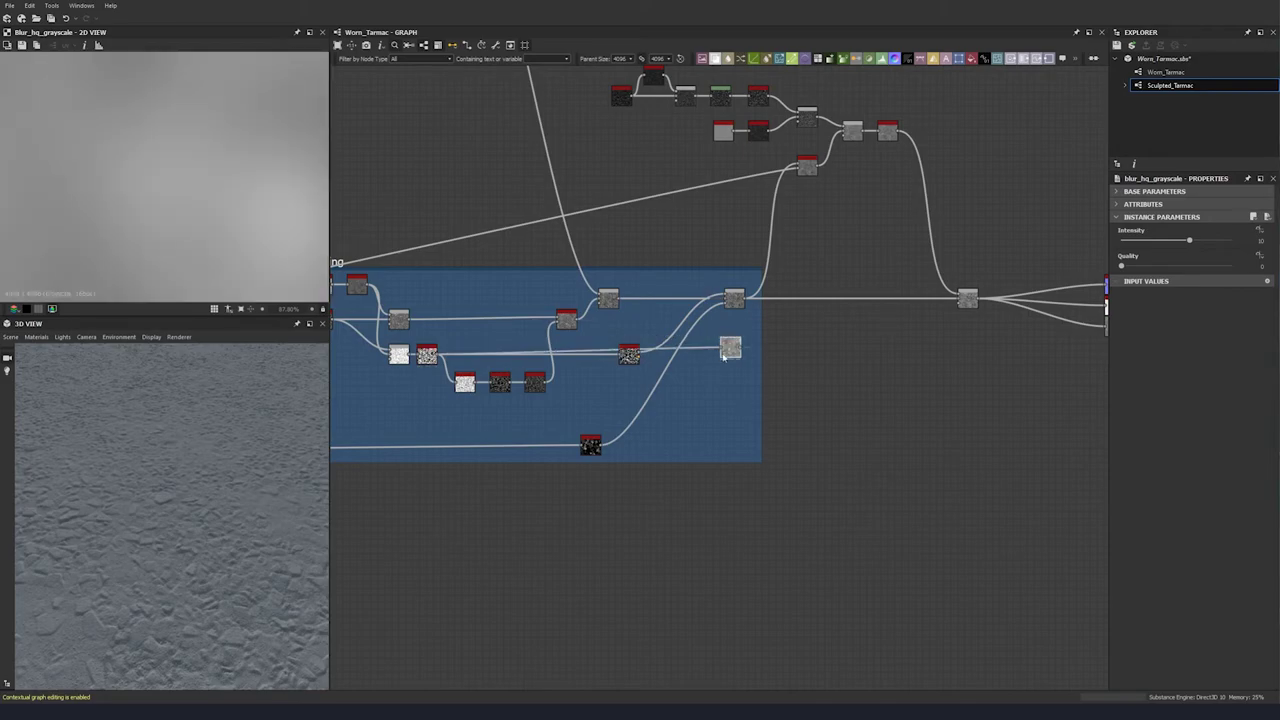
# - Set the Blur HQ Grayscale's quality to 1 and its intensity to 0.35
pyautogui.click(1175, 265)
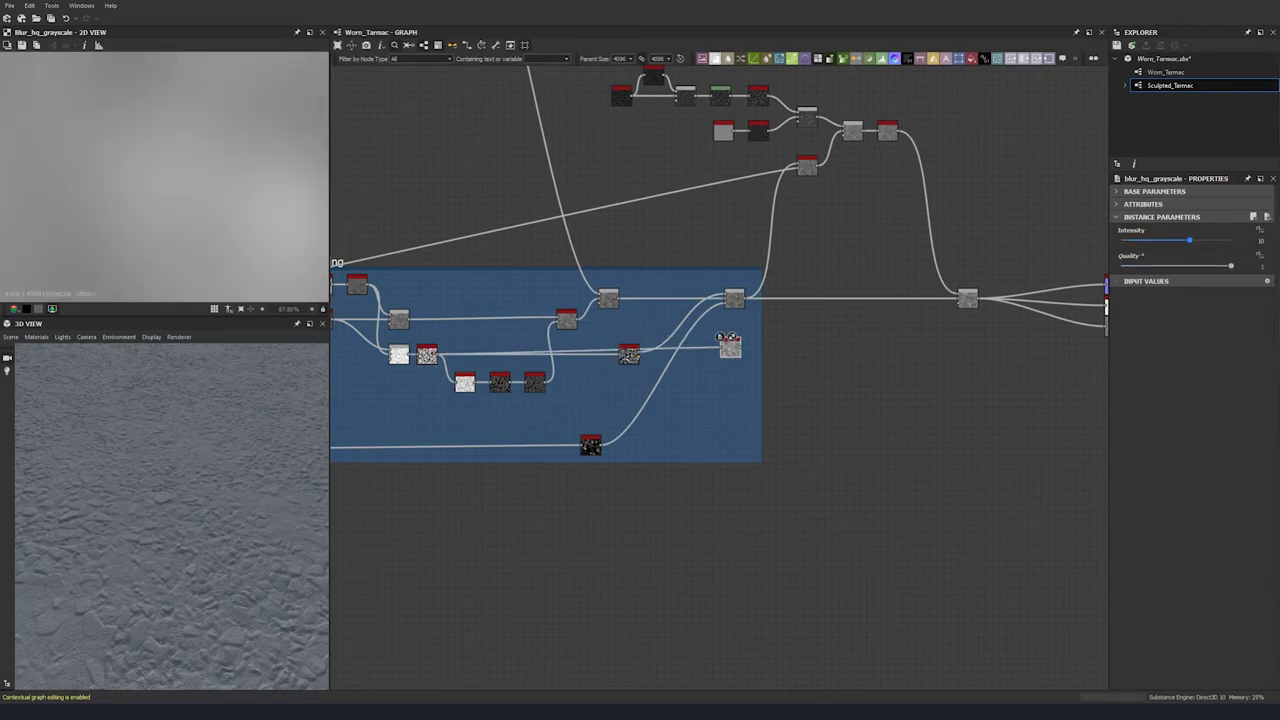
pyautogui.doubleClick(1262, 240)
pyautogui.write('0')
pyautogui.press('Return')
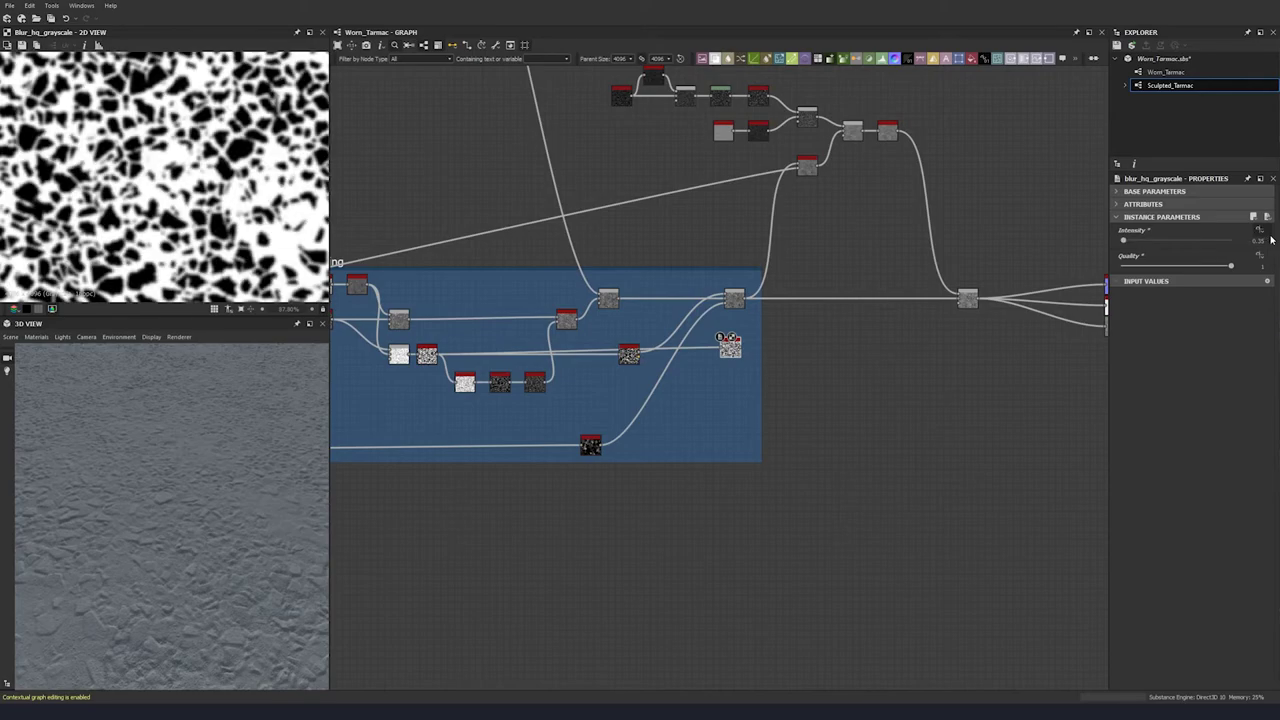
# - Connect the blurred stone mask to the Screen Blend's opacity input and inspect the tarmac in the 3D view
pyautogui.moveTo(731, 348); pyautogui.dragTo(591, 350, button='middle')
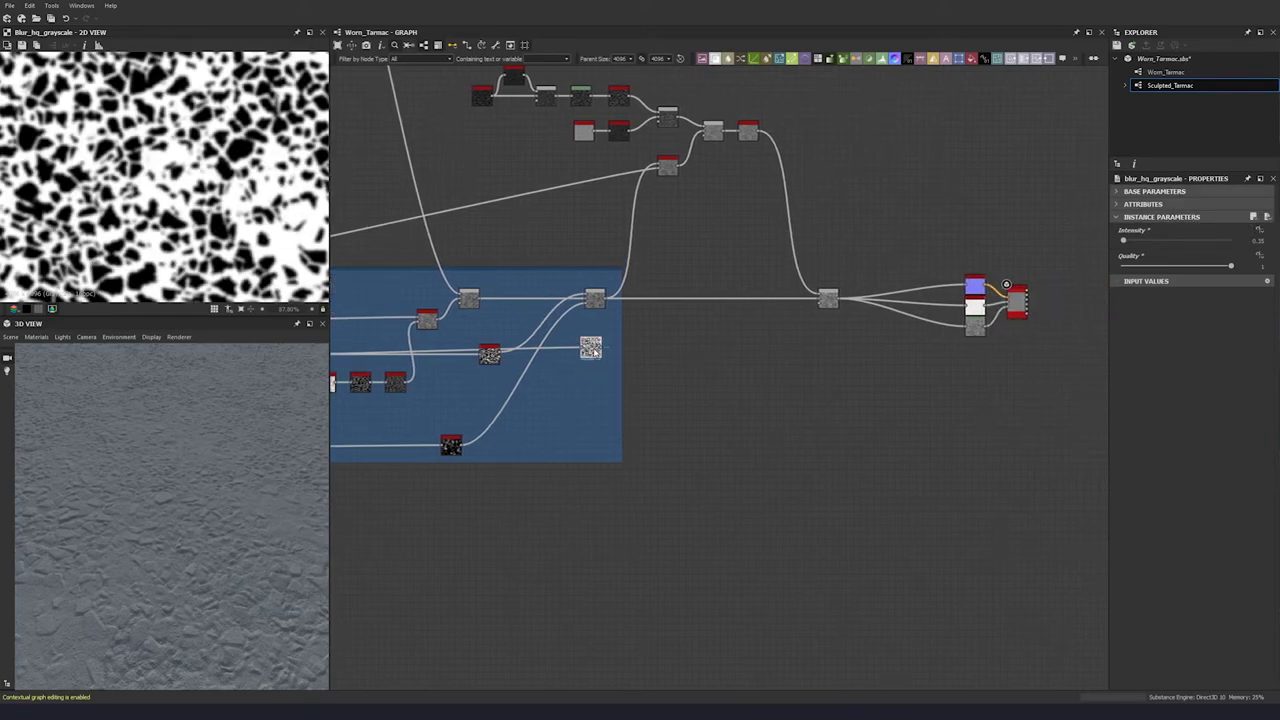
pyautogui.moveTo(603, 347); pyautogui.dragTo(820, 303)
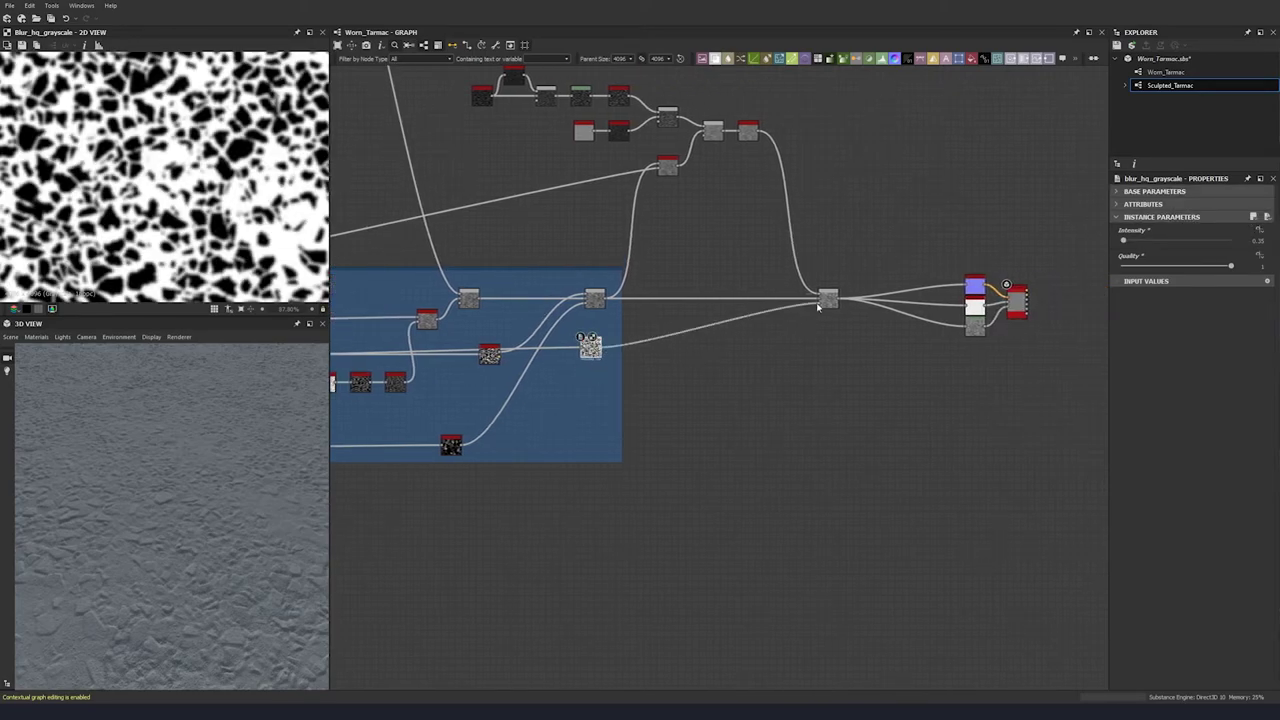
pyautogui.moveTo(830, 310); pyautogui.dragTo(768, 308, button='middle')
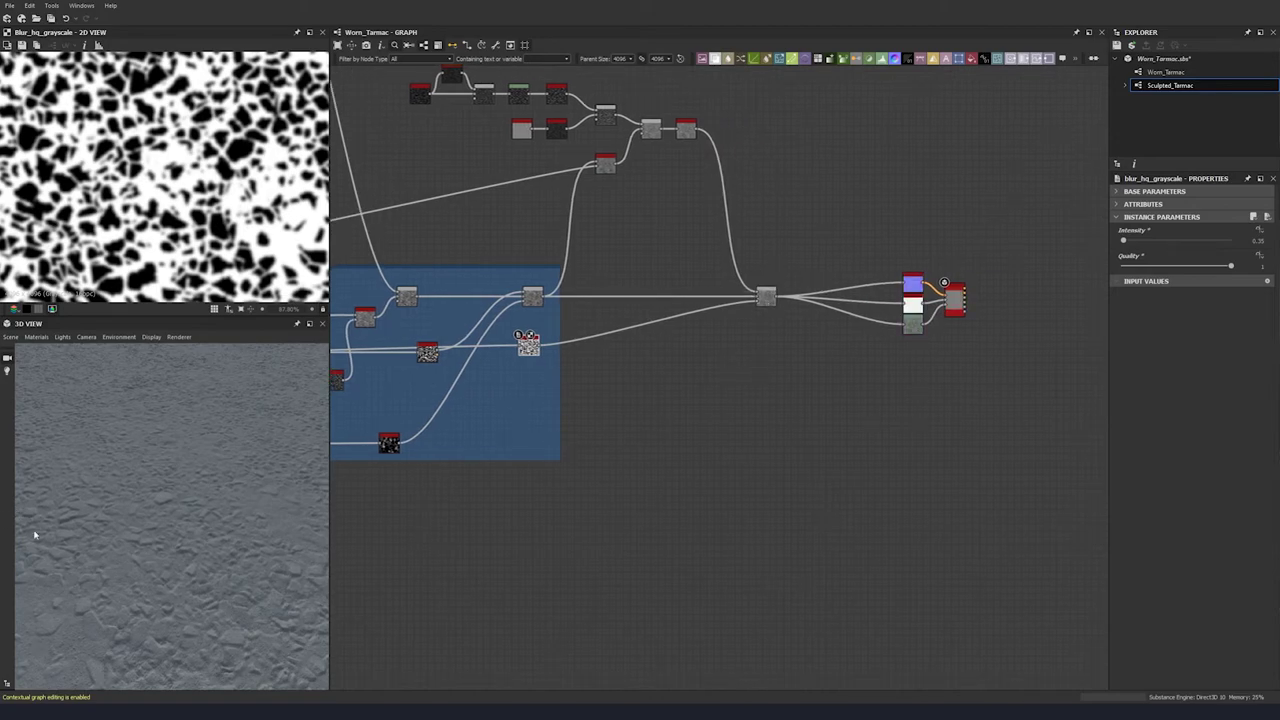
pyautogui.moveTo(149, 573)
pyautogui.mouseDown()
pyautogui.moveTo(174, 528)
pyautogui.moveTo(157, 528)
pyautogui.moveTo(277, 523)
pyautogui.moveTo(108, 520)
pyautogui.moveTo(114, 580)
pyautogui.moveTo(164, 571)
pyautogui.moveTo(197, 517)
pyautogui.mouseUp()
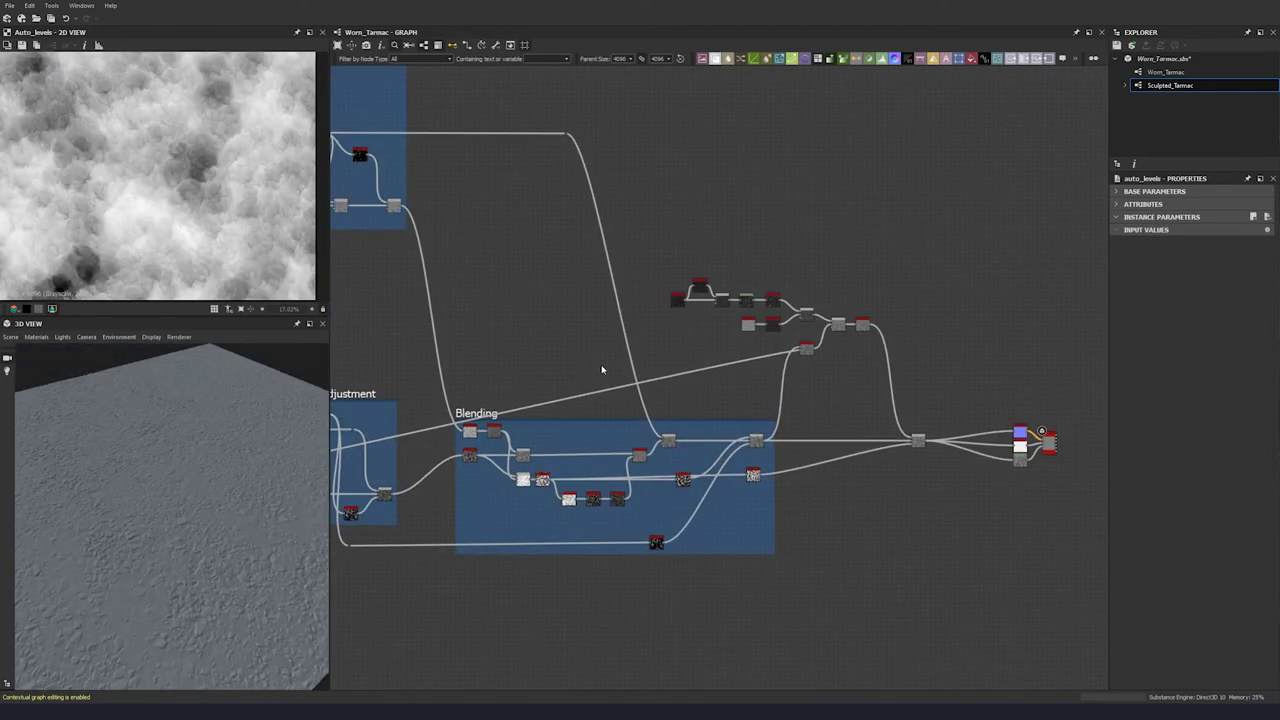
# - Tidy the long link into the surface noise nodes and the Blending frame's output link by routing them through Dot nodes
pyautogui.scroll(-4, 603, 366)
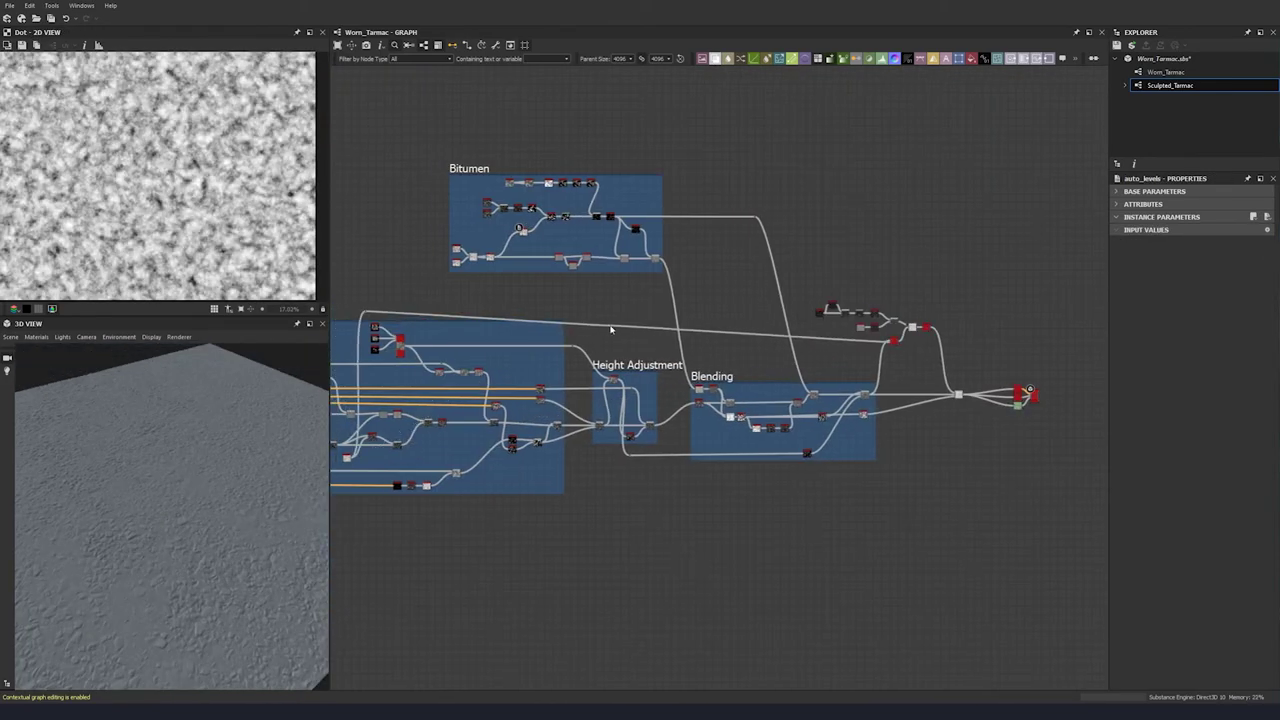
pyautogui.moveTo(611, 329); pyautogui.dragTo(533, 325, button='middle')
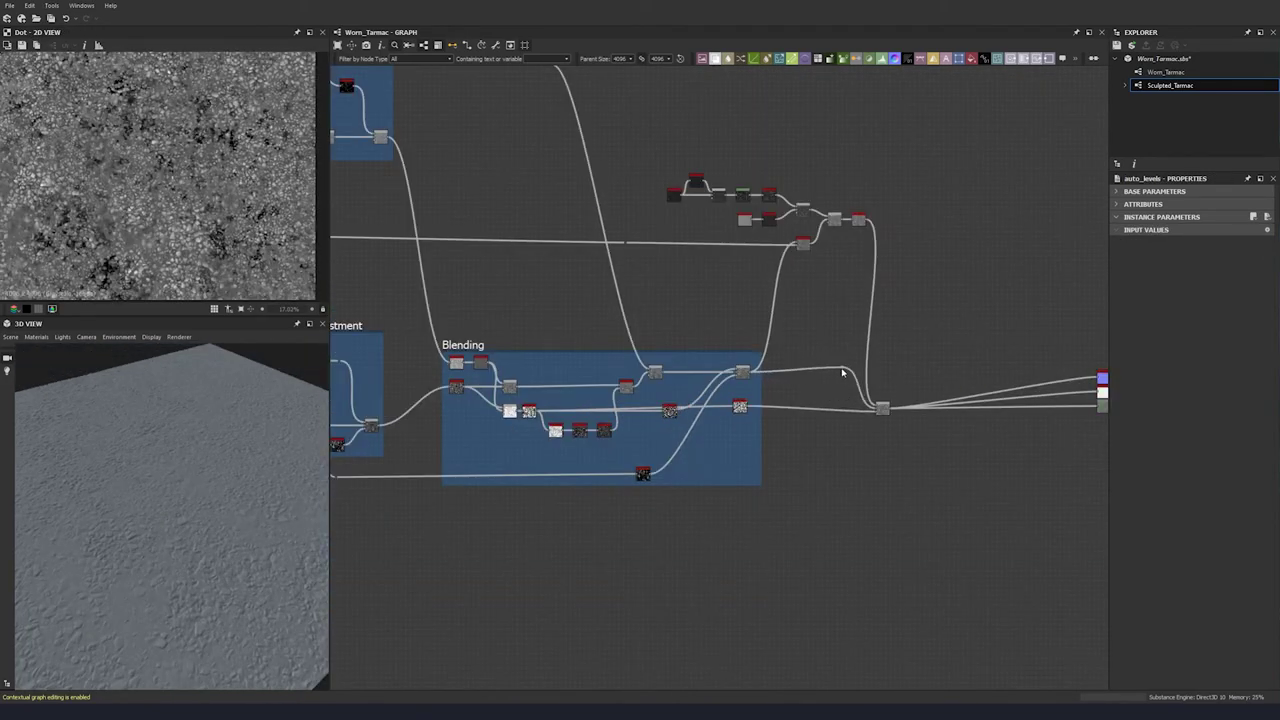
pyautogui.moveTo(703, 291); pyautogui.dragTo(707, 309, button='middle')
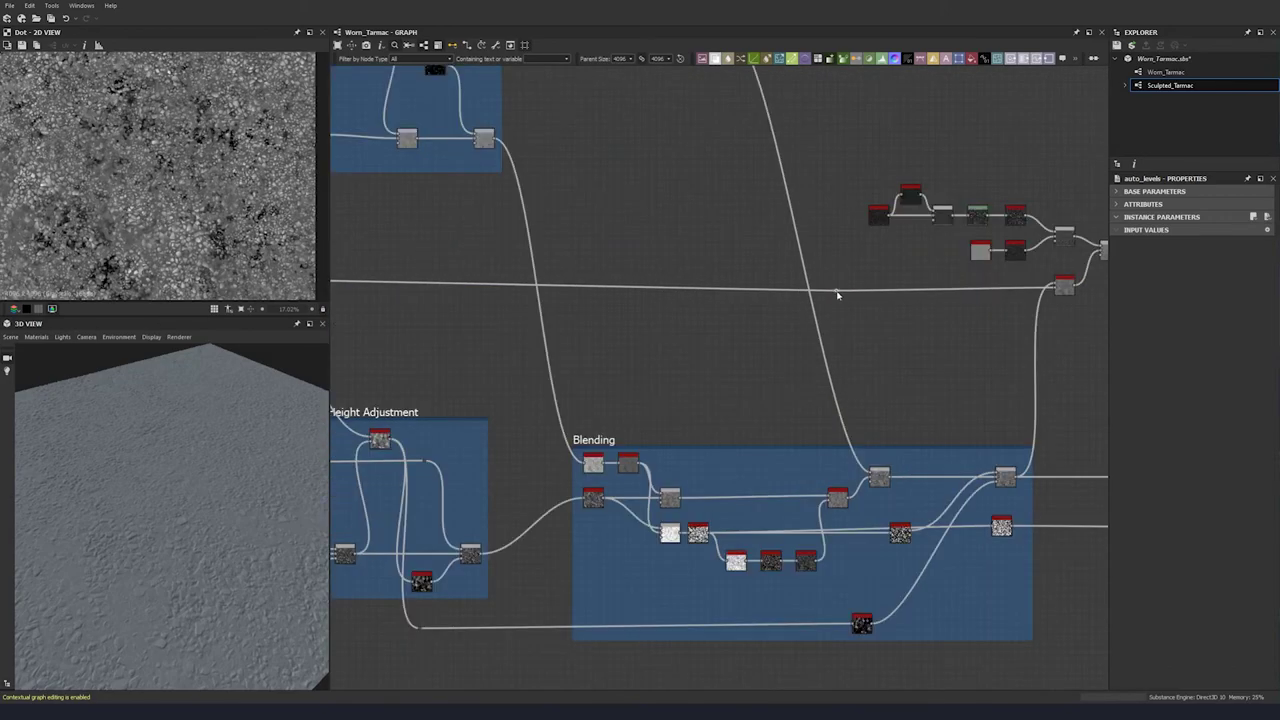
# - Put a frame around the surface noise nodes and title it "Bitumen Surface Noise"
pyautogui.moveTo(837, 294); pyautogui.dragTo(551, 322, button='middle')
pyautogui.press('space')
pyautogui.write('Bitumen ')
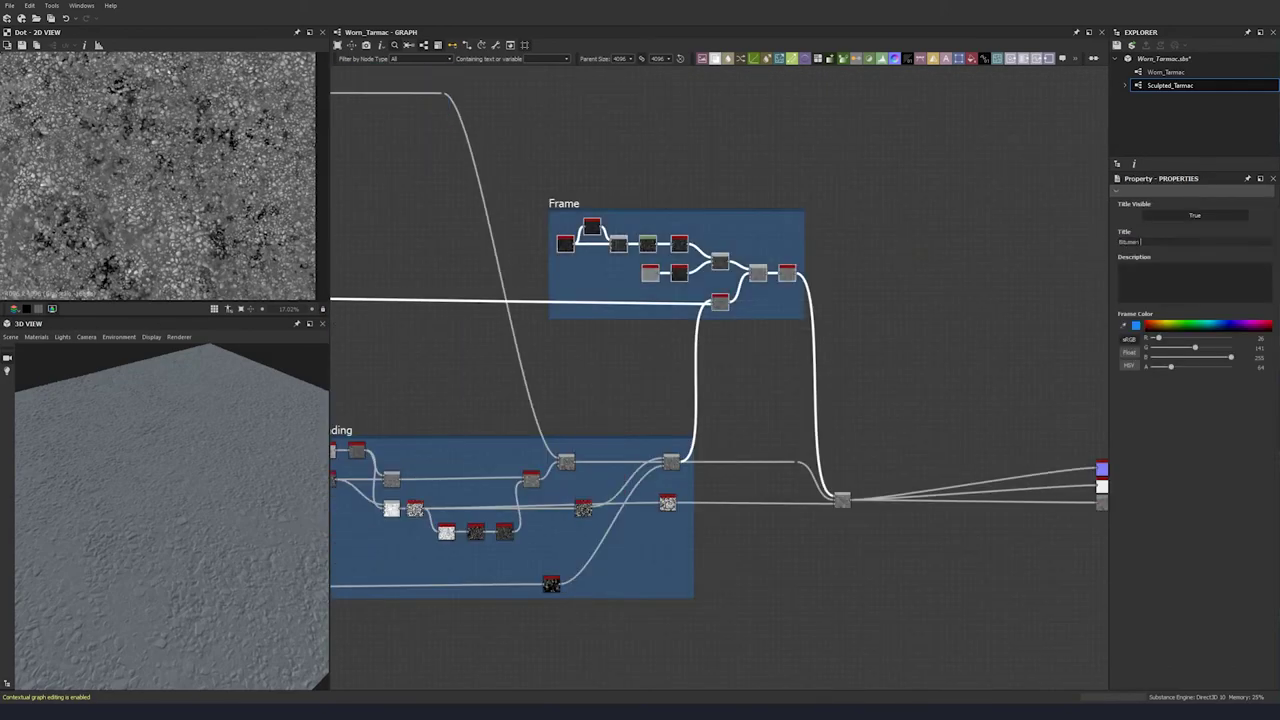
pyautogui.write('Surface Noise')
pyautogui.click(573, 197)
# - Move the output nodes a little farther from the Screen Blend and inspect the tarmac in the 3D view
pyautogui.scroll(-4, 573, 197)
pyautogui.moveTo(704, 300); pyautogui.dragTo(753, 338)
pyautogui.moveTo(657, 378); pyautogui.dragTo(695, 368, button='middle')
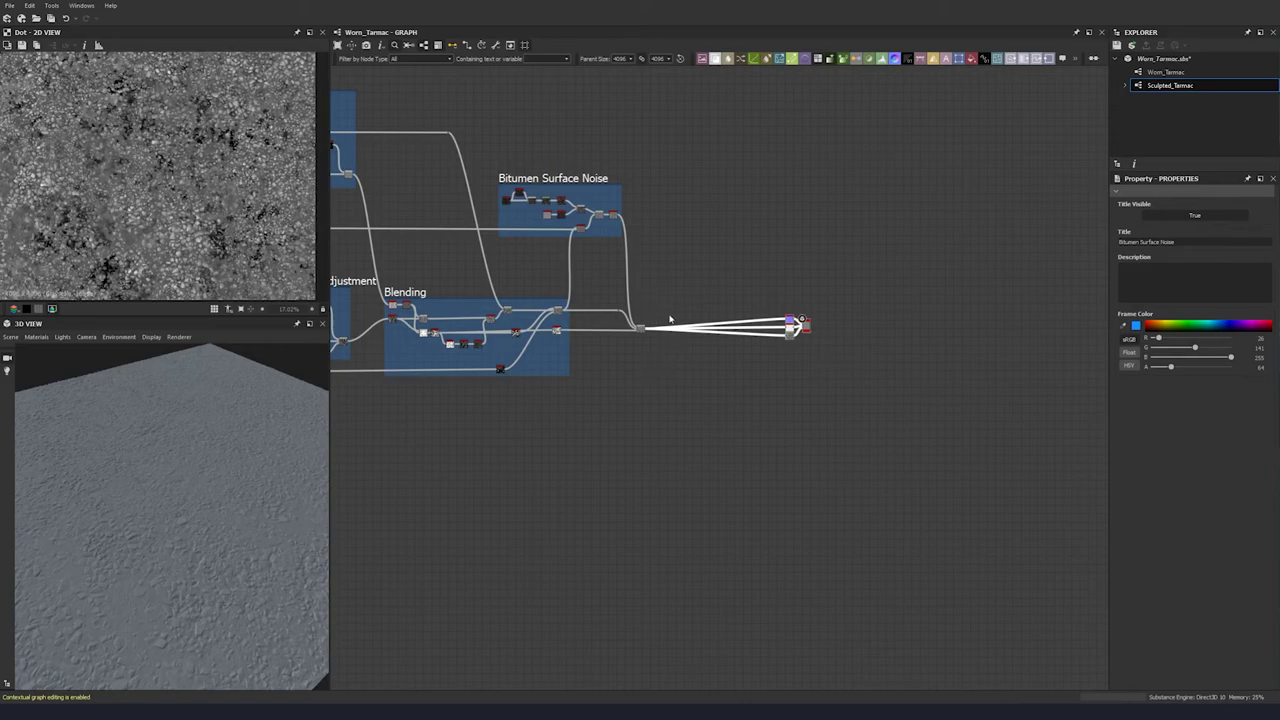
pyautogui.scroll(1, 670, 320)
pyautogui.moveTo(52, 487); pyautogui.dragTo(134, 541)
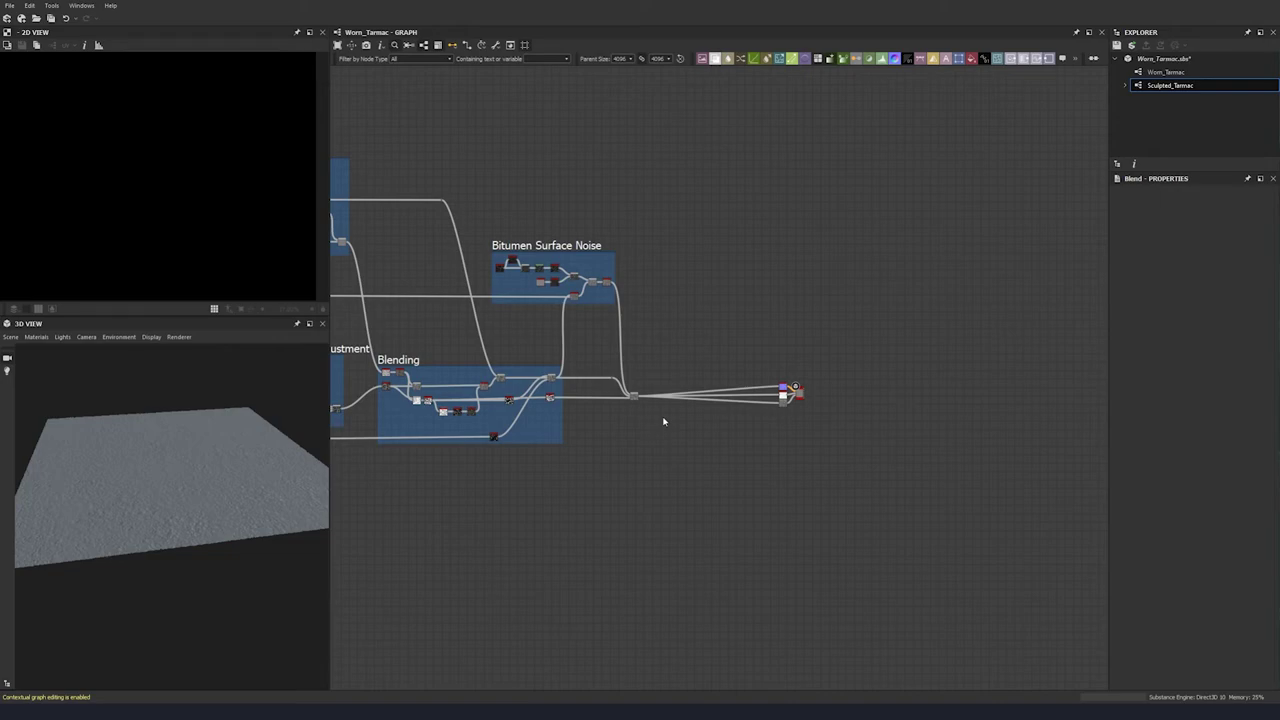
pyautogui.moveTo(207, 453); pyautogui.dragTo(89, 466)
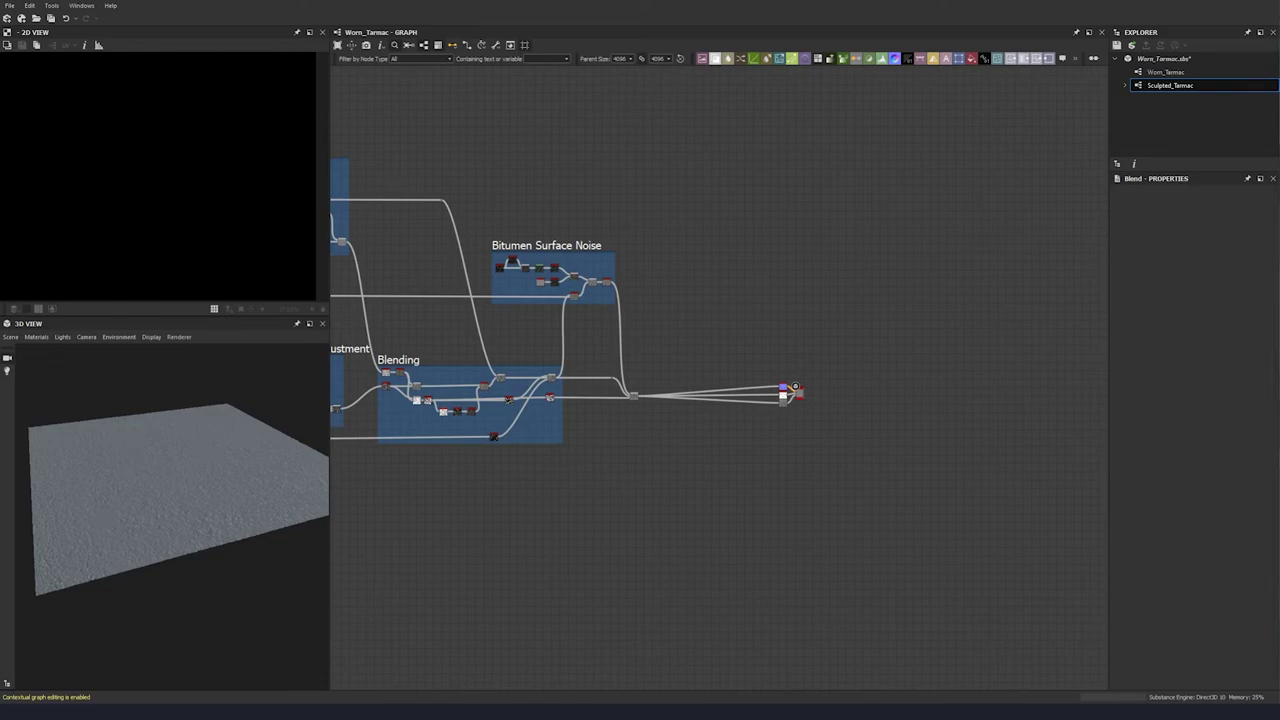
# - Add a Blend node between the Screen Blend and the output nodes and feed its background from the Screen Blend
pyautogui.scroll(3, 638, 383)
pyautogui.press('space')
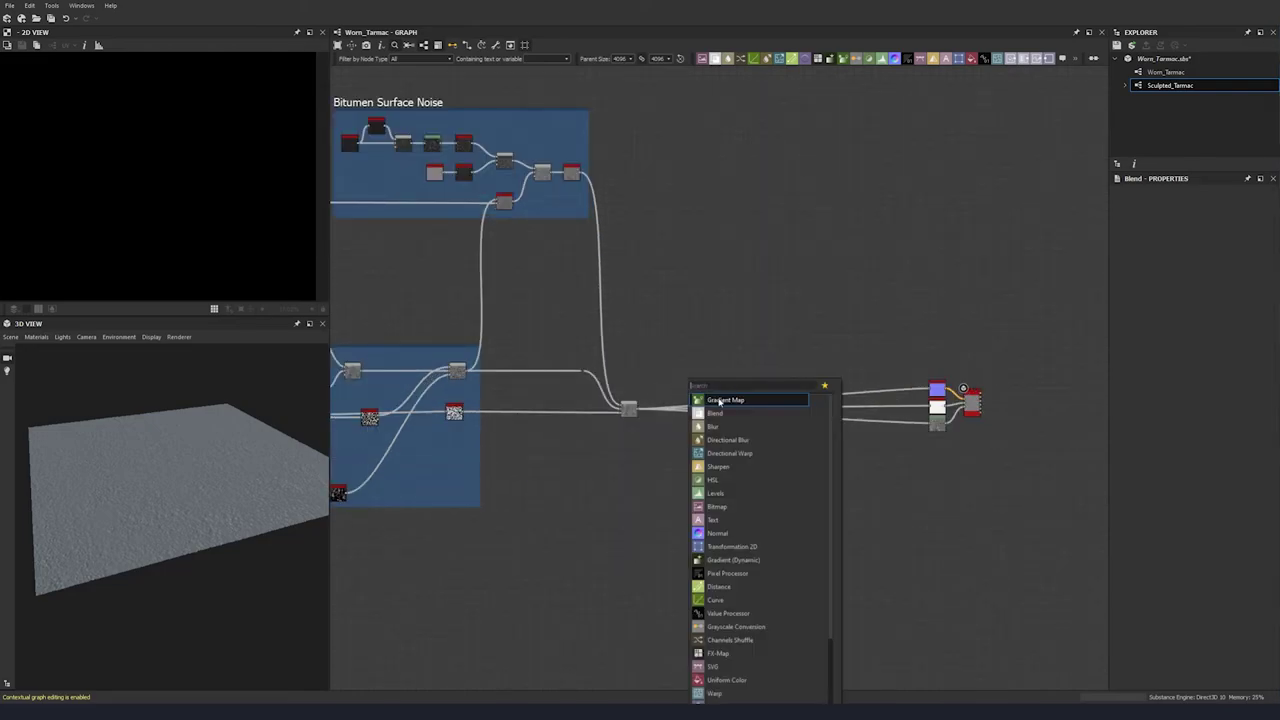
pyautogui.click(716, 412)
pyautogui.moveTo(638, 410); pyautogui.dragTo(754, 384)
# - Connect the Auto Levels cloud noise in the Bitumen frame to the new Blend's foreground
pyautogui.scroll(-4, 754, 384)
pyautogui.moveTo(526, 305); pyautogui.dragTo(765, 319, button='middle')
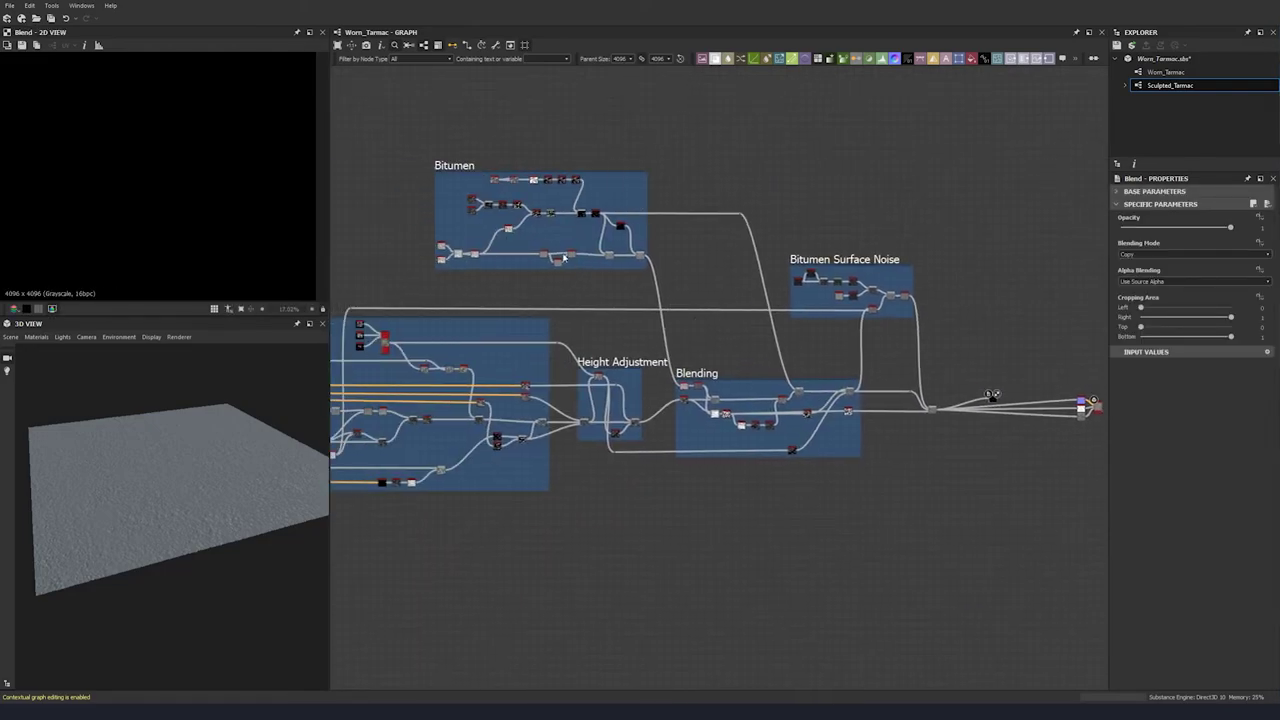
pyautogui.scroll(5, 525, 232)
pyautogui.doubleClick(468, 217)
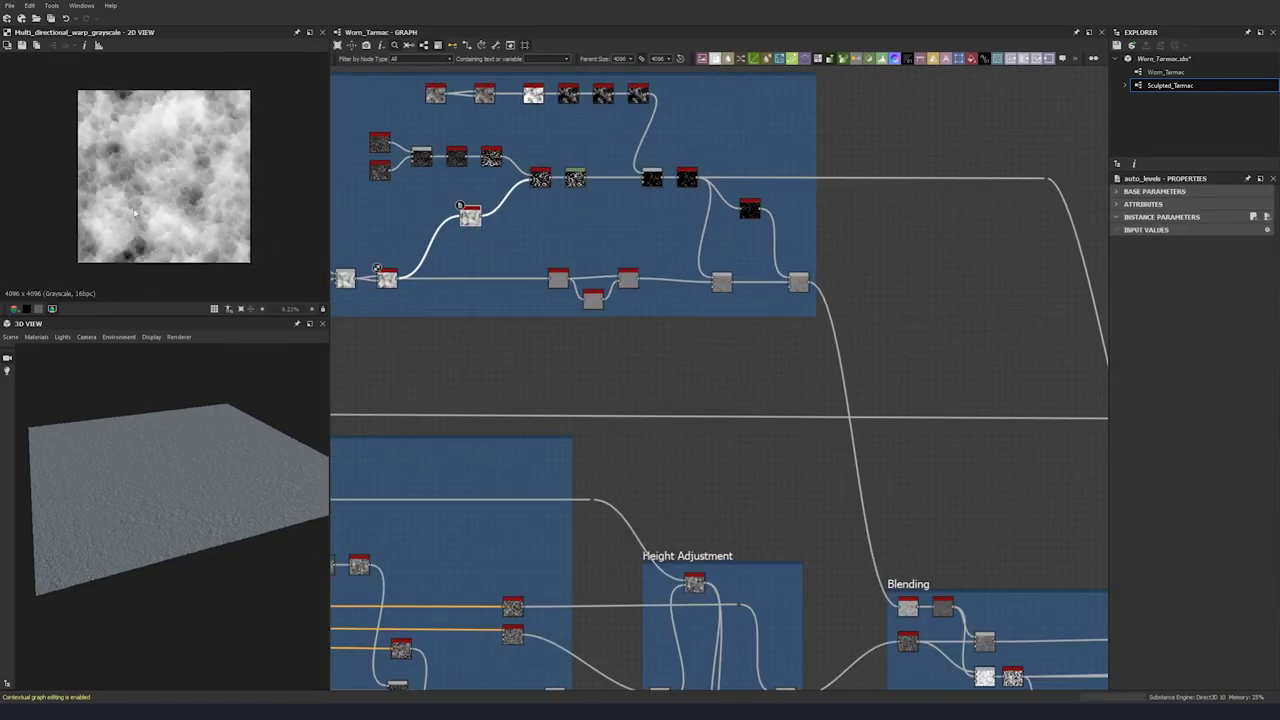
pyautogui.click(481, 217)
pyautogui.moveTo(842, 388); pyautogui.dragTo(363, 274, button='middle')
pyautogui.scroll(5, 684, 375)
pyautogui.click(668, 314)
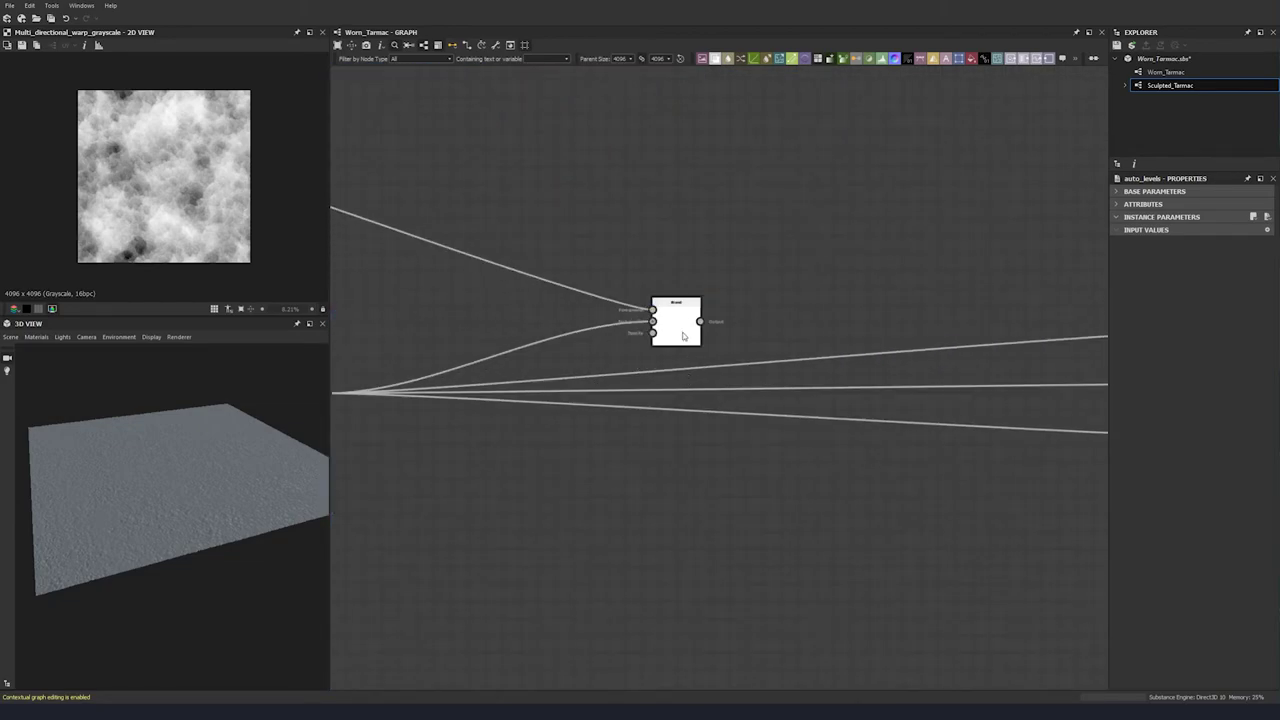
# - Set the new Blend's blending mode to Soft Light and its opacity to 0.57
pyautogui.doubleClick(682, 337)
pyautogui.moveTo(682, 337); pyautogui.dragTo(657, 338)
pyautogui.click(1173, 254)
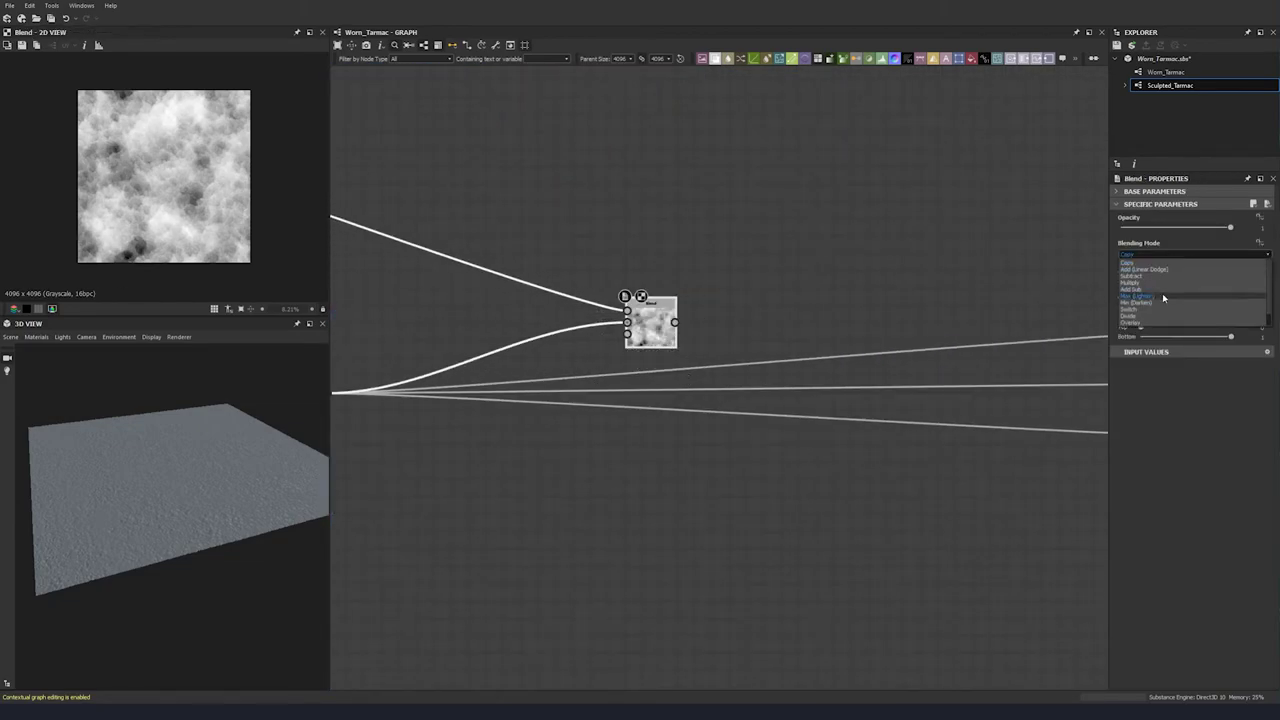
pyautogui.click(1145, 326)
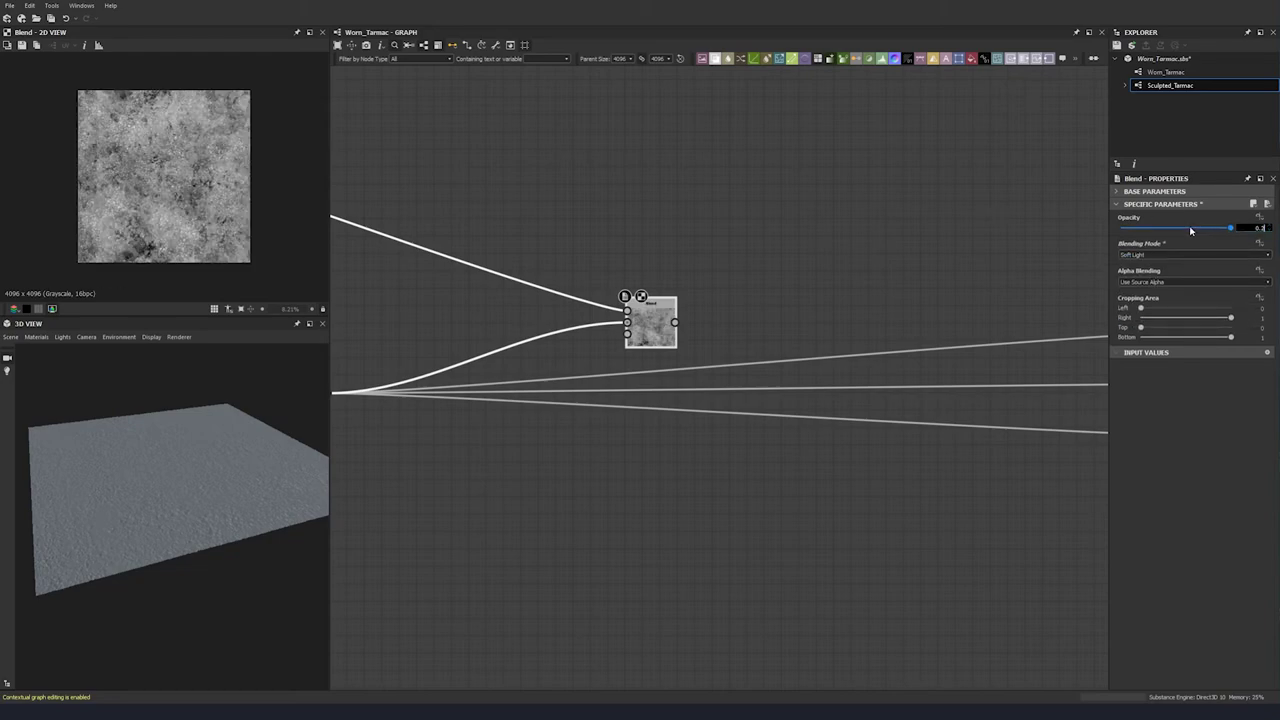
pyautogui.write('0.57')
pyautogui.press('Return')
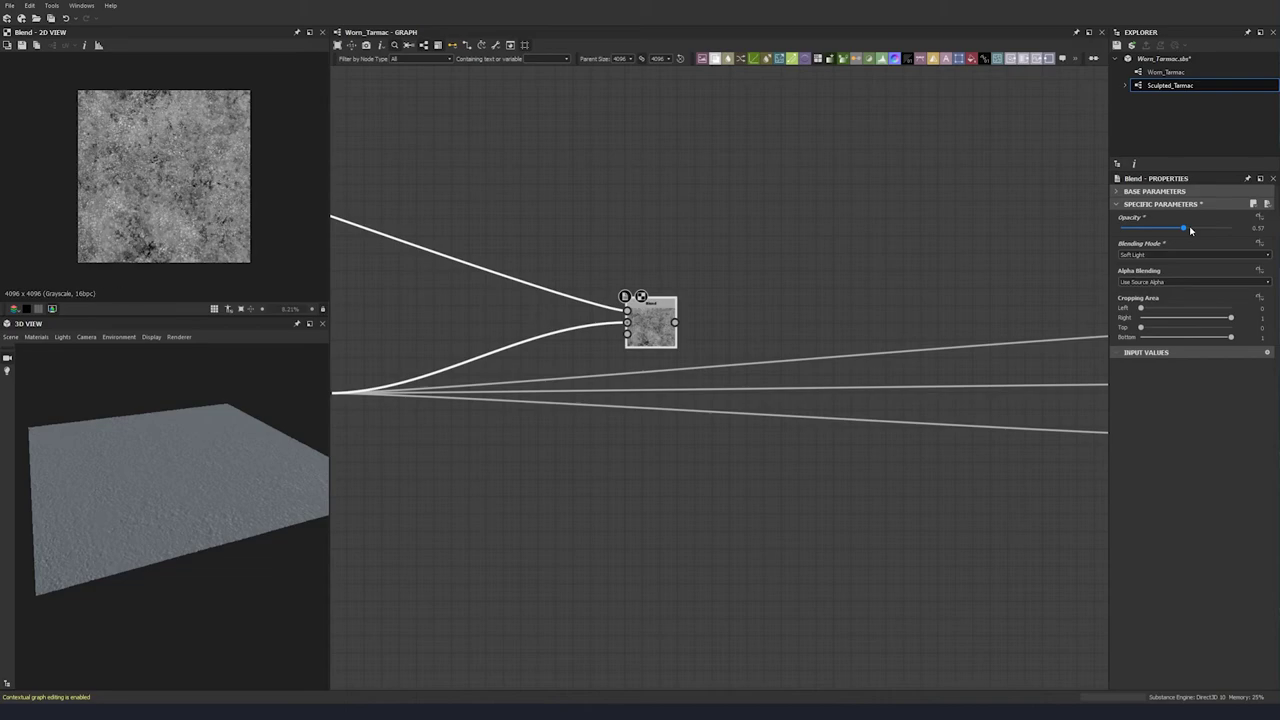
# - Move the three output links from the Screen Blend to the Soft Light Blend and inspect the tarmac in 3D
pyautogui.moveTo(560, 400); pyautogui.dragTo(735, 388, button='middle')
pyautogui.keyDown('shift'); pyautogui.moveTo(502, 381); pyautogui.dragTo(885, 315); pyautogui.keyUp('shift')
pyautogui.moveTo(802, 310); pyautogui.dragTo(502, 380)
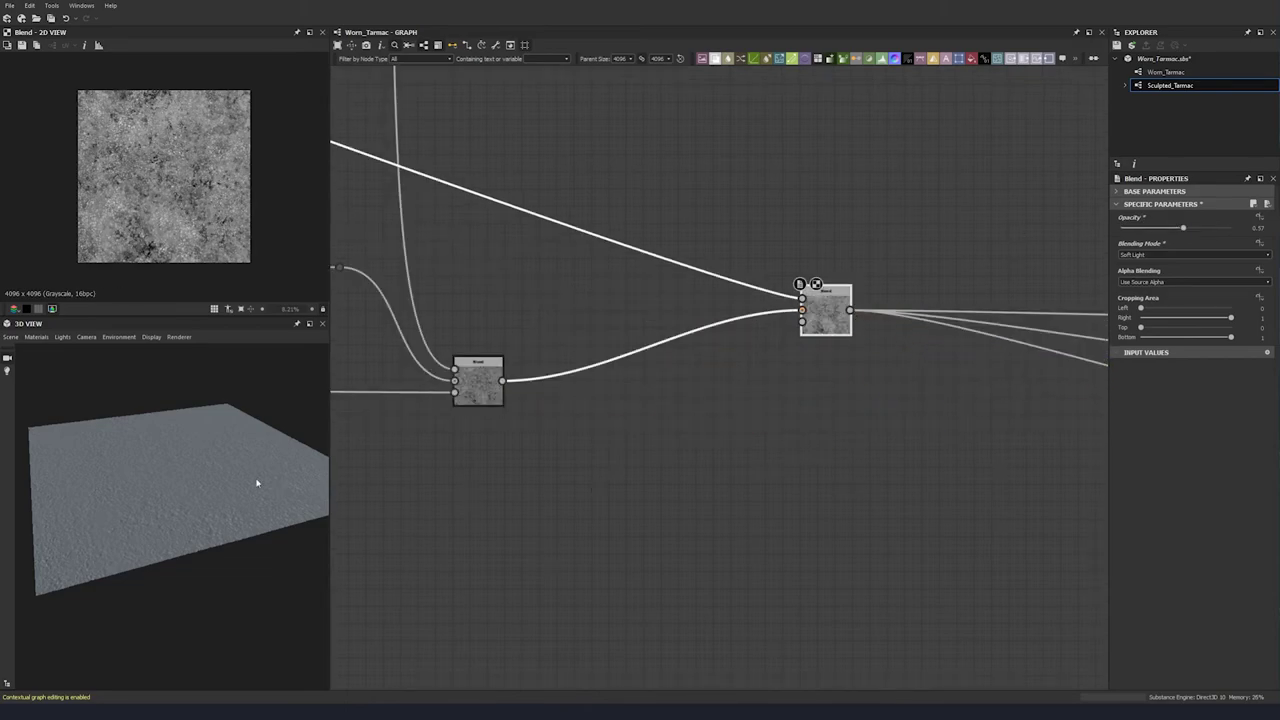
pyautogui.moveTo(193, 512); pyautogui.dragTo(157, 483)
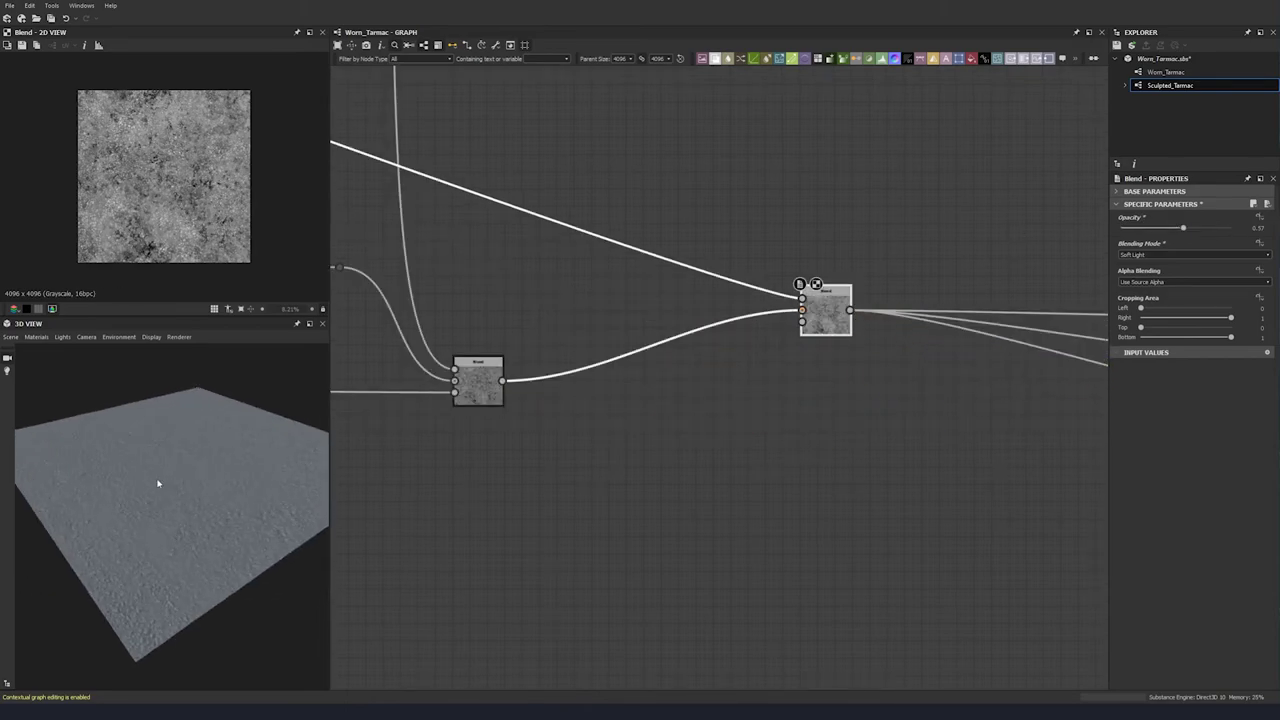
# - Add a Slope Blur Grayscale node after the Soft Light Blend and feed its grayscale input from that Blend
pyautogui.moveTo(928, 340); pyautogui.dragTo(631, 380, button='middle')
pyautogui.click(631, 380)
pyautogui.press('space')
pyautogui.write('slop')
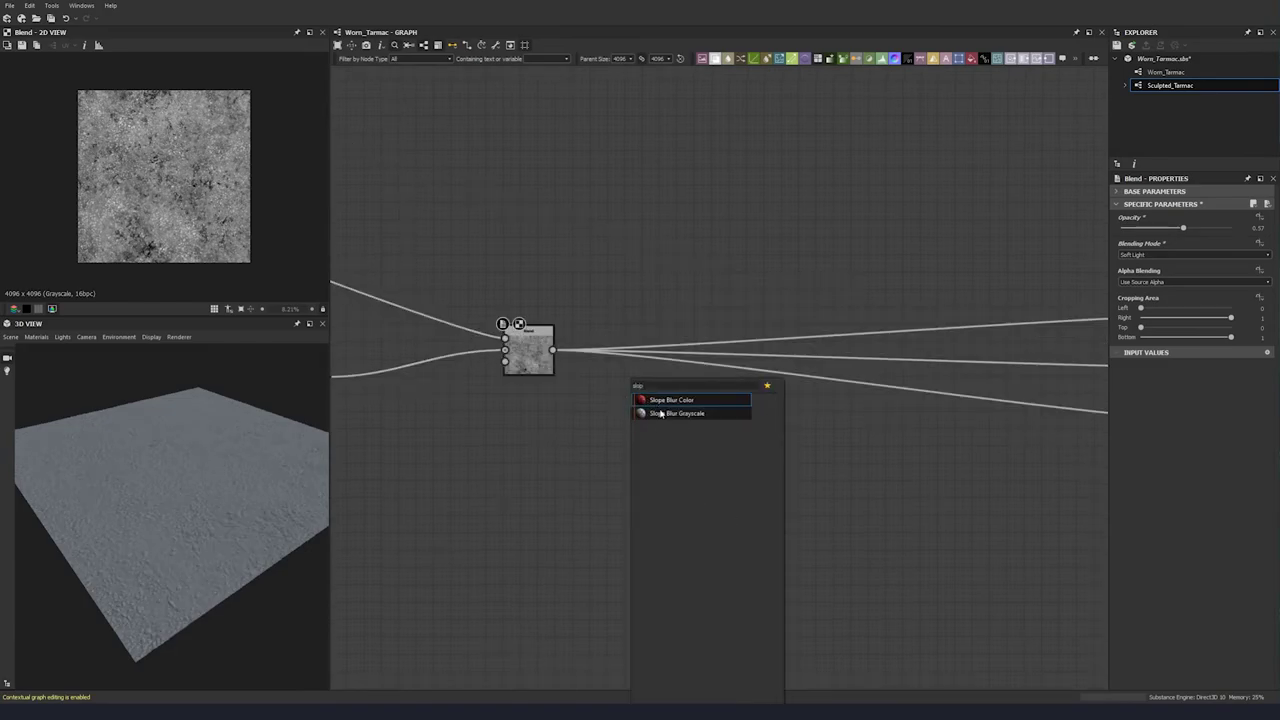
pyautogui.click(660, 413)
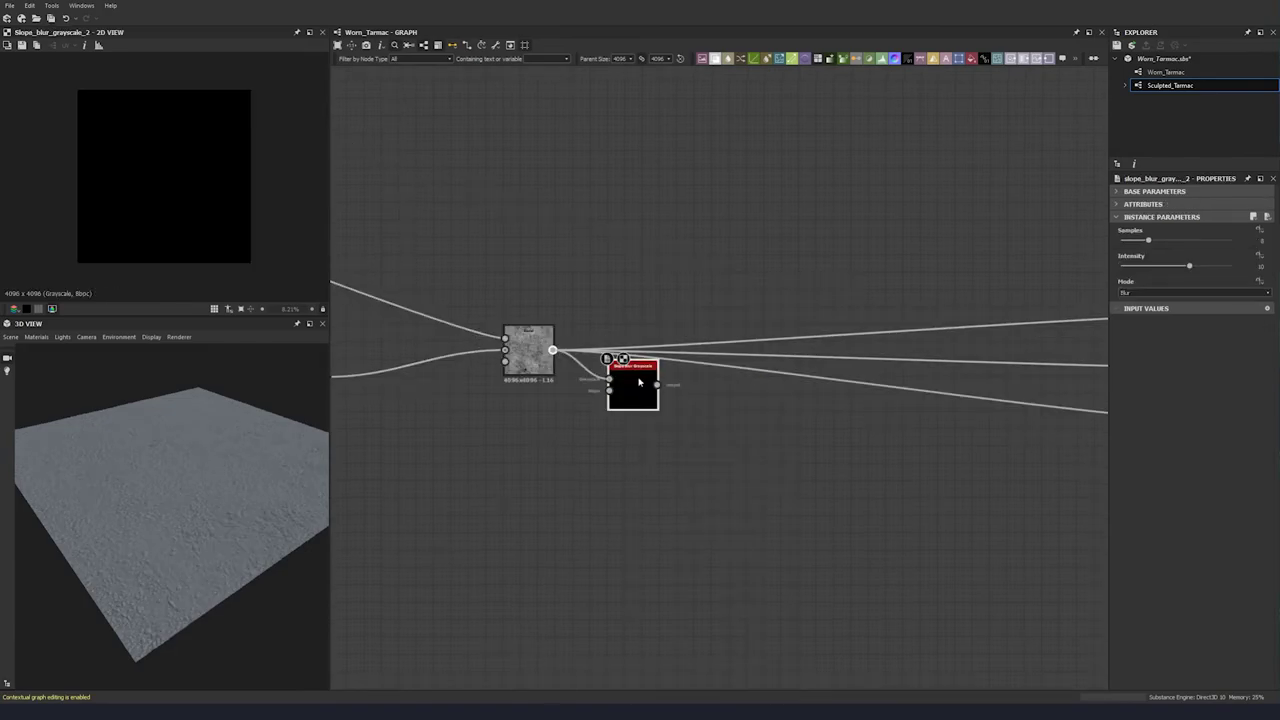
# - Add an Invert Grayscale node fed by the Soft Light Blend and connect it to the Slope Blur Grayscale's slope input
pyautogui.press('space')
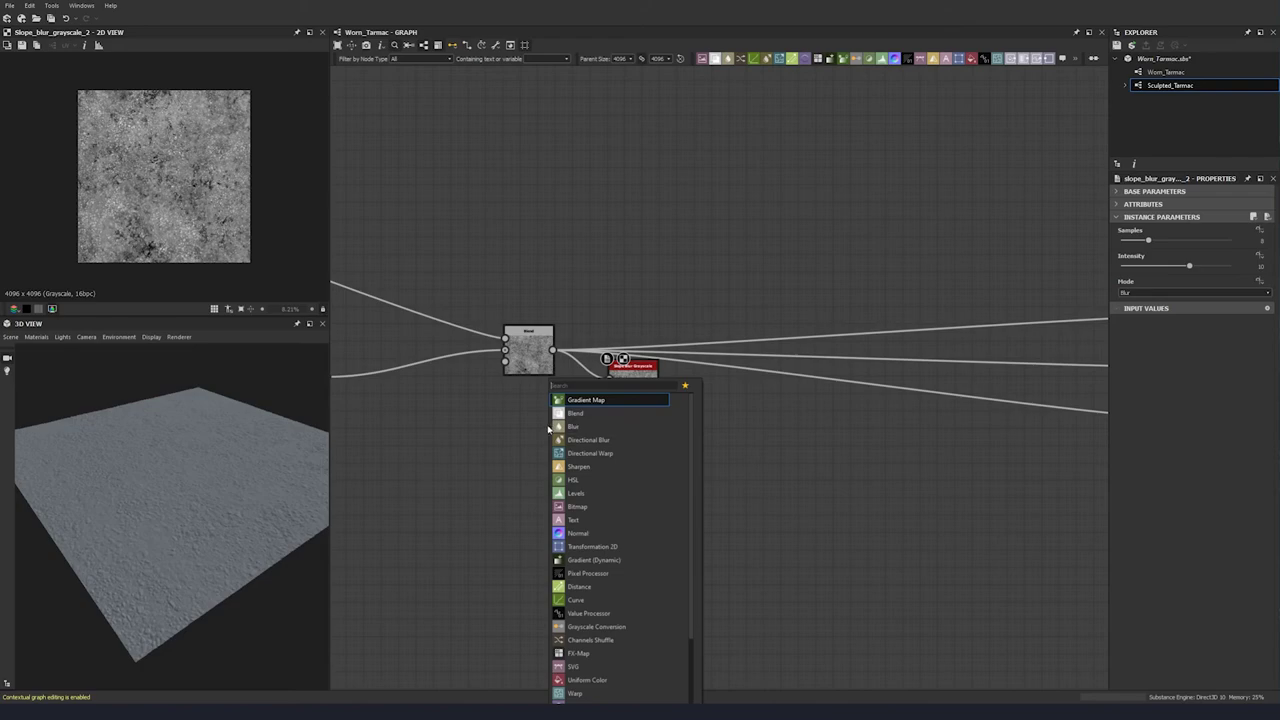
pyautogui.write('invert')
pyautogui.click(593, 416)
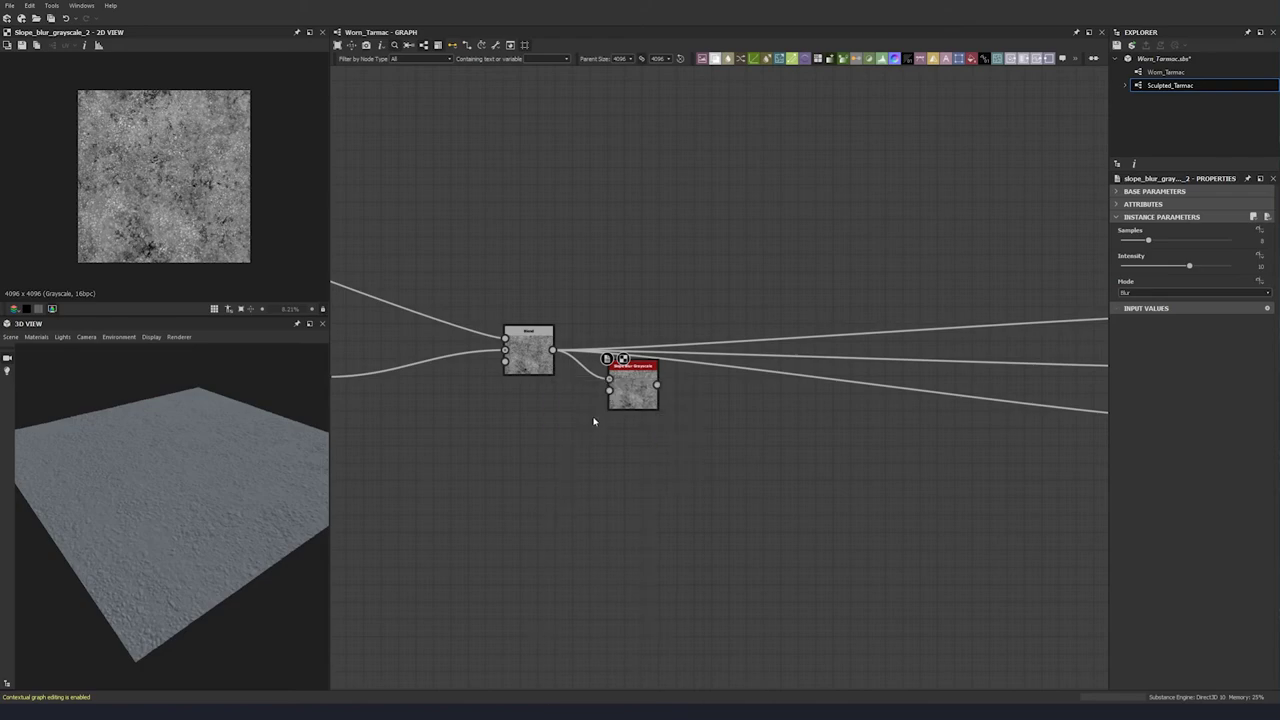
pyautogui.moveTo(553, 350); pyautogui.dragTo(609, 391)
pyautogui.doubleClick(632, 405)
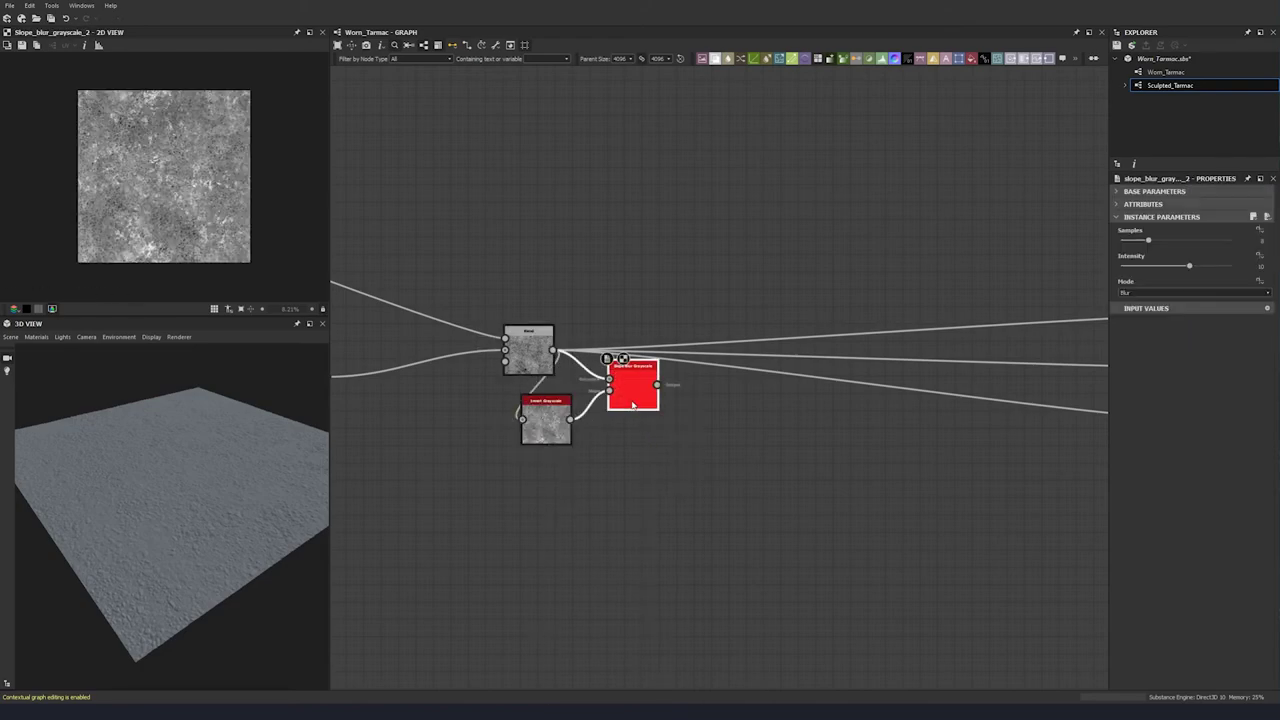
# - Set the Slope Blur Grayscale's samples to 32 and intensity to 0.001, and compare its result with the Soft Light Blend up close
pyautogui.moveTo(1148, 240); pyautogui.dragTo(1230, 240)
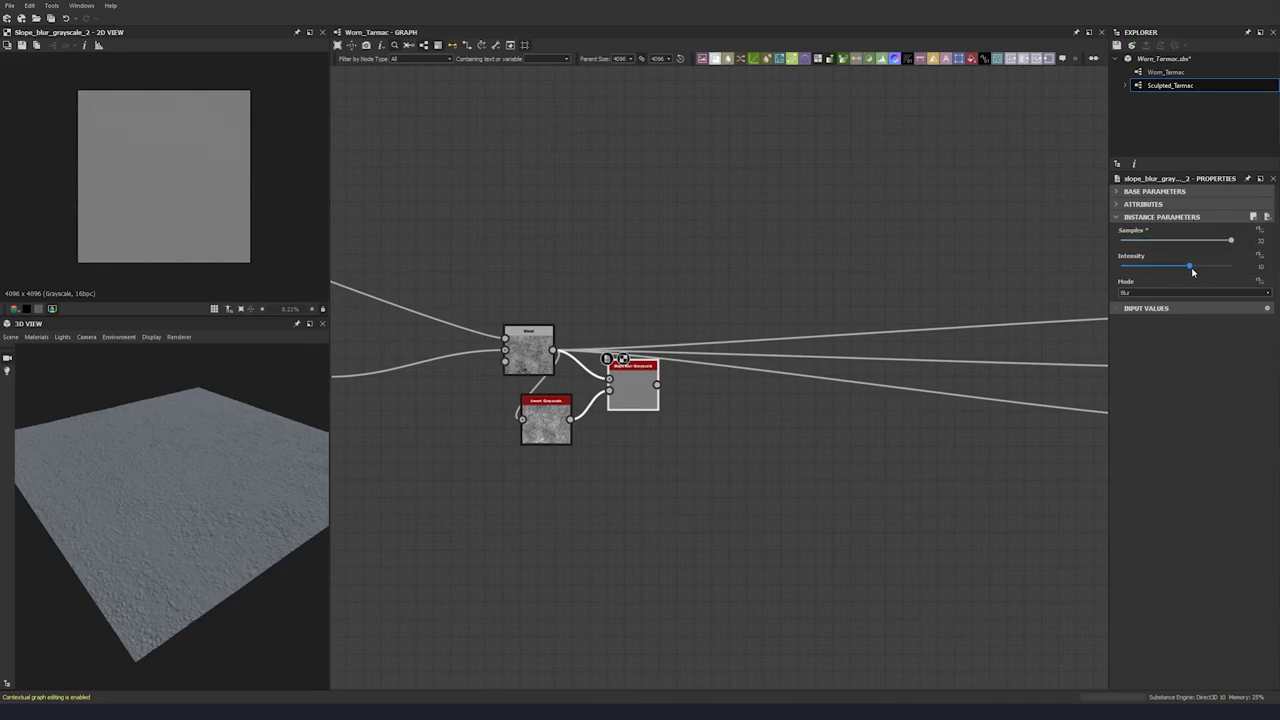
pyautogui.click(1191, 270)
pyautogui.write('0.001')
pyautogui.press('Return')
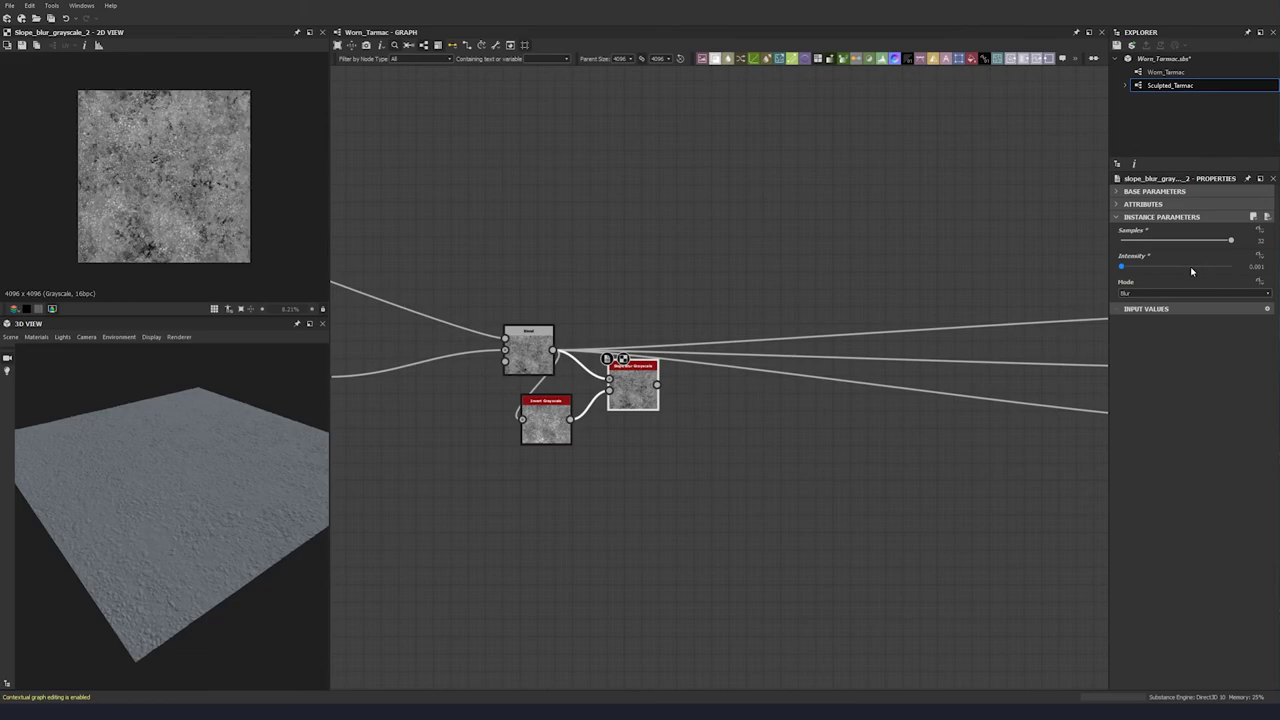
pyautogui.scroll(10, 156, 210)
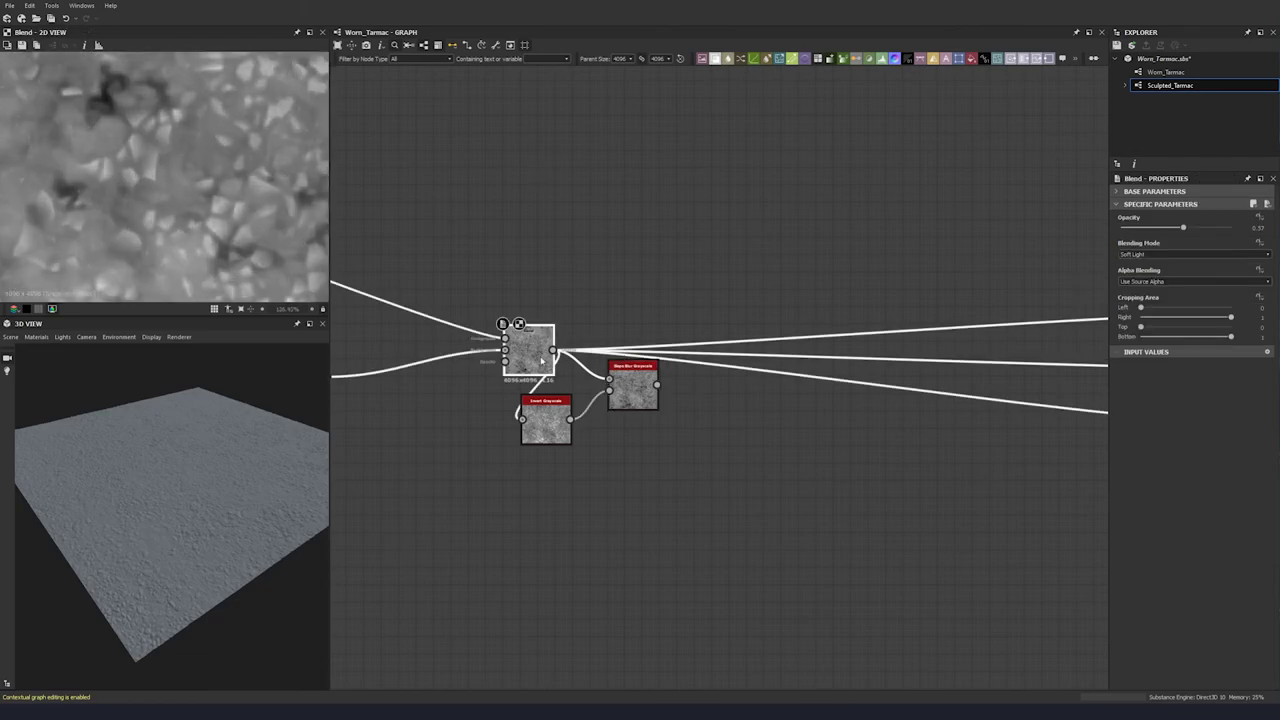
# - Space out the Slope Blur and Invert Grayscale nodes and dock the Invert Grayscale to the Slope Blur
pyautogui.moveTo(637, 406); pyautogui.dragTo(507, 397, button='middle')
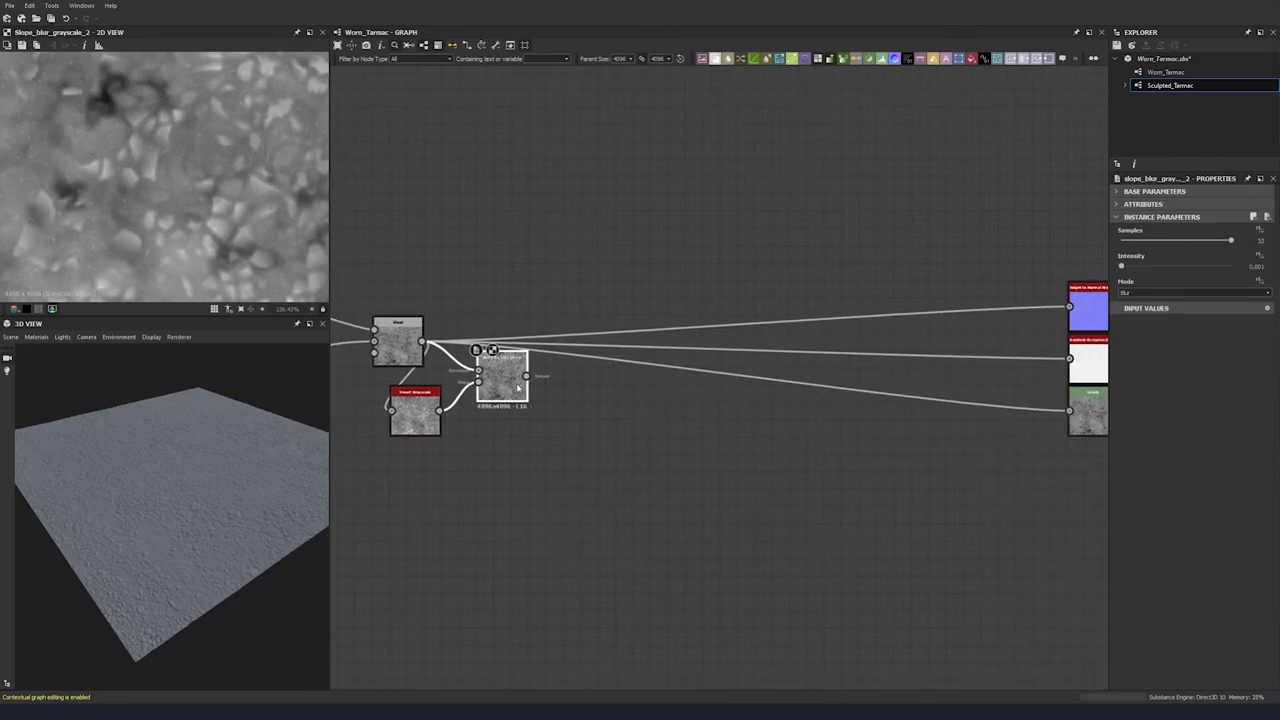
pyautogui.moveTo(507, 397); pyautogui.dragTo(558, 397)
pyautogui.moveTo(426, 415); pyautogui.dragTo(477, 415)
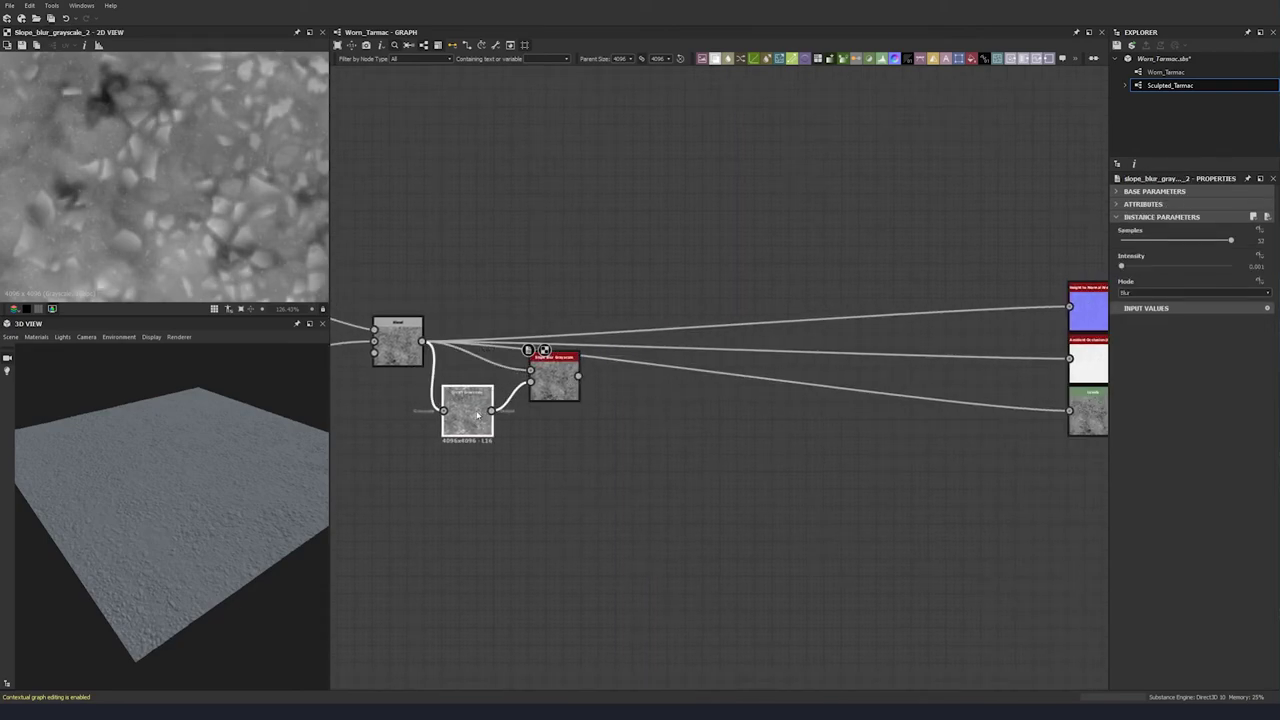
pyautogui.press('d')
# - Add a Blend node with the Soft Light Blend as foreground and the Slope Blur Grayscale as background, and space out the nodes
pyautogui.moveTo(622, 379)
pyautogui.mouseDown(button='middle')
pyautogui.moveTo(526, 378)
pyautogui.moveTo(603, 366)
pyautogui.mouseUp(button='middle')
pyautogui.moveTo(537, 371); pyautogui.dragTo(403, 329)
pyautogui.press('space')
pyautogui.click(667, 405)
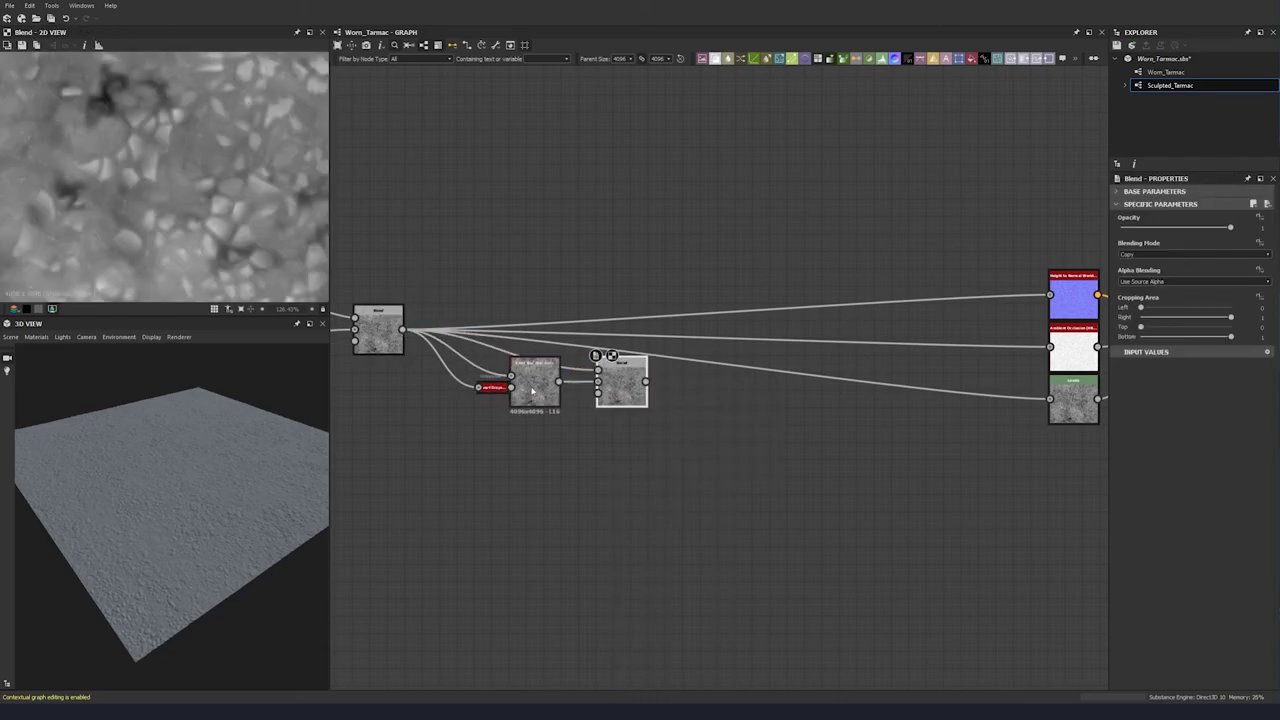
pyautogui.moveTo(532, 391); pyautogui.dragTo(514, 409)
pyautogui.moveTo(674, 359); pyautogui.dragTo(706, 322, button='middle')
pyautogui.moveTo(666, 350); pyautogui.dragTo(733, 331)
# - Connect the Blending frame's Blur HQ Grayscale stone mask to the new Blend's opacity input
pyautogui.scroll(-5, 733, 325)
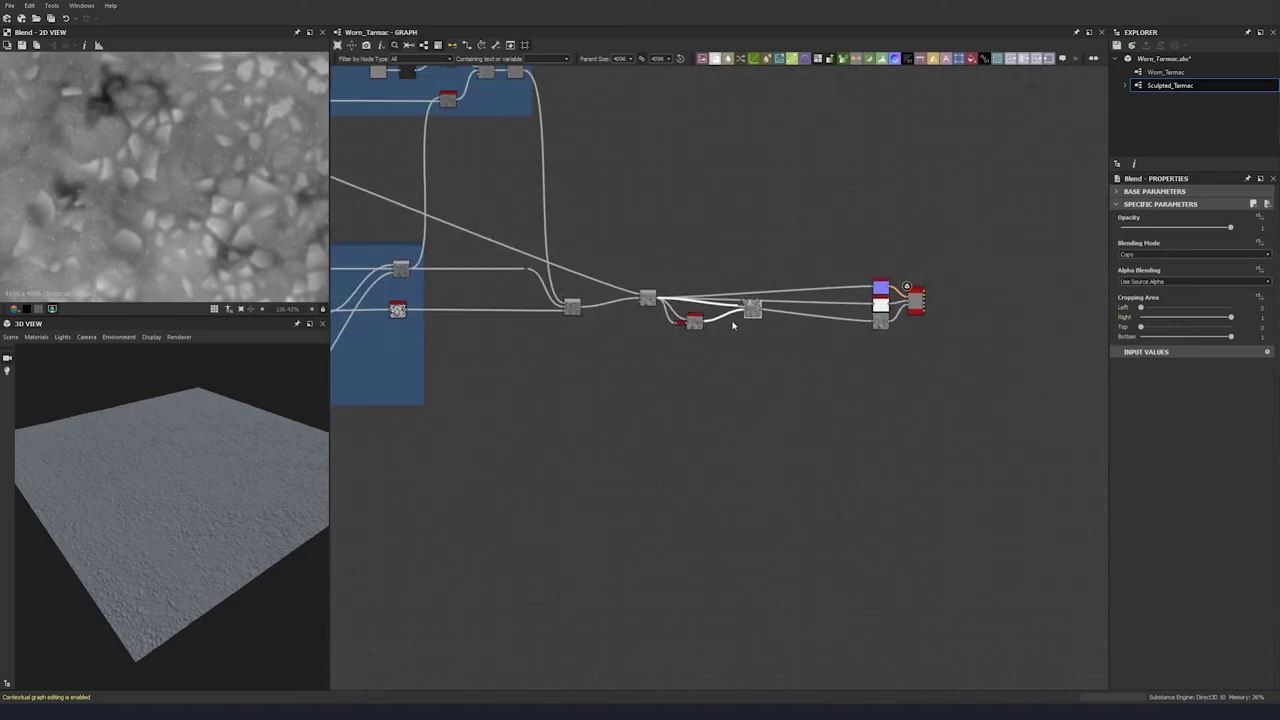
pyautogui.scroll(8, 540, 295)
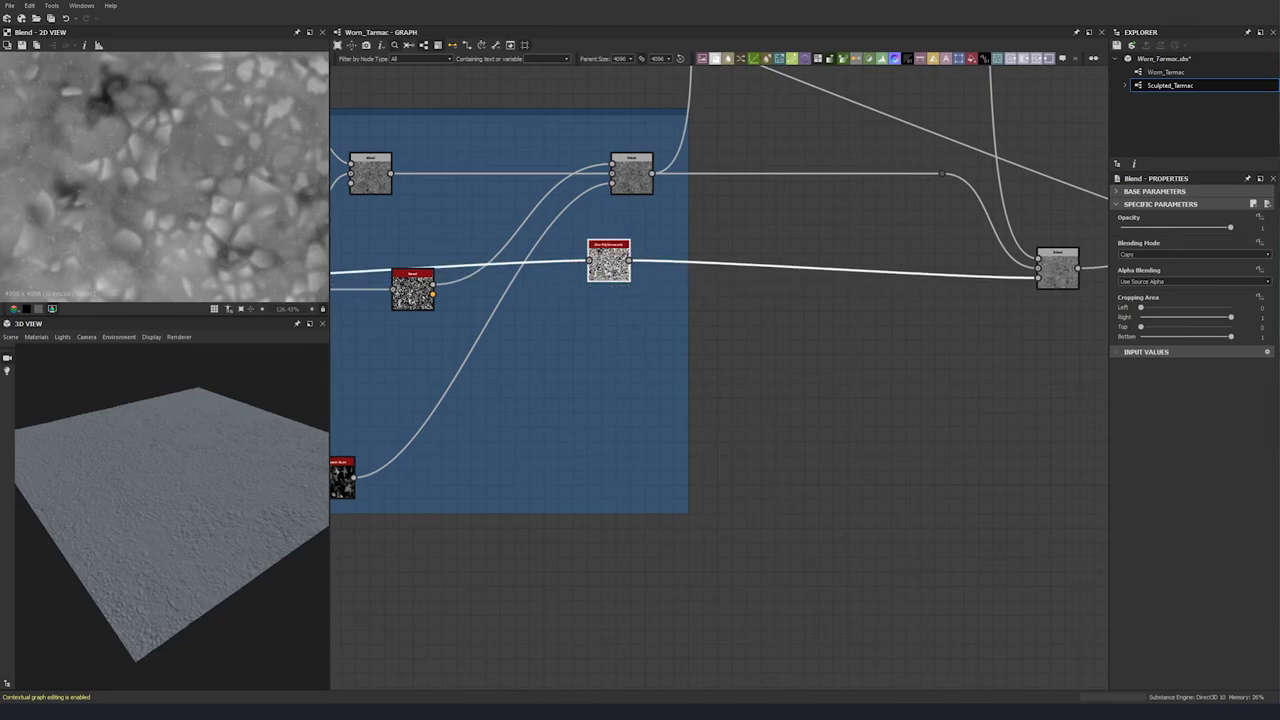
pyautogui.moveTo(655, 294); pyautogui.dragTo(452, 277, button='middle')
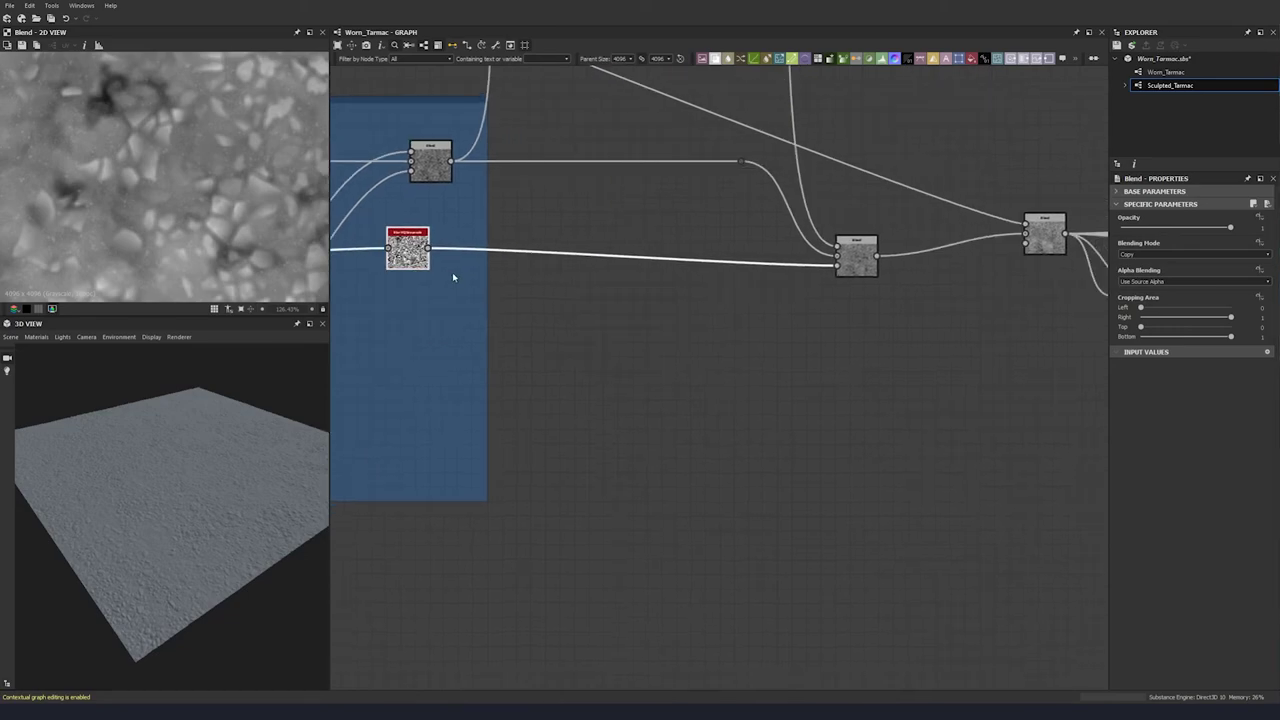
pyautogui.moveTo(430, 249); pyautogui.dragTo(806, 349)
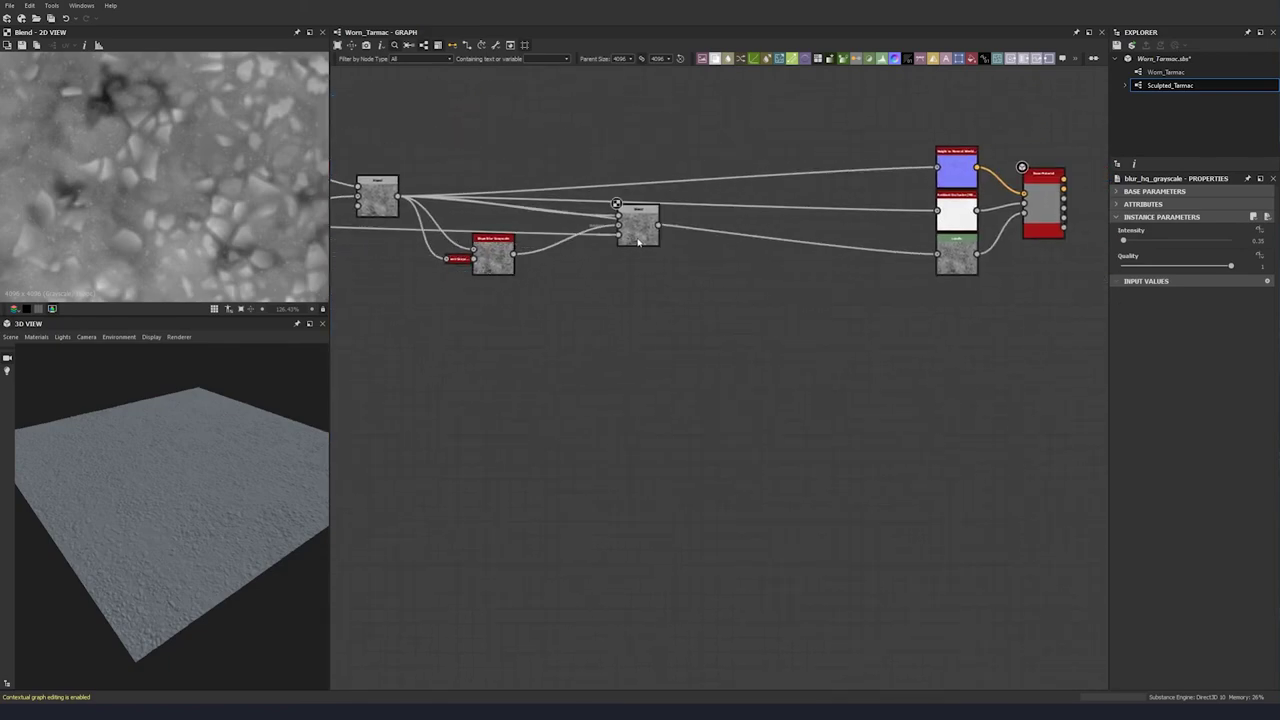
# - Place the new Blend below the output links, move the Soft Light Blend's three output links to it, and inspect the tarmac
pyautogui.click(643, 295)
pyautogui.click(632, 278)
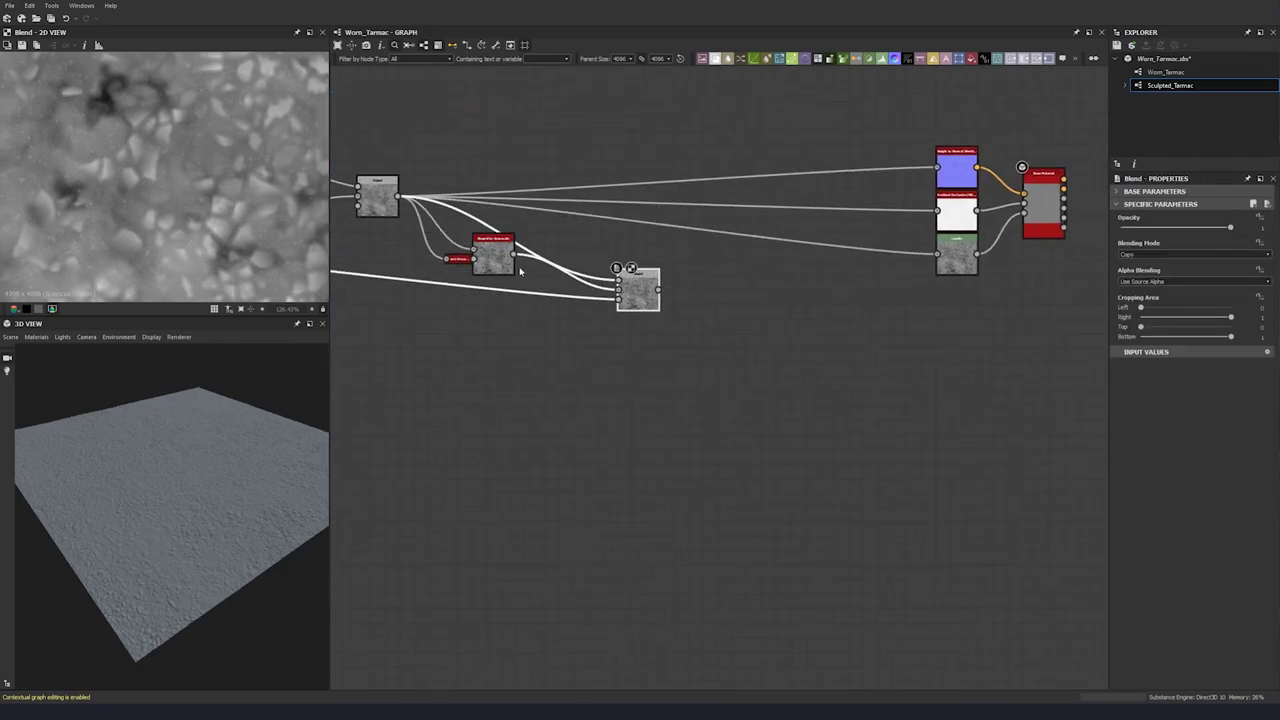
pyautogui.click(377, 196)
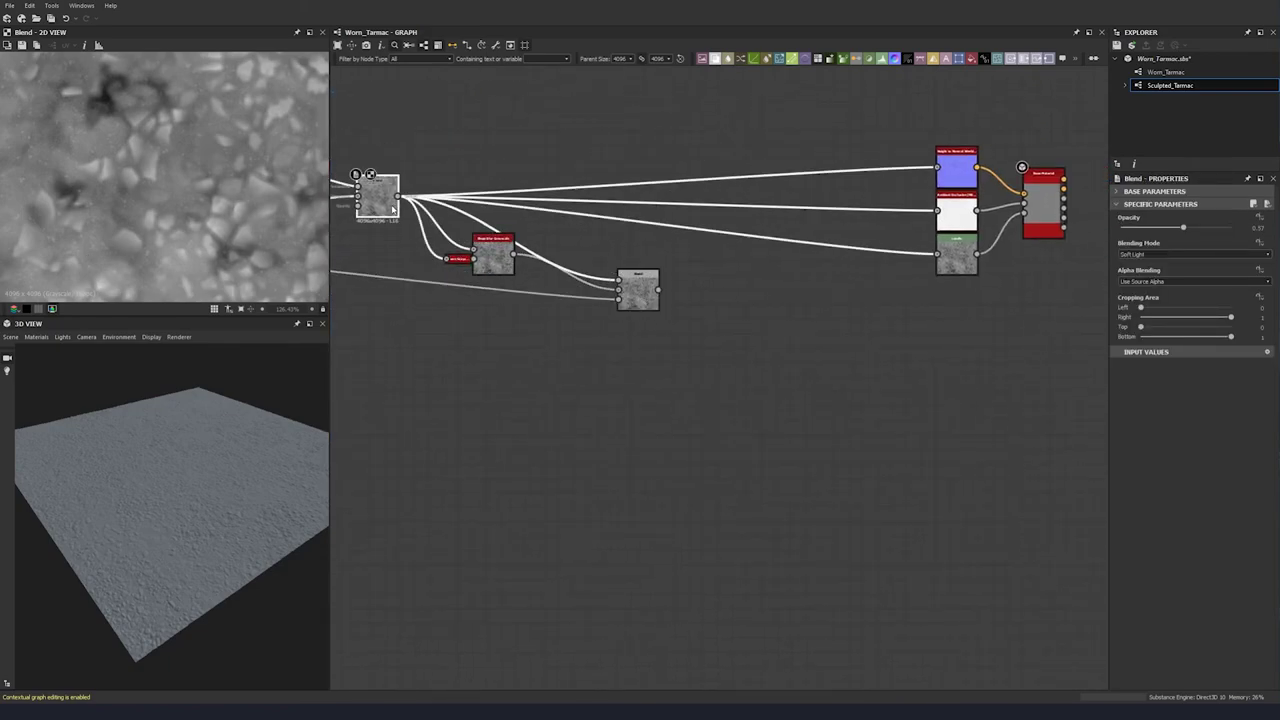
pyautogui.click(641, 298)
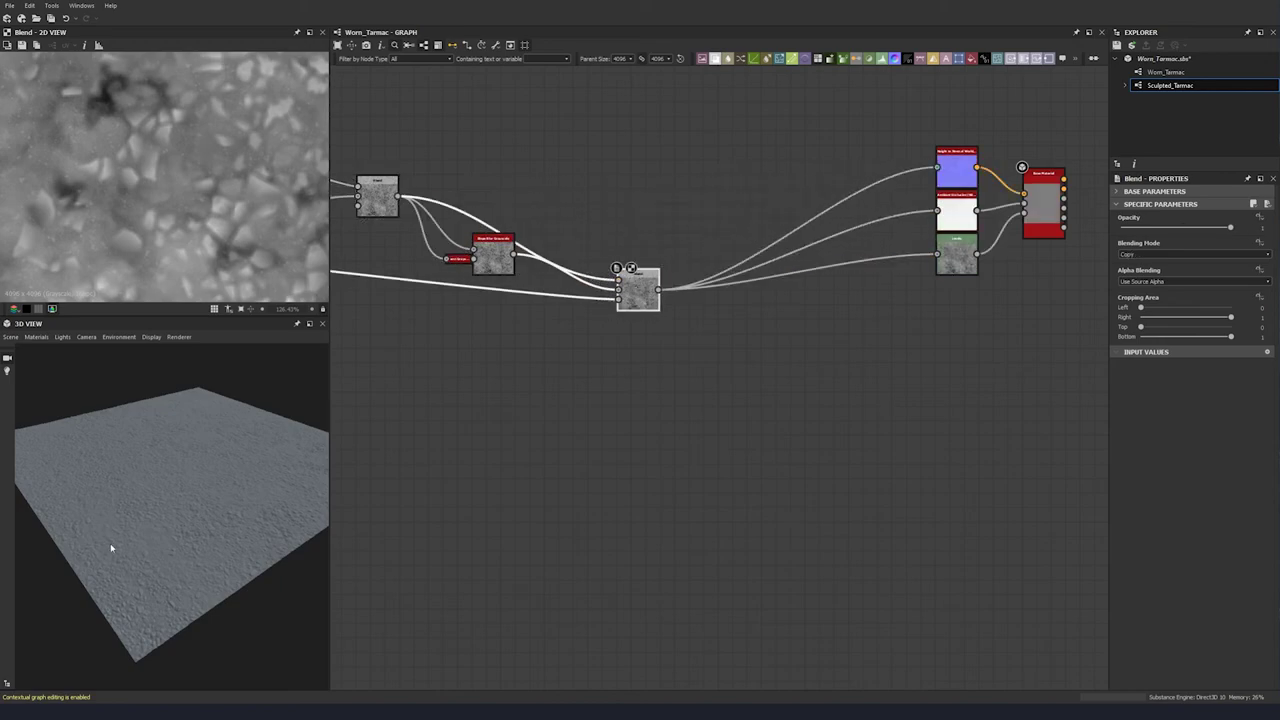
pyautogui.scroll(3, 197, 525)
pyautogui.moveTo(197, 525); pyautogui.dragTo(214, 483)
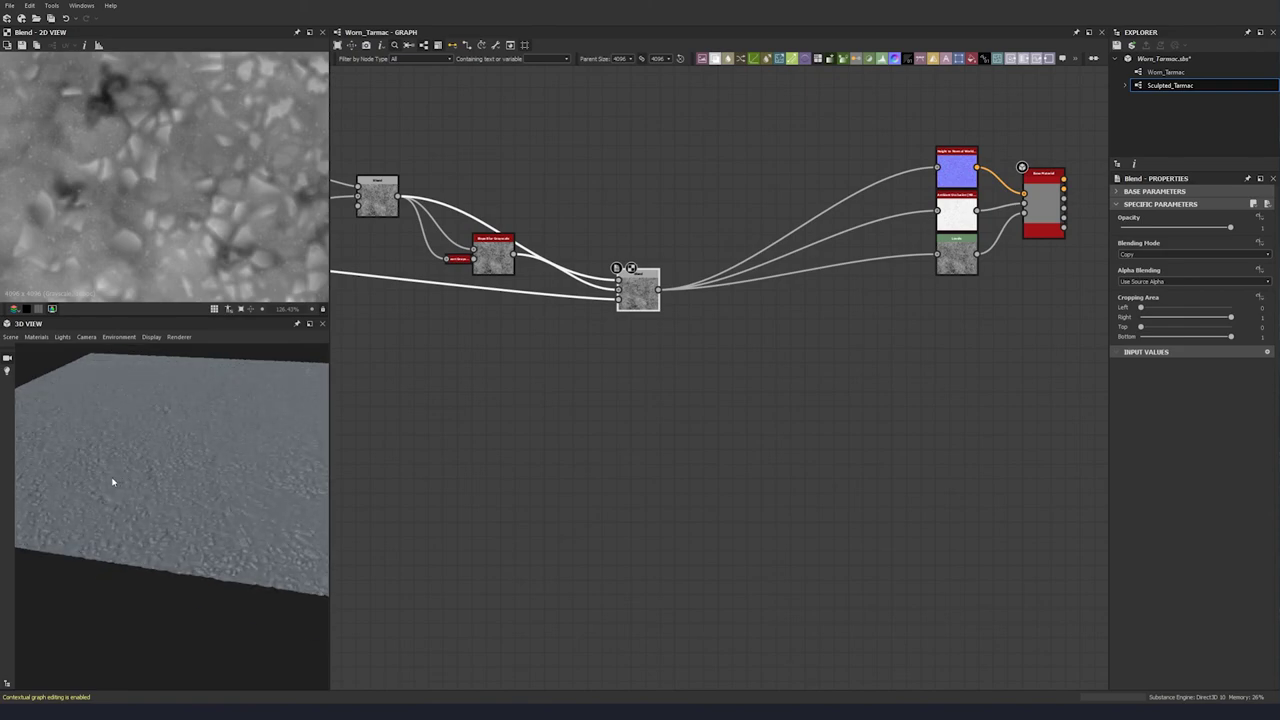
# - Move the stone-masked Blend up in line with the Soft Light Blend and the output nodes
pyautogui.moveTo(112, 482); pyautogui.dragTo(93, 391)
pyautogui.scroll(-4, 668, 374)
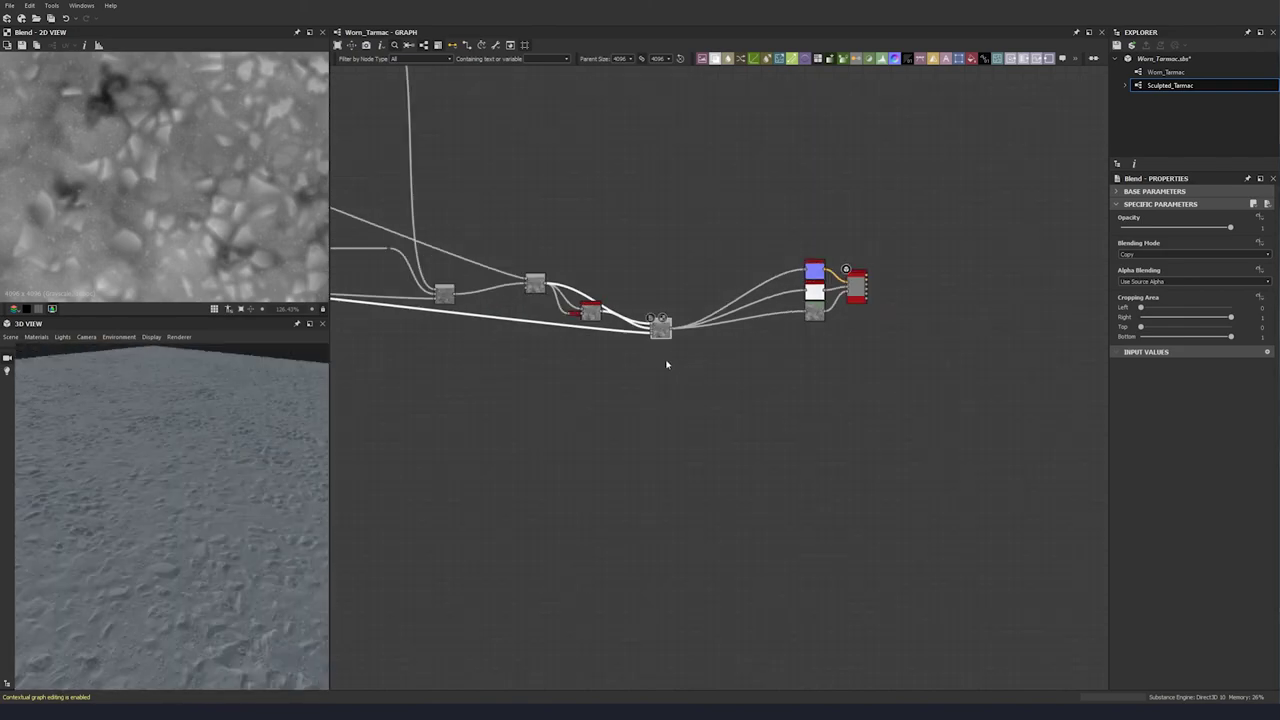
pyautogui.moveTo(668, 363); pyautogui.dragTo(684, 381, button='middle')
pyautogui.moveTo(680, 348); pyautogui.dragTo(680, 311)
# - Add a Blend node ahead of the outputs and connect the stone-masked Blend to its background input
pyautogui.click(711, 276)
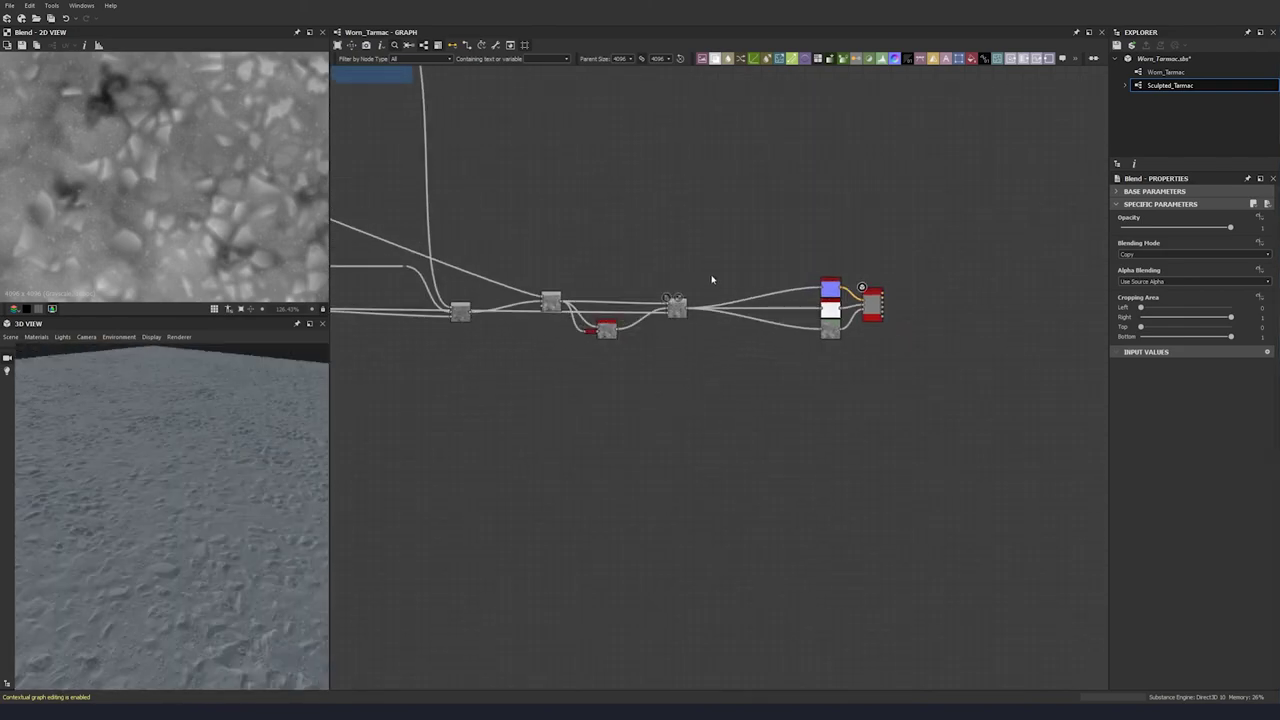
pyautogui.press('space')
pyautogui.click(737, 306)
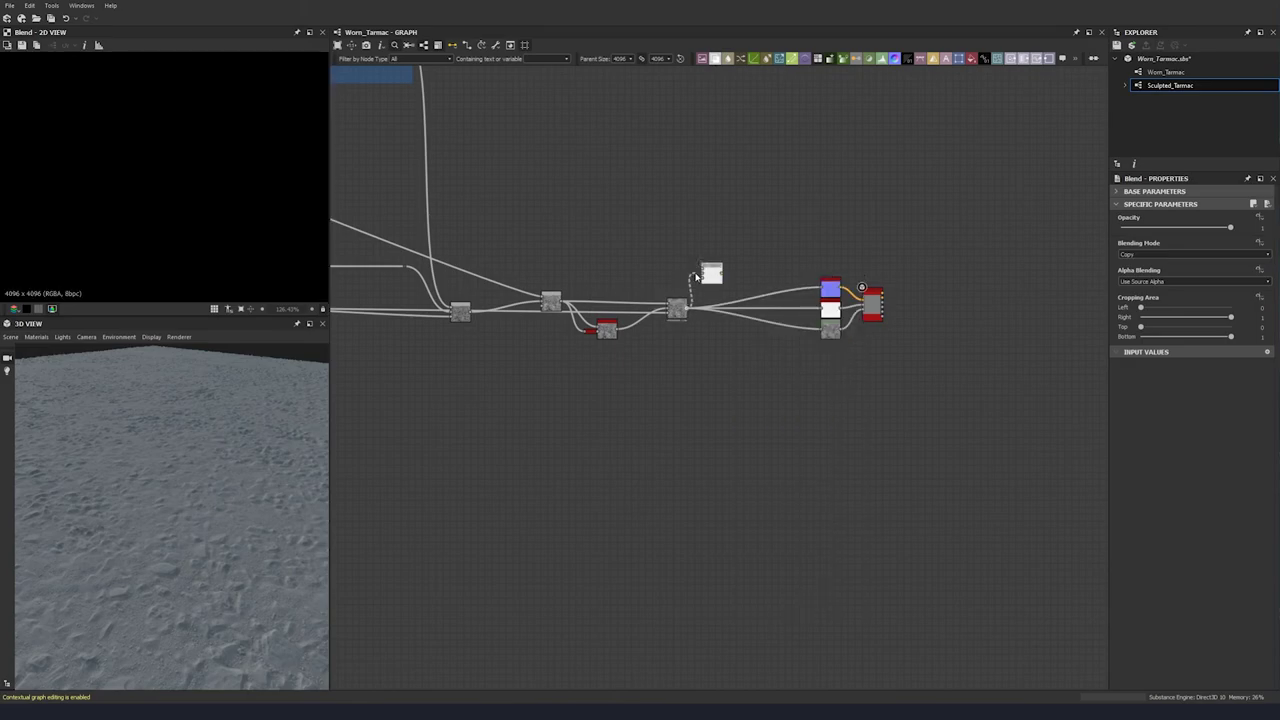
pyautogui.moveTo(704, 277); pyautogui.dragTo(719, 292)
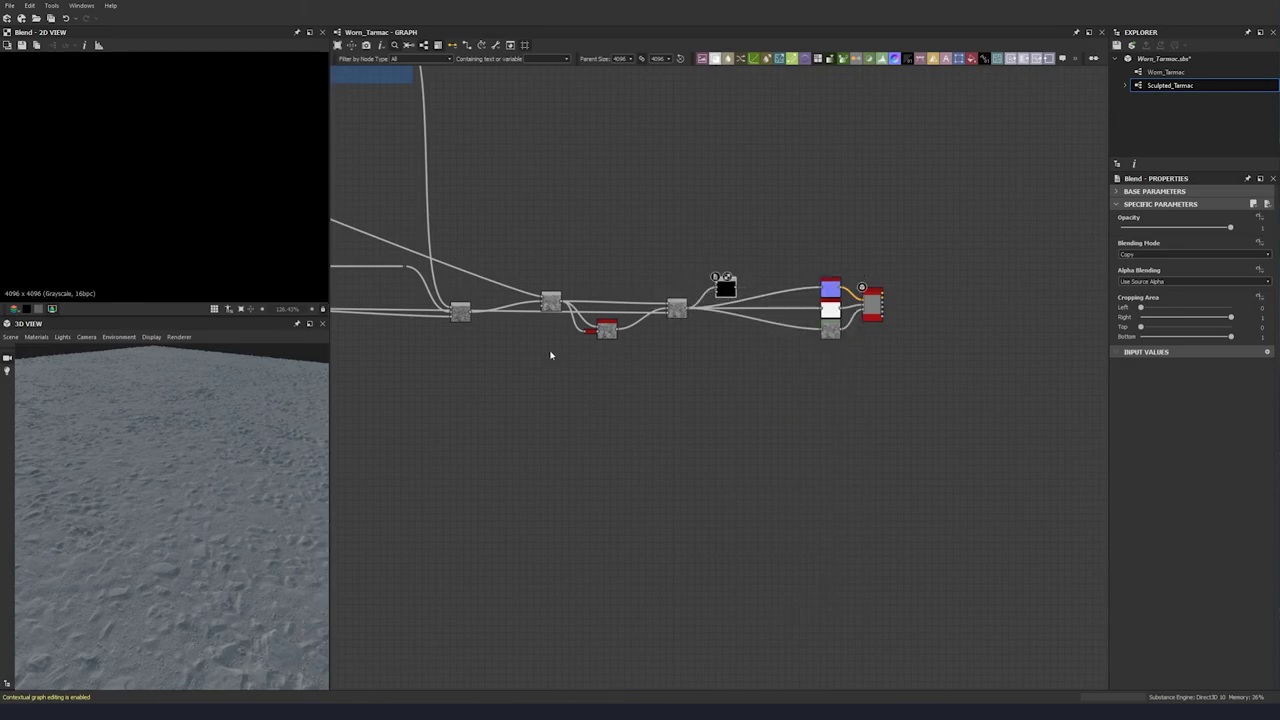
# - Preview the Height Adjustment frame's Multi Directional Warp Grayscale and connect it to the new Blend's foreground input
pyautogui.scroll(-6, 551, 360)
pyautogui.moveTo(443, 363); pyautogui.dragTo(769, 369, button='middle')
pyautogui.scroll(5, 621, 323)
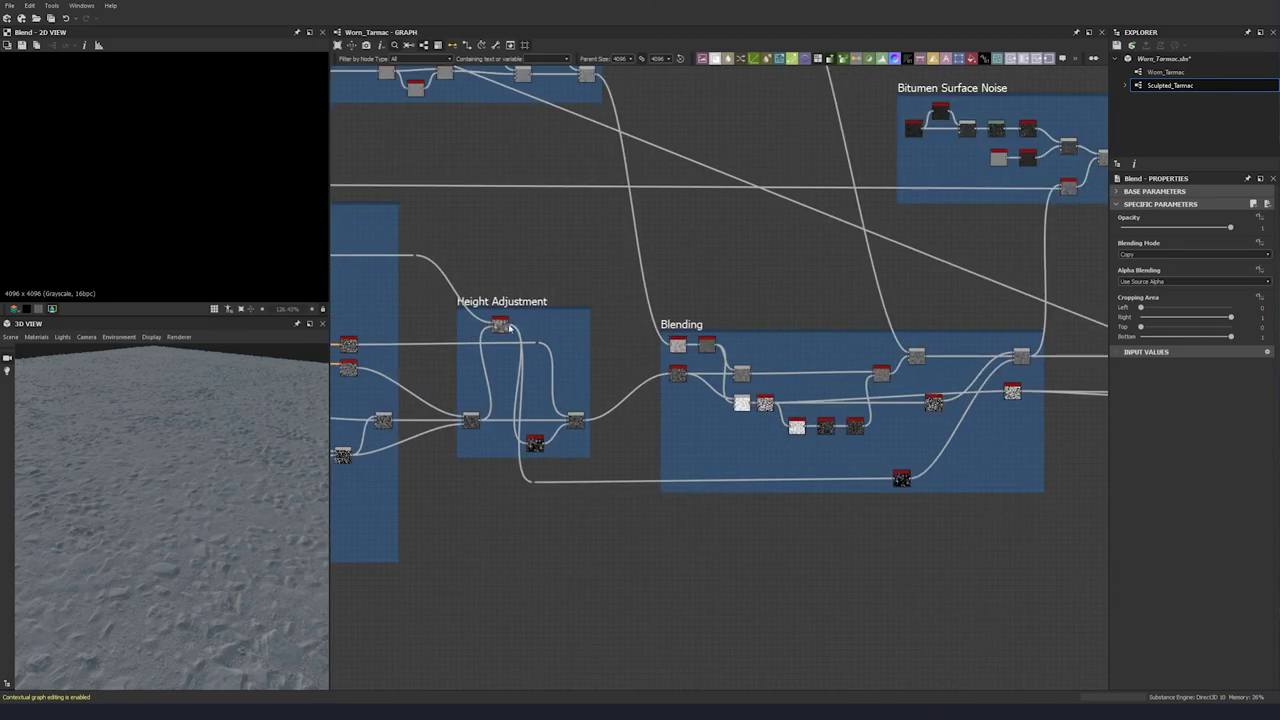
pyautogui.doubleClick(500, 322)
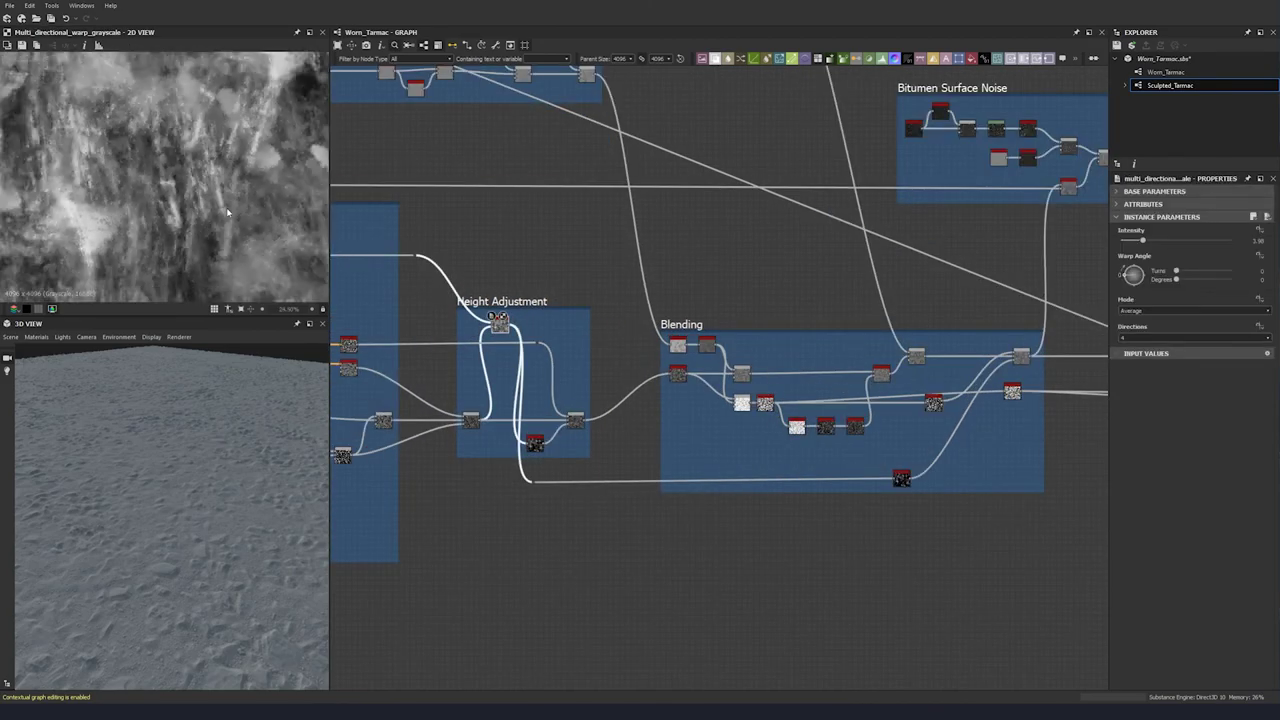
pyautogui.scroll(-2, 176, 213)
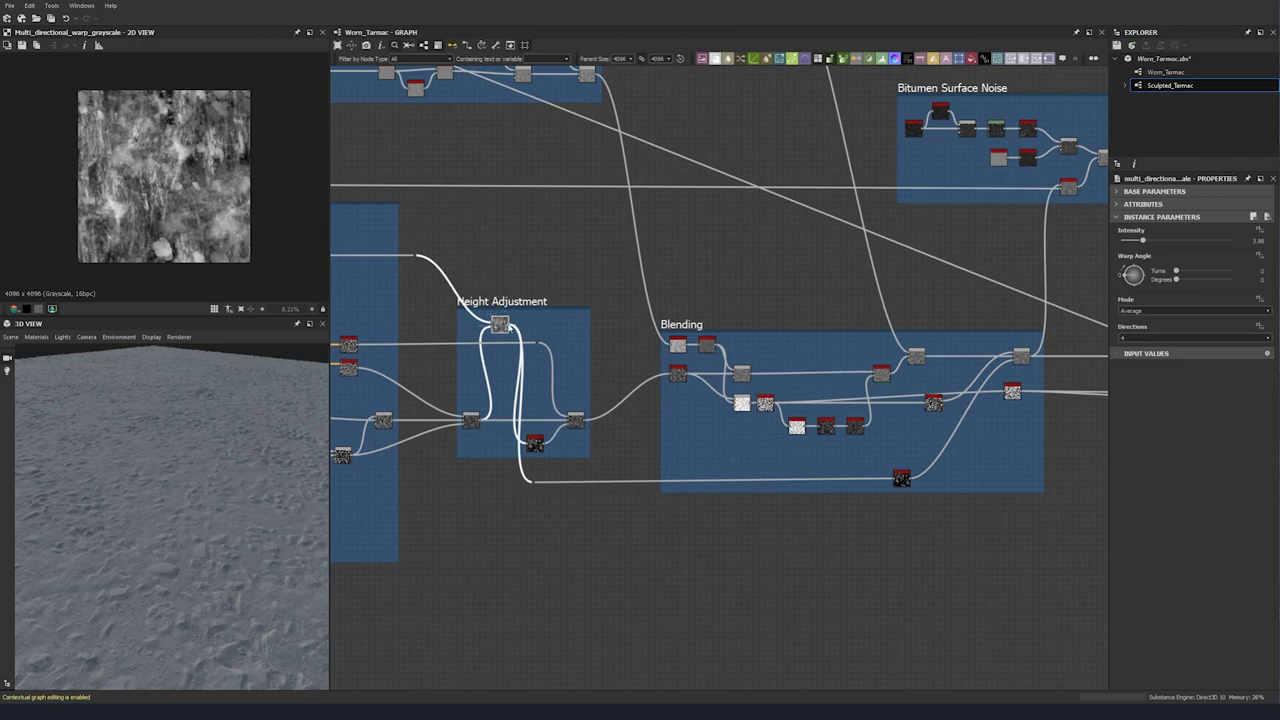
pyautogui.click(509, 326)
pyautogui.moveTo(906, 392); pyautogui.dragTo(137, 353, button='middle')
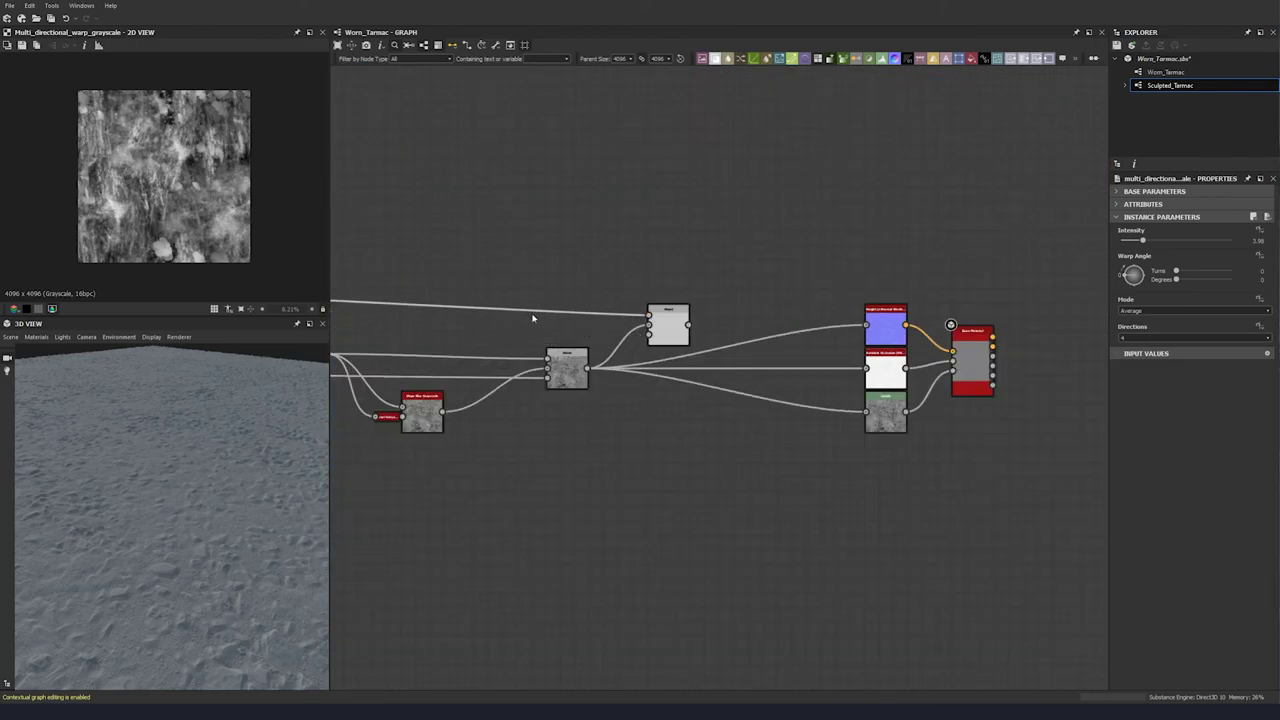
# - Set the new Blend's blending mode to Soft Light
pyautogui.click(666, 325)
pyautogui.click(1132, 255)
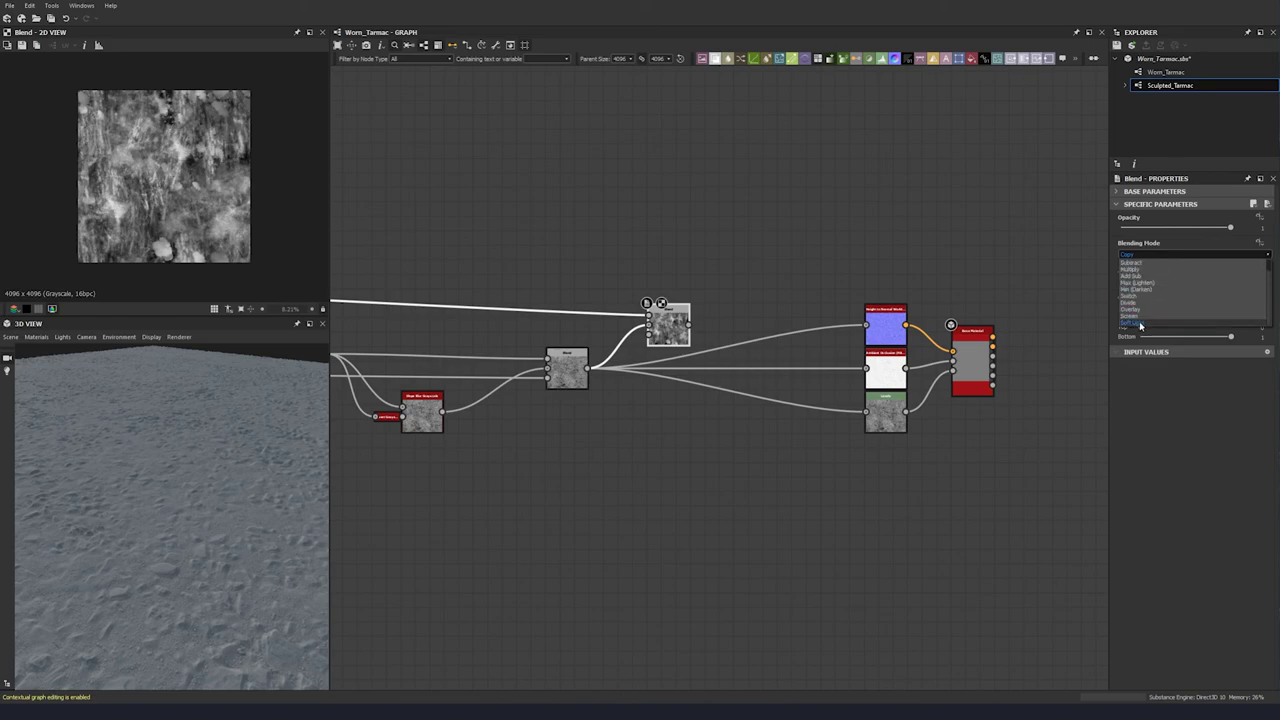
pyautogui.click(1140, 325)
# - Move the stone-masked Blend's three output links to the new Soft Light Blend and inspect the tarmac from several angles
pyautogui.moveTo(592, 243); pyautogui.dragTo(510, 240, button='middle')
pyautogui.keyDown('shift'); pyautogui.moveTo(507, 364); pyautogui.dragTo(565, 378); pyautogui.keyUp('shift')
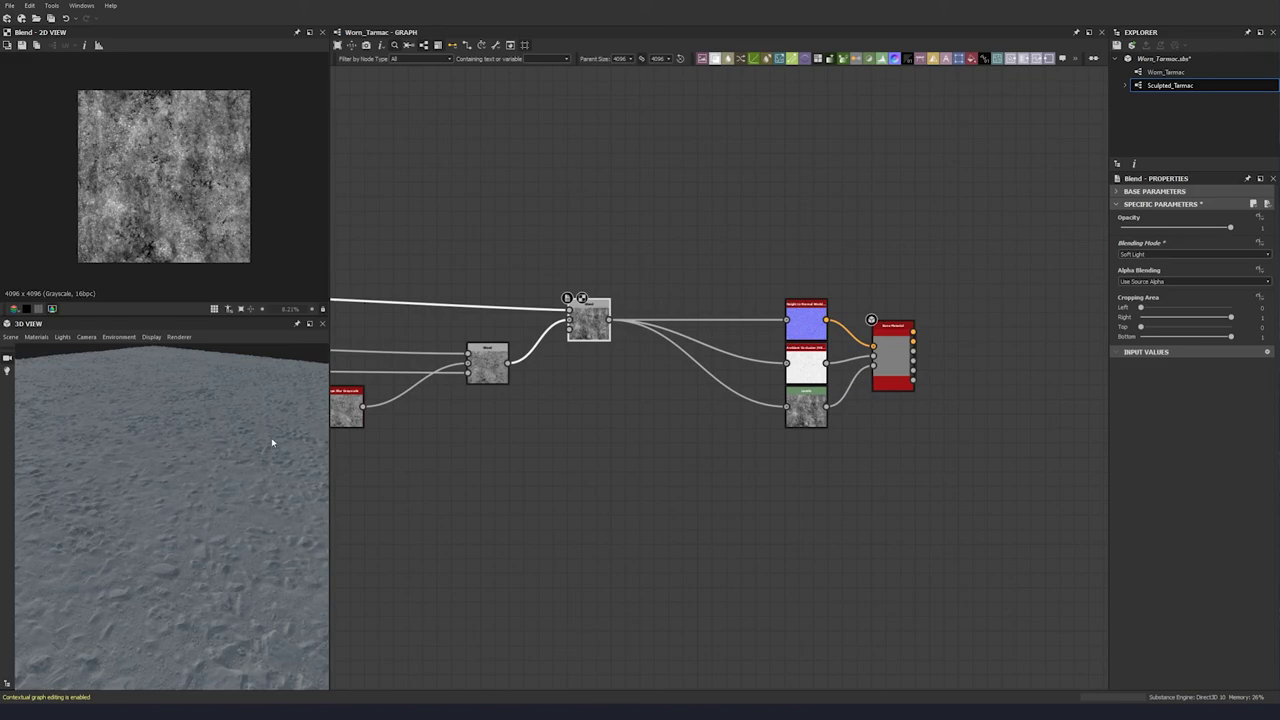
pyautogui.moveTo(271, 443); pyautogui.dragTo(174, 538)
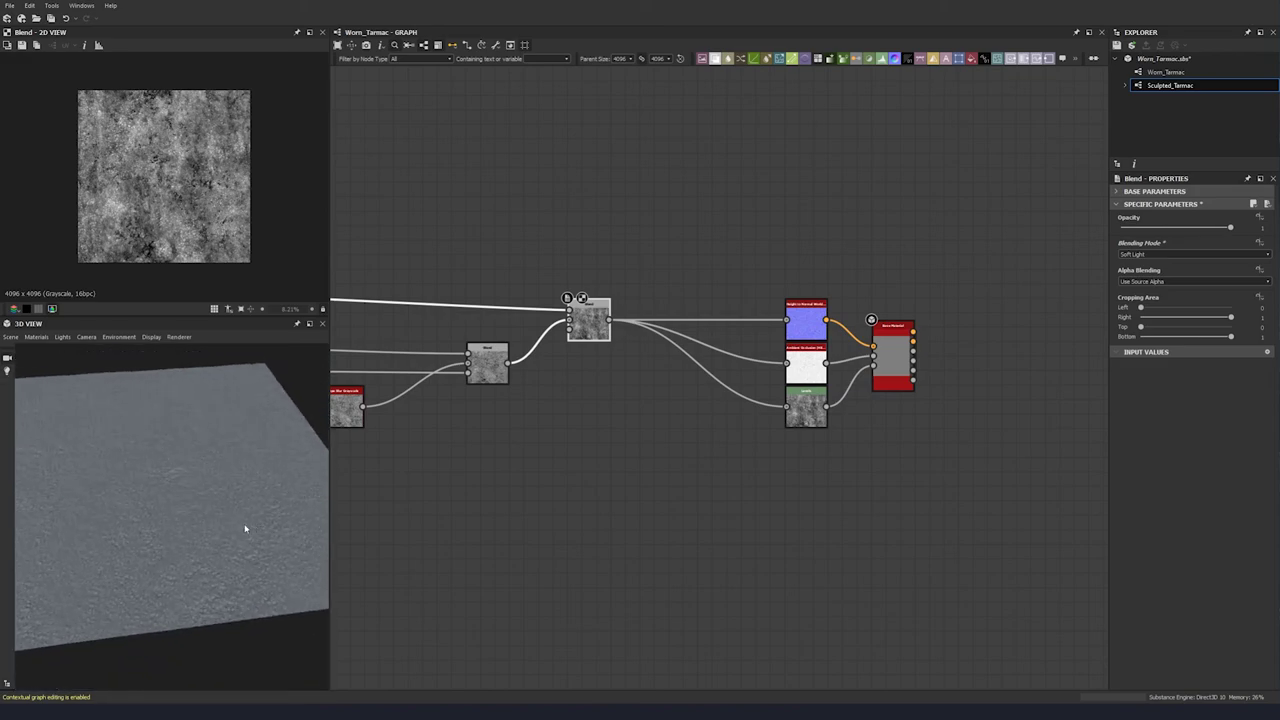
pyautogui.moveTo(110, 530); pyautogui.dragTo(221, 518)
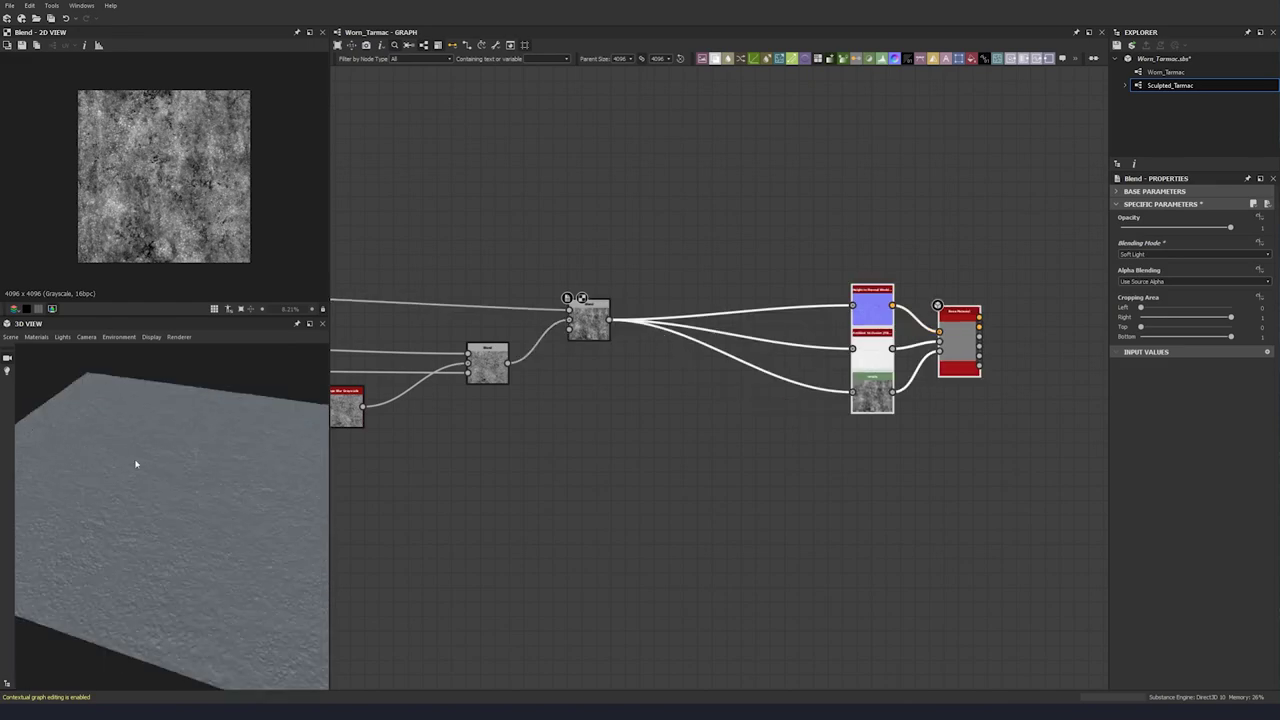
pyautogui.moveTo(136, 463); pyautogui.dragTo(117, 518)
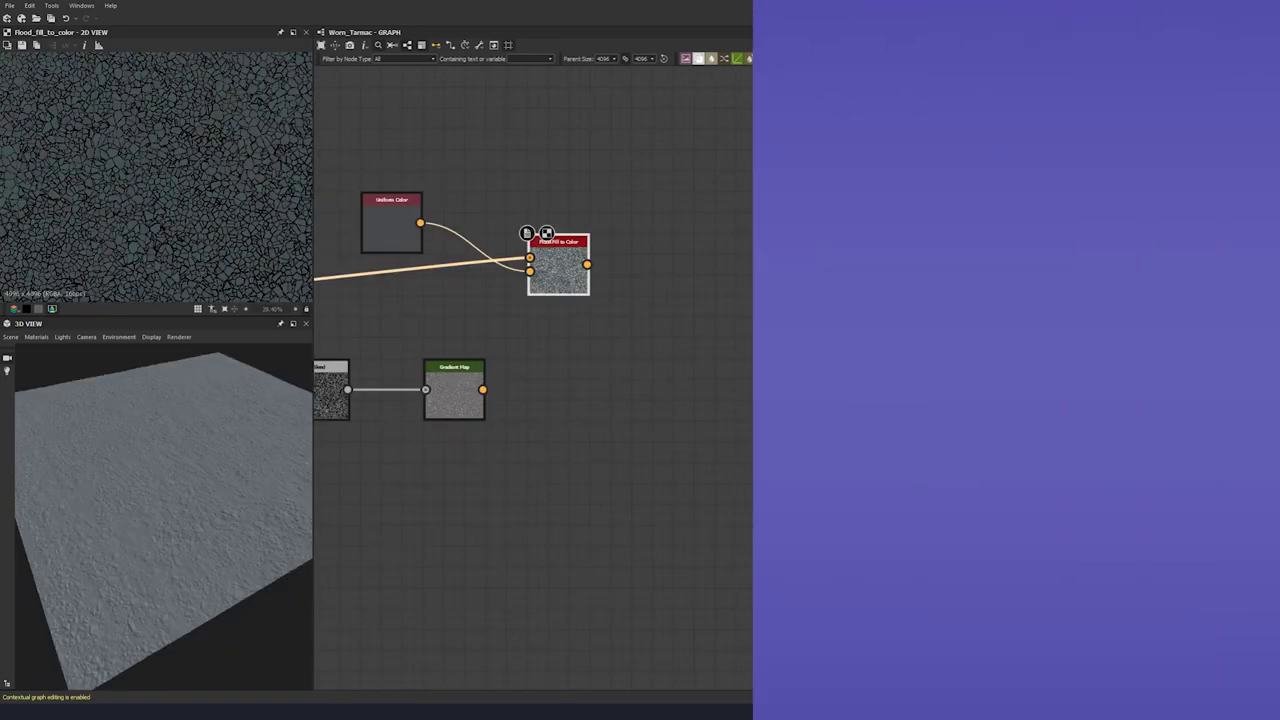